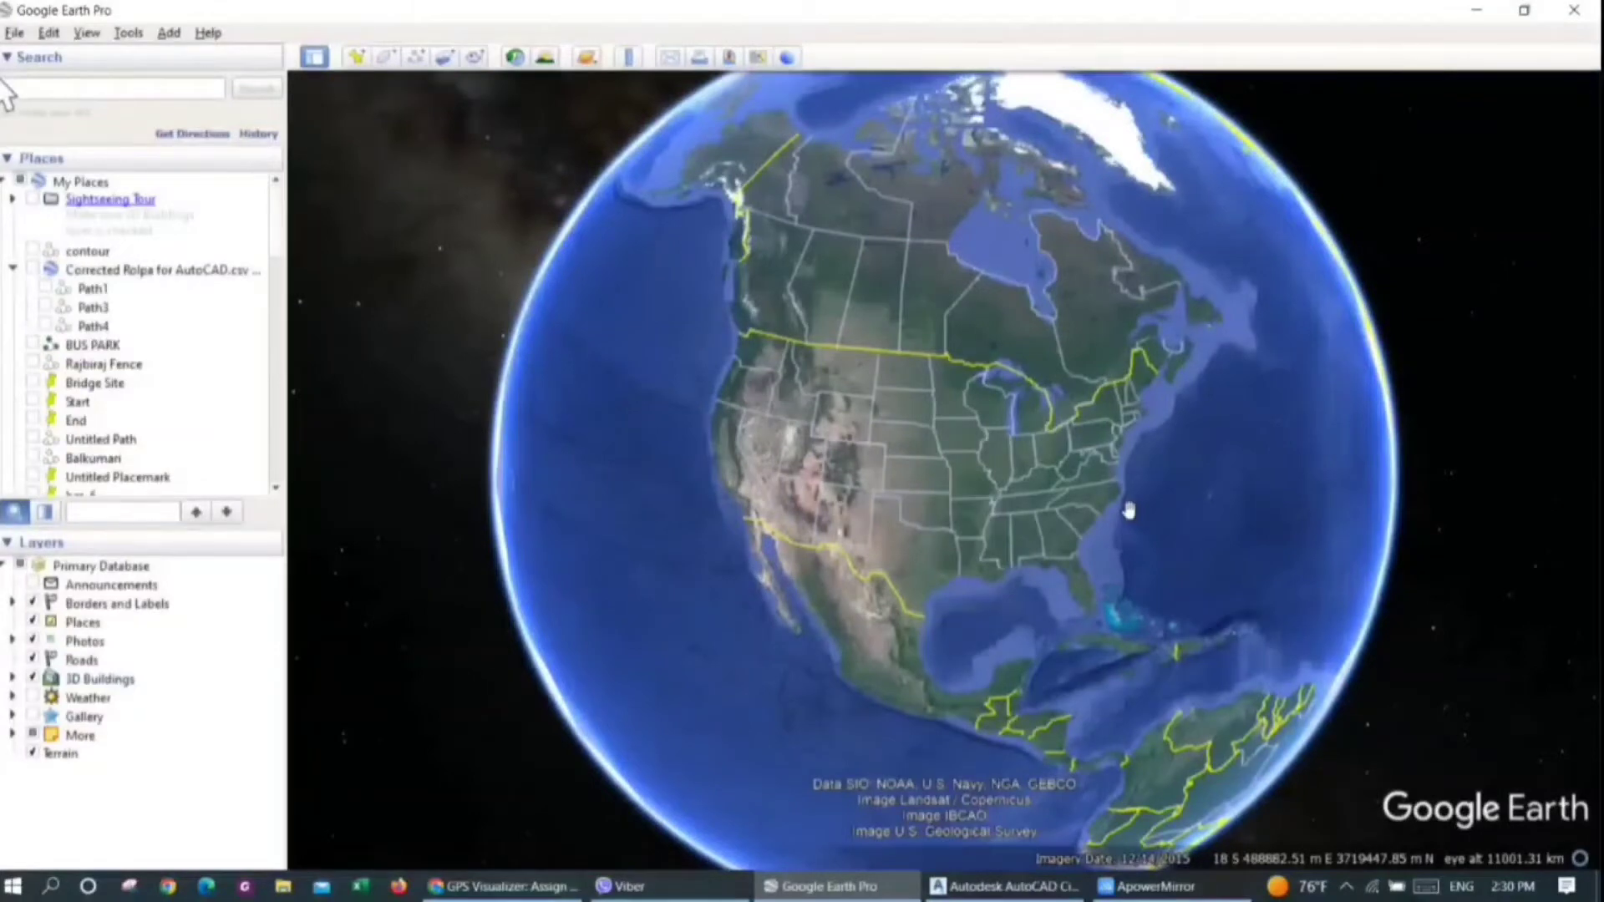
Rotate the globe from North America to South Asia and bring Nepal into view
drag(1187, 525, 852, 531)
drag(1185, 558, 870, 585)
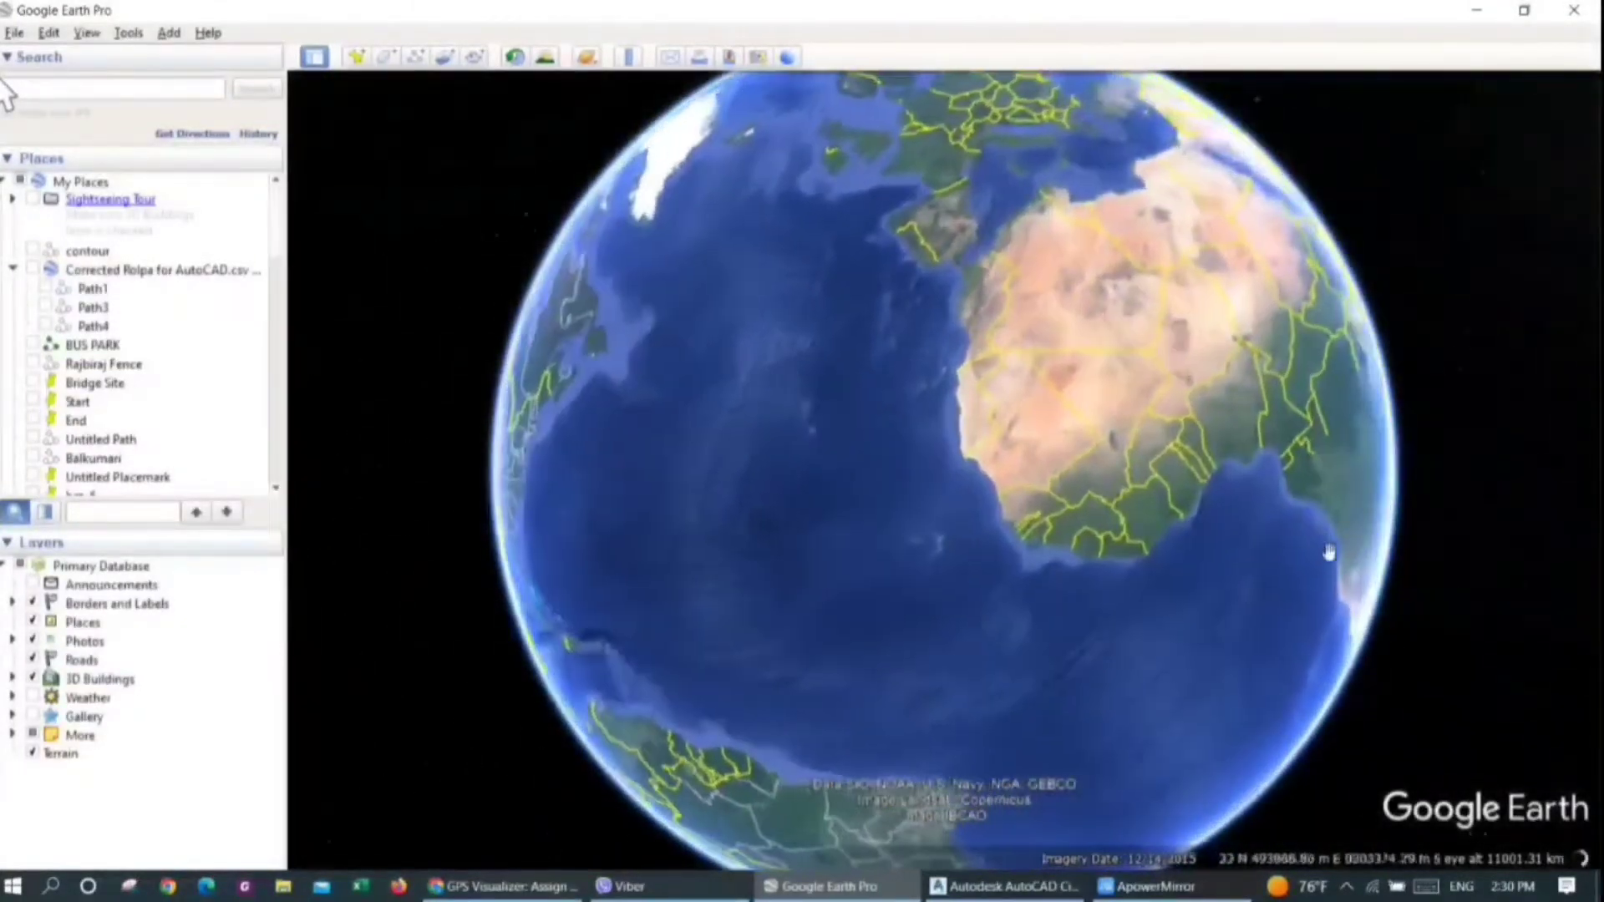
drag(1328, 552, 849, 637)
drag(1337, 358, 1063, 617)
drag(1178, 404, 1007, 595)
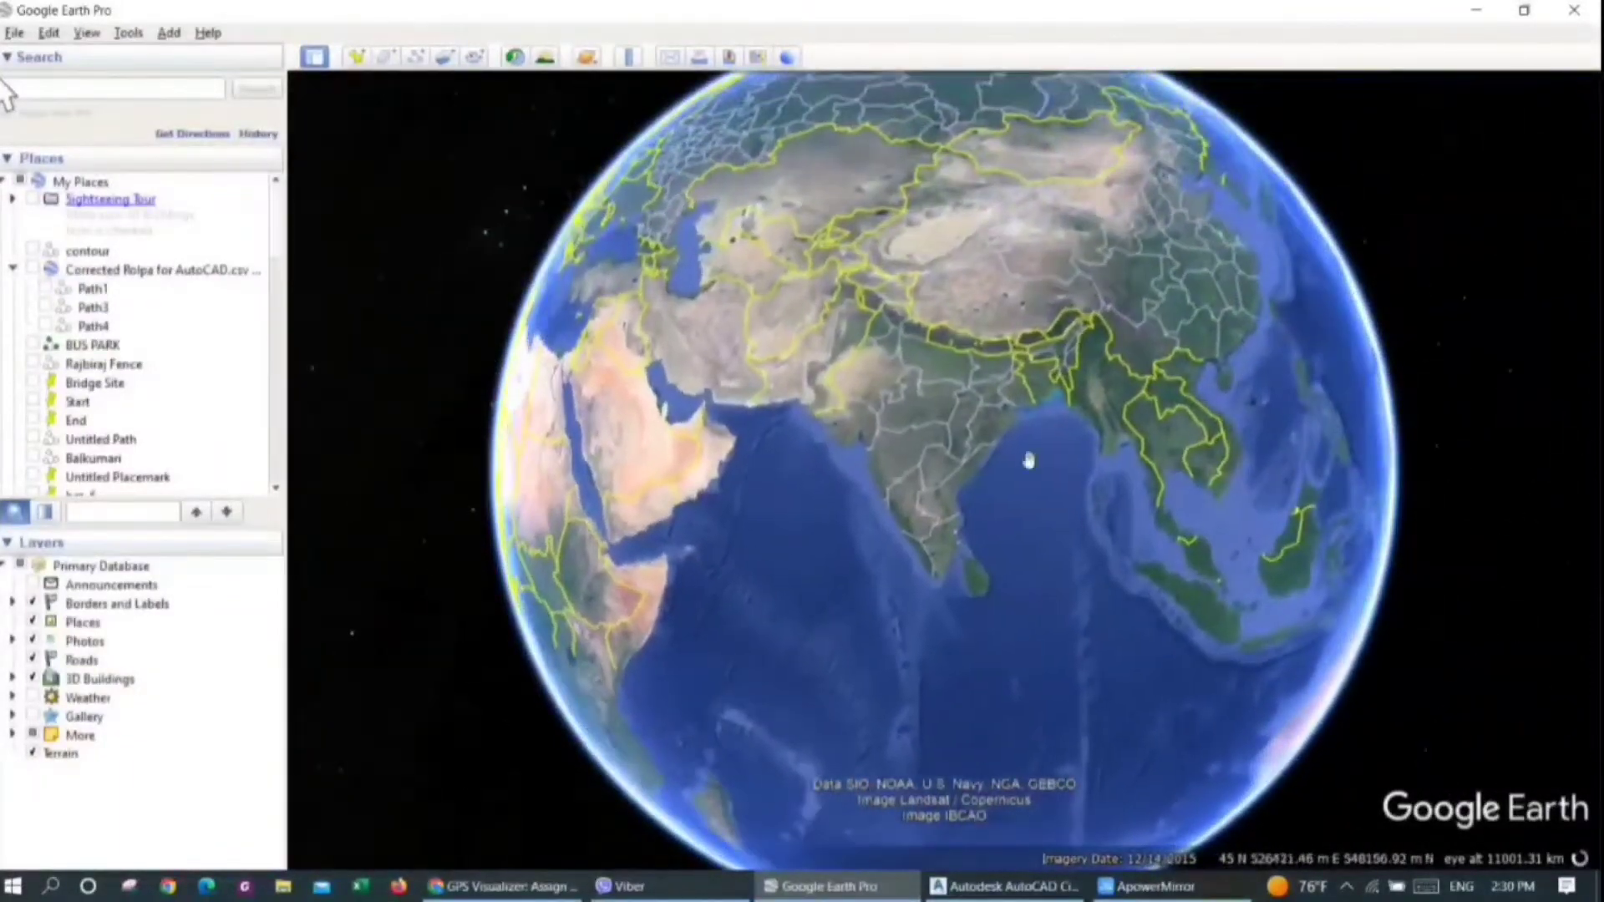
scroll(996, 365, up, 1)
scroll(996, 366, up, 5)
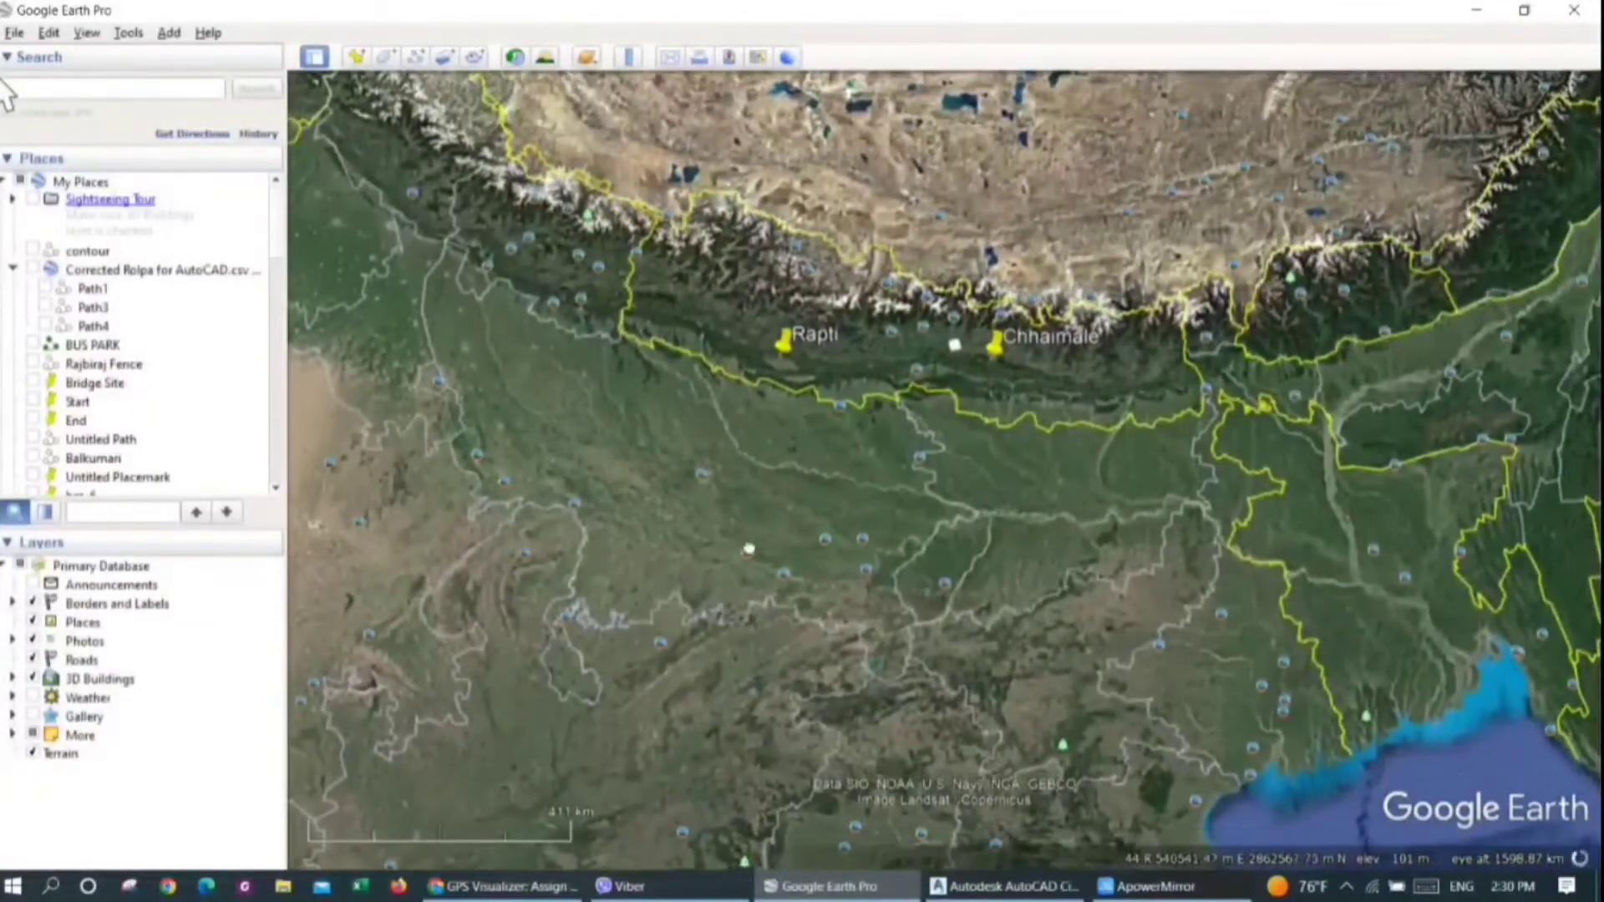
drag(1163, 602, 1096, 619)
drag(1307, 535, 1307, 535)
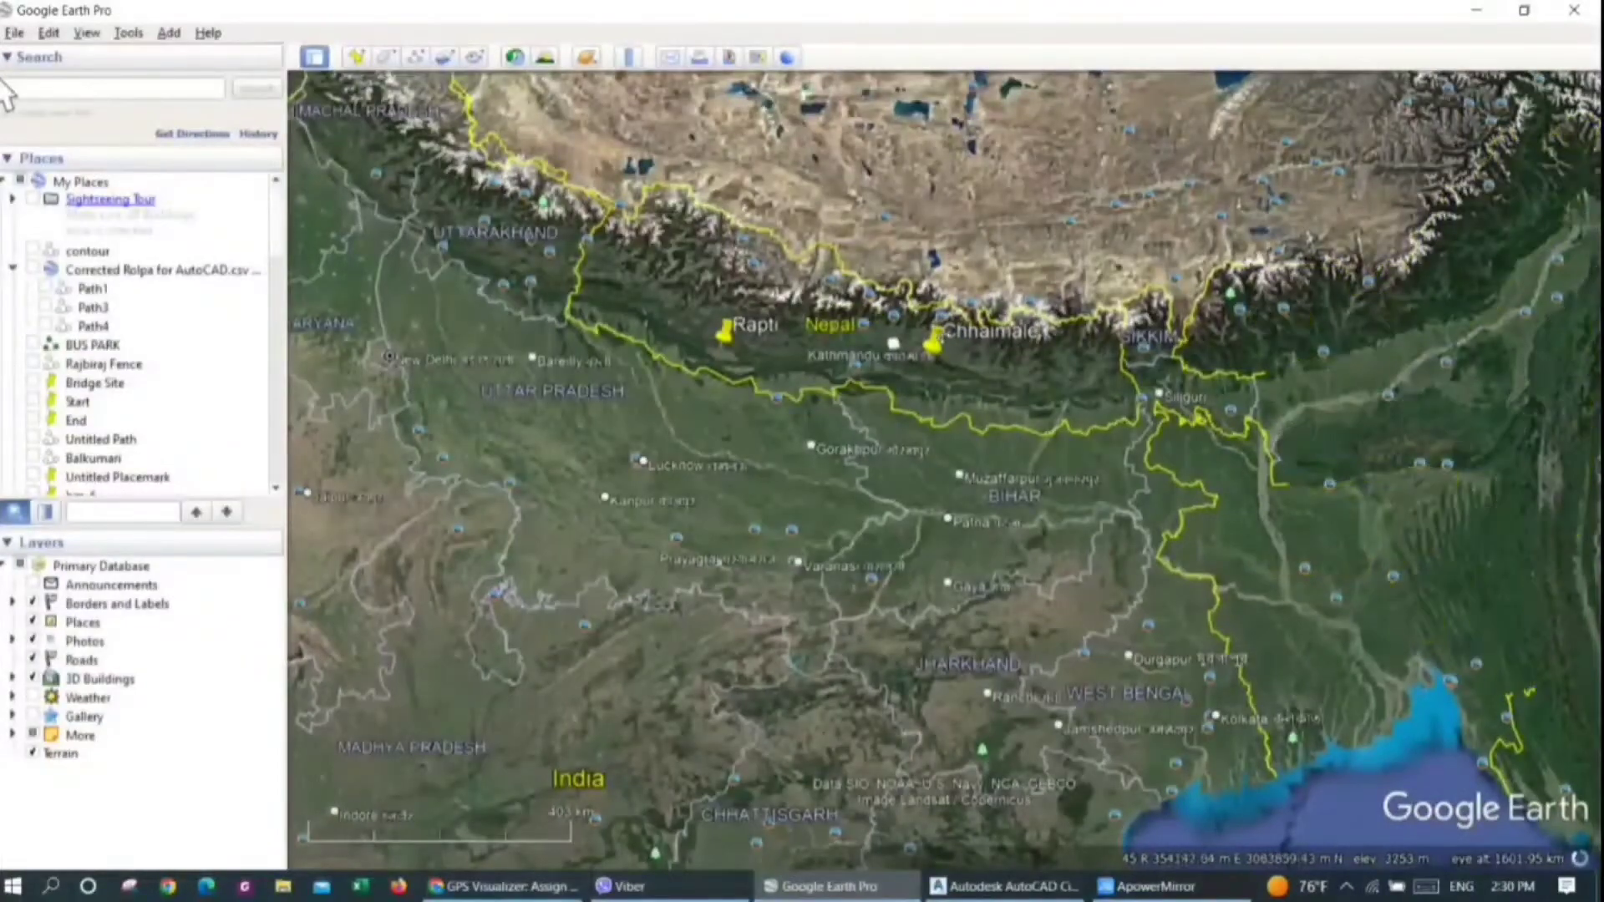
Zoom in on the mountain area east of Kathmandu, between Marbu and Jata Pokhari
scroll(919, 326, up, 3)
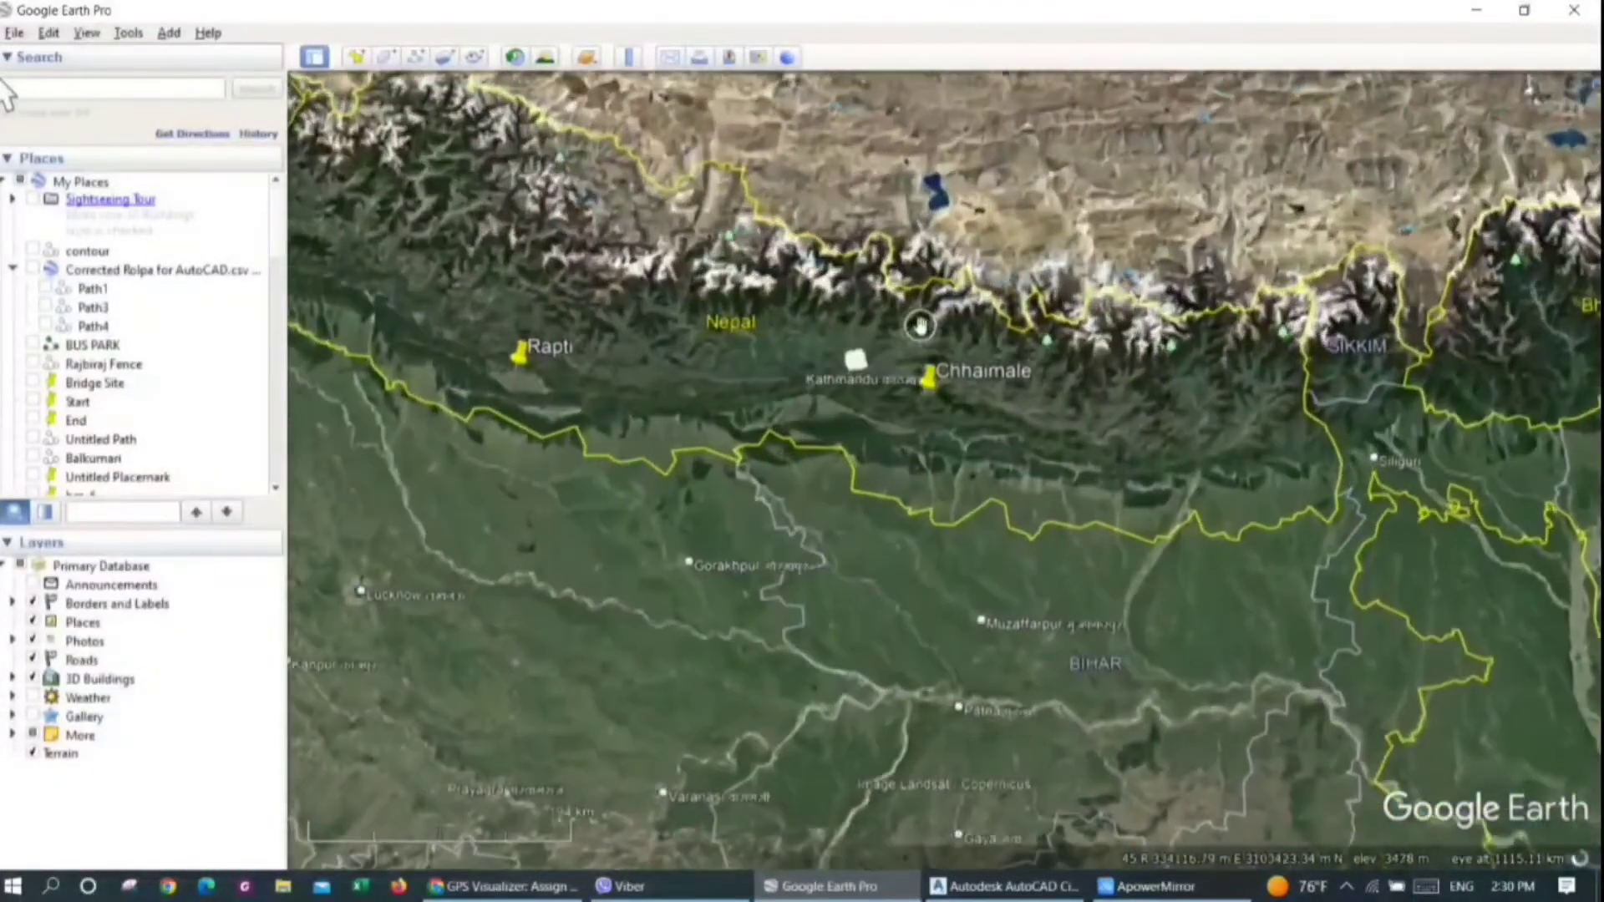
drag(898, 311, 927, 355)
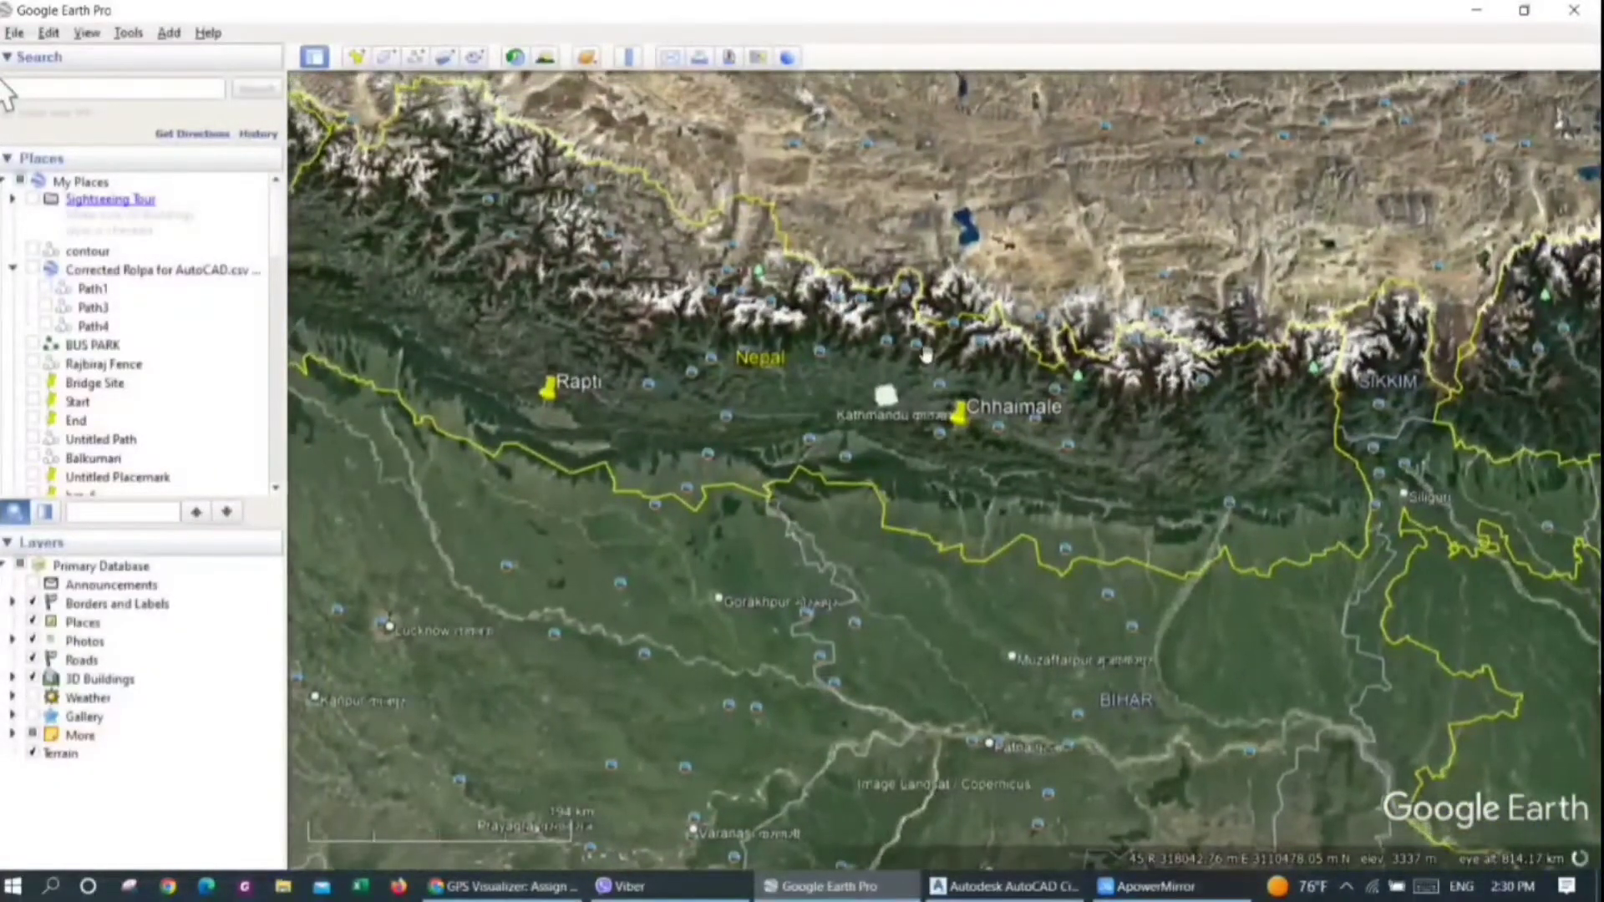
scroll(924, 354, up, 2)
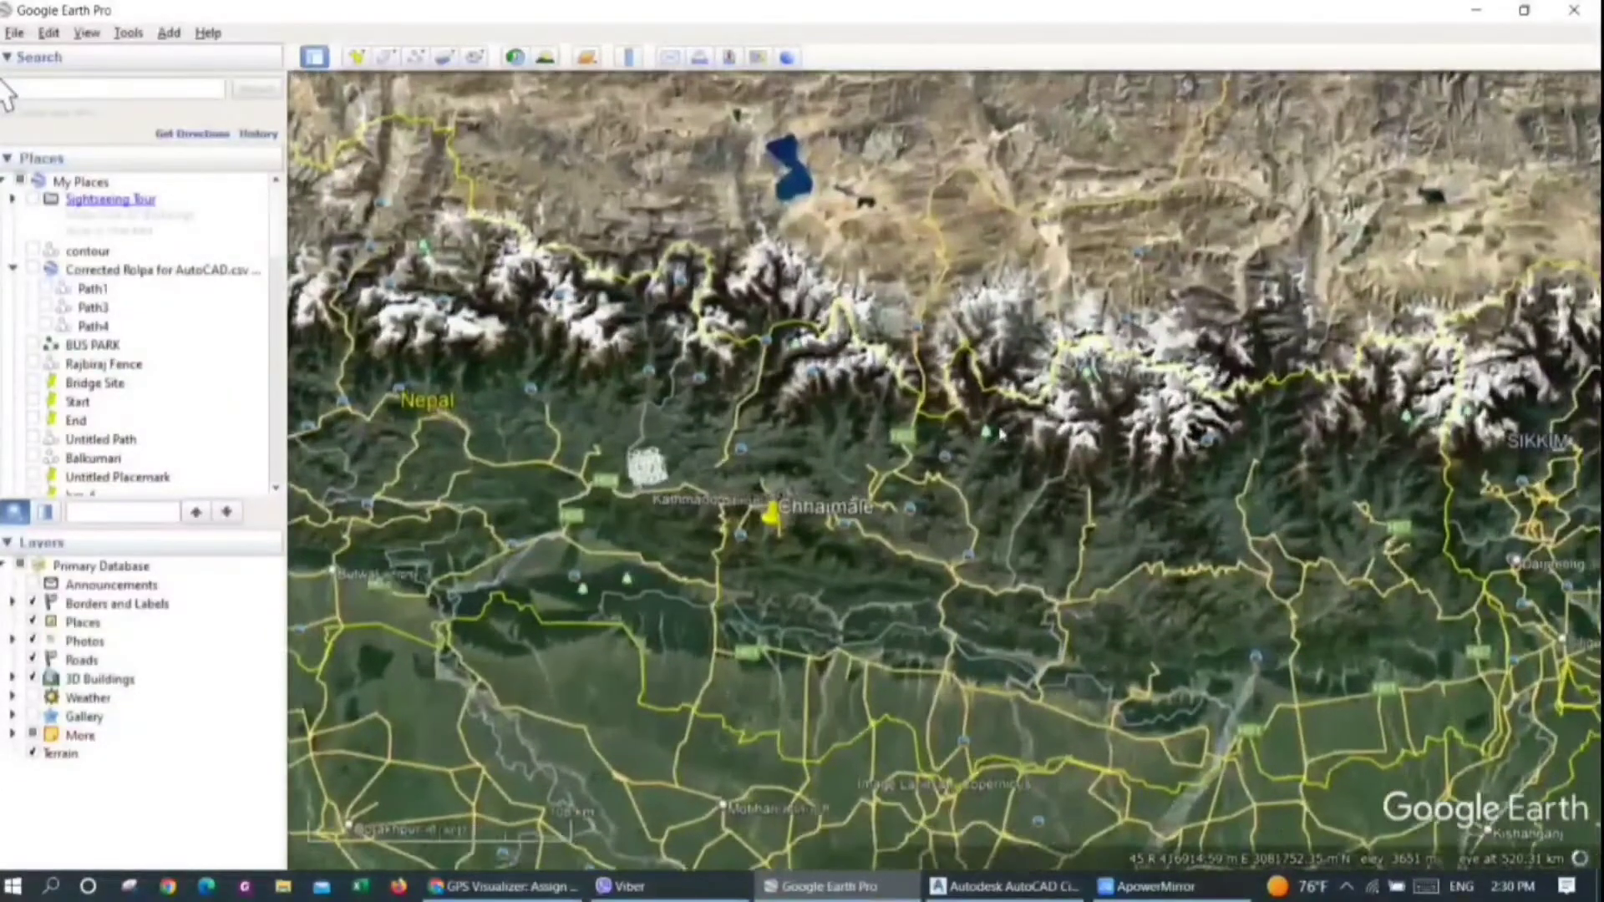
scroll(1032, 437, up, 5)
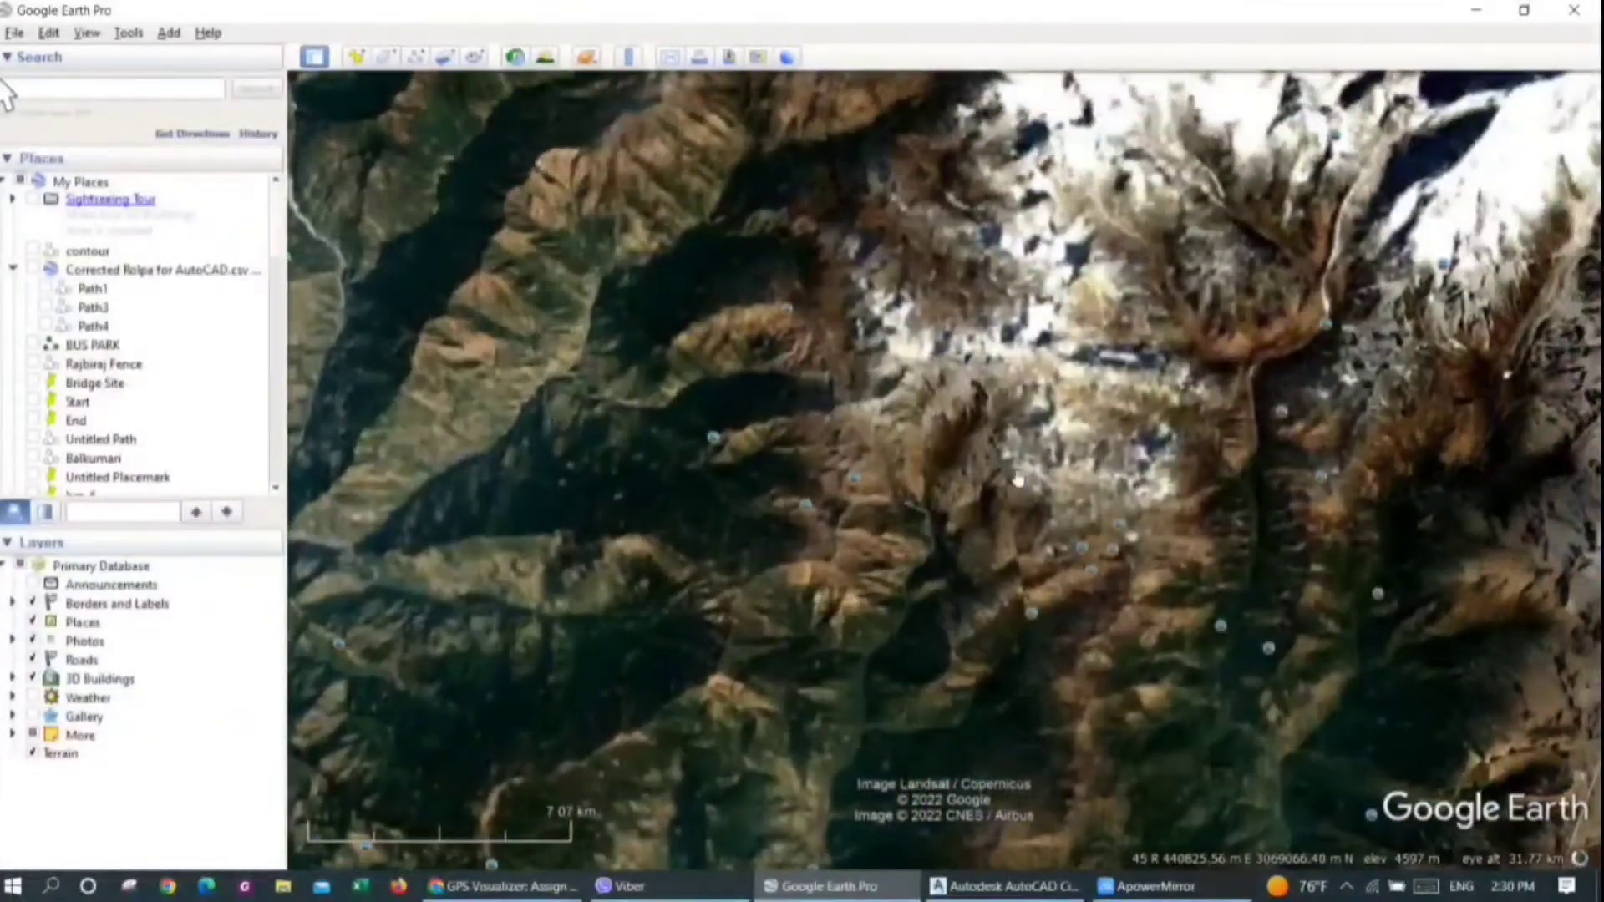
scroll(1049, 477, up, 1)
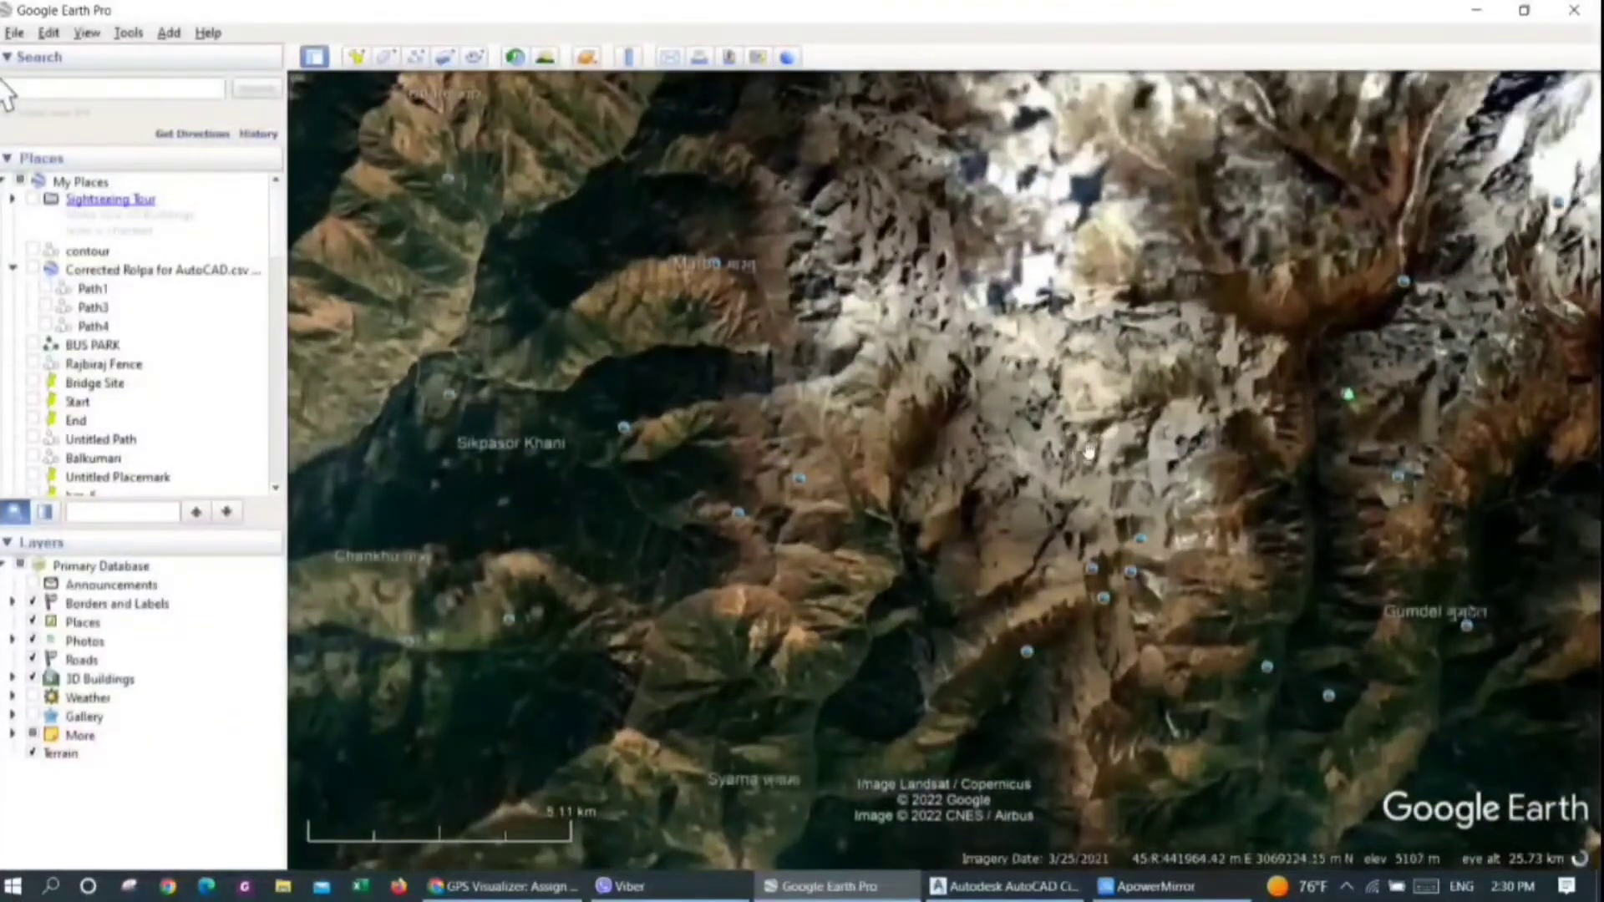
scroll(1056, 440, up, 1)
scroll(1011, 506, up, 1)
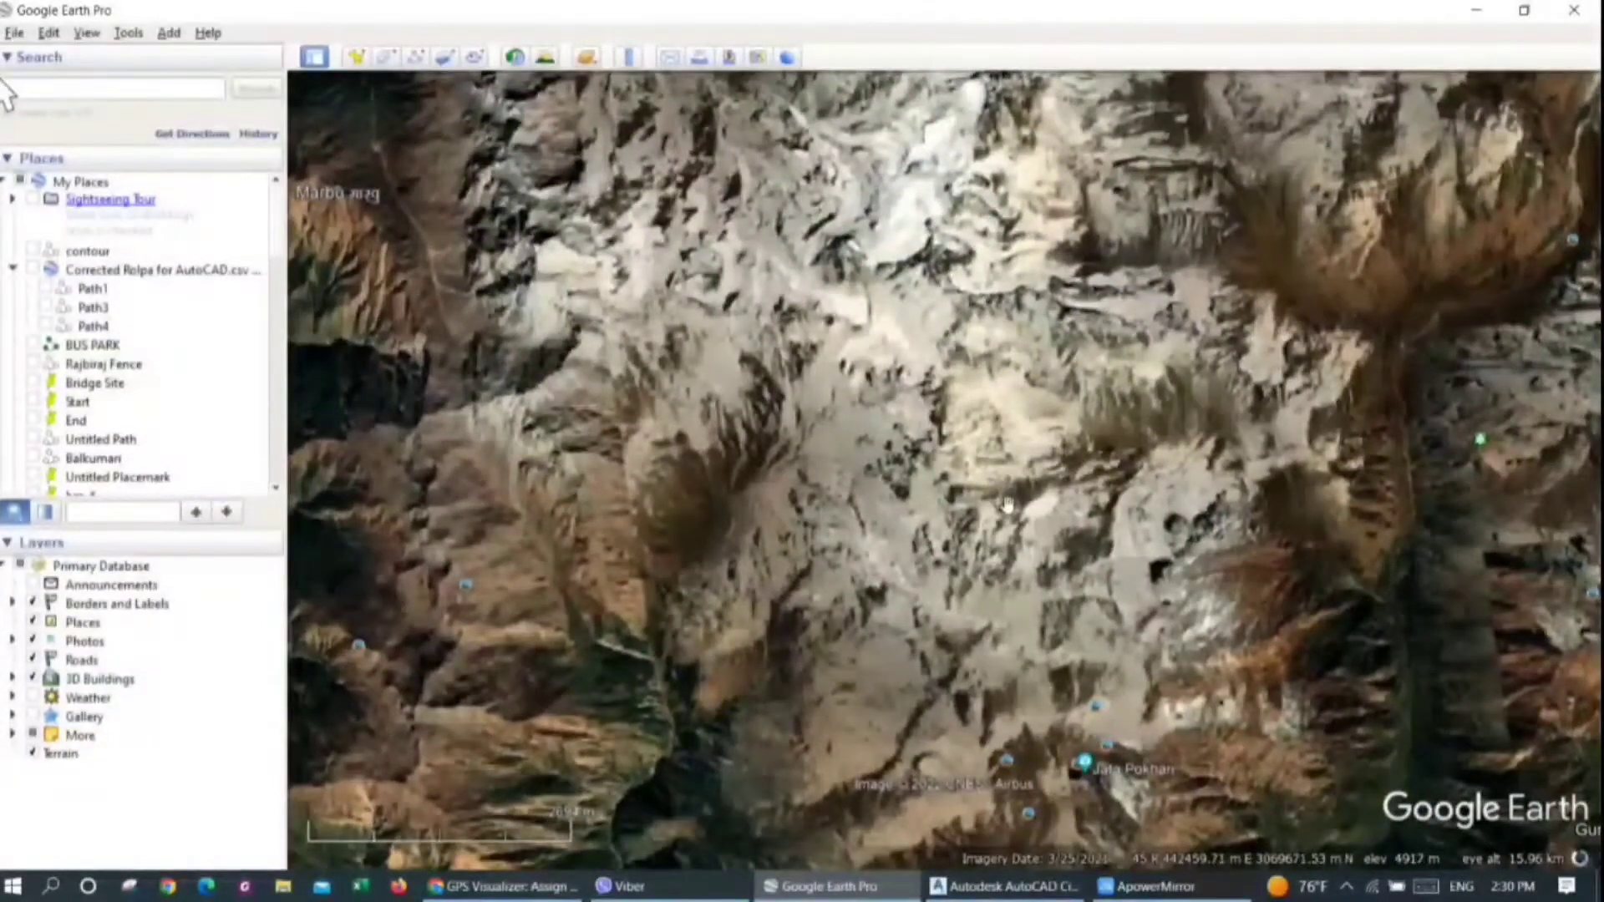
scroll(1090, 535, down, 1)
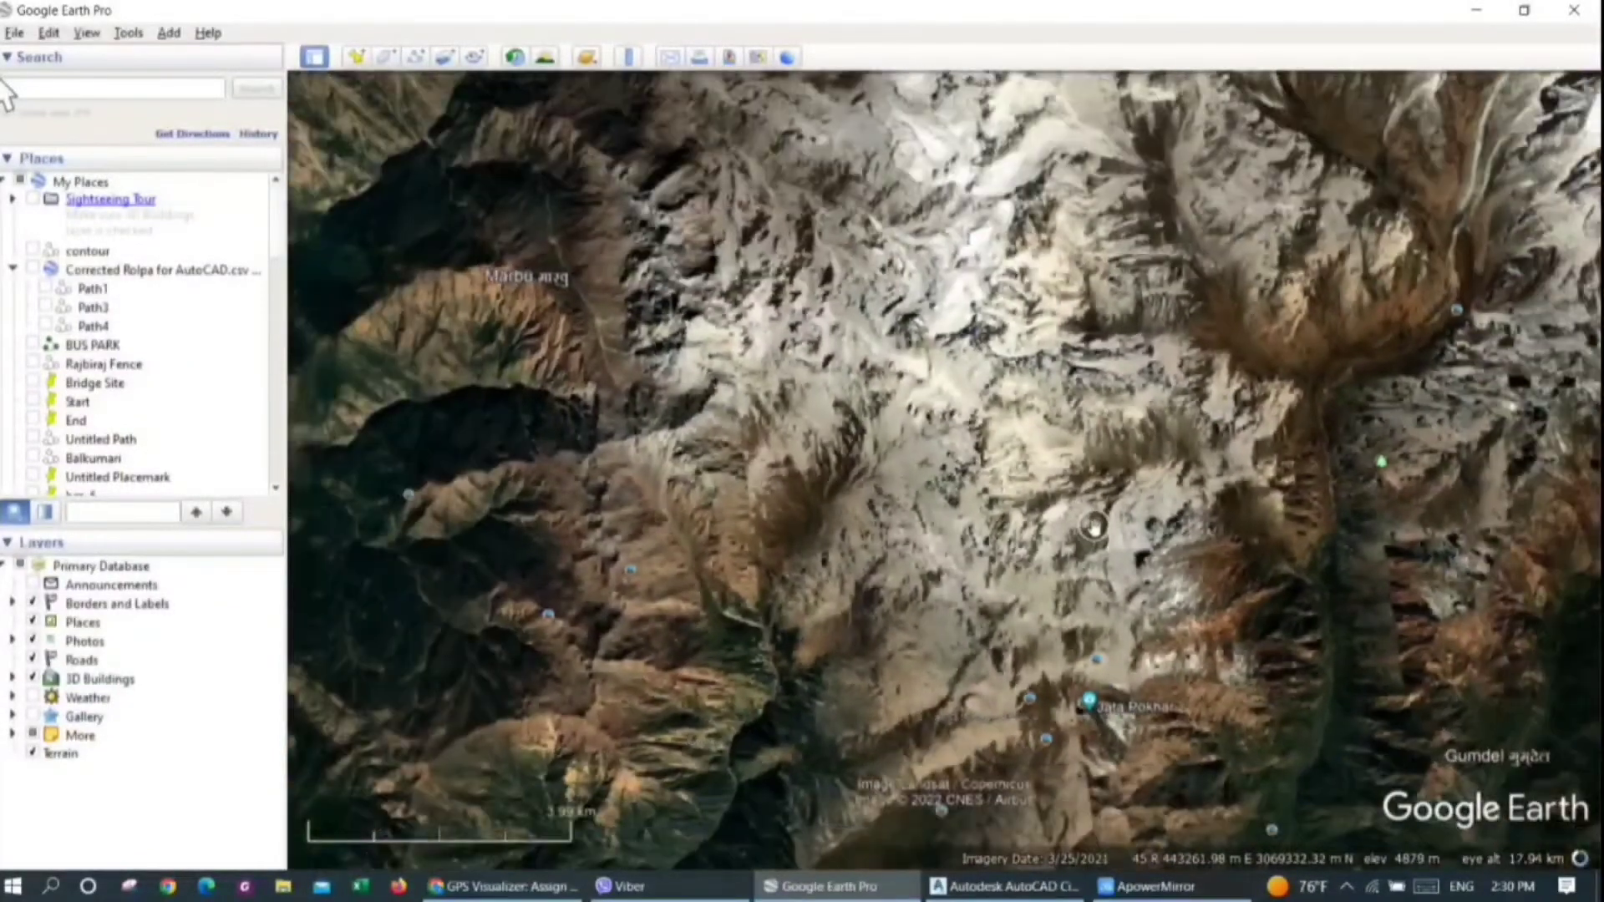
scroll(1094, 527, up, 1)
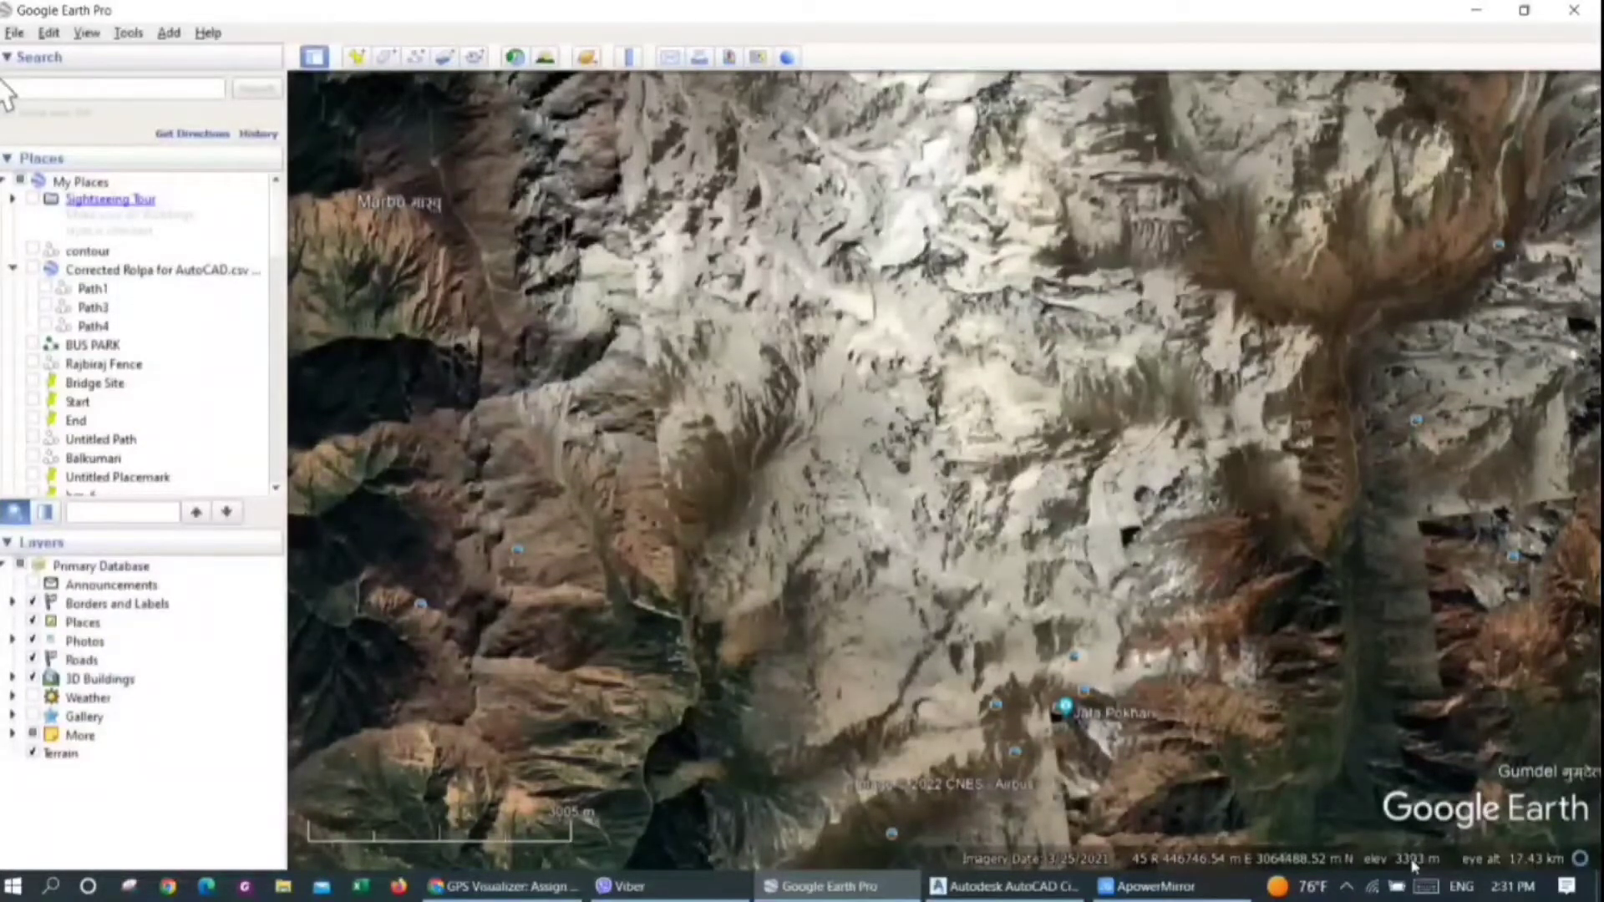
Turn the Terrain layer off and back on
click(32, 755)
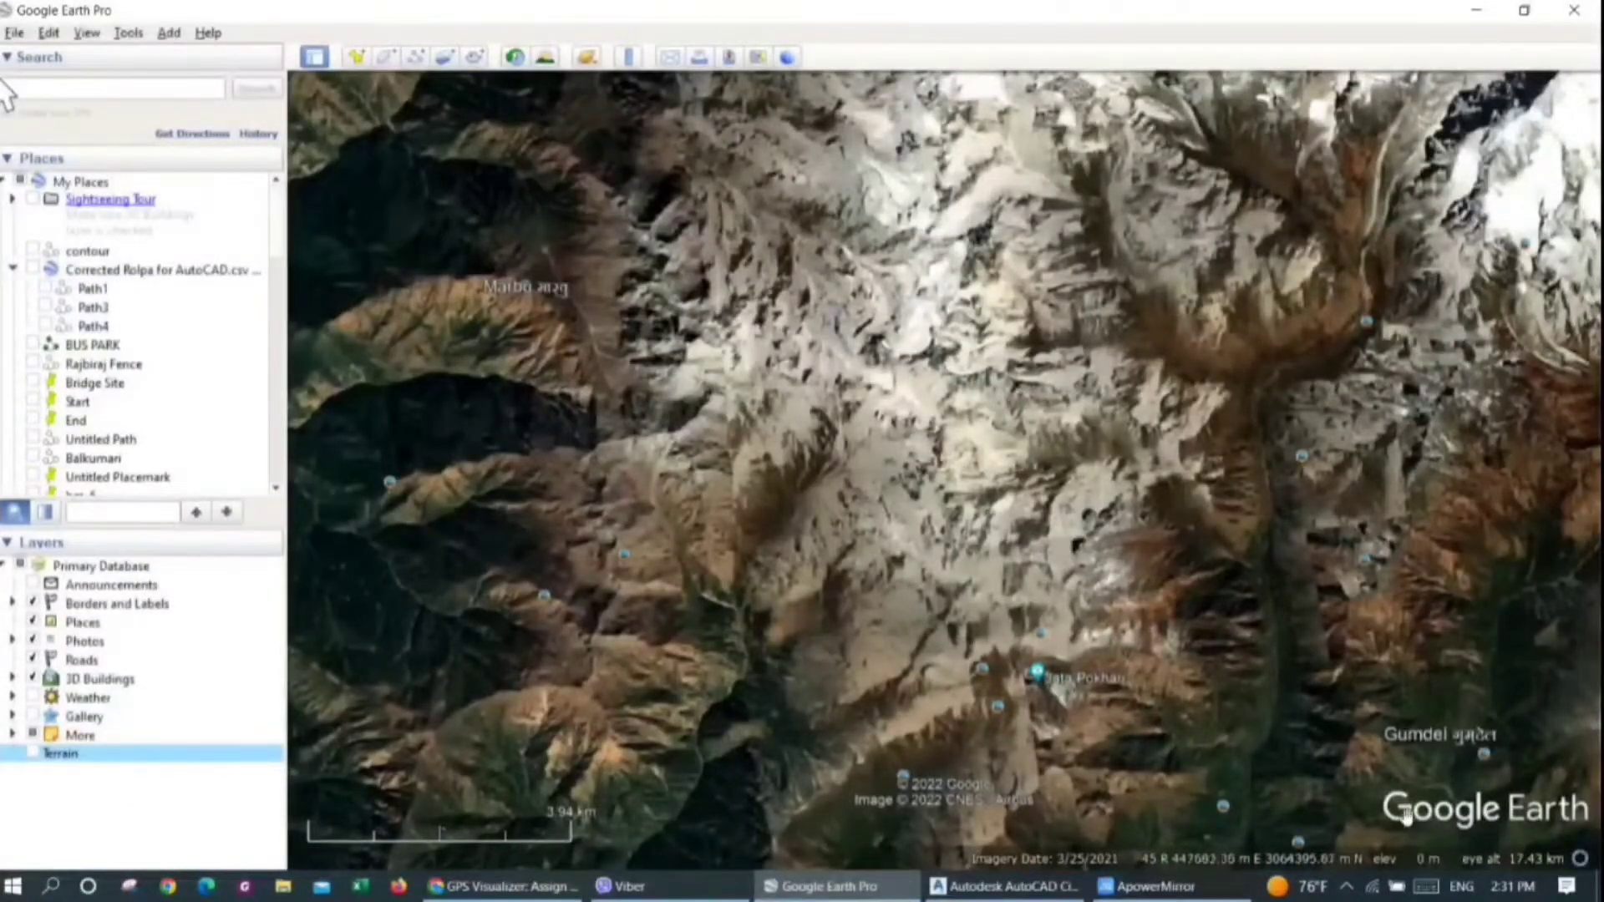
click(32, 754)
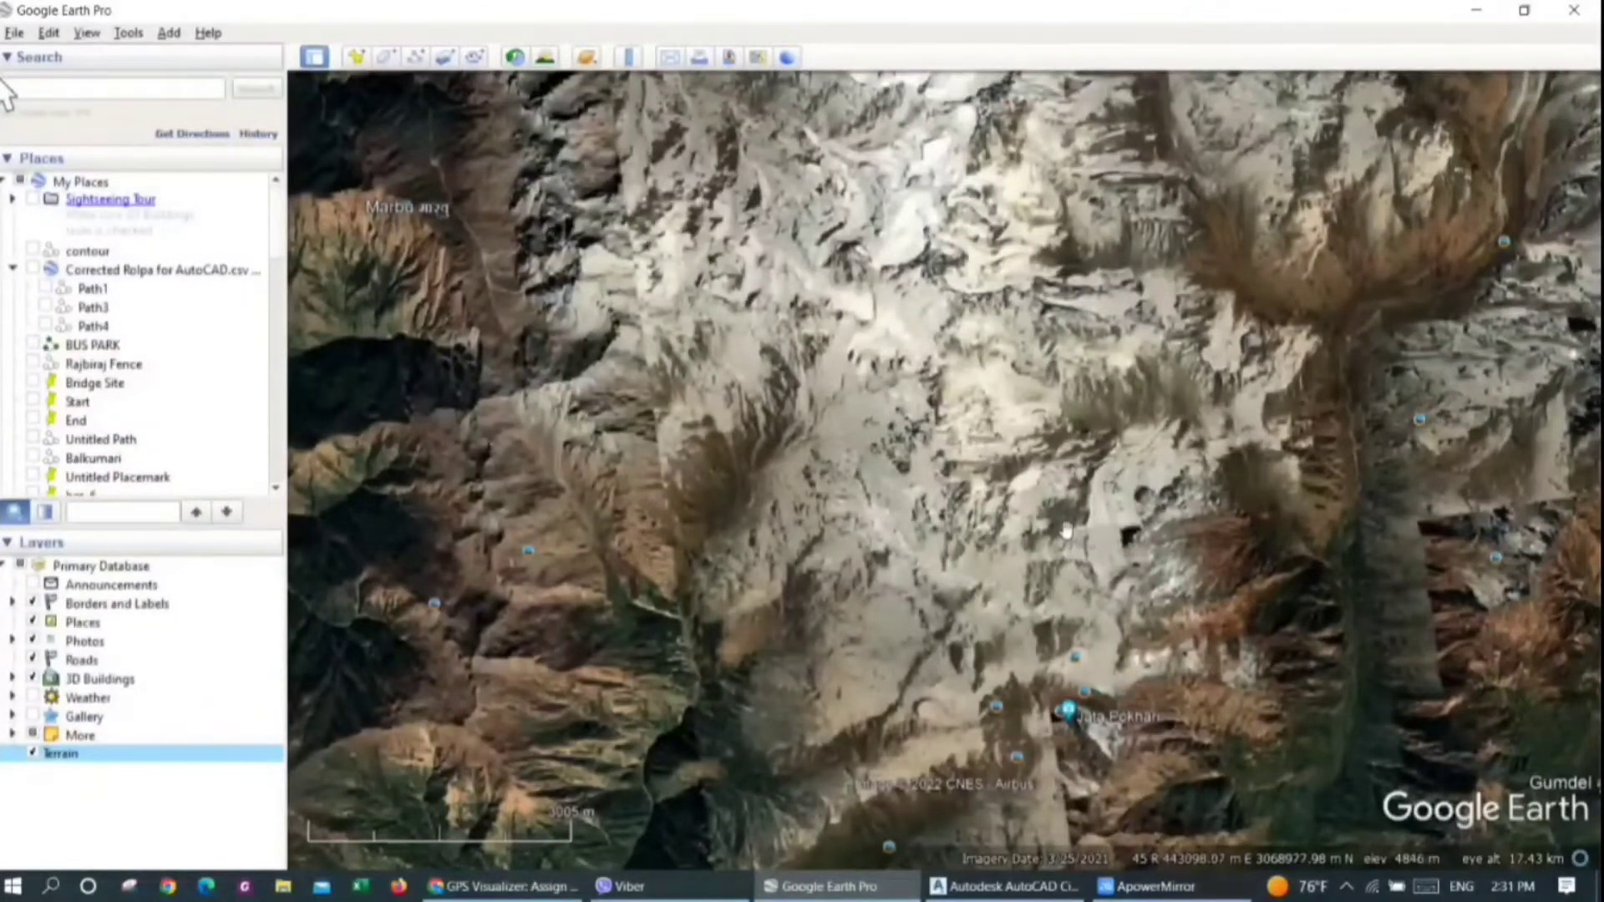
Start a new path and trace four connected east-west passes, each about 15 km long, across the mountains beside Marbu
scroll(1086, 534, down, 2)
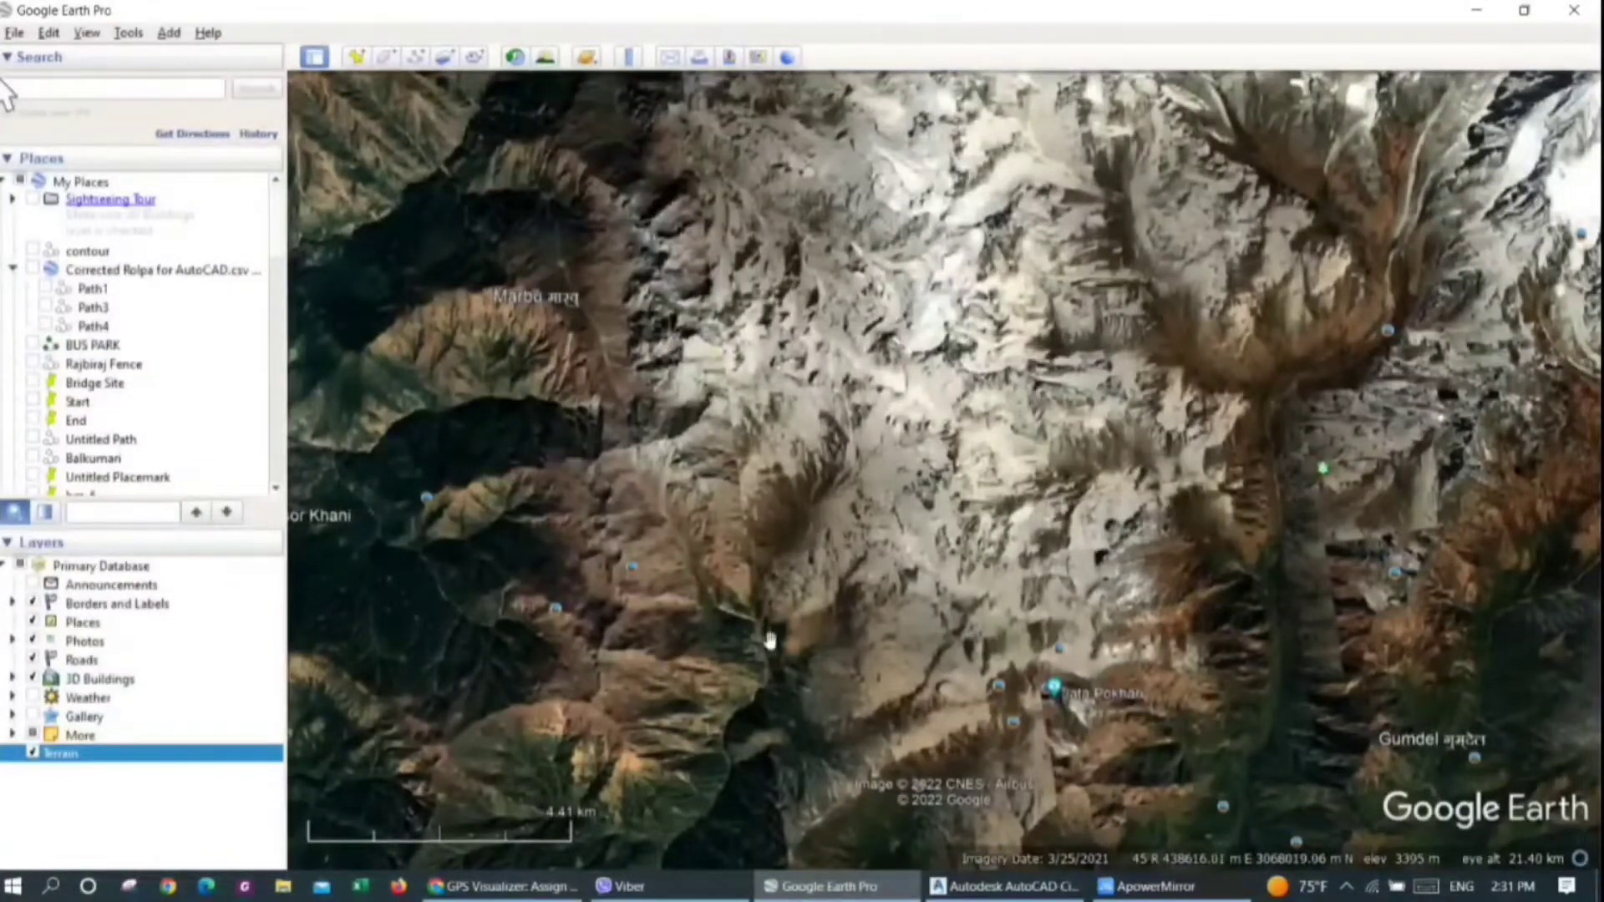
drag(810, 501, 788, 513)
scroll(800, 508, down, 3)
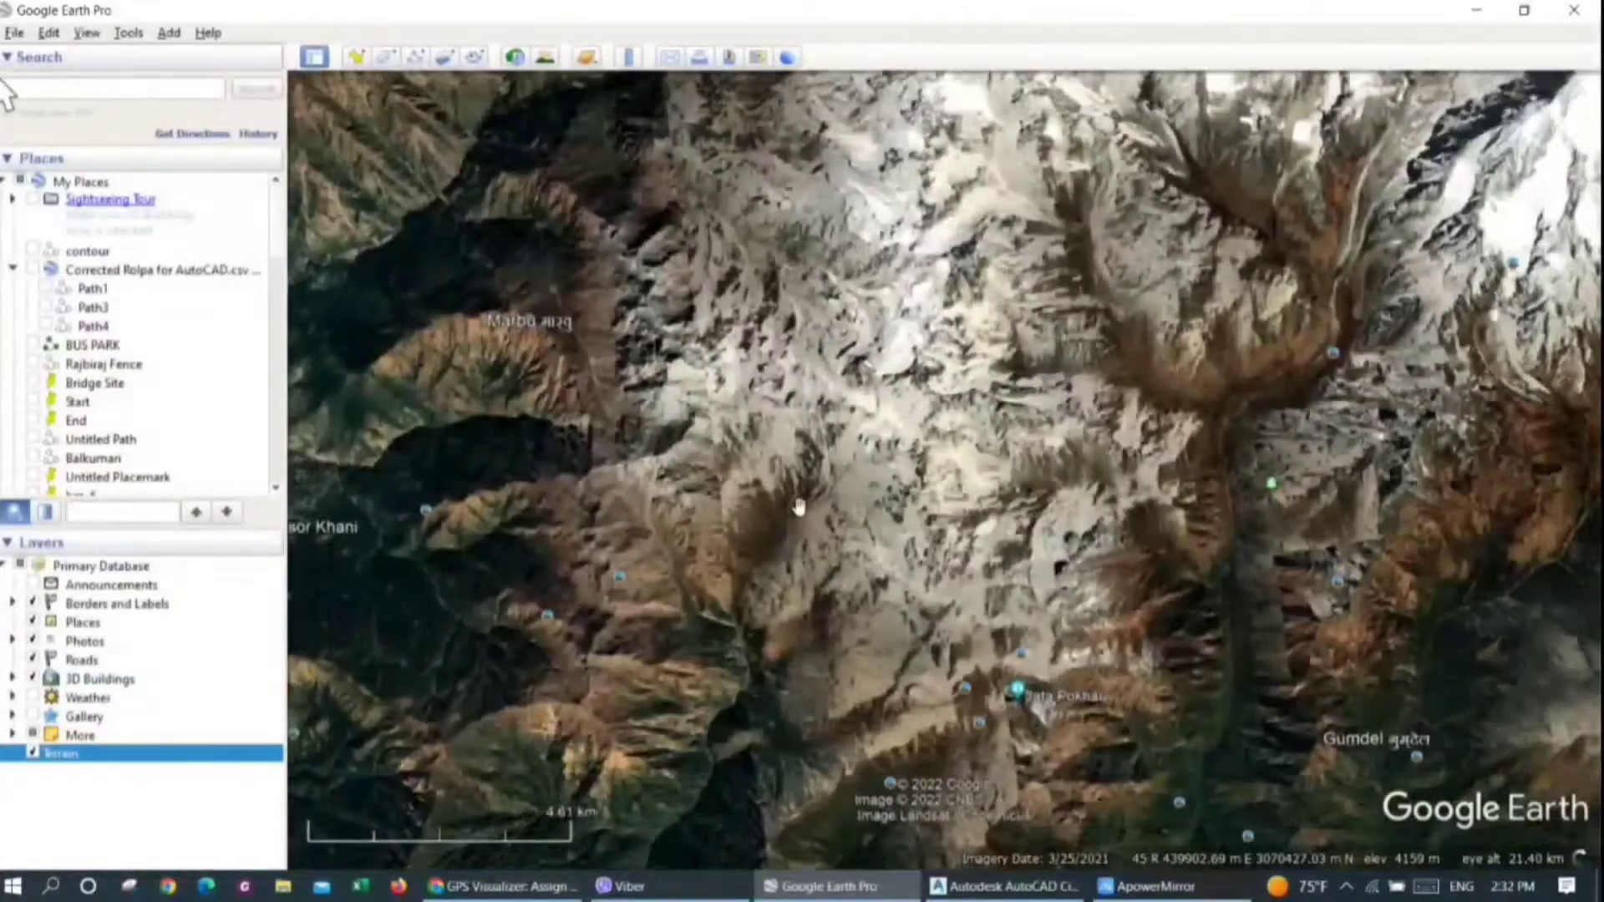
drag(832, 423, 837, 458)
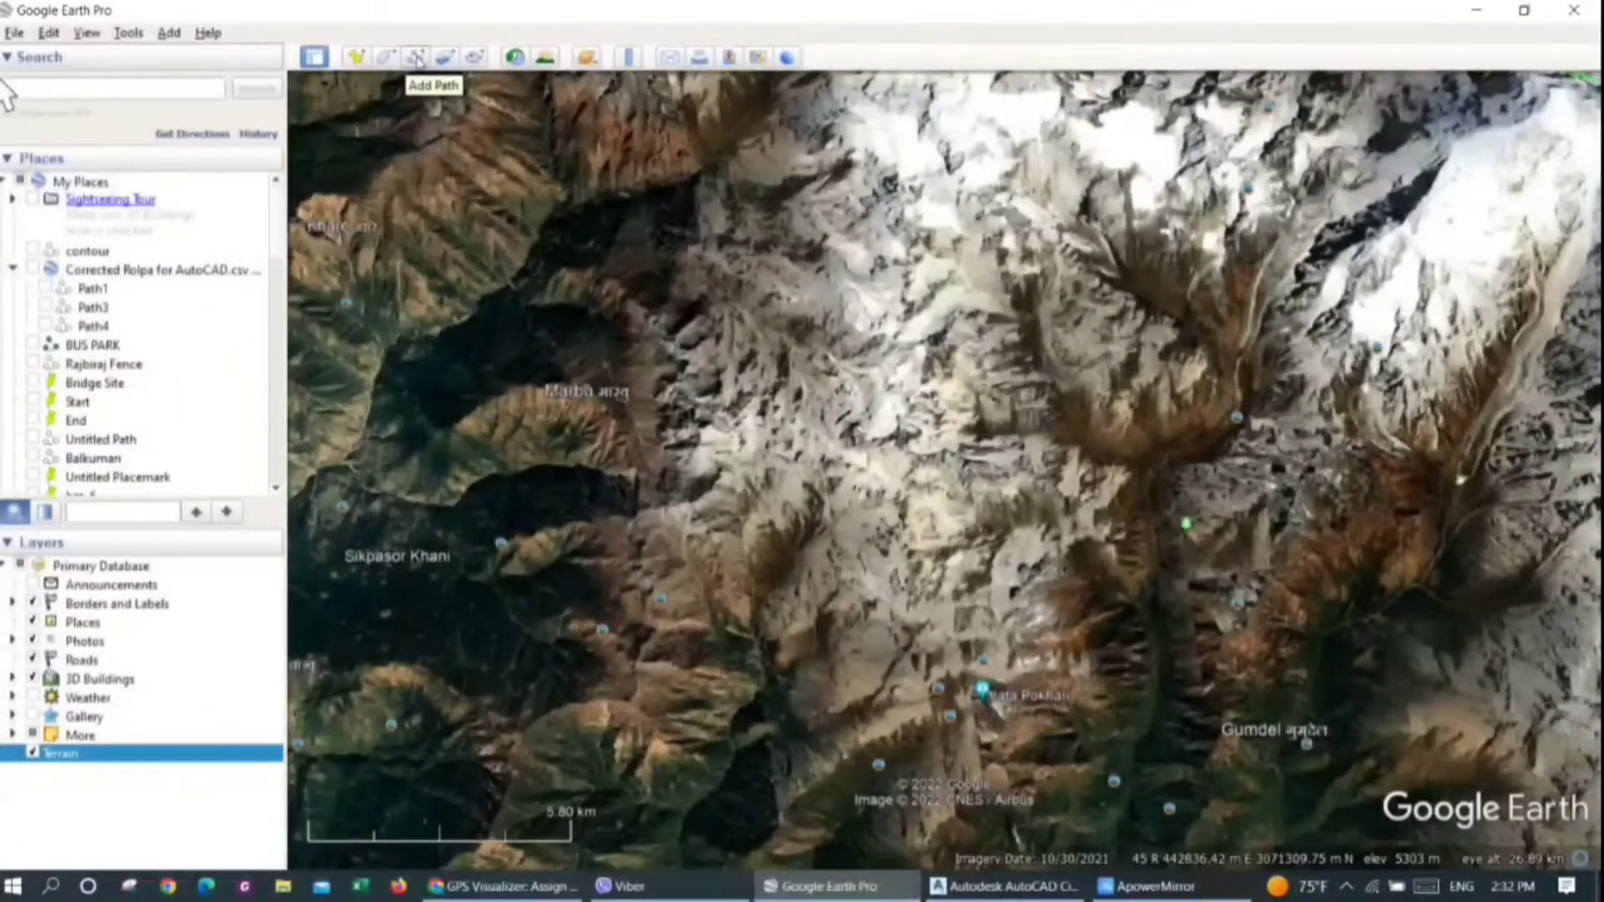
click(415, 58)
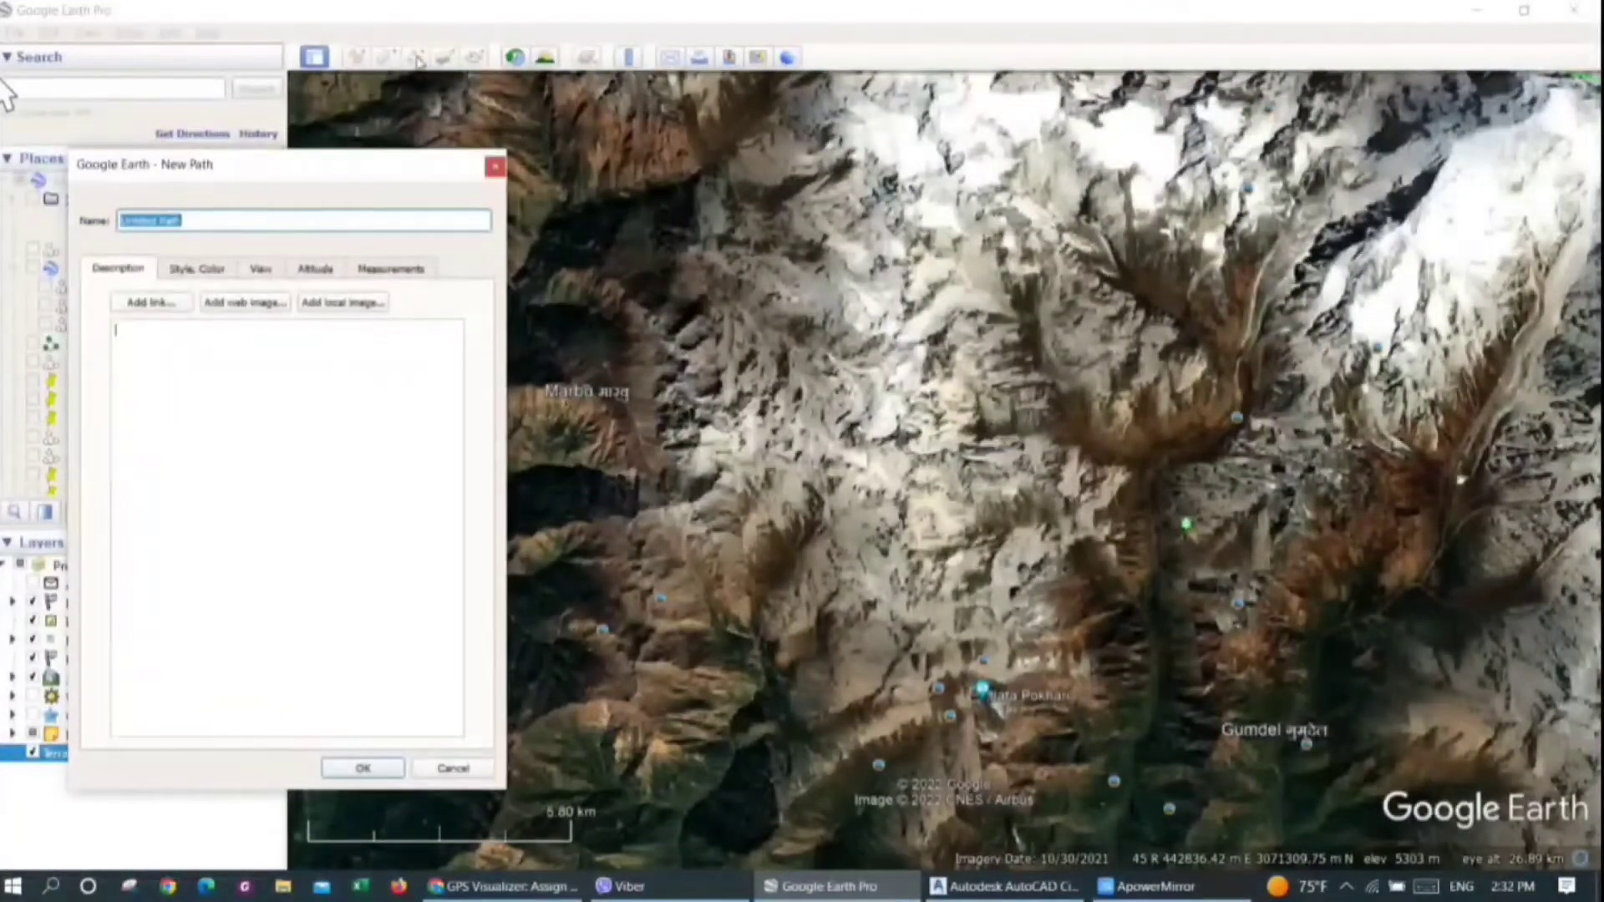
drag(387, 172, 226, 172)
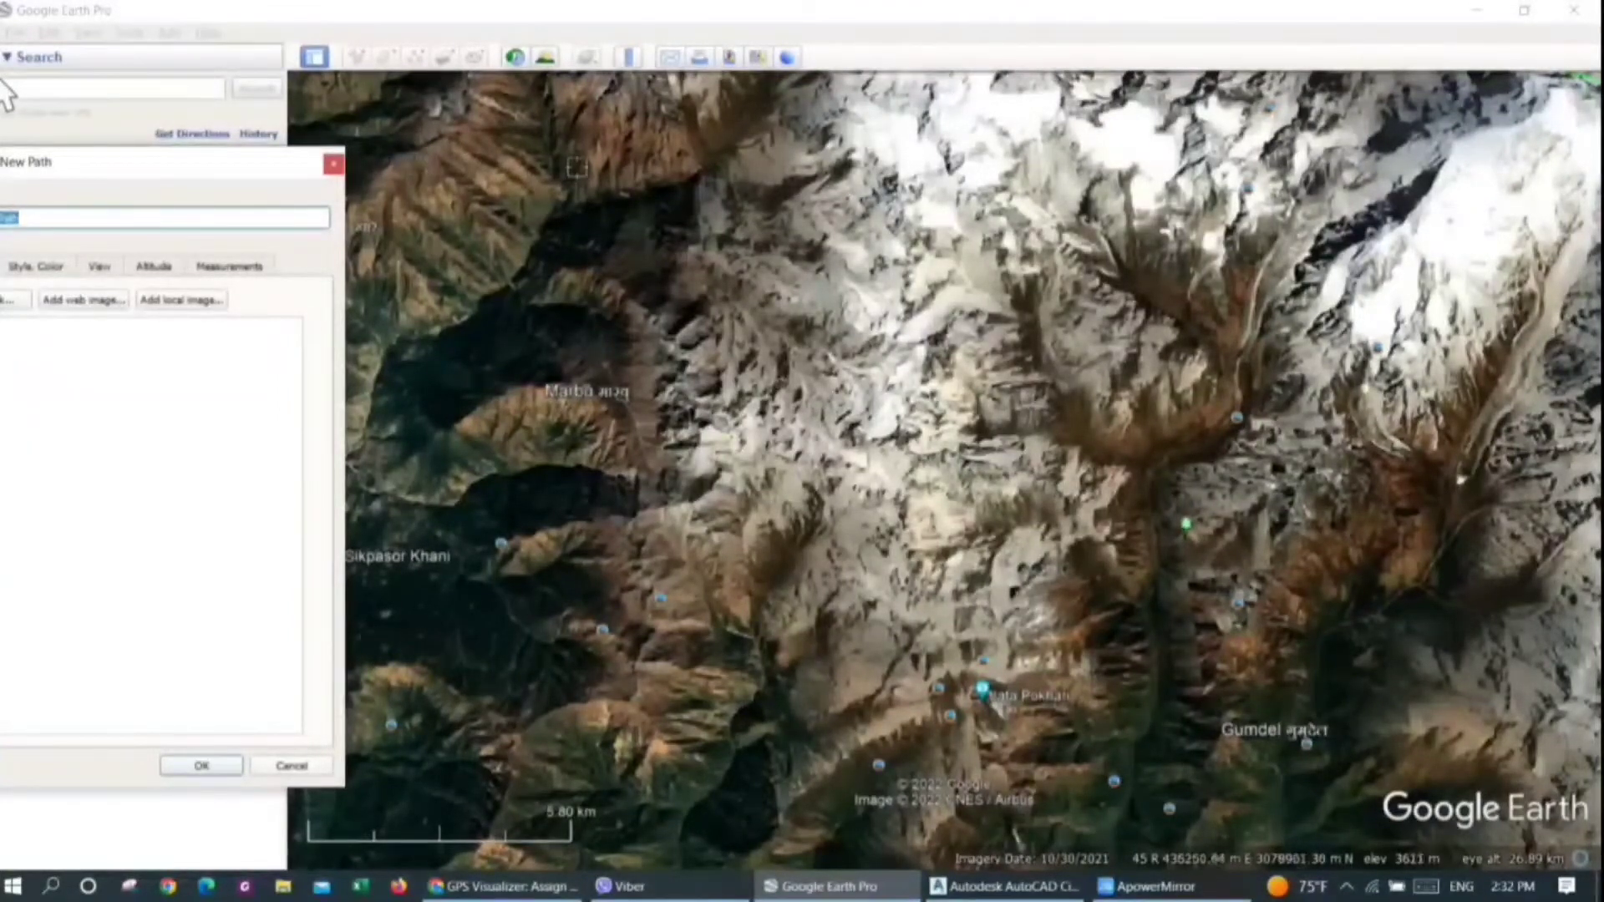
click(628, 171)
drag(694, 173, 1300, 157)
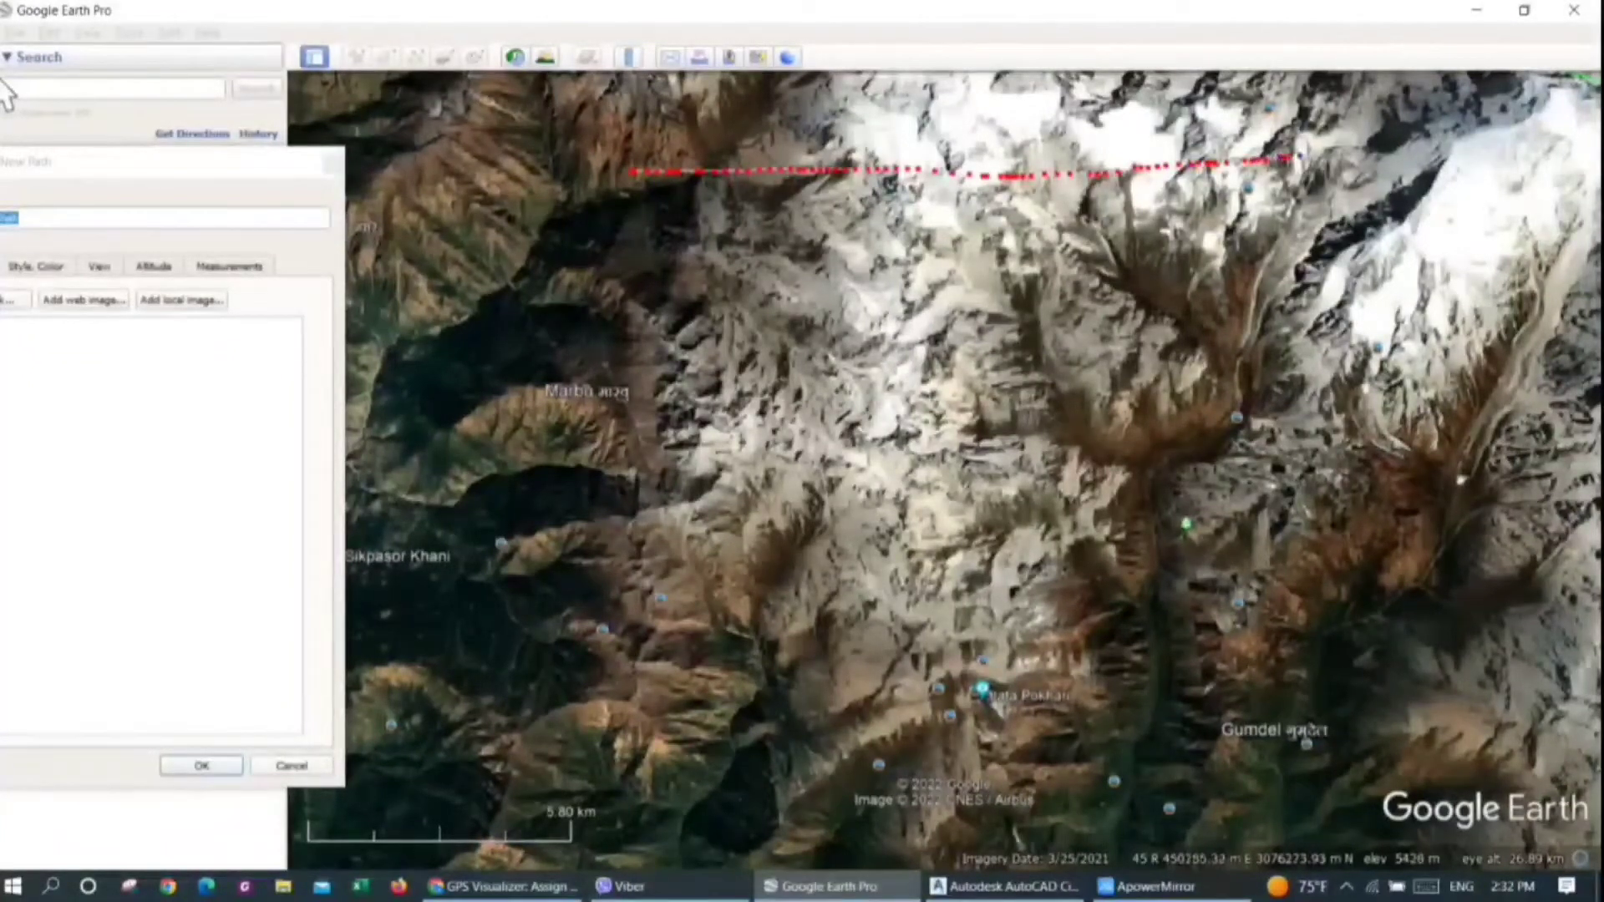
mouse_move(1335, 253)
mouse_down()
mouse_move(610, 274)
mouse_move(612, 347)
mouse_move(648, 358)
mouse_move(1333, 330)
mouse_move(1337, 411)
mouse_move(1086, 458)
mouse_move(642, 449)
mouse_up()
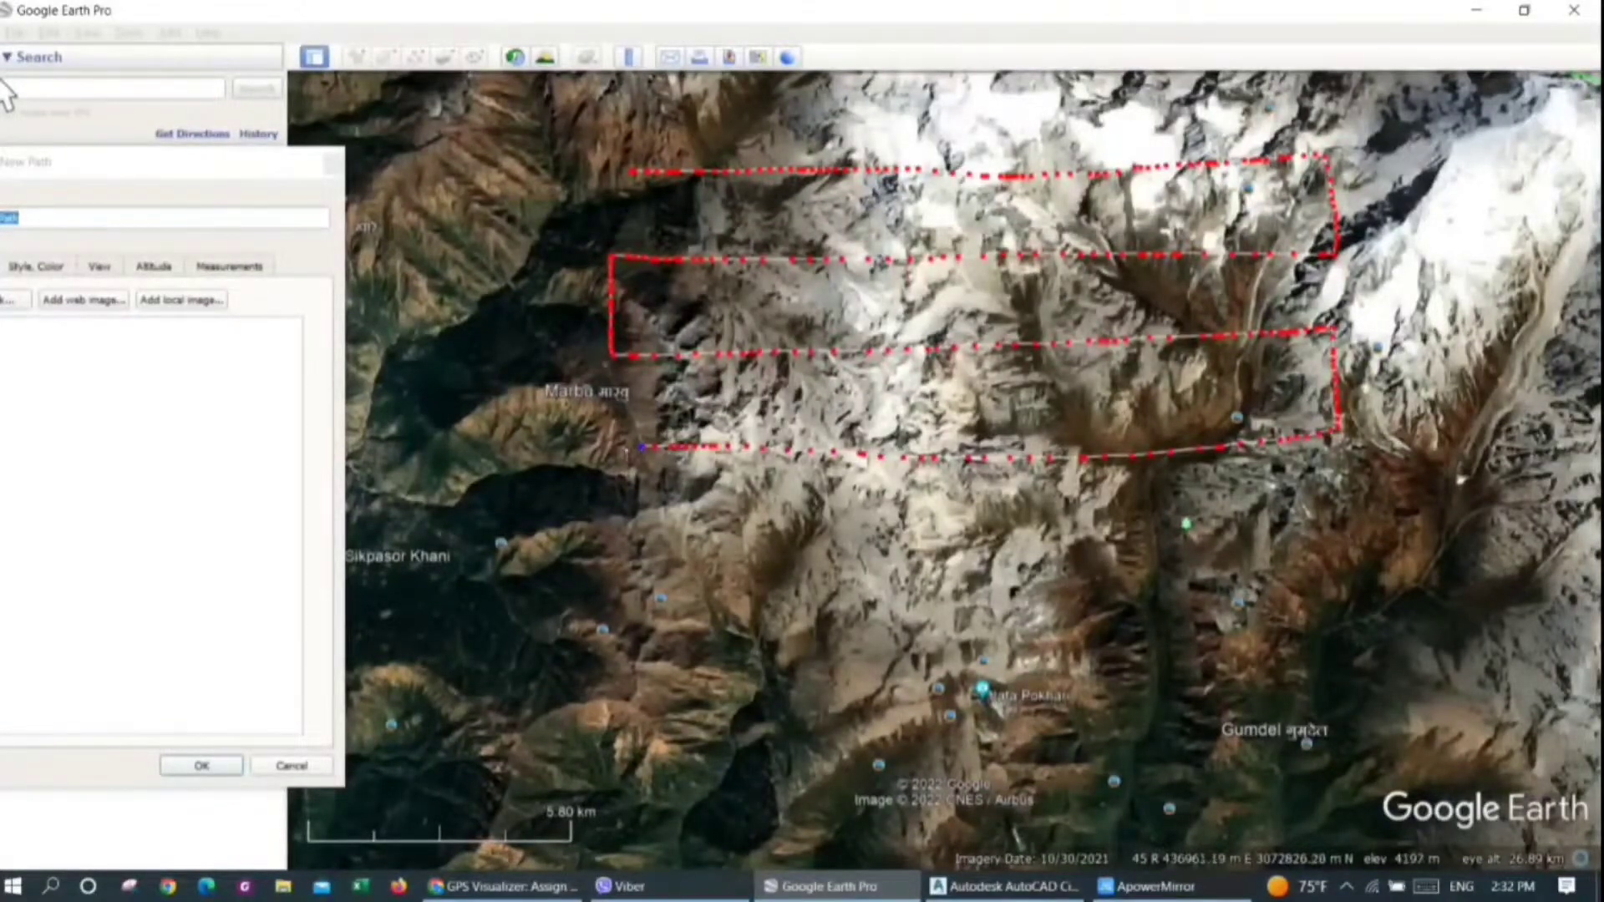
Extend the path with dense criss-crossing passes in all directions, covering the whole area from Marbu down to Gumdel
mouse_move(621, 506)
mouse_down()
mouse_move(797, 549)
mouse_move(1337, 543)
mouse_move(1361, 595)
mouse_move(1199, 642)
mouse_move(694, 641)
mouse_move(633, 668)
mouse_move(632, 752)
mouse_move(1334, 743)
mouse_move(1365, 734)
mouse_move(1342, 389)
mouse_up()
mouse_move(1199, 148)
mouse_down()
mouse_move(1235, 804)
mouse_move(1120, 808)
mouse_move(1081, 142)
mouse_move(936, 167)
mouse_move(959, 814)
mouse_move(826, 818)
mouse_move(794, 163)
mouse_move(769, 142)
mouse_move(711, 140)
mouse_move(728, 756)
mouse_move(660, 806)
mouse_move(622, 767)
mouse_move(622, 569)
mouse_up()
mouse_move(621, 466)
mouse_down()
mouse_move(602, 164)
mouse_move(1387, 681)
mouse_move(1412, 777)
mouse_move(998, 611)
mouse_move(589, 296)
mouse_move(550, 386)
mouse_move(970, 668)
mouse_up()
mouse_move(1194, 783)
mouse_down()
mouse_move(1163, 835)
mouse_move(1032, 789)
mouse_move(647, 558)
mouse_move(573, 577)
mouse_move(961, 815)
mouse_move(890, 817)
mouse_move(625, 693)
mouse_up()
mouse_move(598, 746)
mouse_down()
mouse_move(798, 833)
mouse_move(940, 725)
mouse_move(1353, 267)
mouse_up()
mouse_move(1332, 406)
mouse_down()
mouse_move(1119, 668)
mouse_move(994, 777)
mouse_move(1002, 823)
mouse_move(1186, 673)
mouse_move(1366, 488)
mouse_move(1420, 514)
mouse_move(1203, 802)
mouse_move(1308, 835)
mouse_move(1412, 594)
mouse_move(1157, 464)
mouse_move(773, 151)
mouse_move(827, 102)
mouse_move(1220, 295)
mouse_move(1409, 409)
mouse_move(1445, 314)
mouse_up()
mouse_move(1302, 239)
mouse_down()
mouse_move(1156, 128)
mouse_move(1356, 168)
mouse_move(732, 822)
mouse_move(675, 749)
mouse_move(899, 488)
mouse_move(1146, 125)
mouse_move(1036, 99)
mouse_move(865, 372)
mouse_move(606, 622)
mouse_move(551, 568)
mouse_move(886, 130)
mouse_move(777, 107)
mouse_move(589, 347)
mouse_move(583, 244)
mouse_move(701, 102)
mouse_move(1211, 293)
mouse_move(957, 323)
mouse_move(955, 508)
mouse_move(924, 690)
mouse_move(1045, 764)
mouse_move(1295, 568)
mouse_move(1211, 275)
mouse_move(961, 129)
mouse_move(835, 143)
mouse_move(748, 502)
mouse_move(668, 660)
mouse_move(694, 743)
mouse_up()
mouse_move(625, 610)
mouse_down()
mouse_move(802, 330)
mouse_move(1299, 368)
mouse_move(1086, 552)
mouse_move(1245, 292)
mouse_move(694, 310)
mouse_move(609, 226)
mouse_move(740, 129)
mouse_move(1124, 475)
mouse_up()
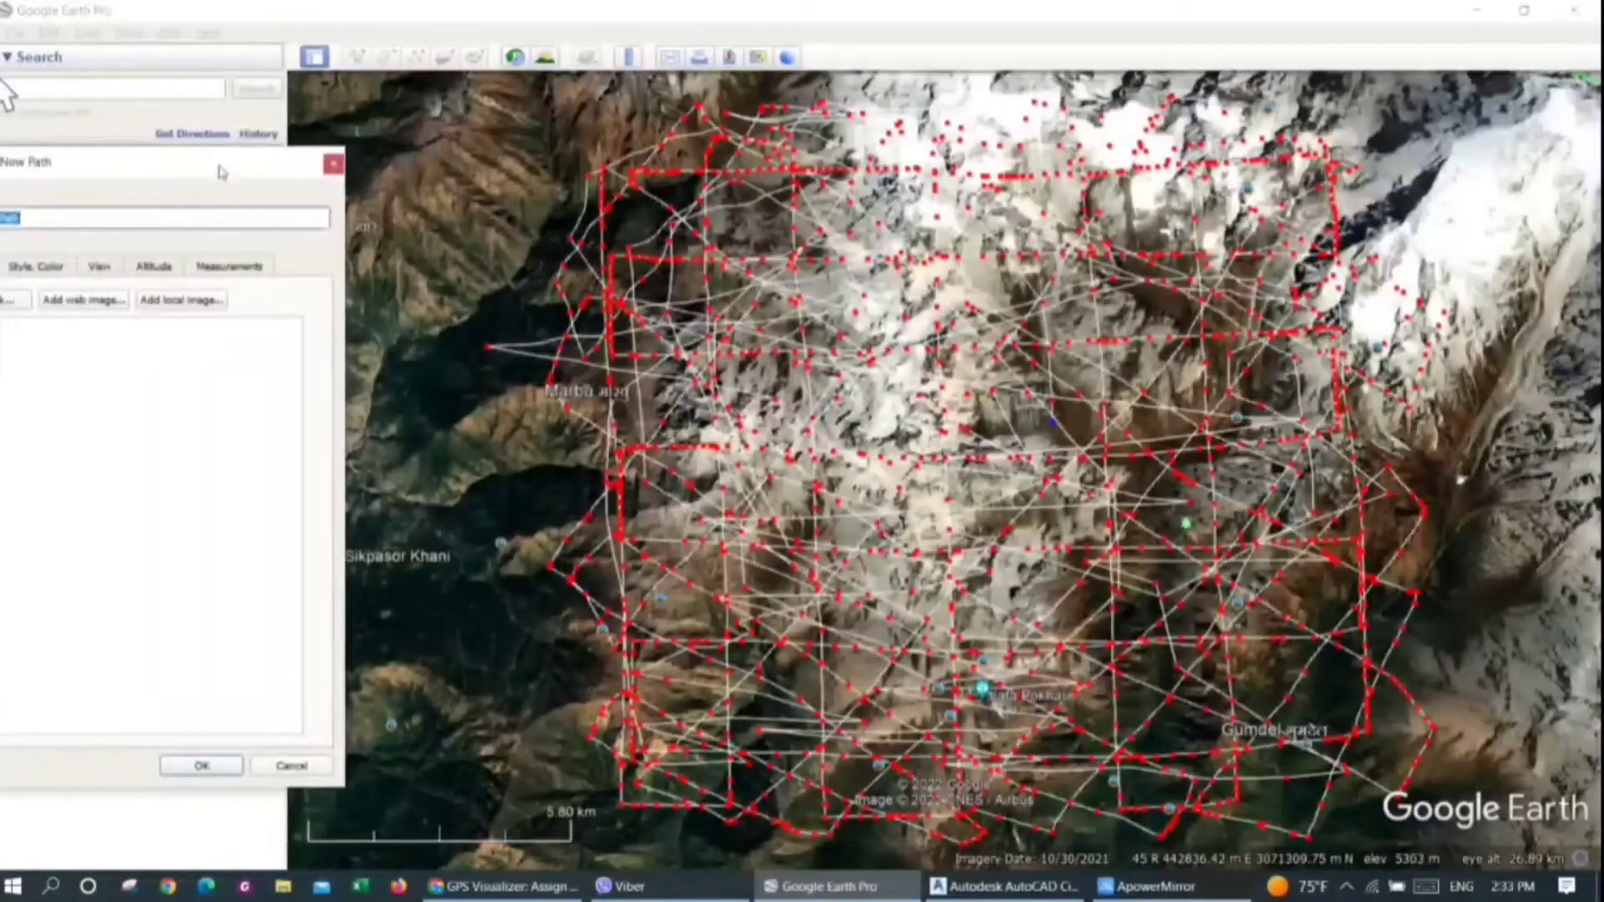
Save the path with the name EarthData and show its elevation profile
drag(213, 170, 937, 169)
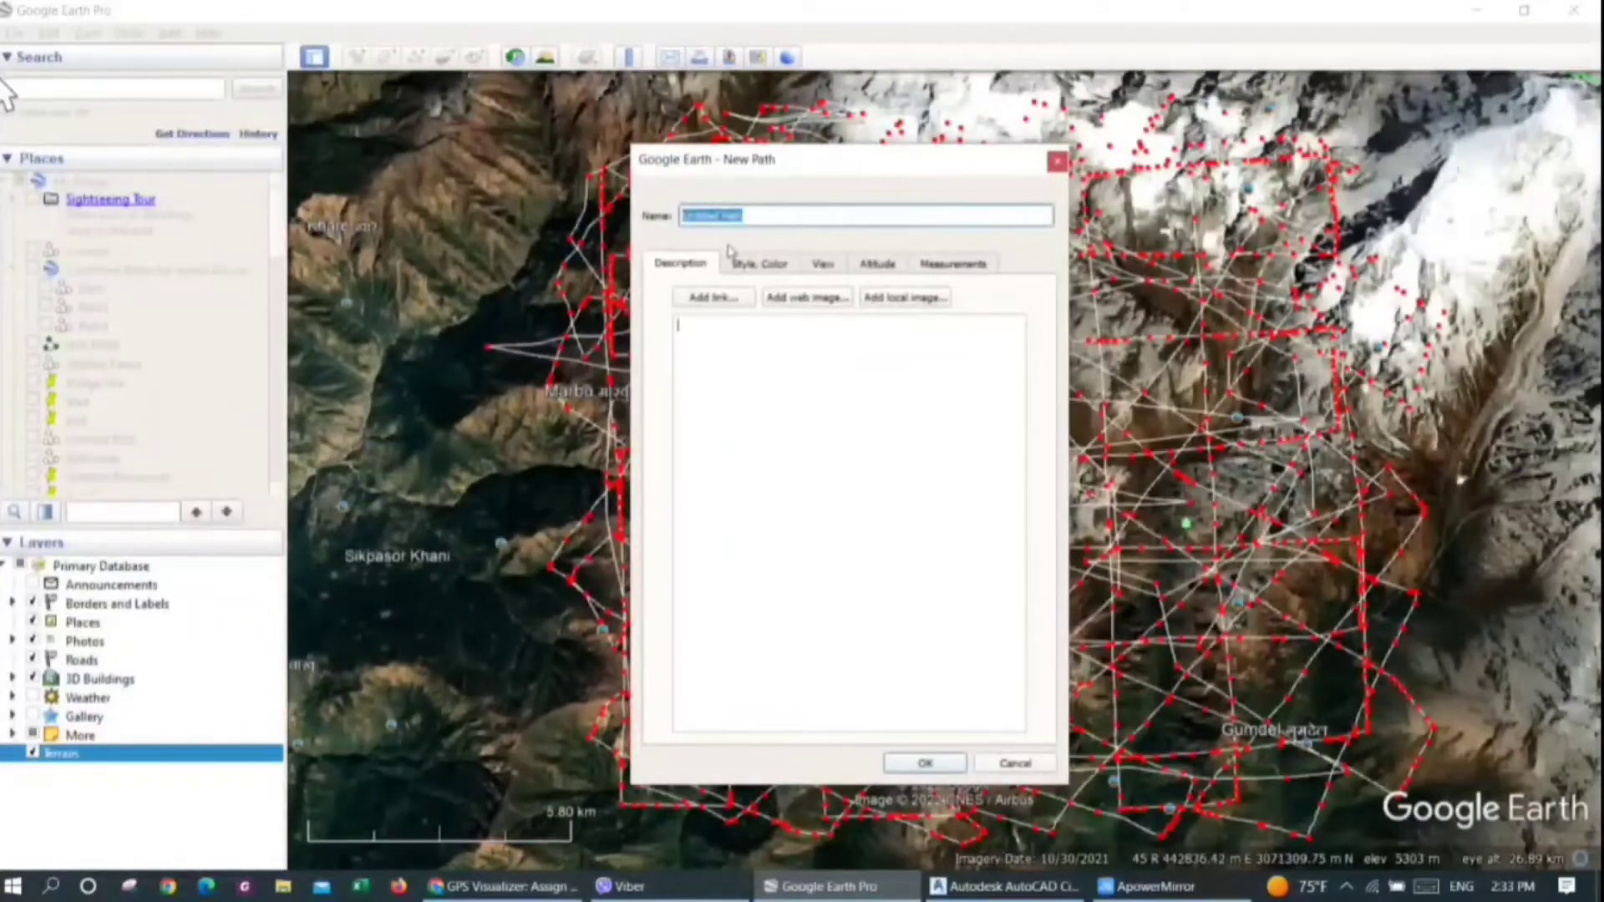
text(B)
click(922, 762)
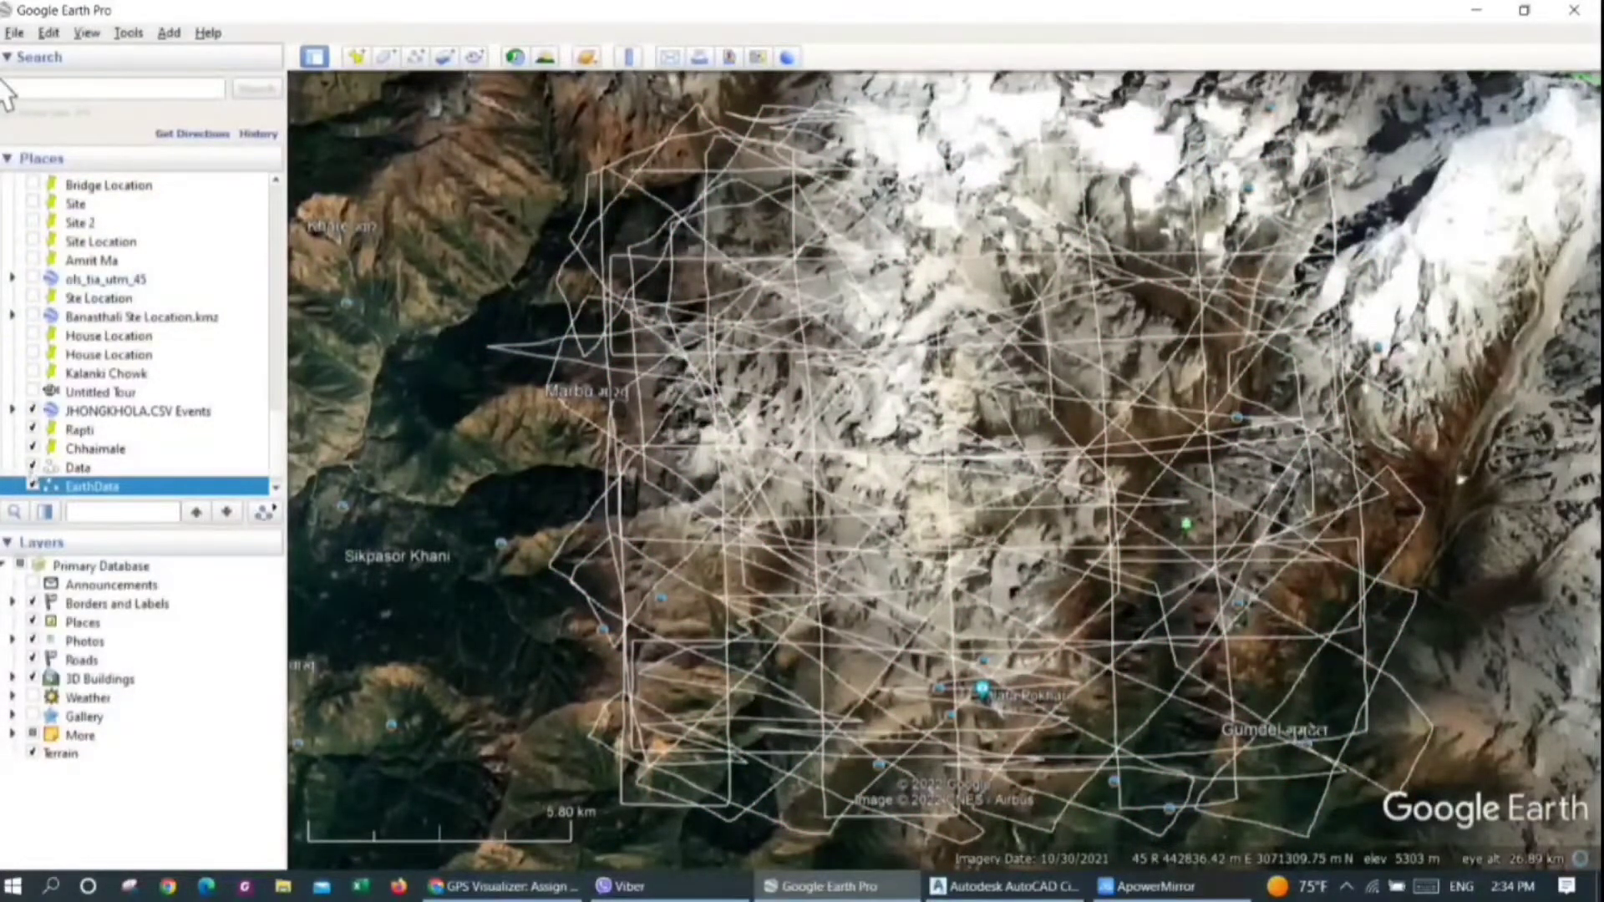
right_click(105, 491)
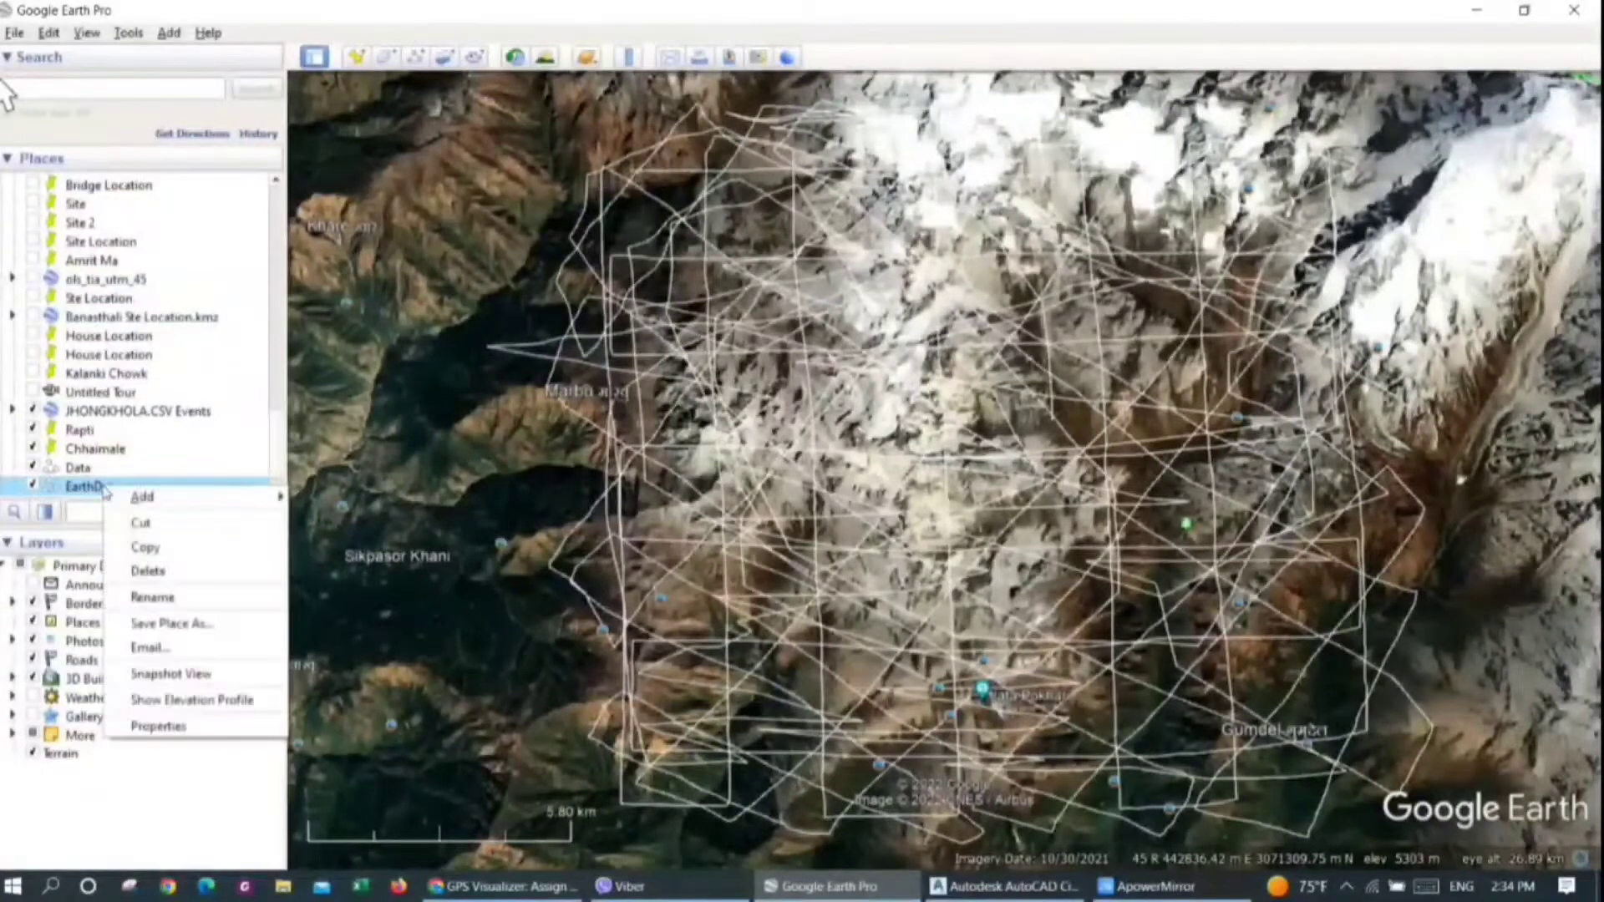
click(188, 700)
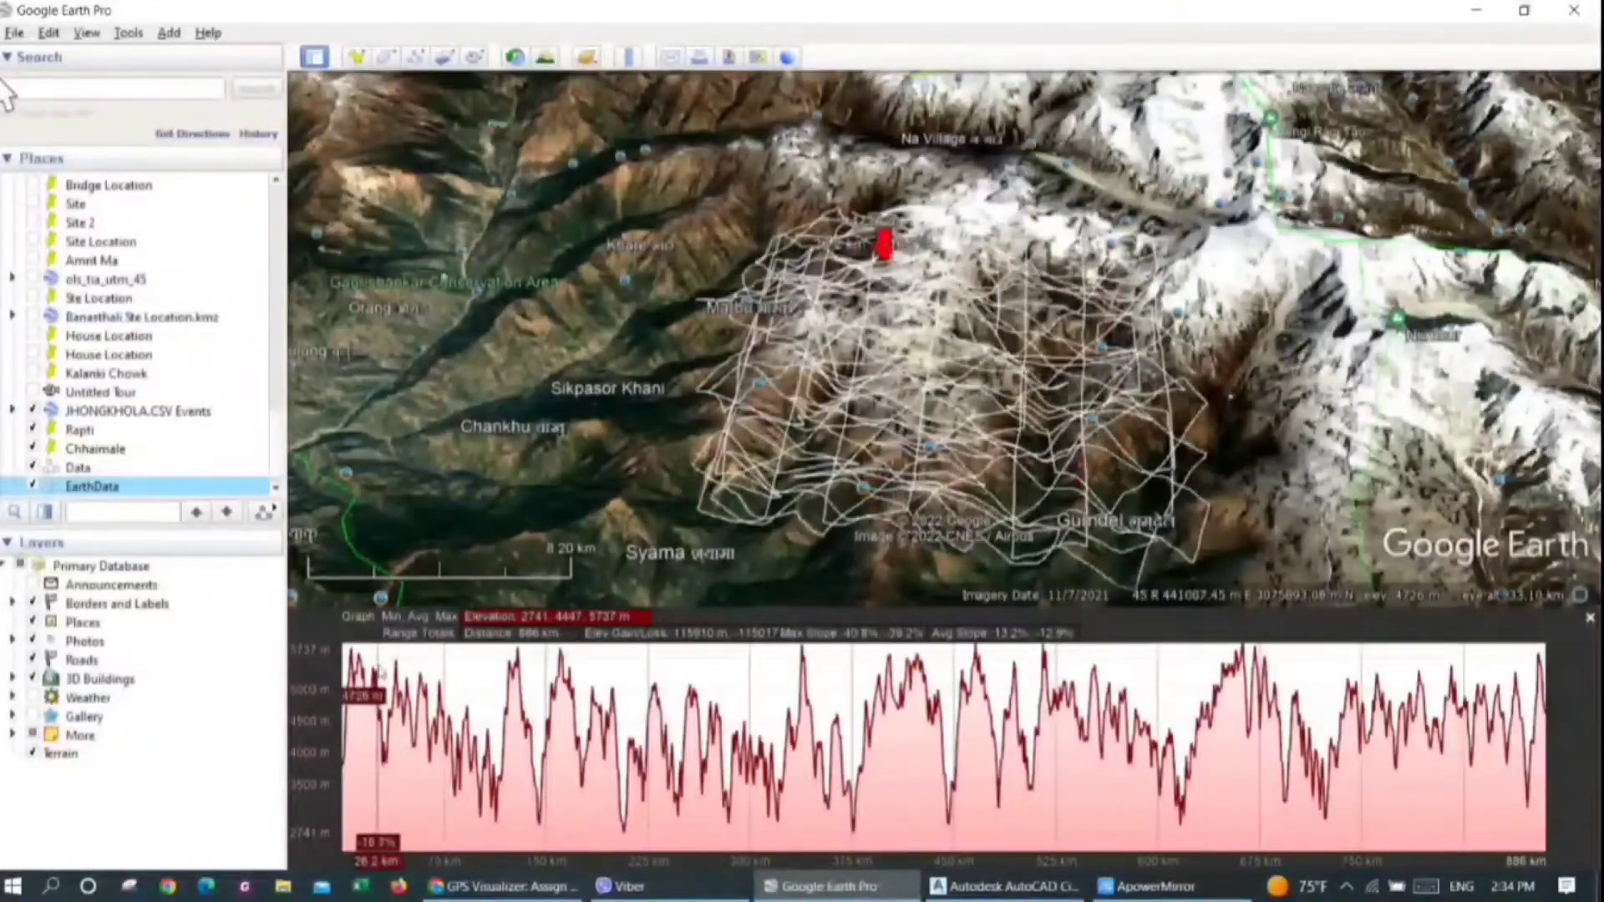
Save the EarthData path to the Desktop as the Kml file EarthData.kml
right_click(97, 494)
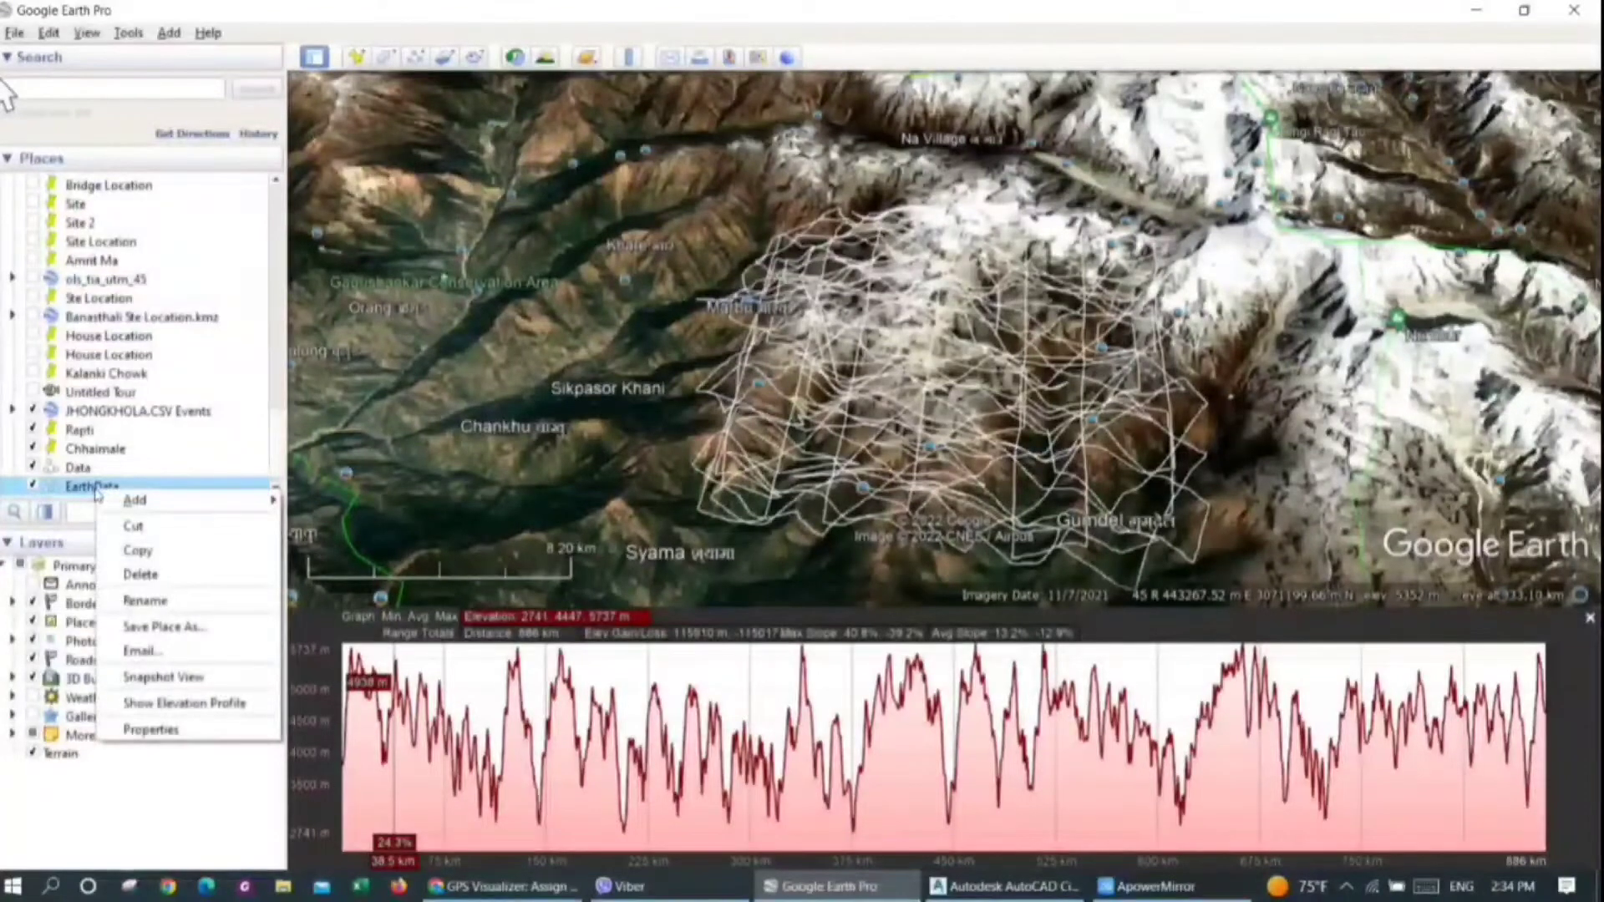
click(177, 629)
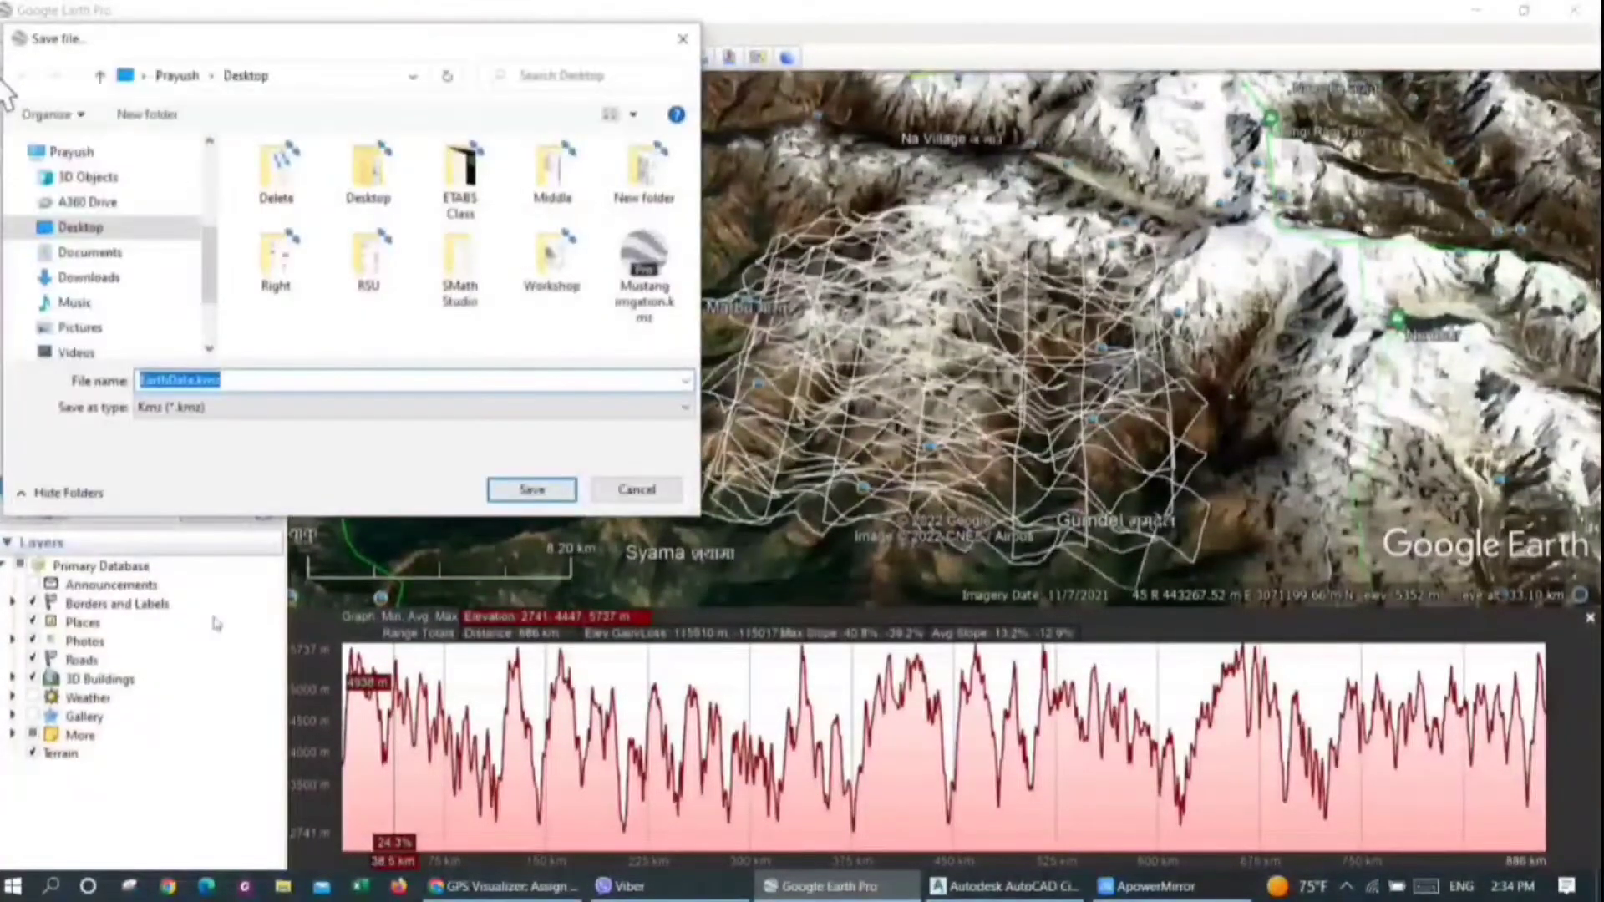
click(79, 229)
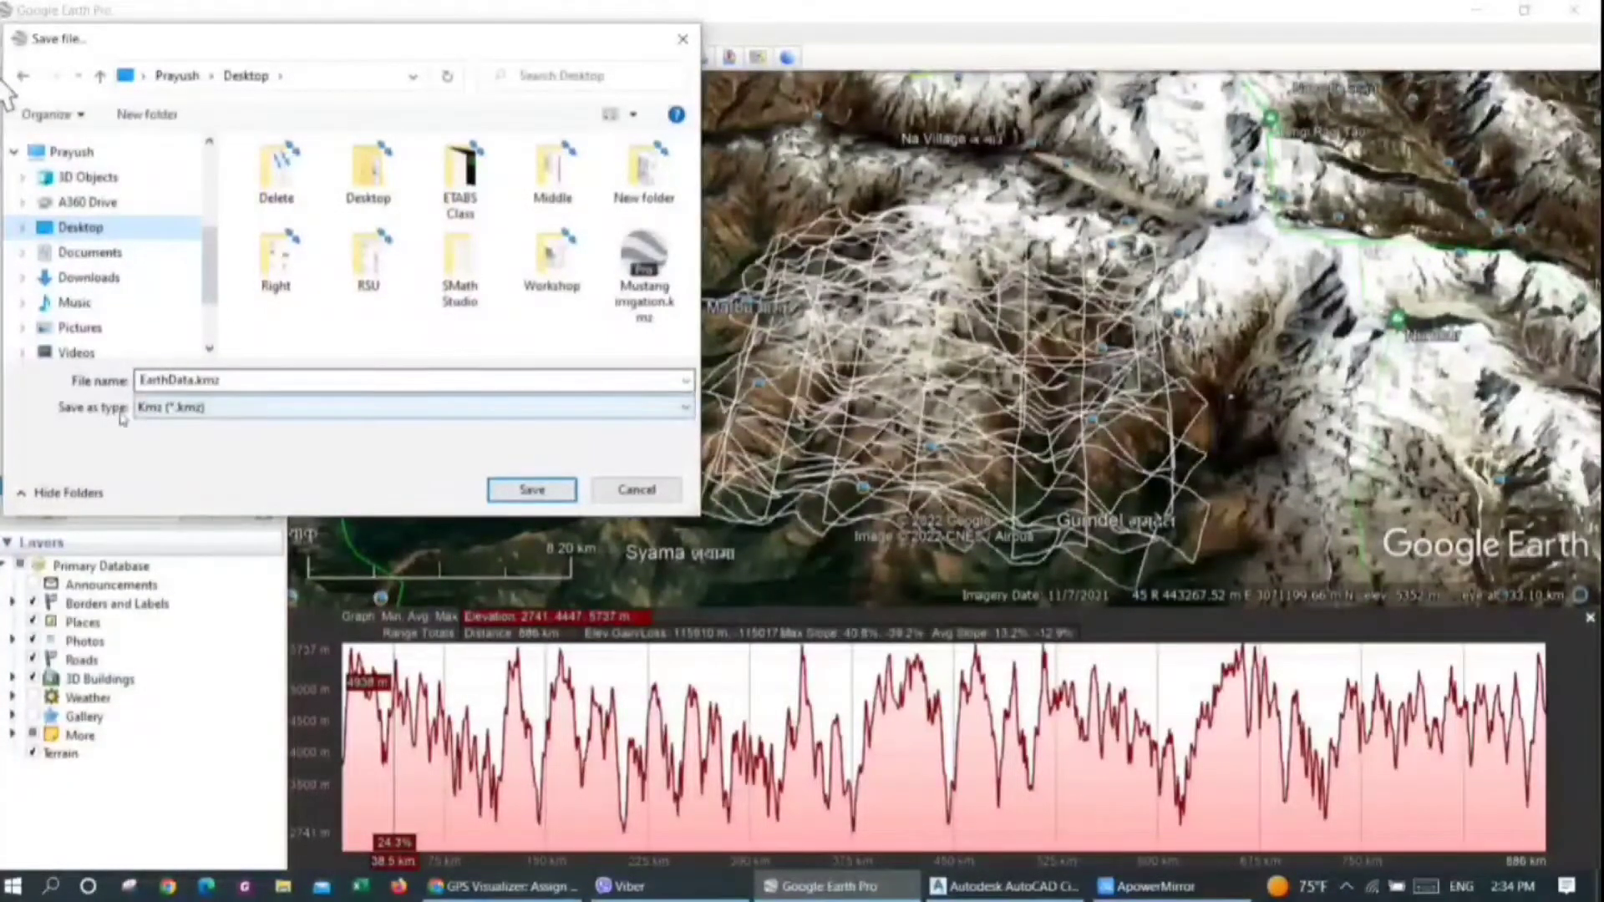
click(146, 413)
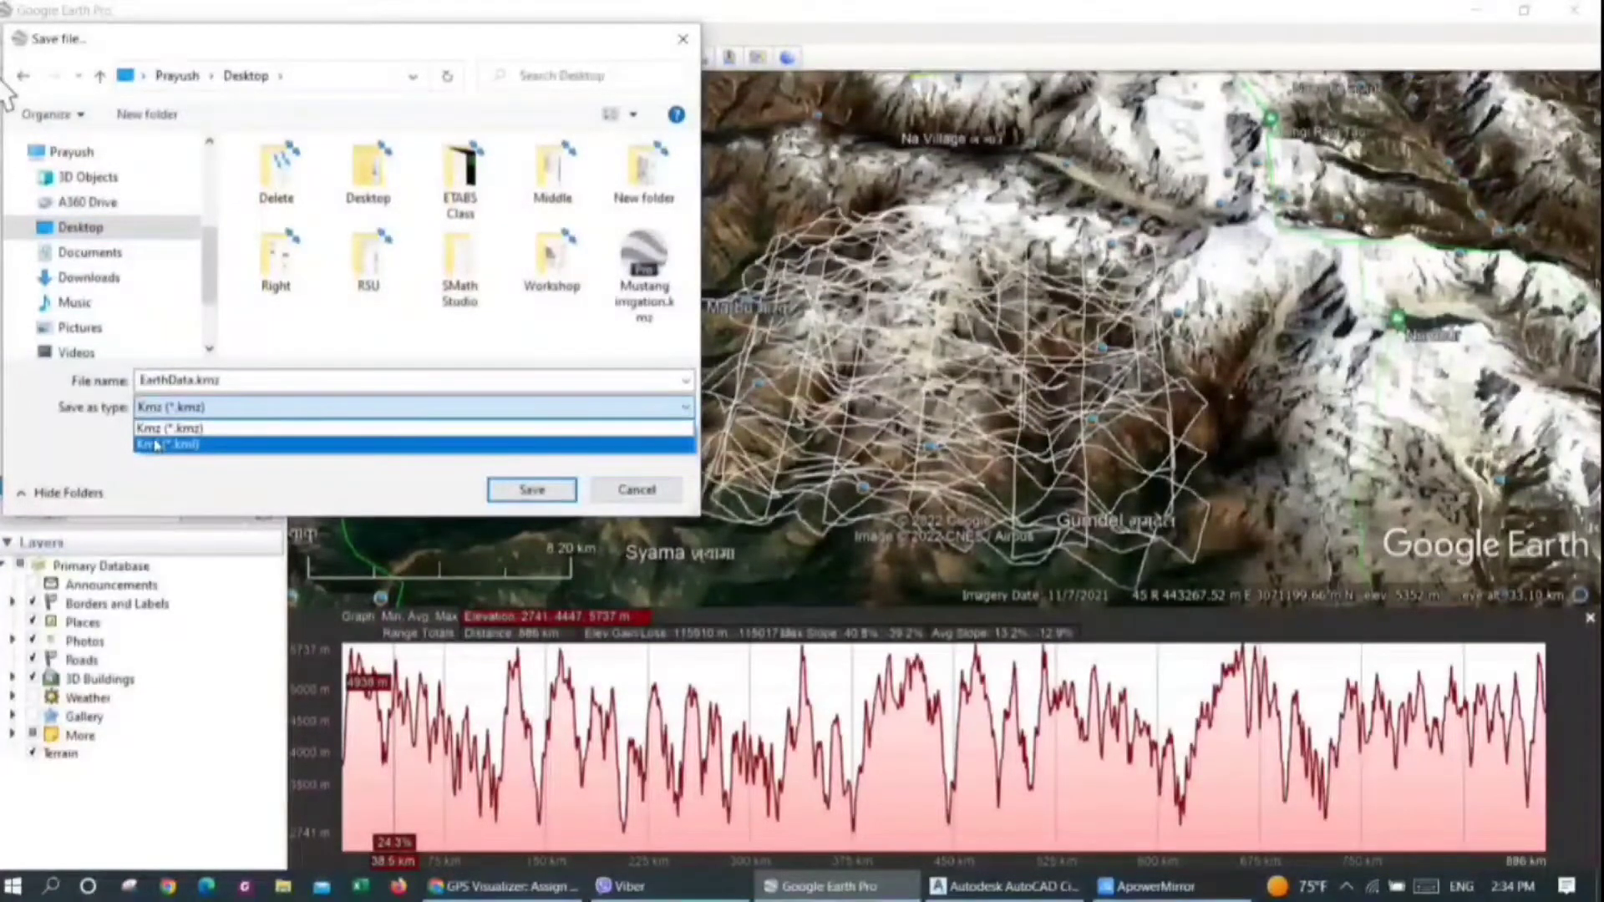
click(154, 445)
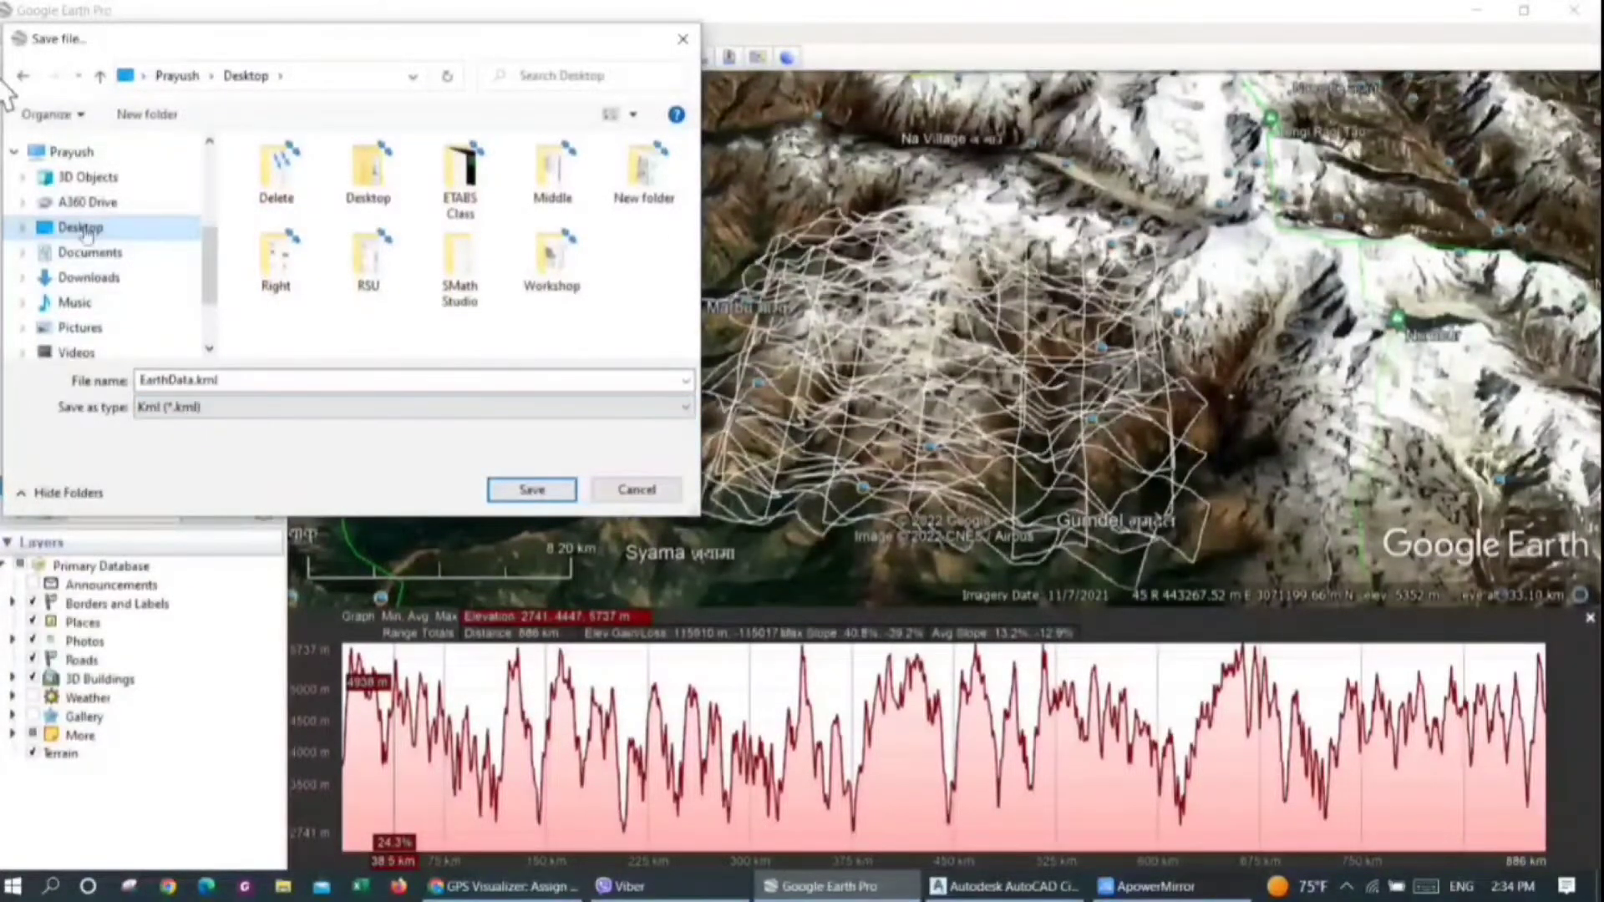
click(532, 490)
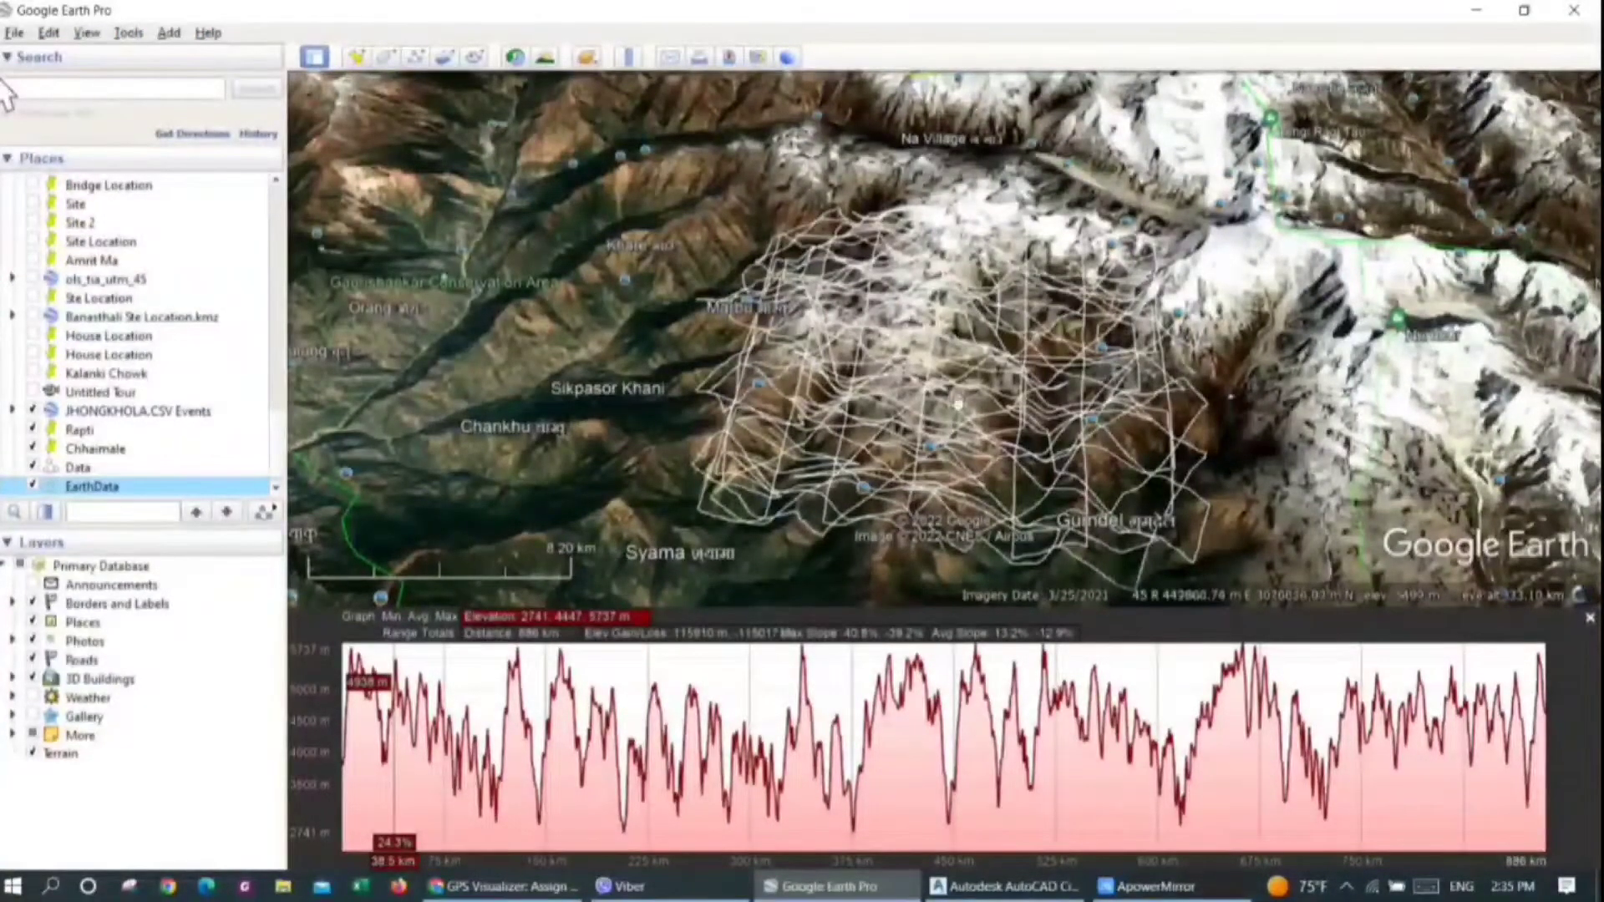
Switch to the GPS Visualizer elevation page in Chrome and choose EarthData.kml from the Desktop as the upload file
key(alt+Tab)
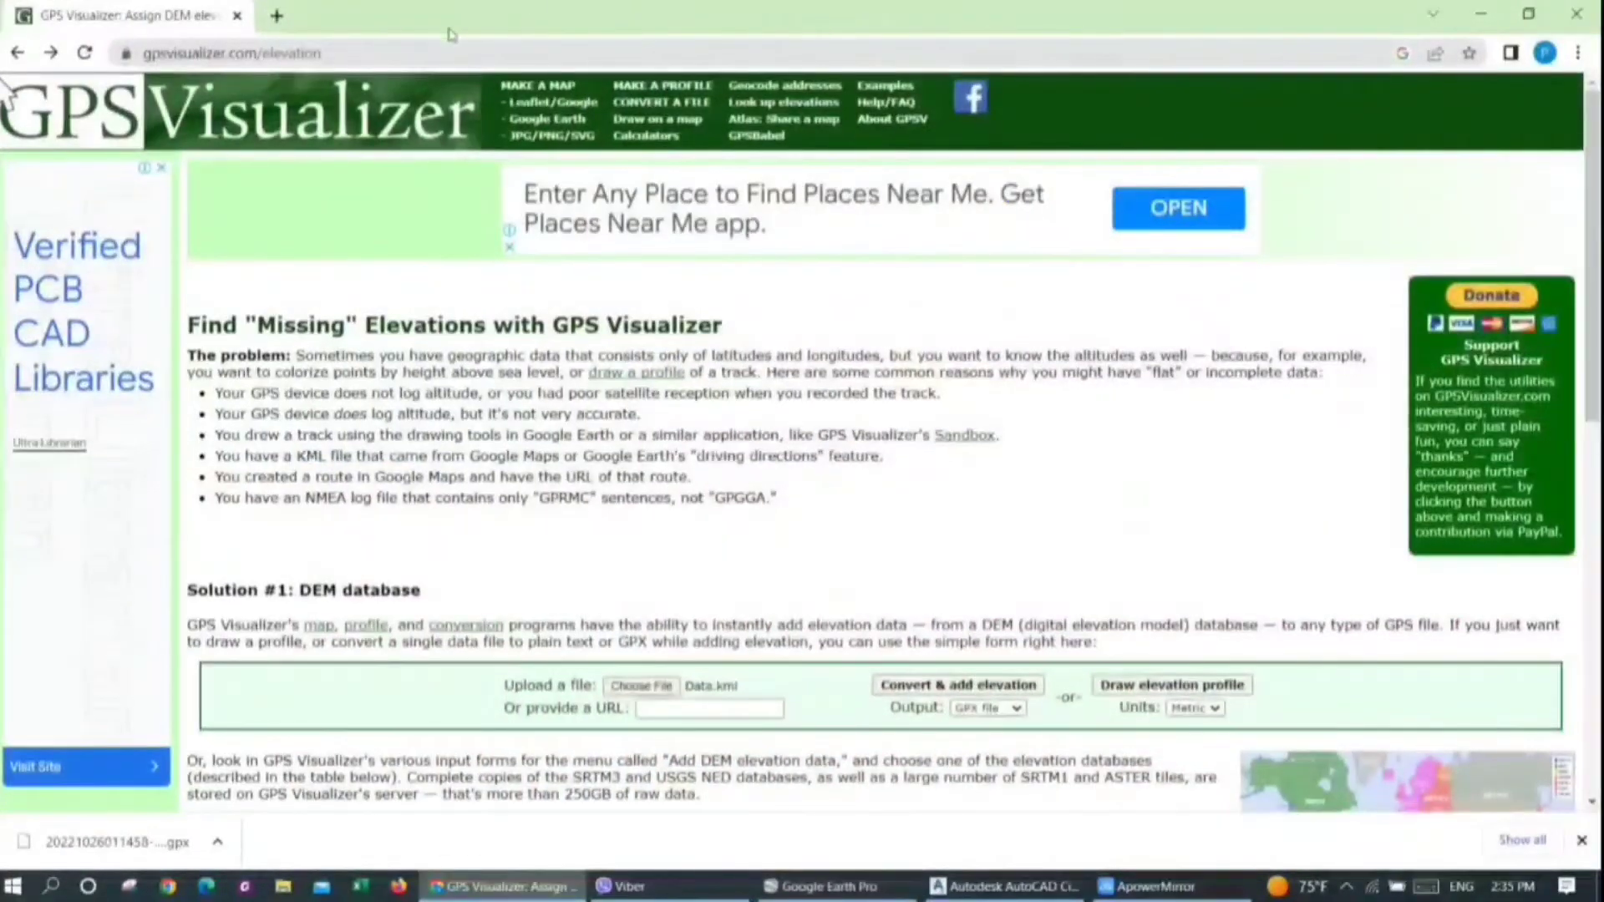
click(376, 49)
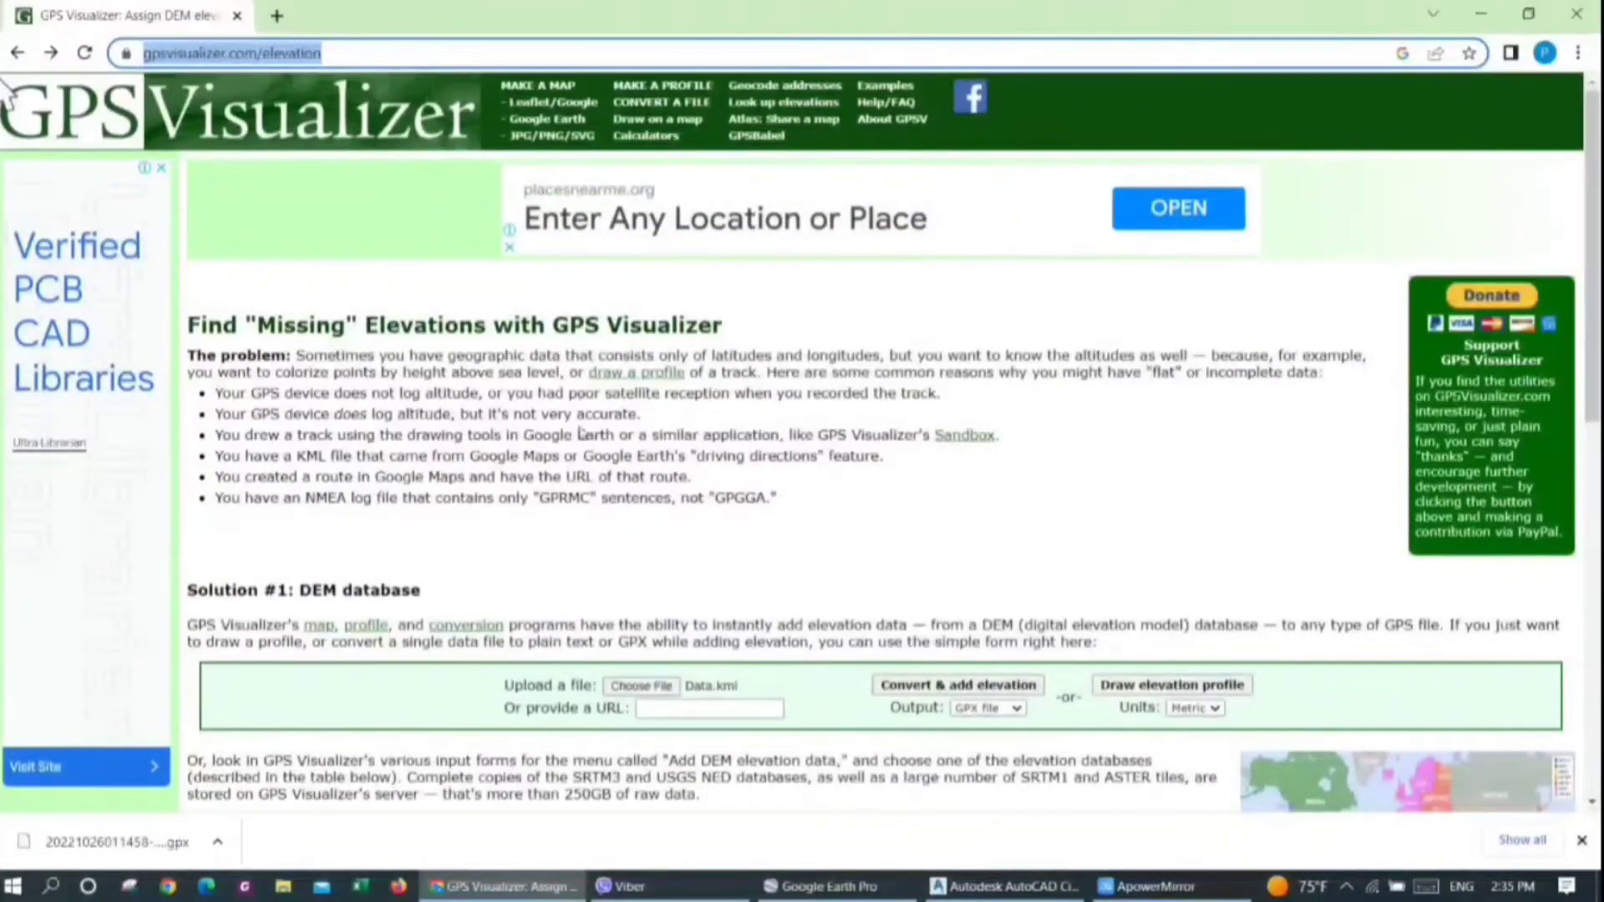
click(642, 687)
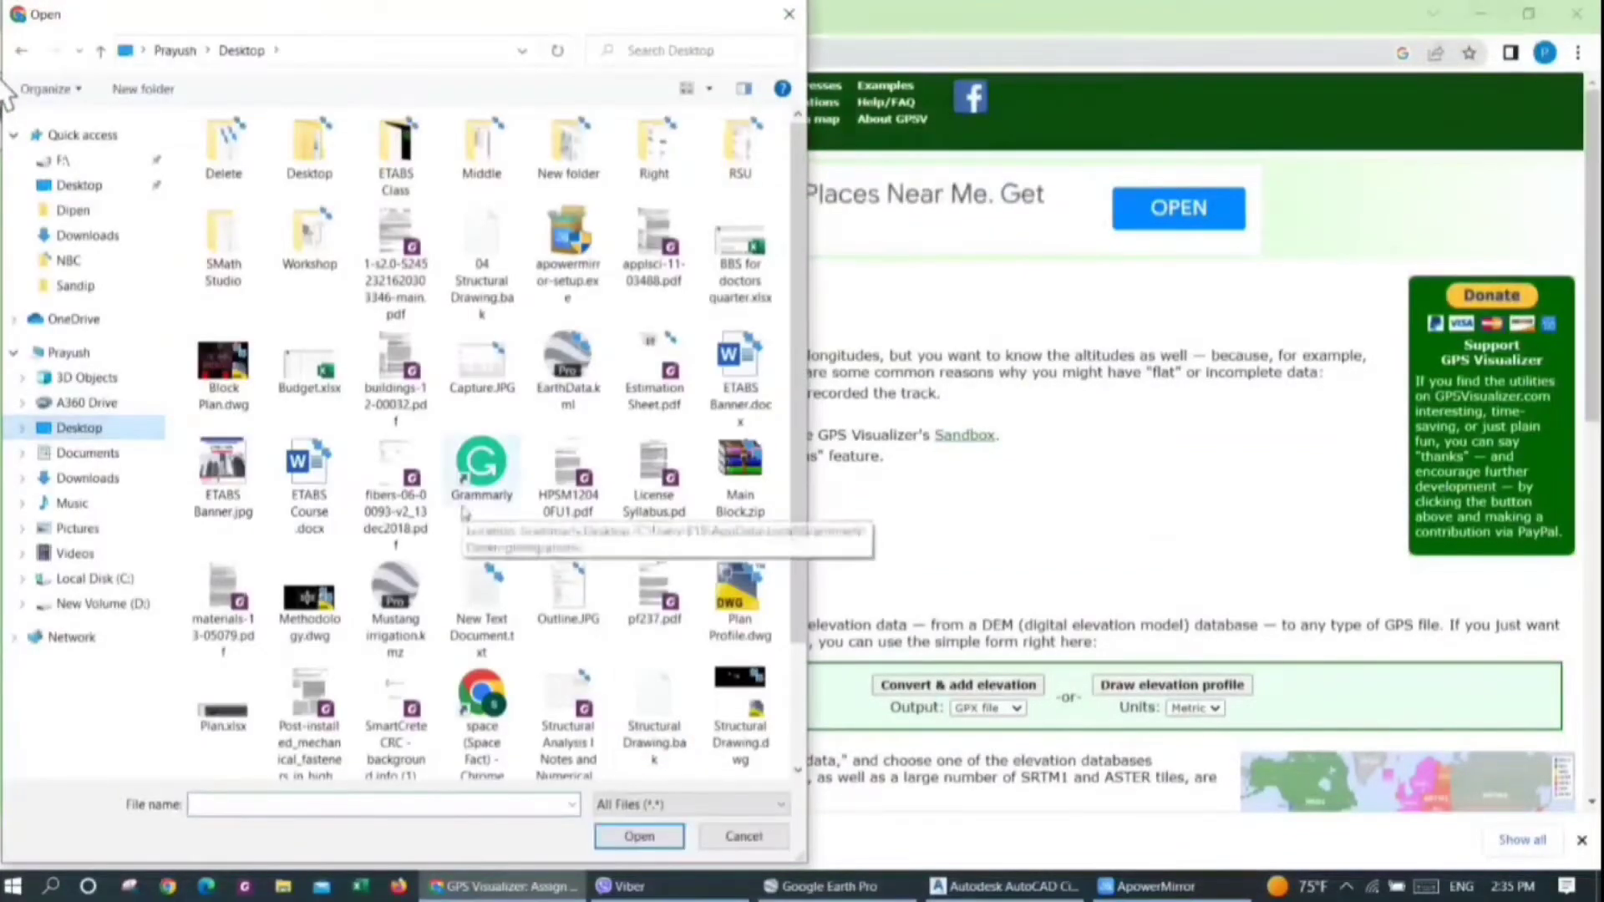
scroll(501, 514, down, 1)
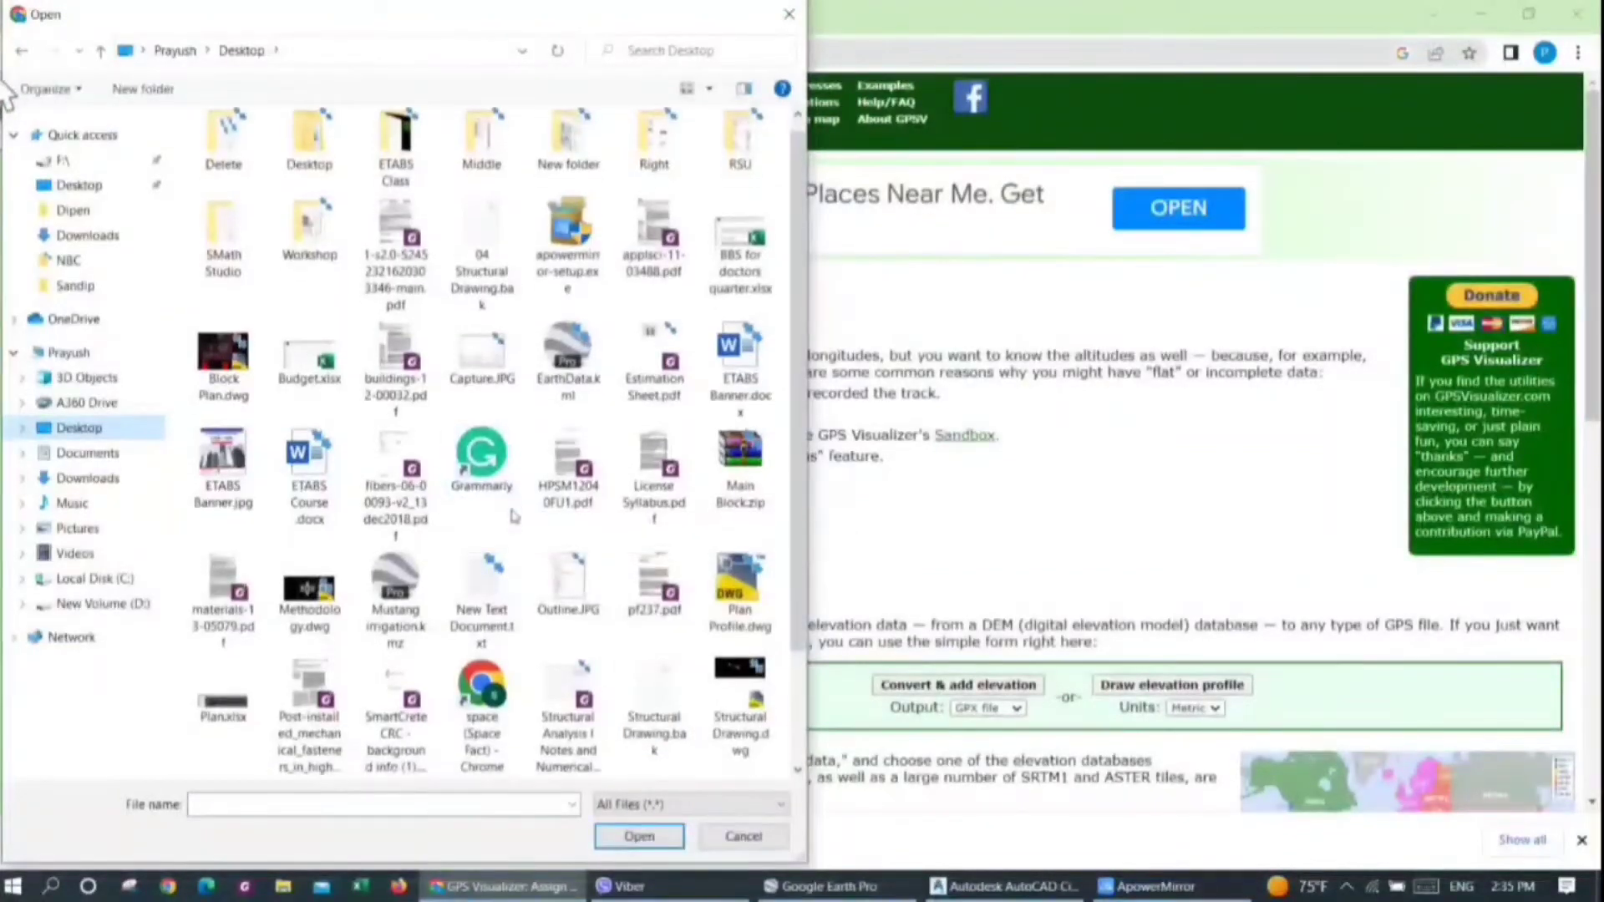
click(482, 597)
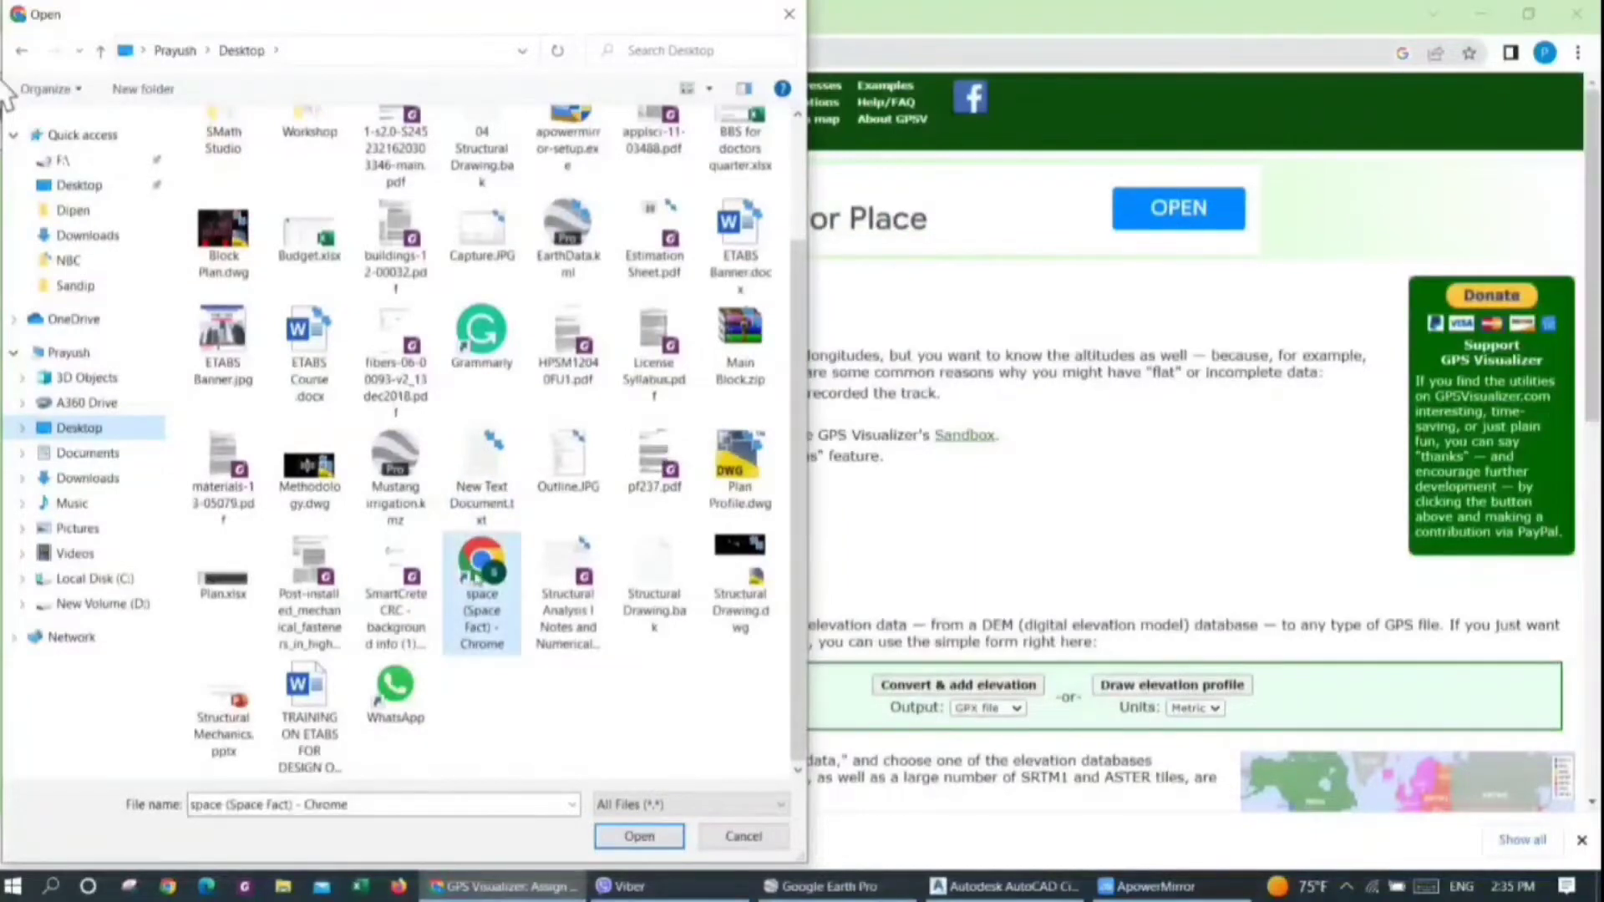
click(568, 239)
scroll(494, 435, up, 1)
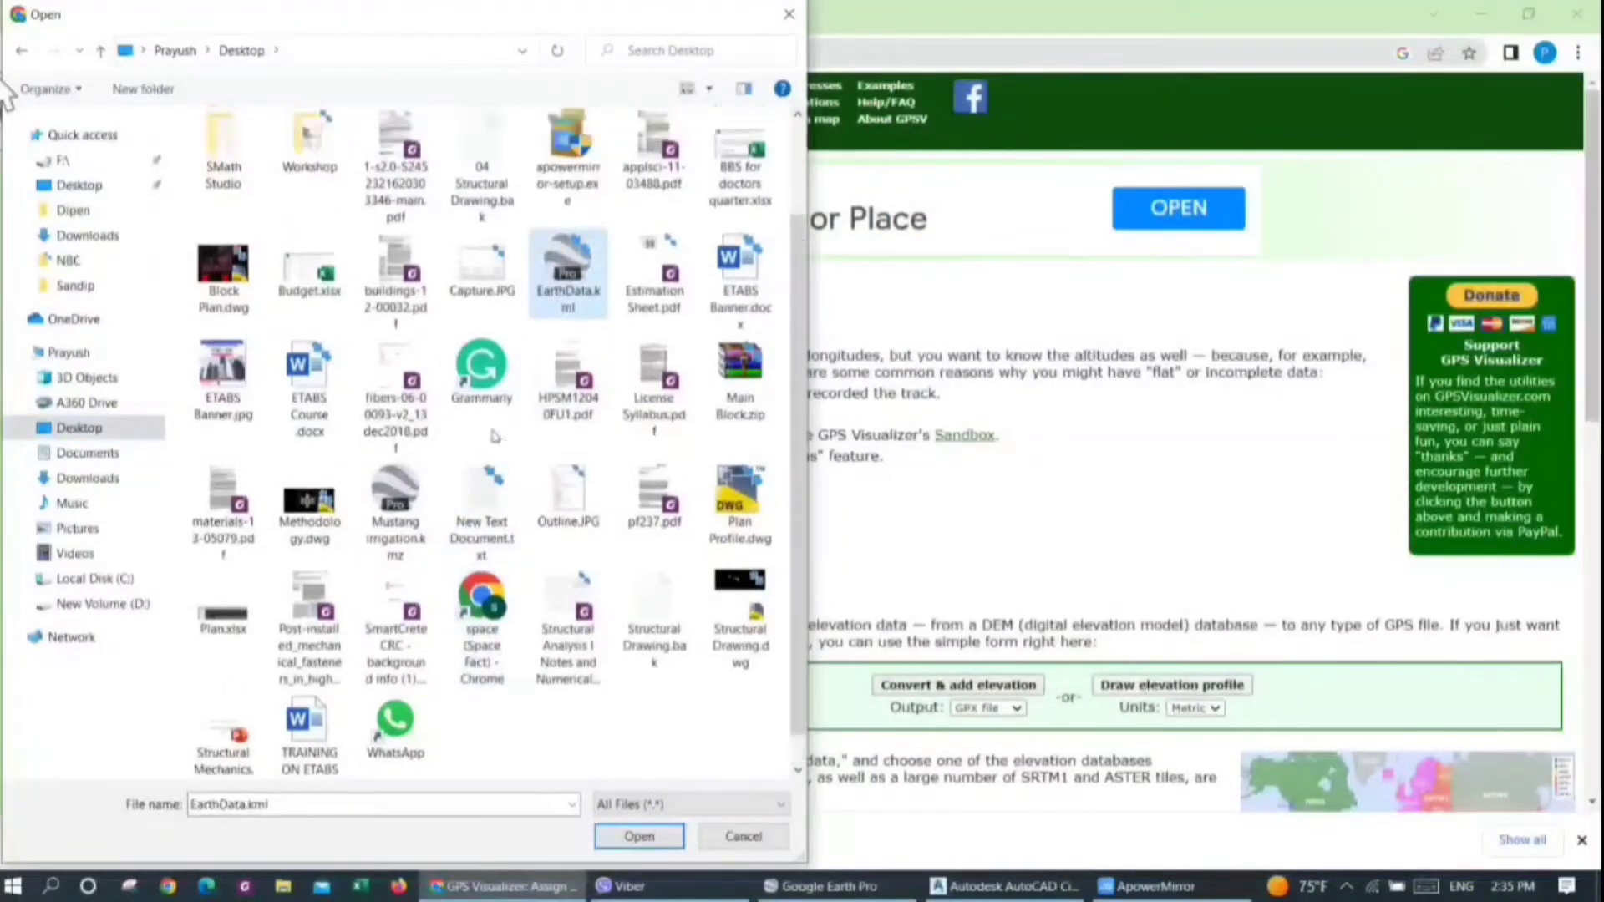
click(631, 843)
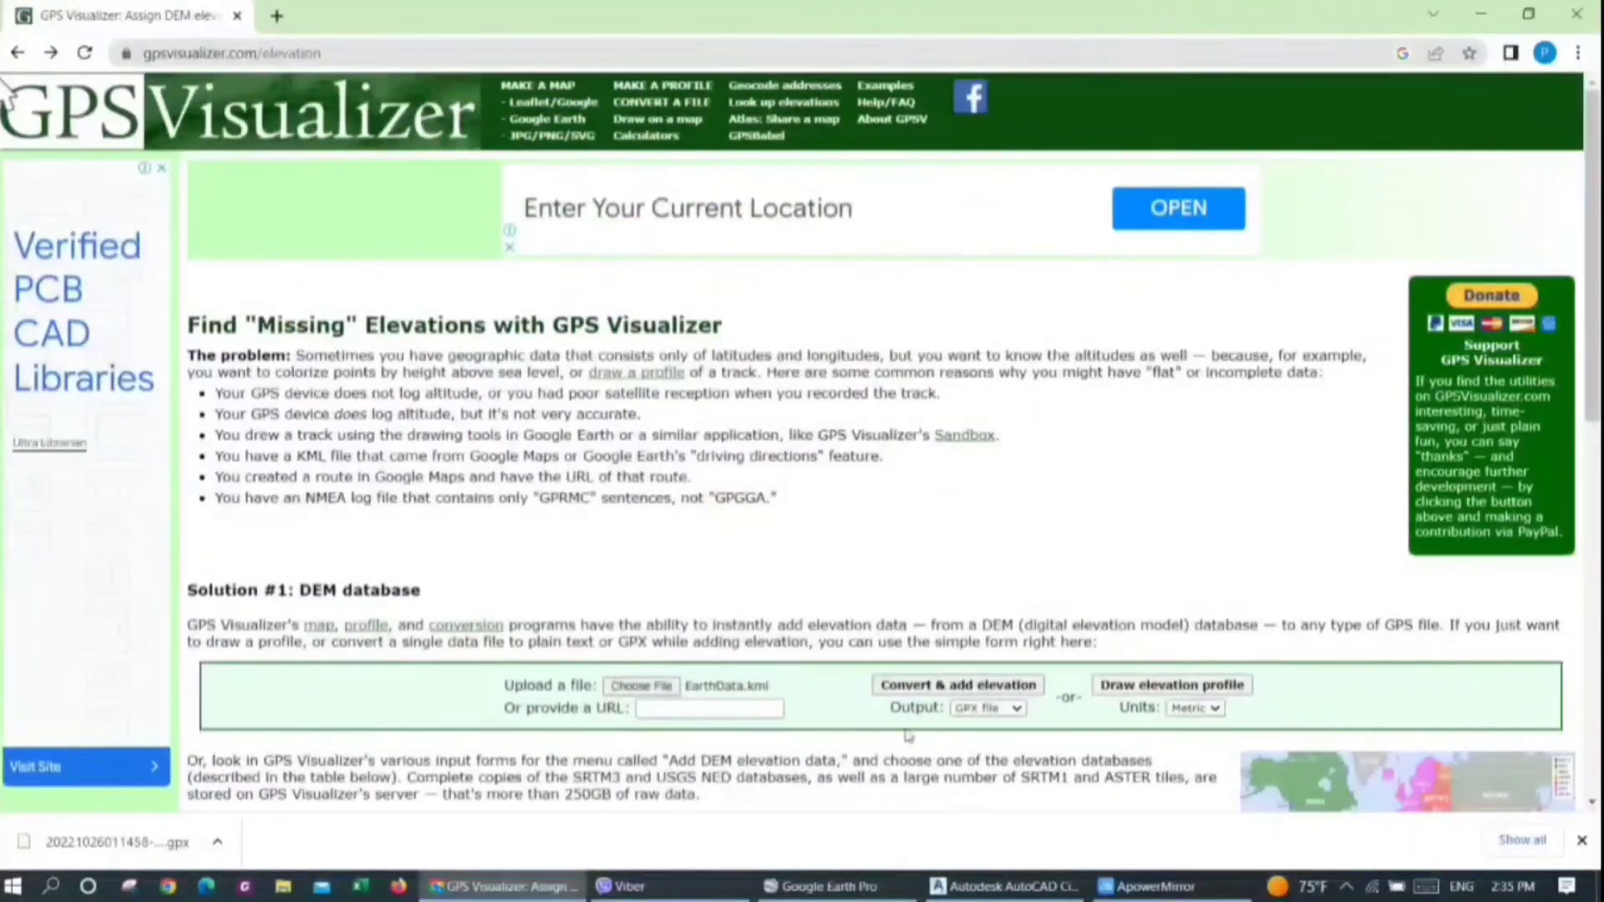
Convert the uploaded file to a GPX file with elevation data added and download the result
click(1007, 714)
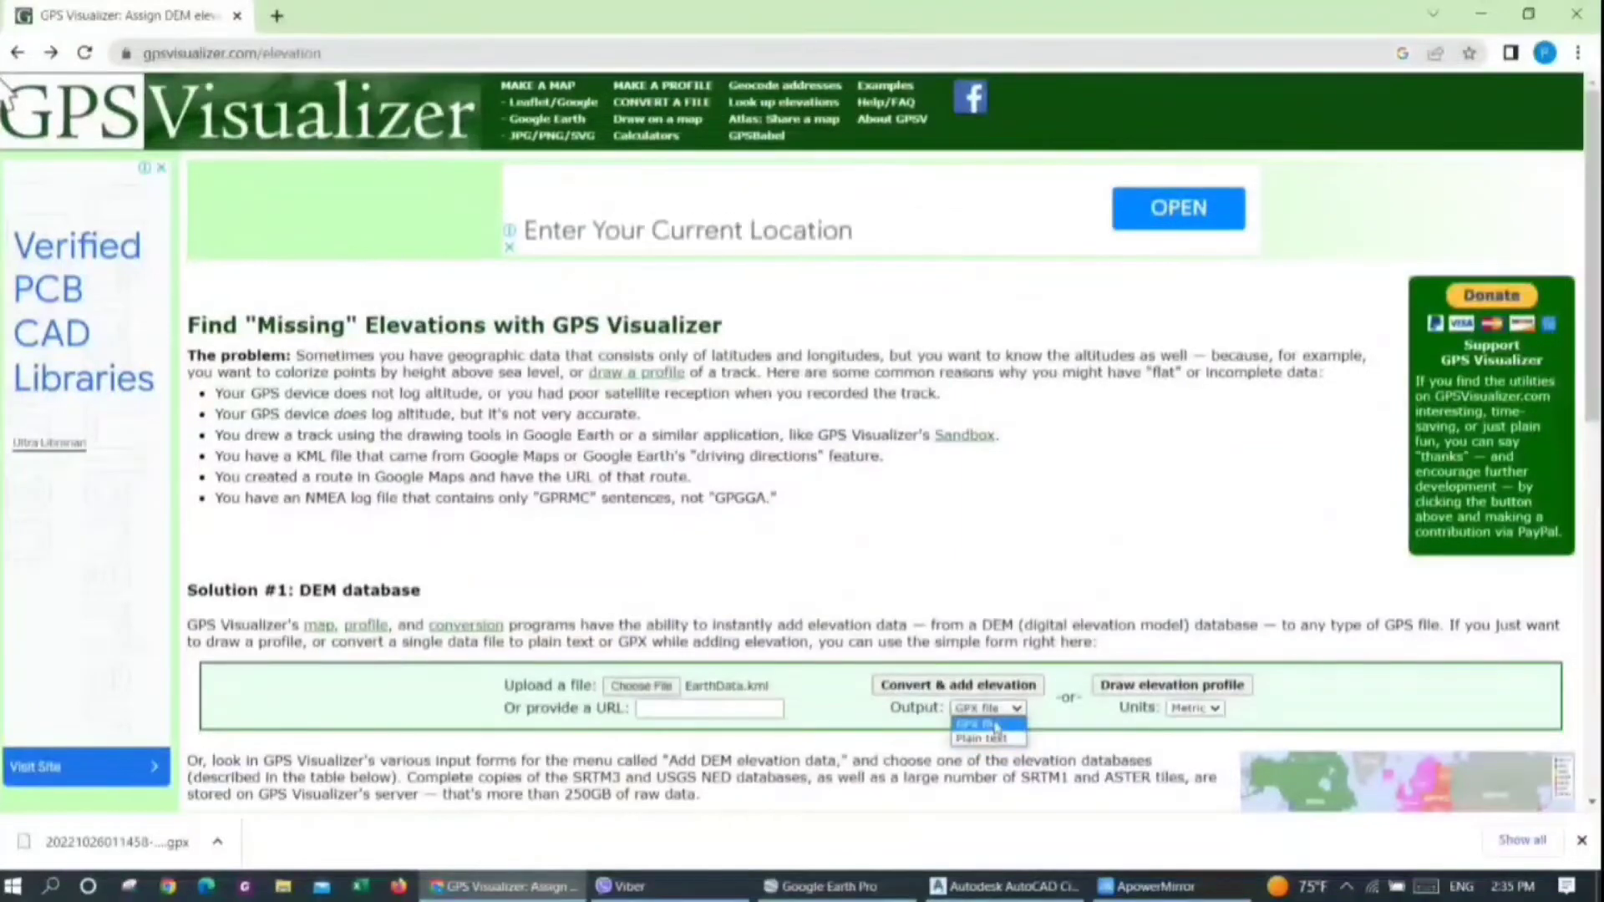
click(995, 724)
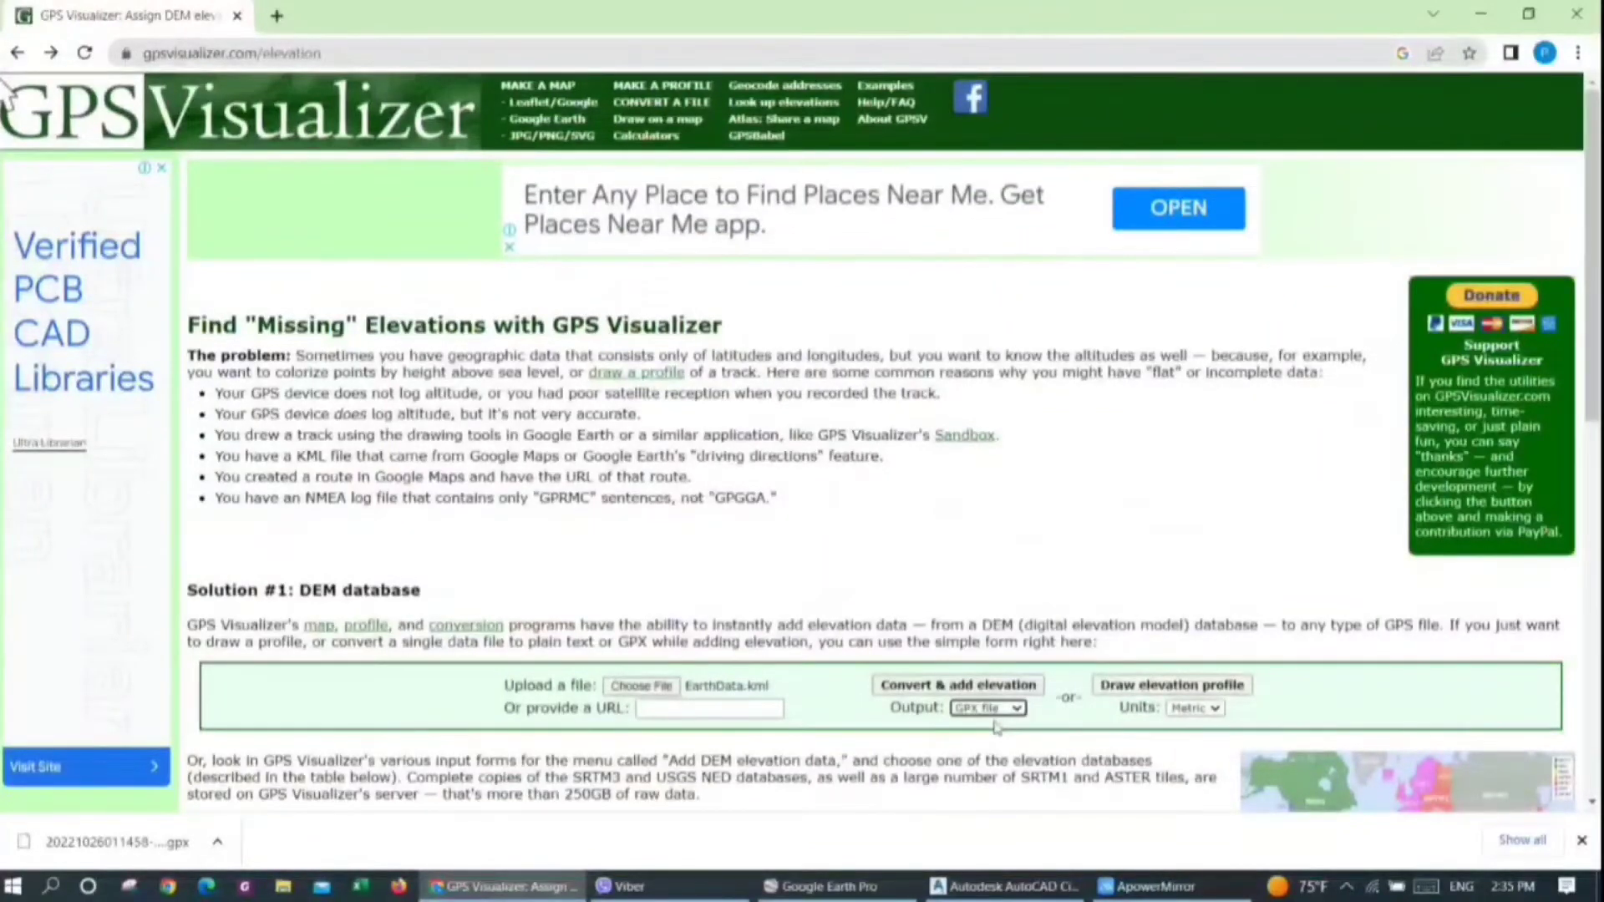
click(910, 690)
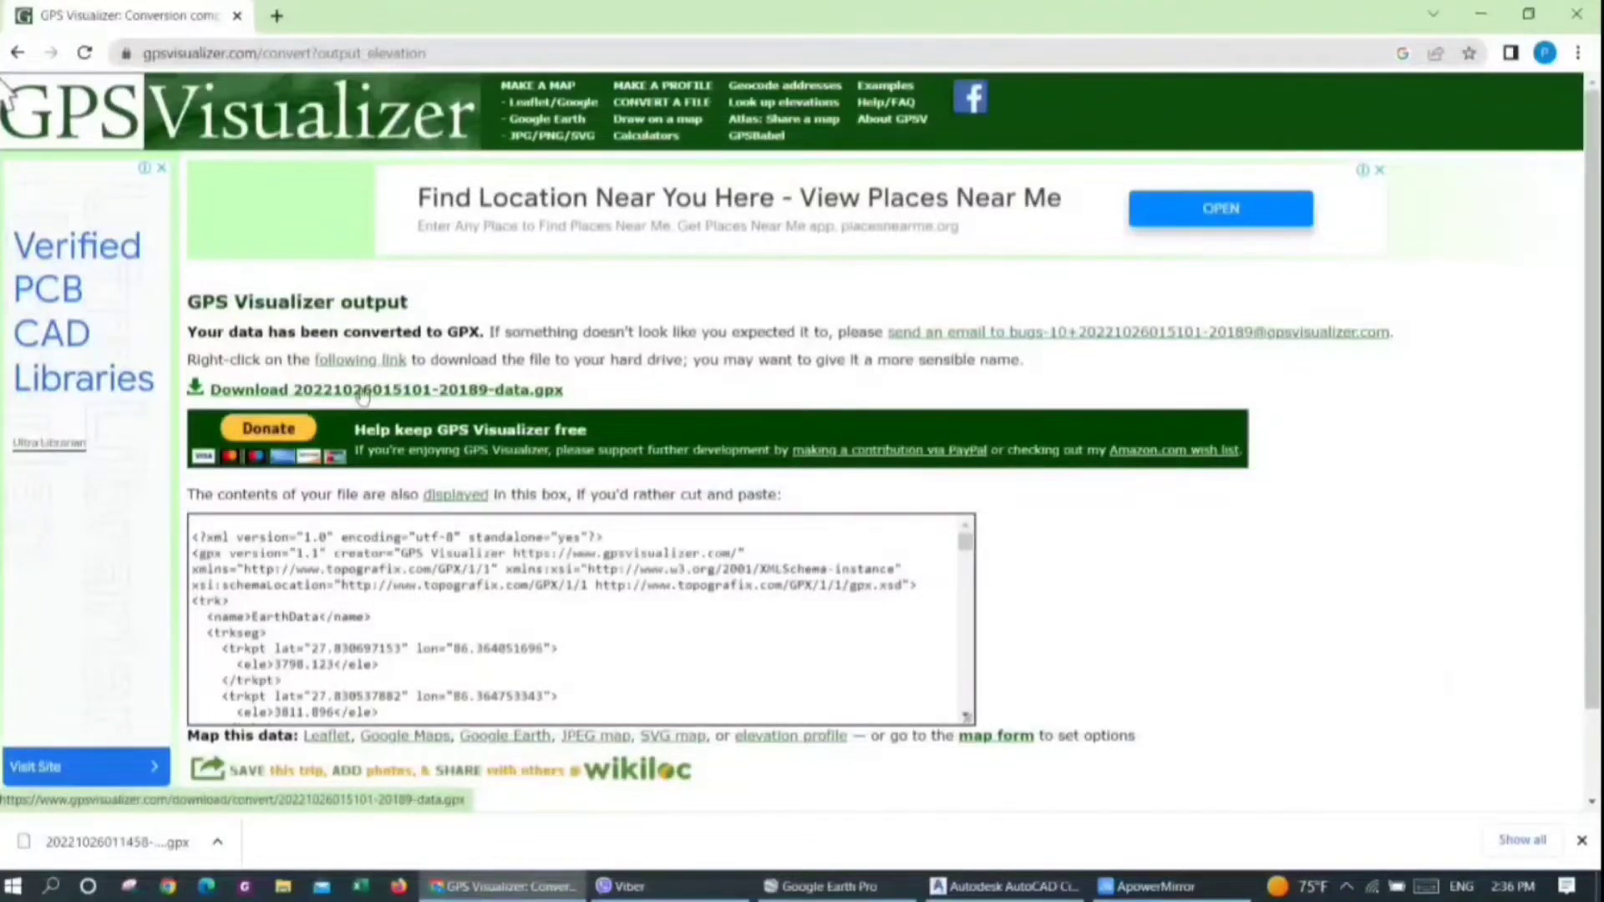
click(362, 396)
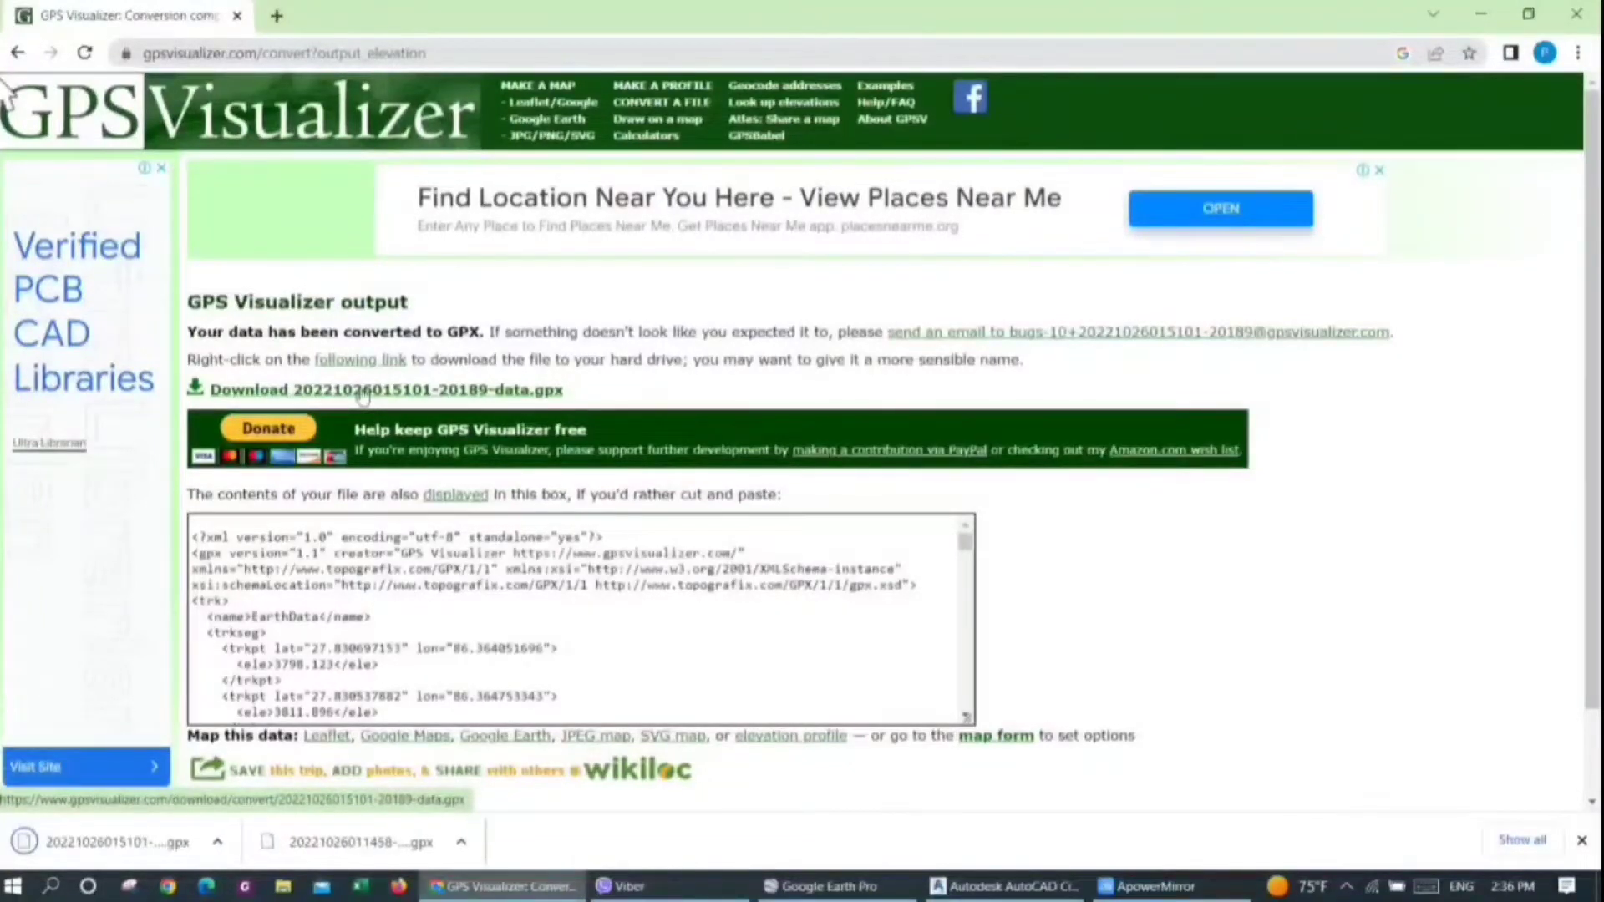
Move the newly downloaded GPX file from the Downloads folder to the Desktop
click(216, 843)
click(259, 769)
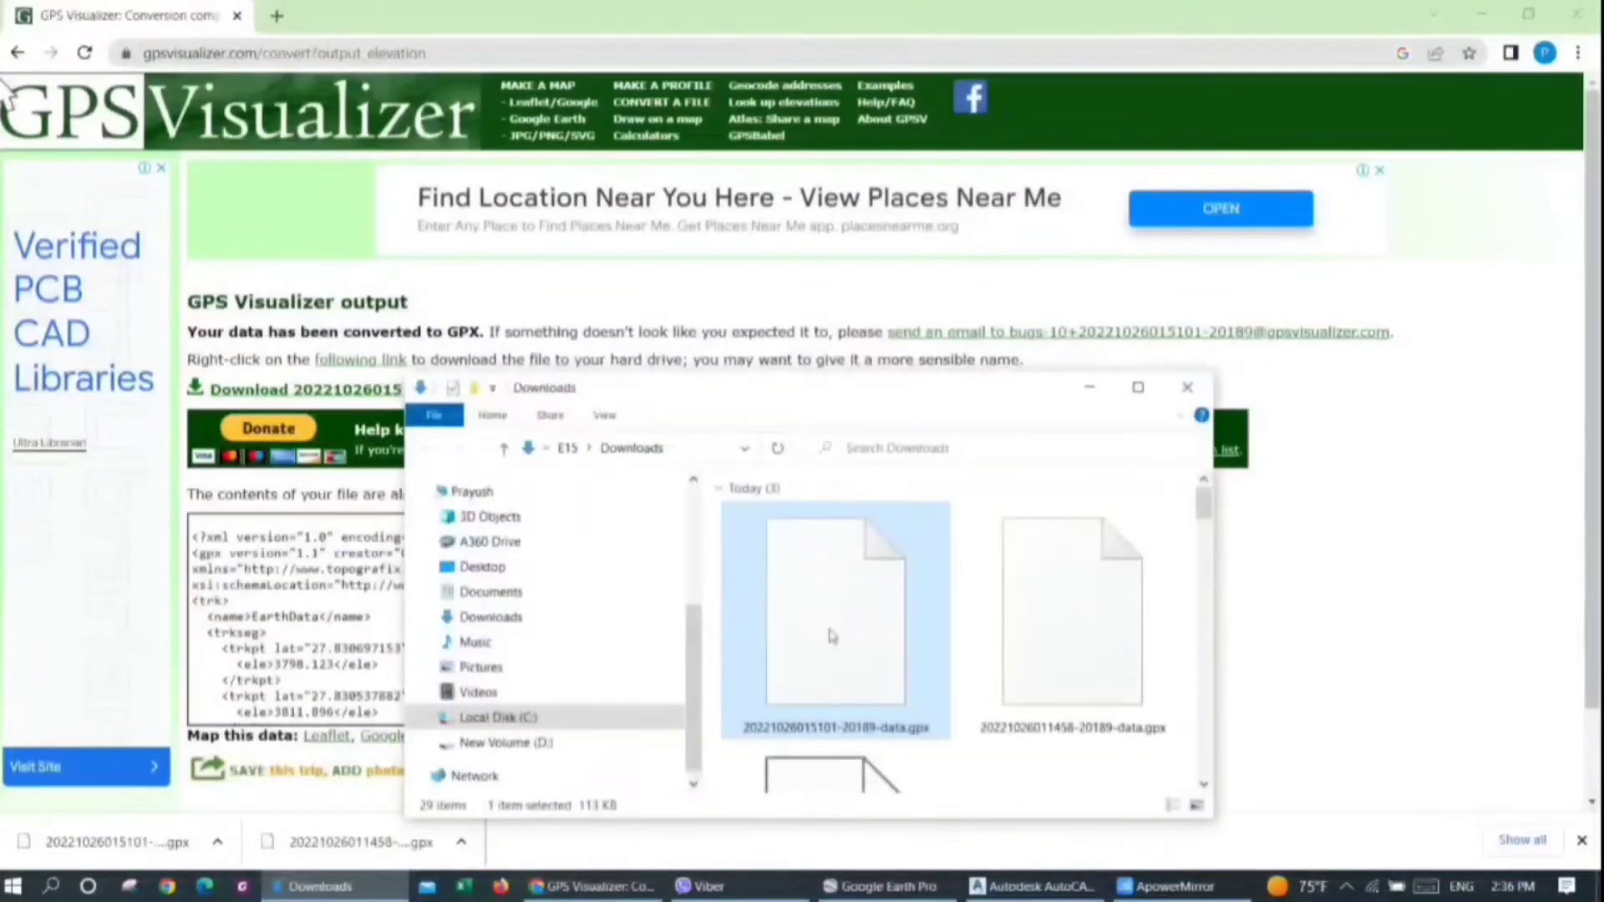
right_click(829, 629)
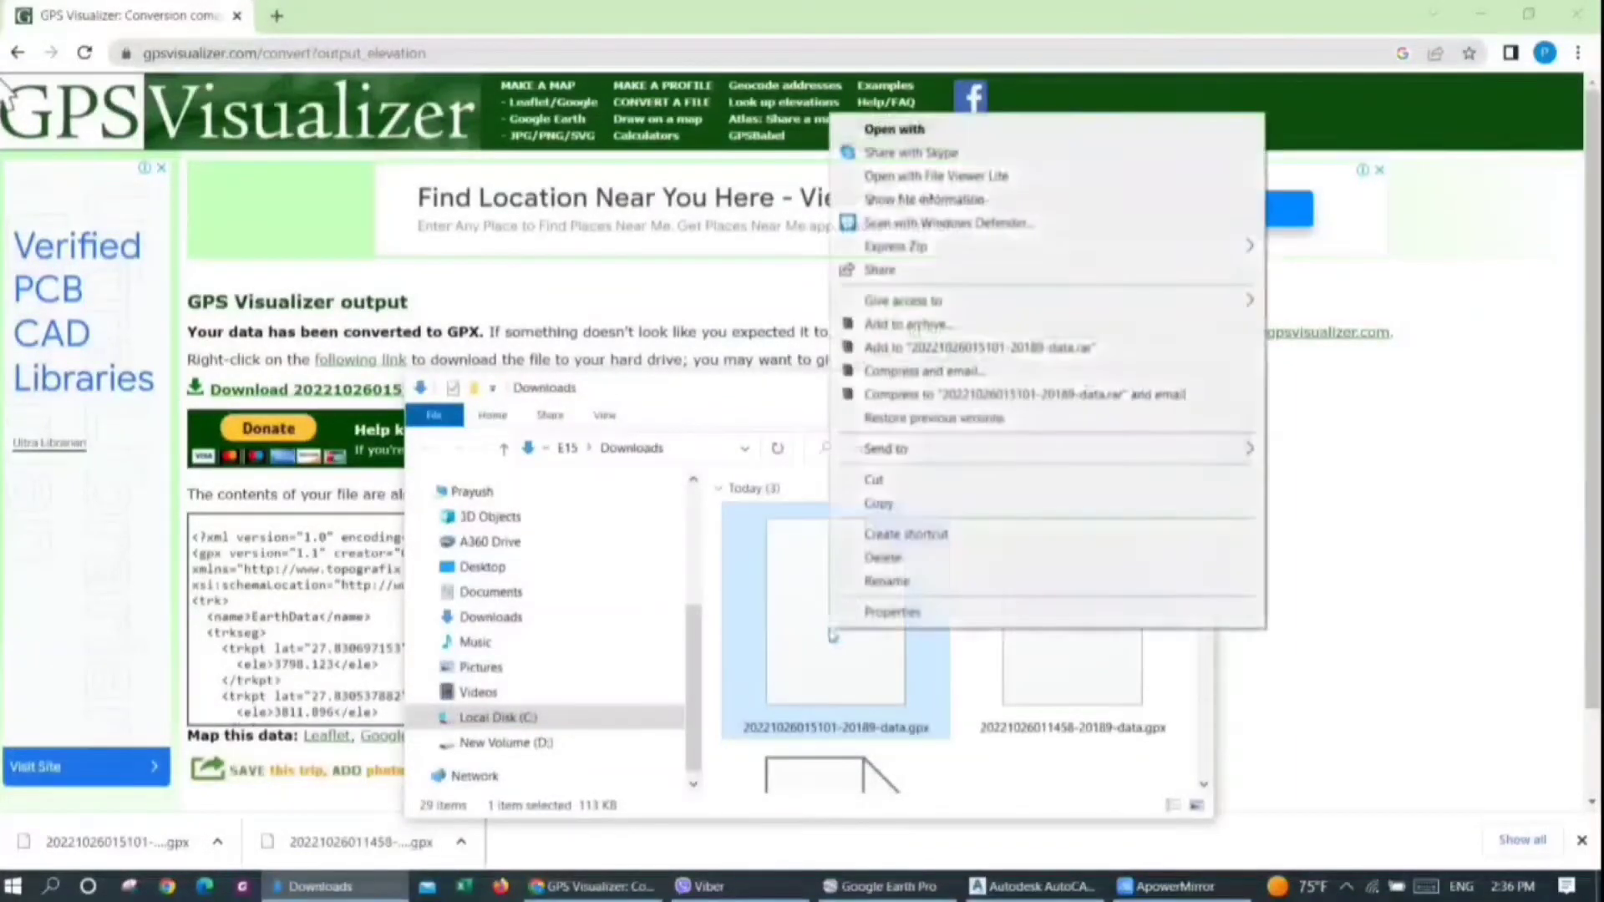
click(884, 485)
click(1188, 387)
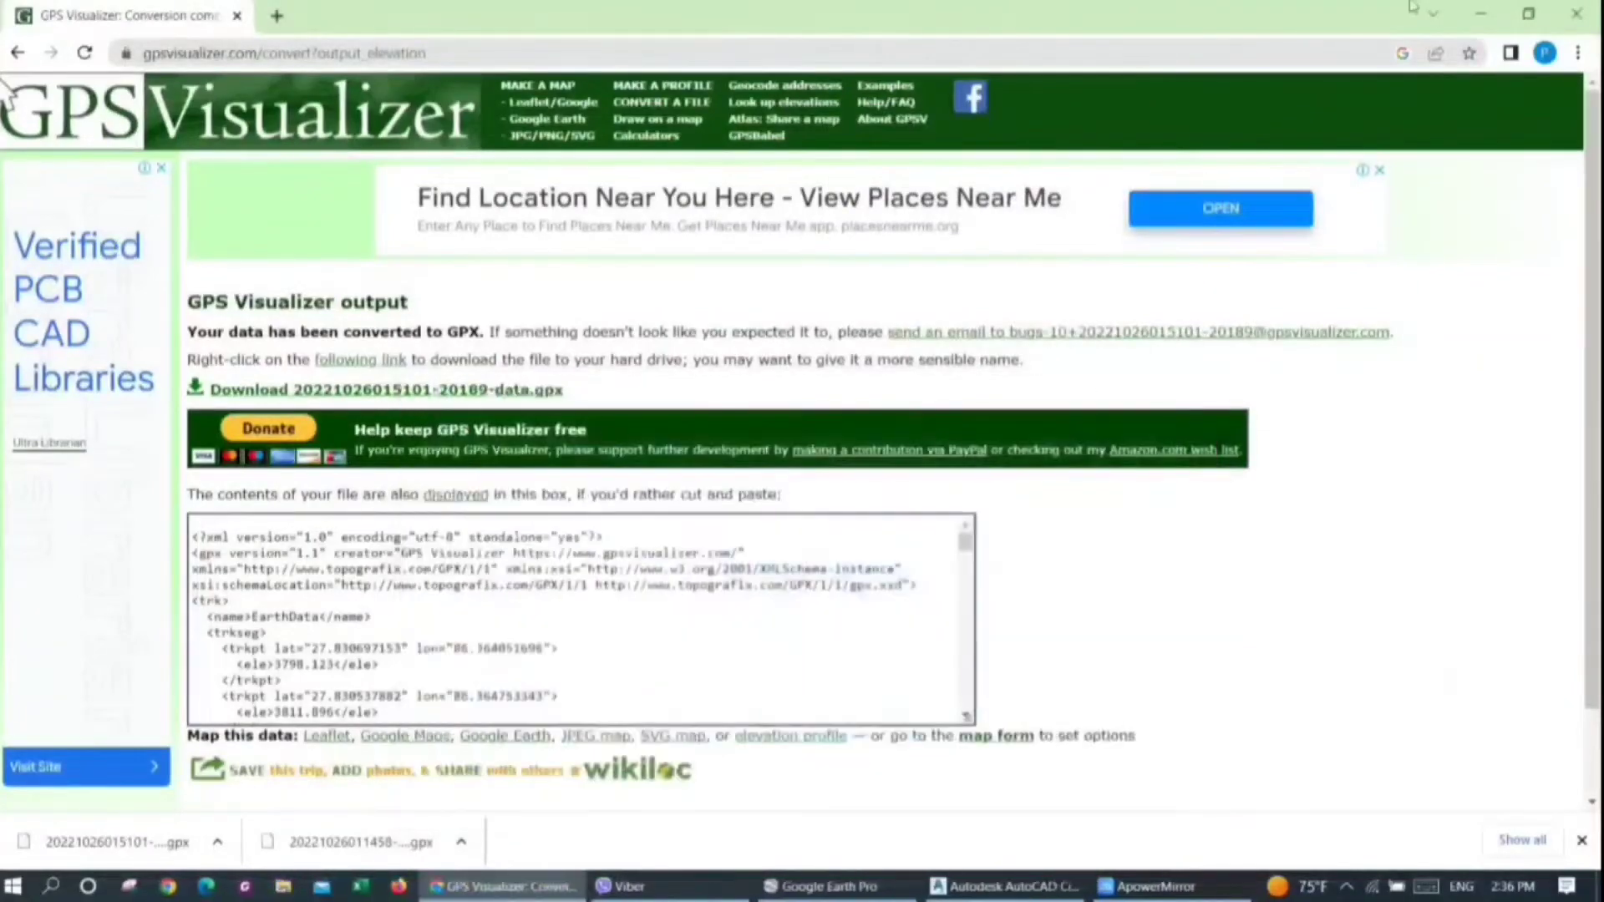
click(1483, 11)
click(1484, 8)
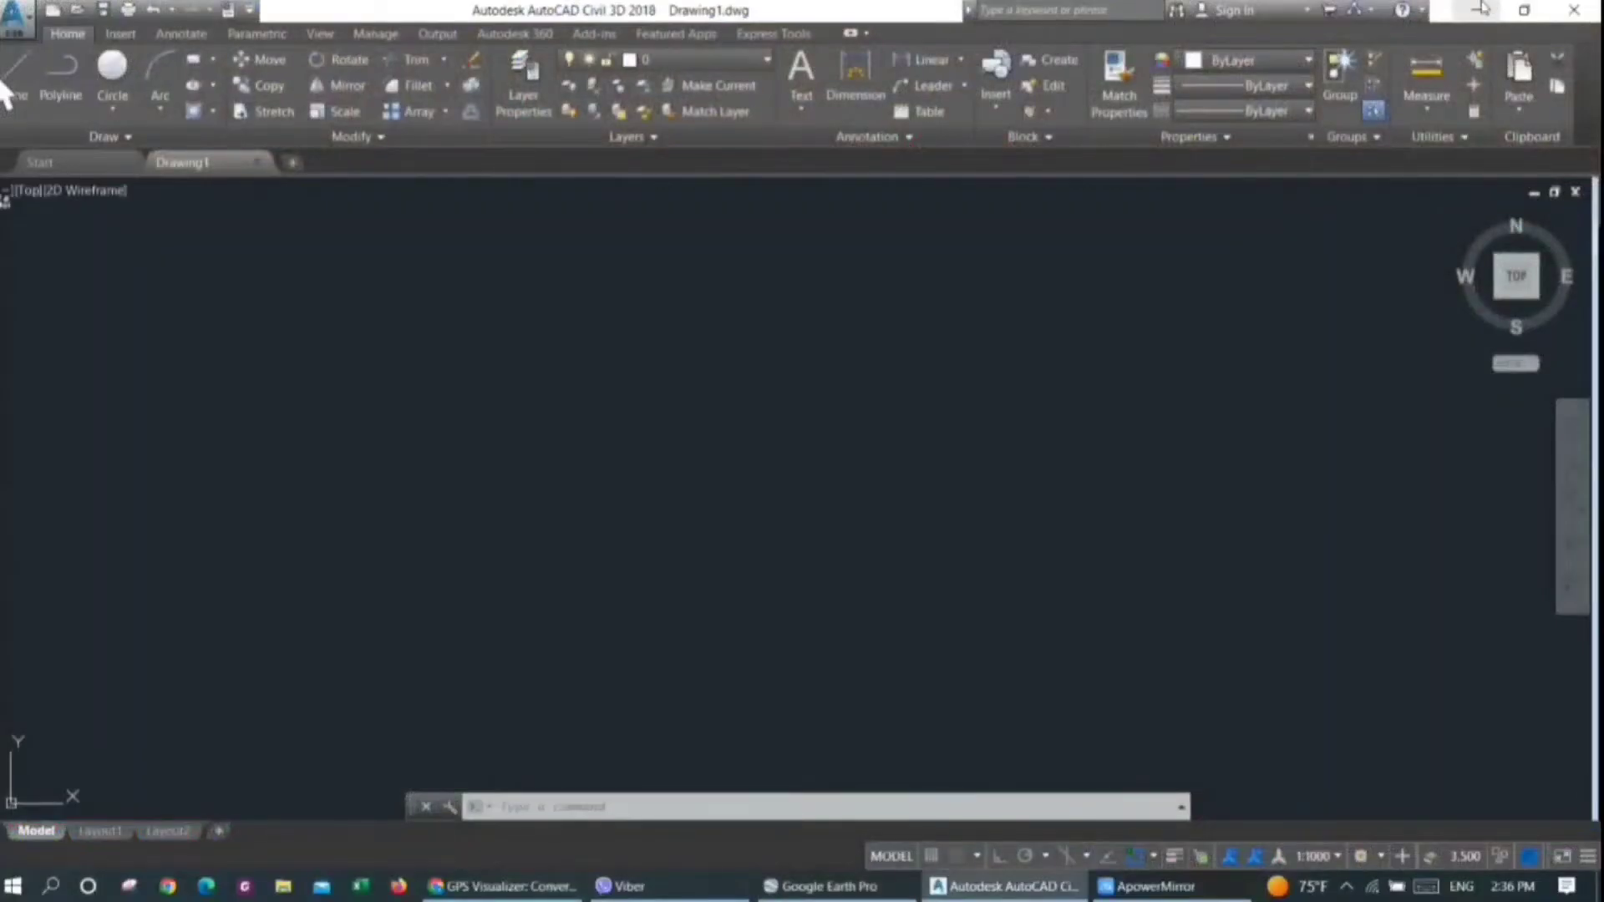
click(1479, 10)
right_click(643, 271)
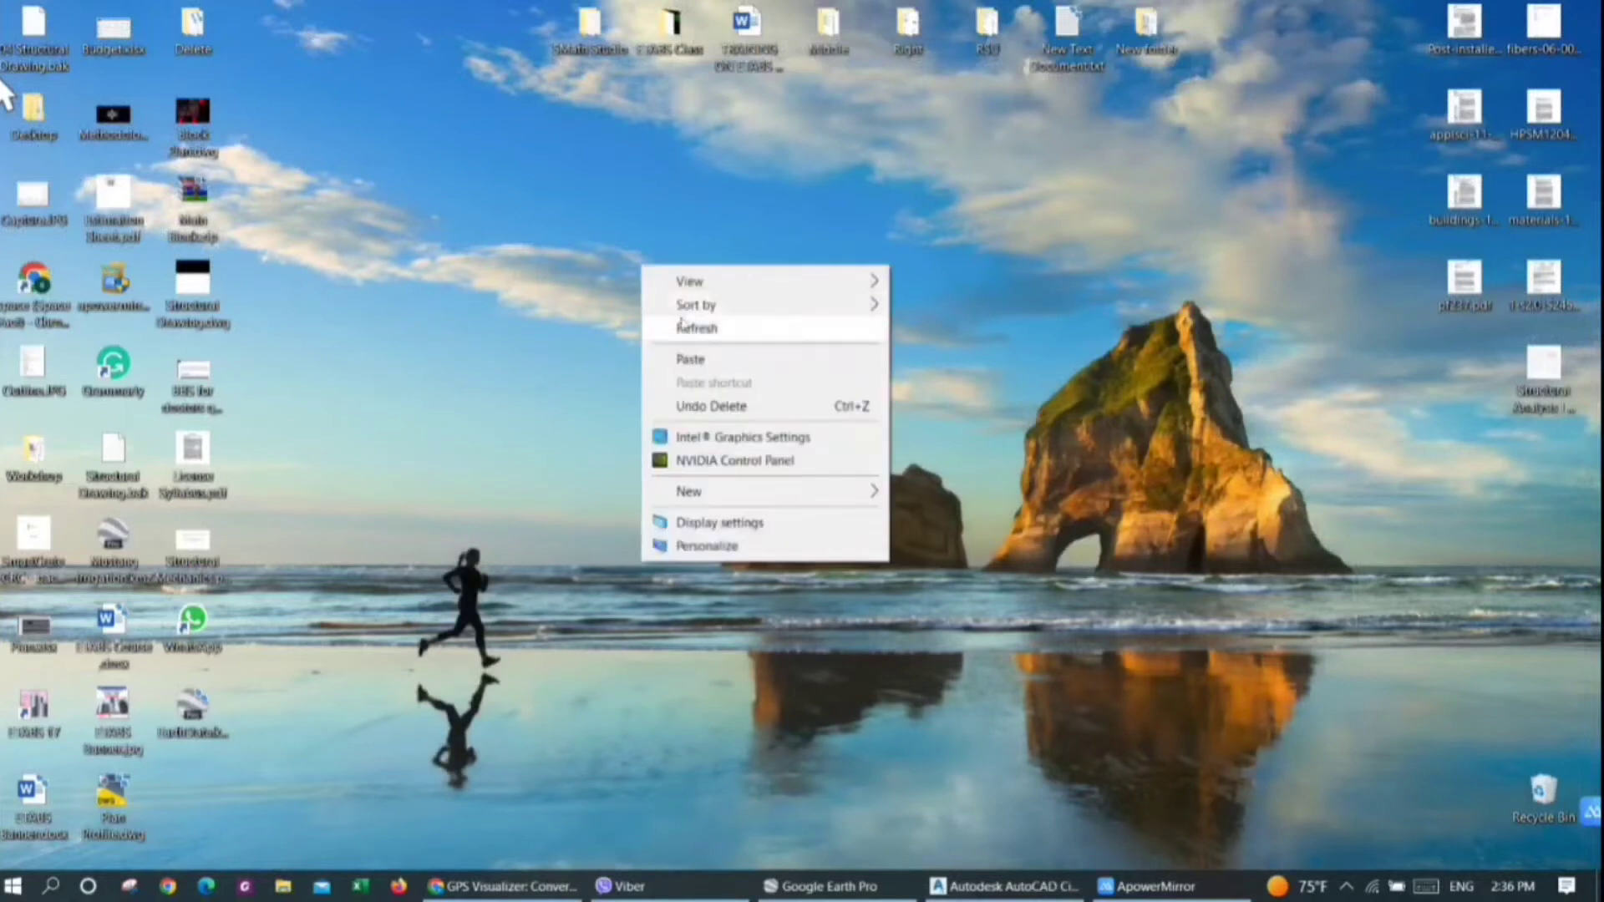
click(701, 361)
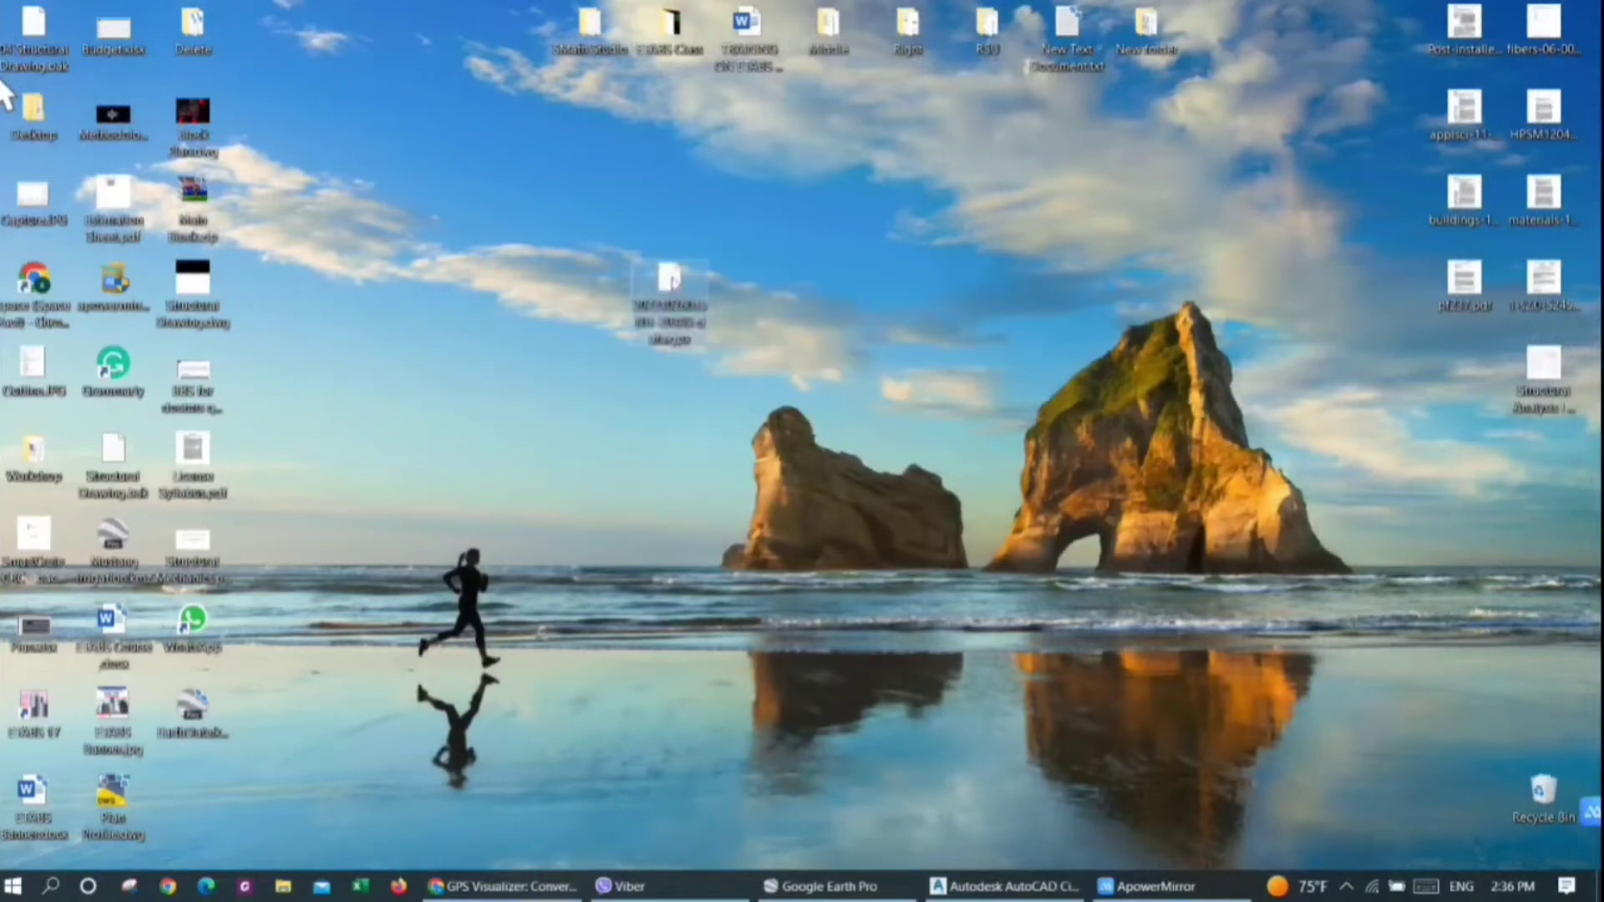
Rename the GPX file on the Desktop to EarthData.gpx and dismiss the File Identifier dialog
right_click(668, 269)
click(706, 746)
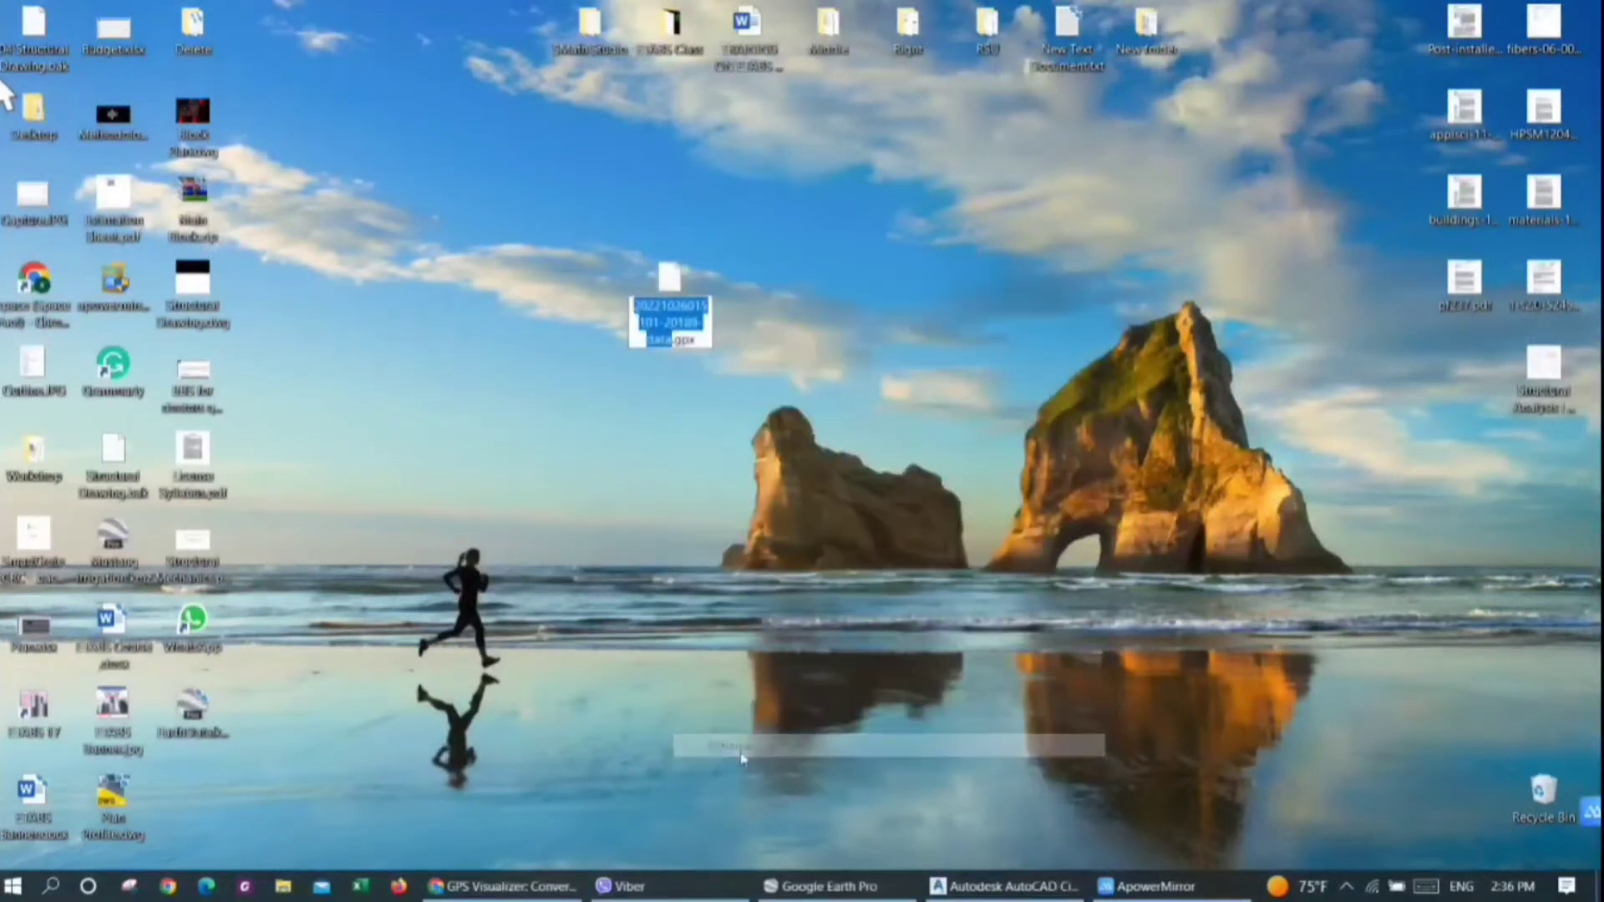
key(BackSpace)
text(Earth)
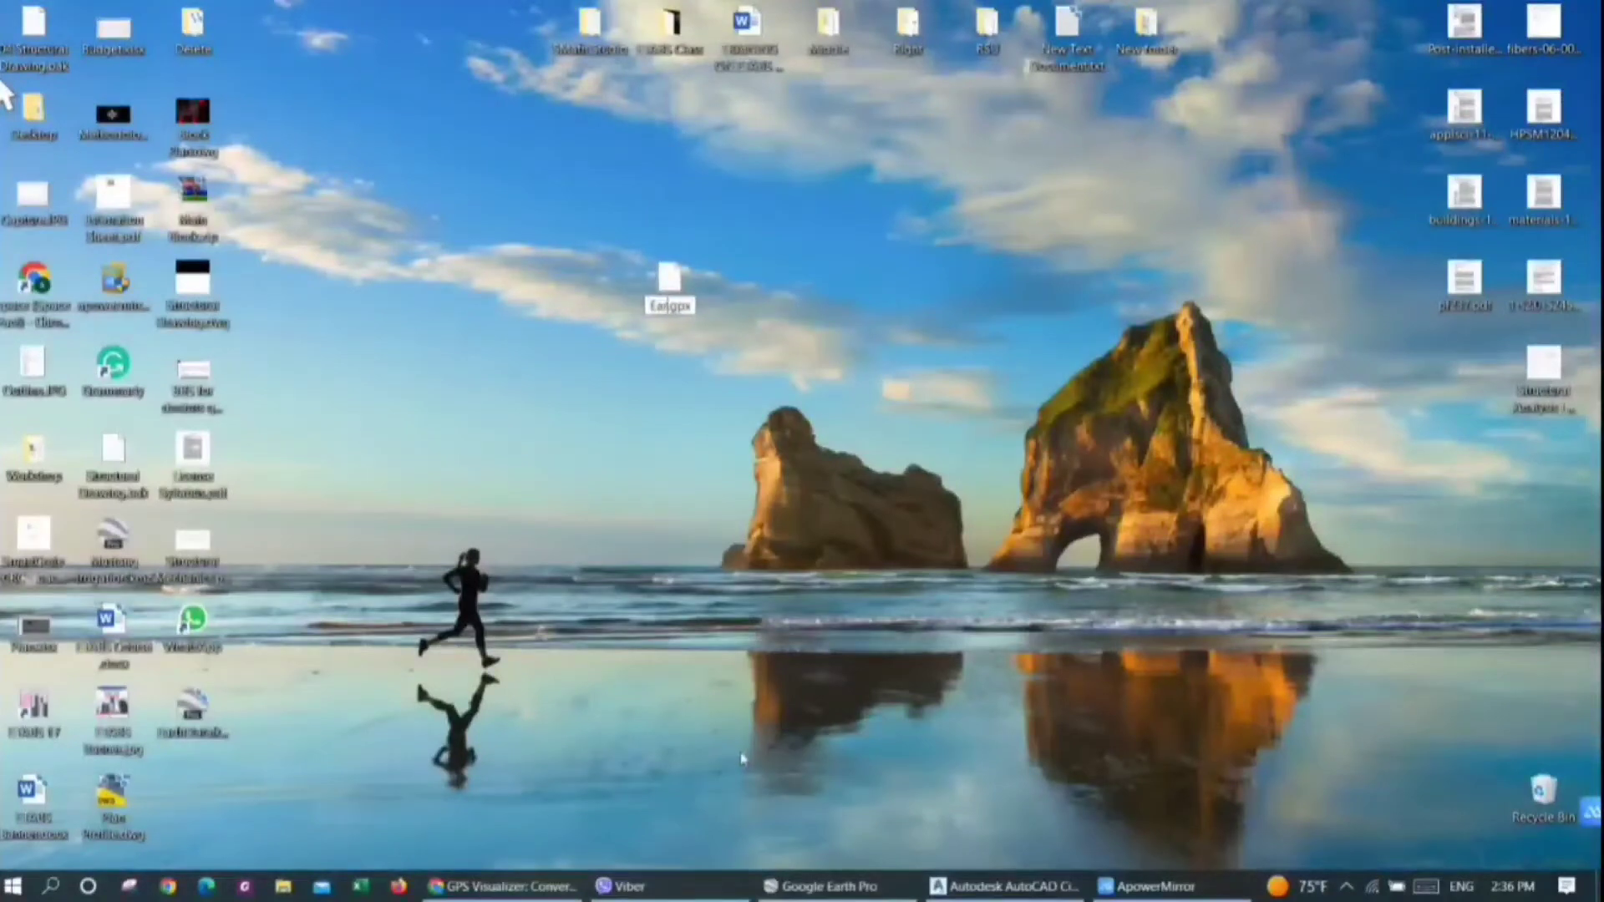
text(Data)
key(Return)
key(Return)
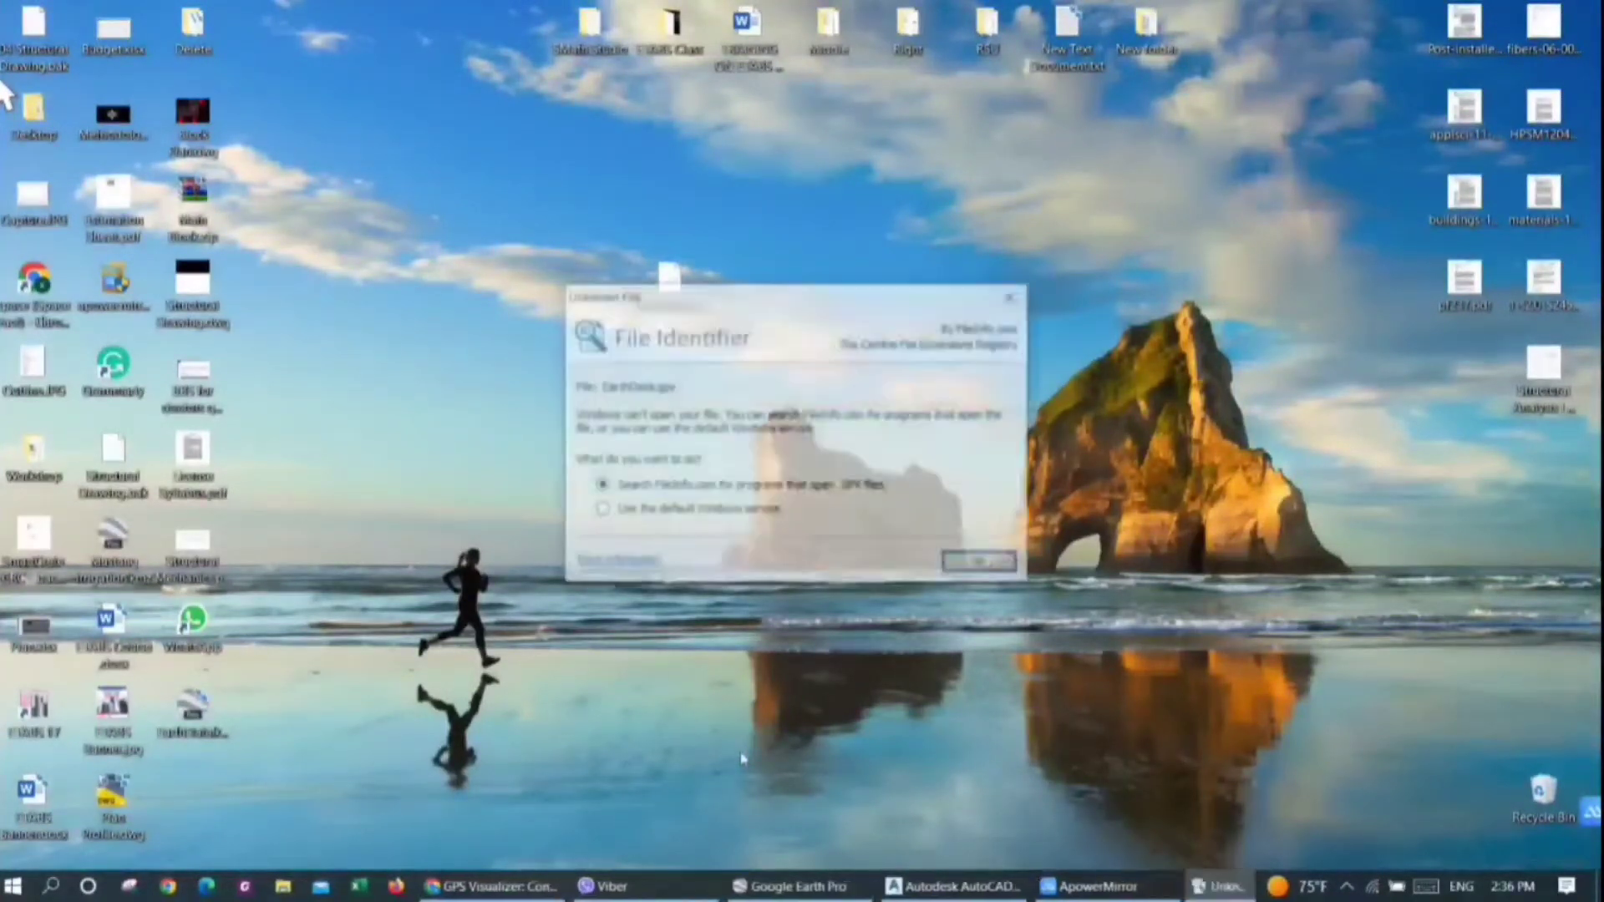
click(1013, 295)
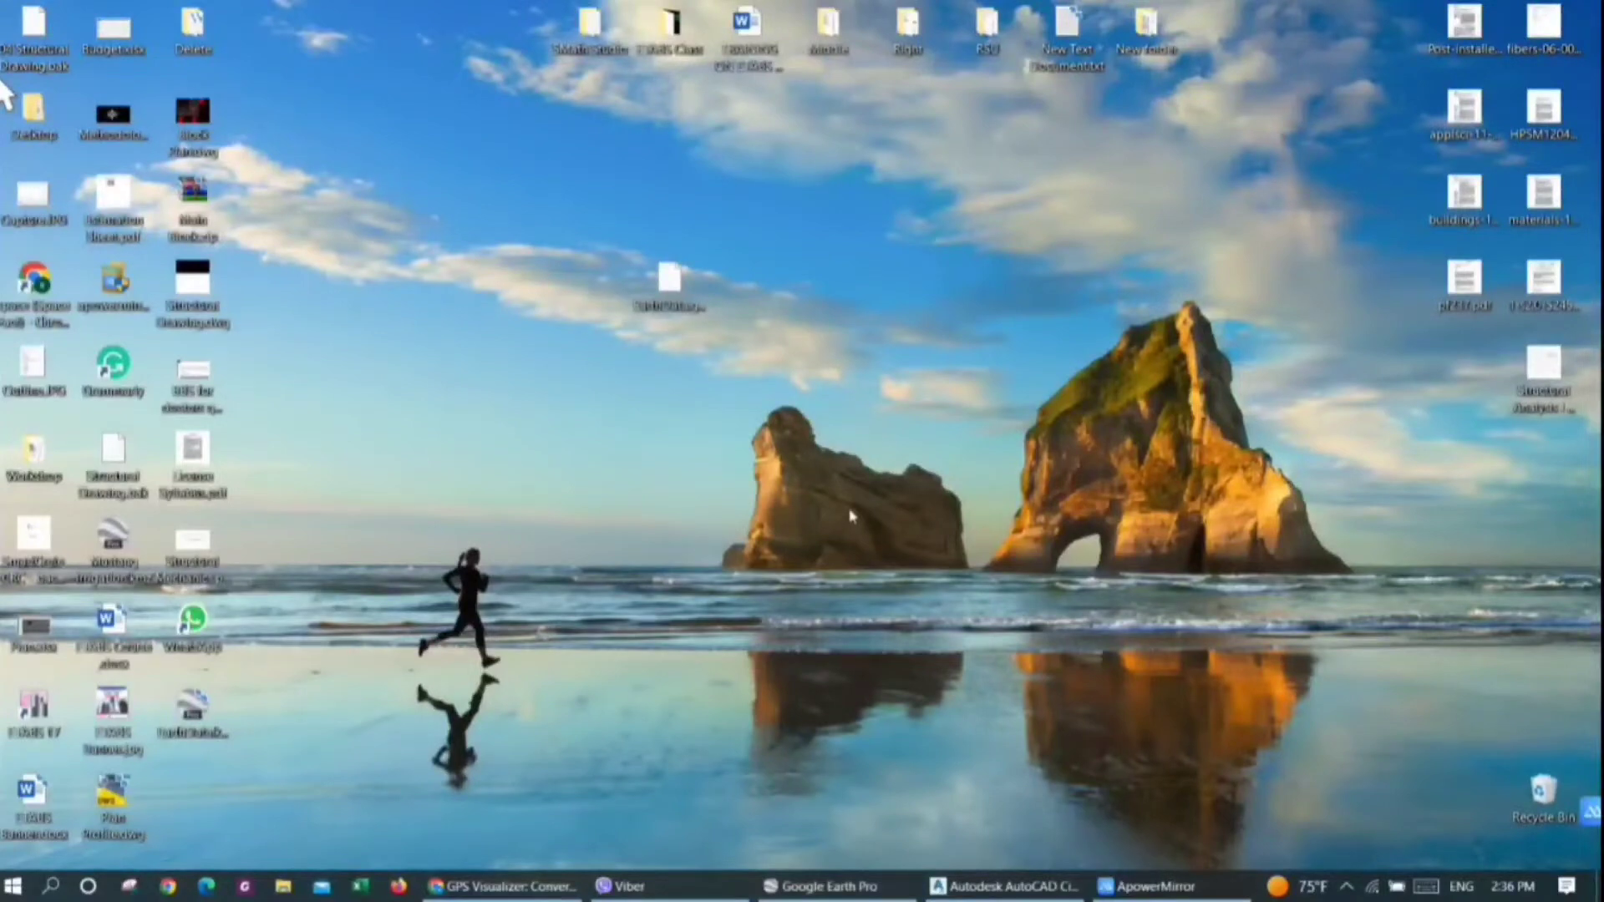
Launch ArcMap 10.3 and dismiss its Getting Started dialog to work in a blank map
click(9, 887)
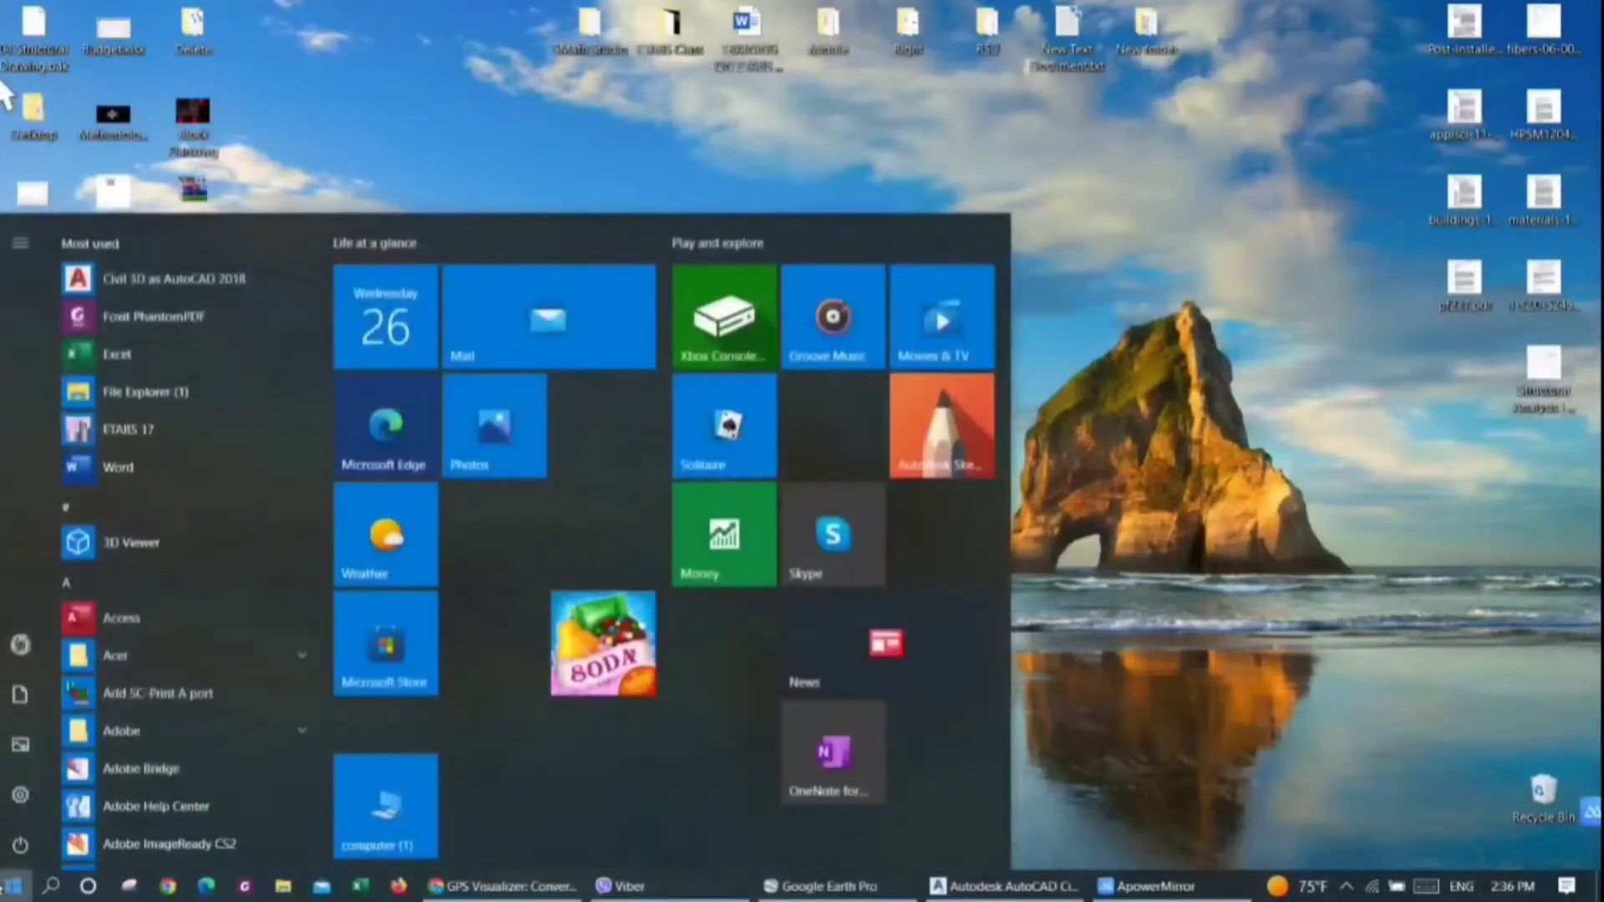
click(8, 888)
key(super)
text(arcmap)
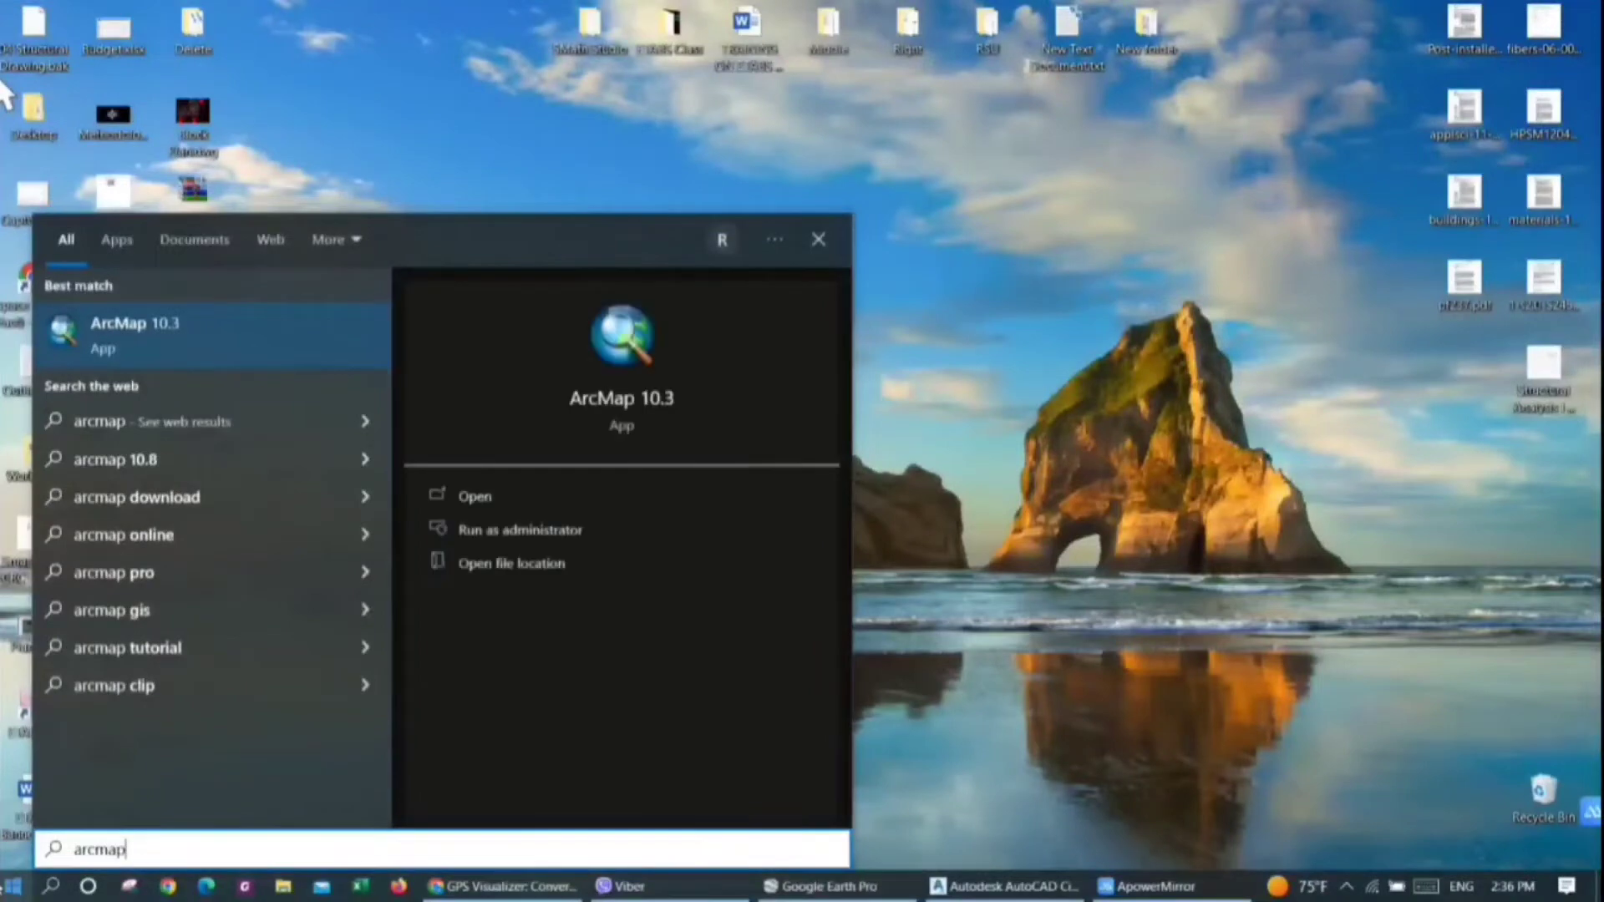
key(Return)
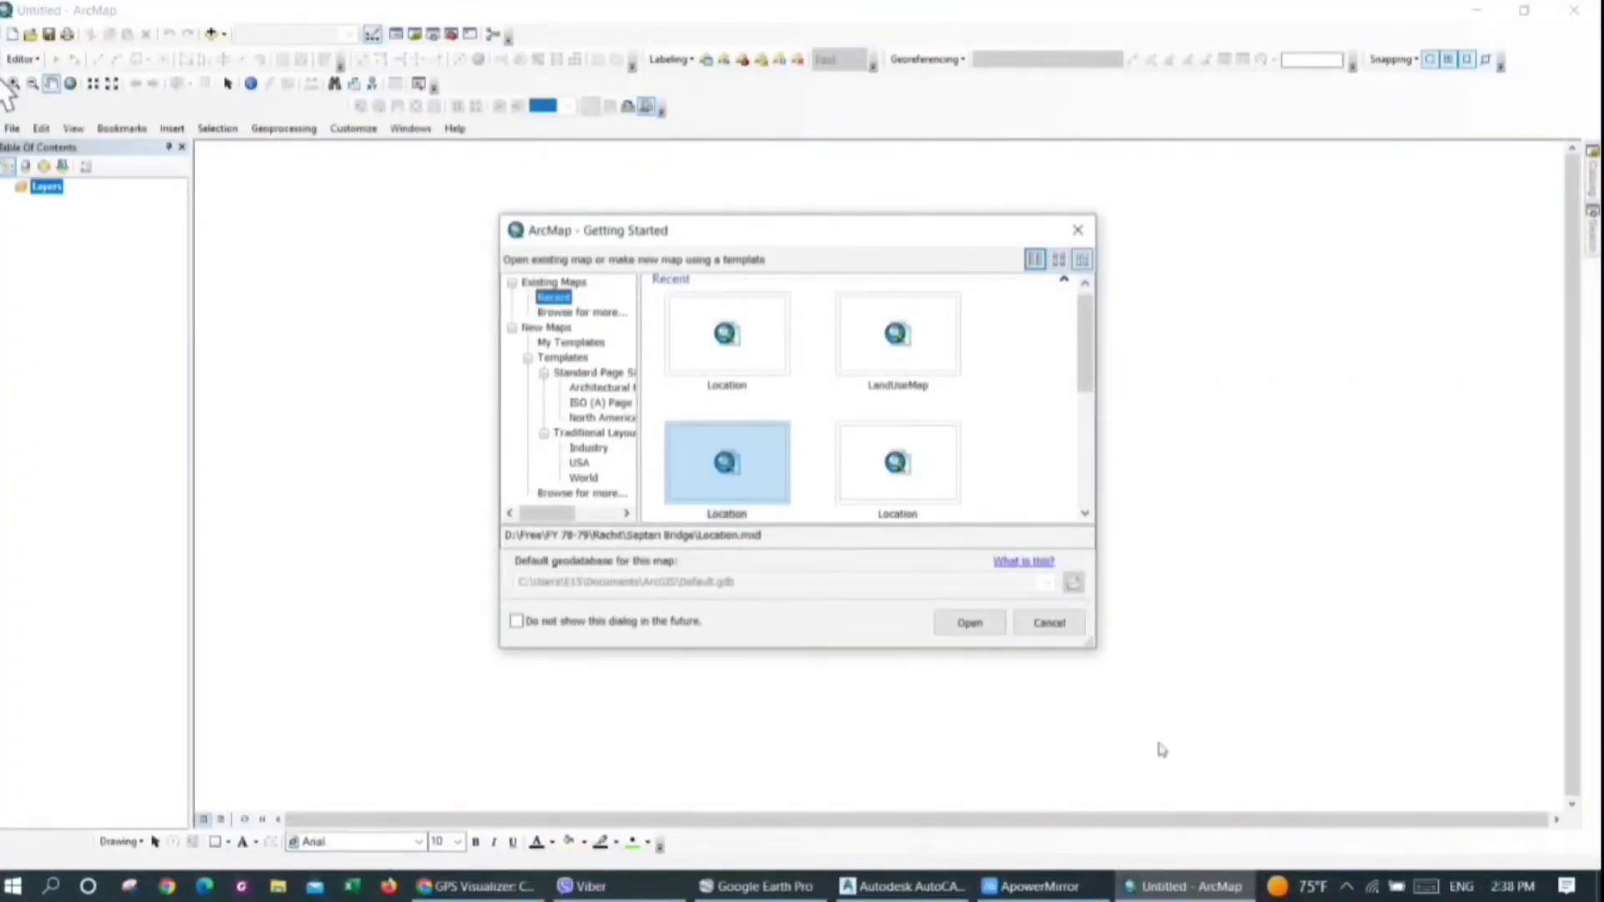
click(1078, 230)
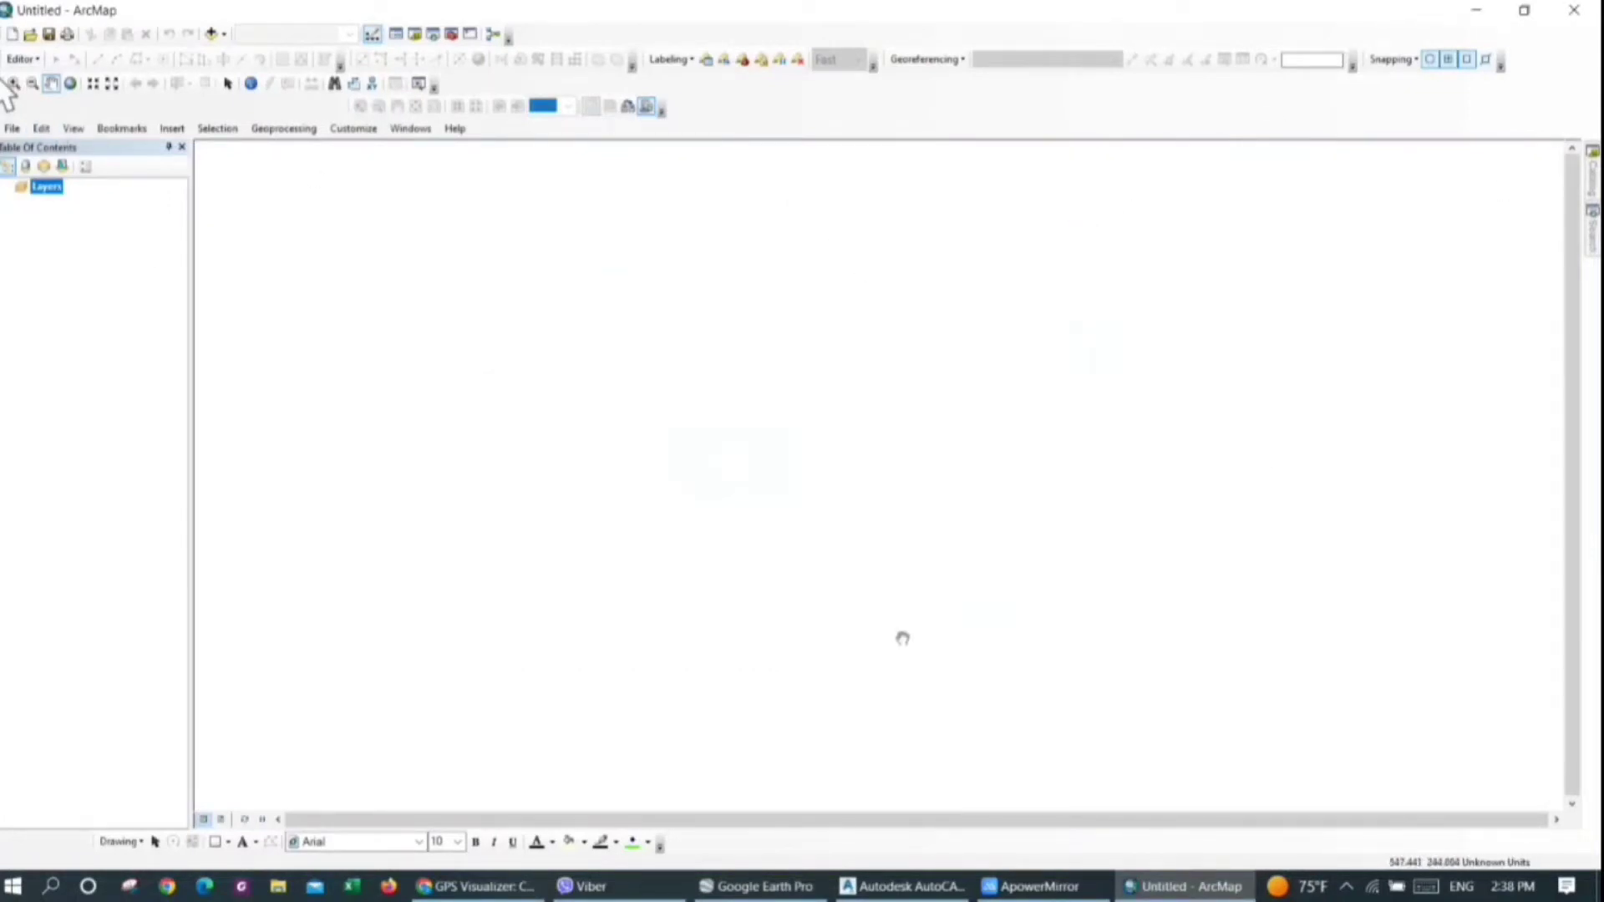
Check the path's UTM zone in Google Earth and set the ArcMap data frame's coordinate system to WGS 1984 UTM Zone 45N
right_click(51, 196)
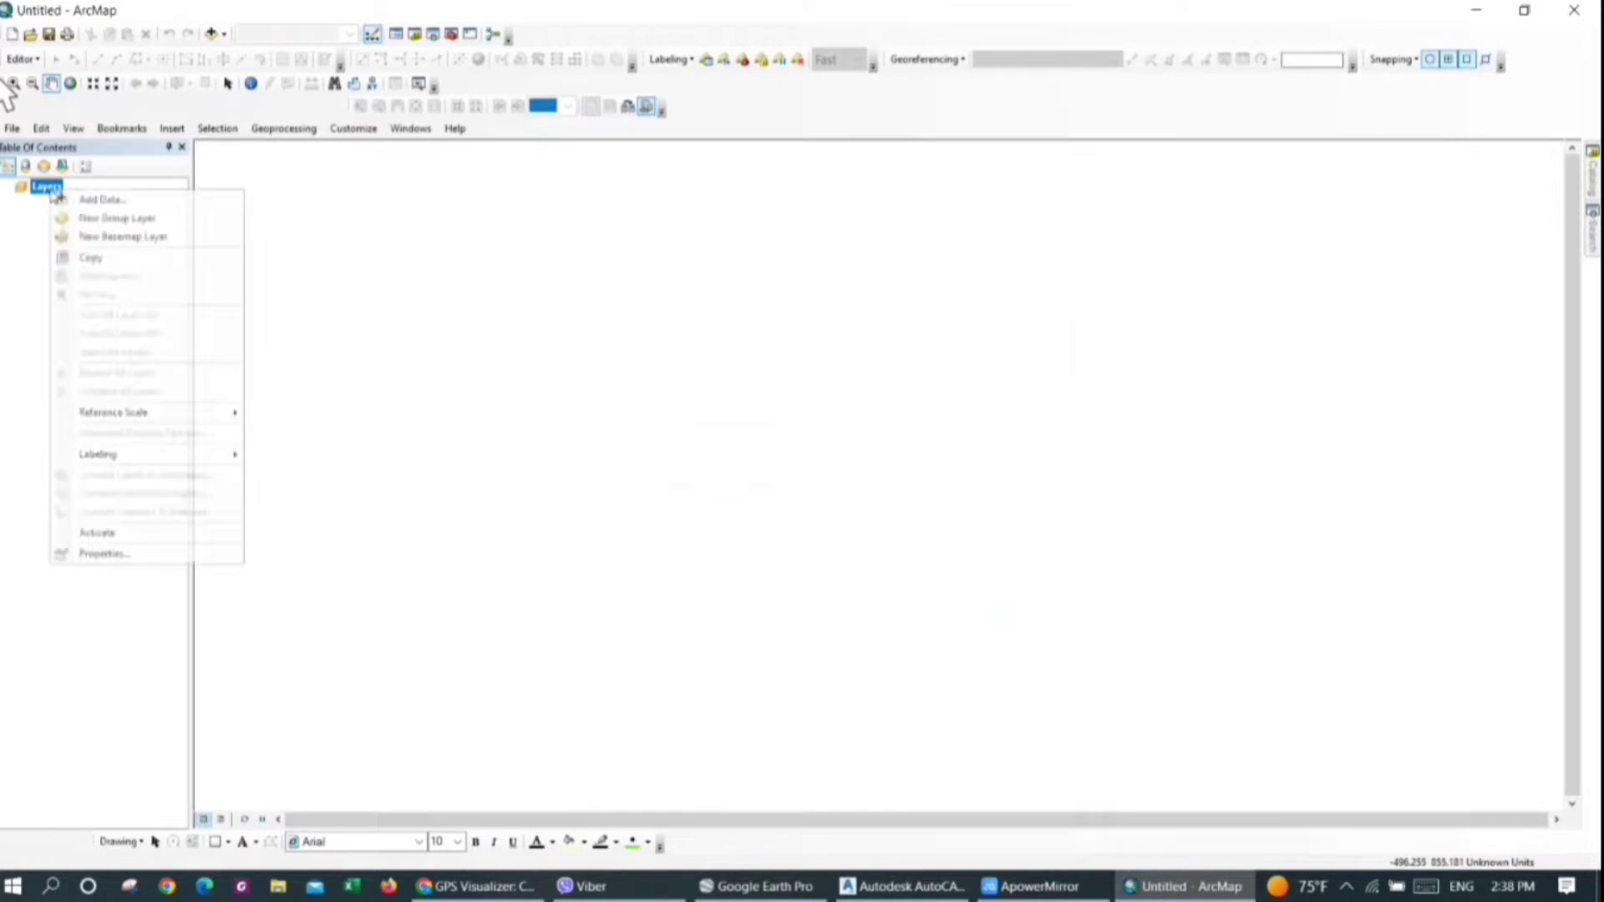
click(101, 555)
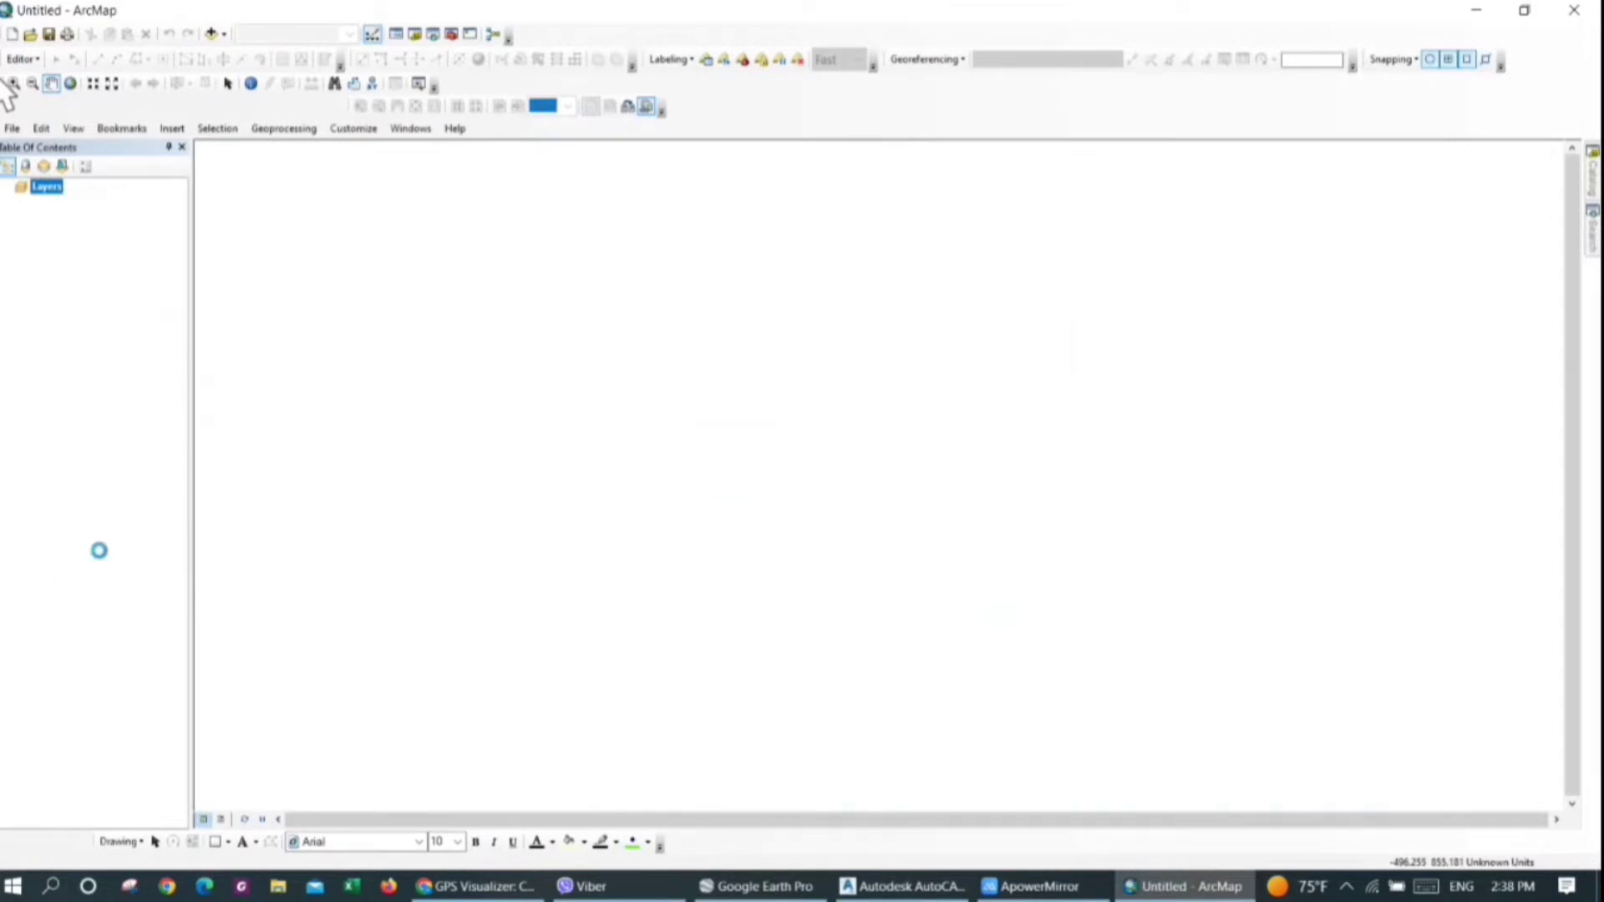
click(727, 322)
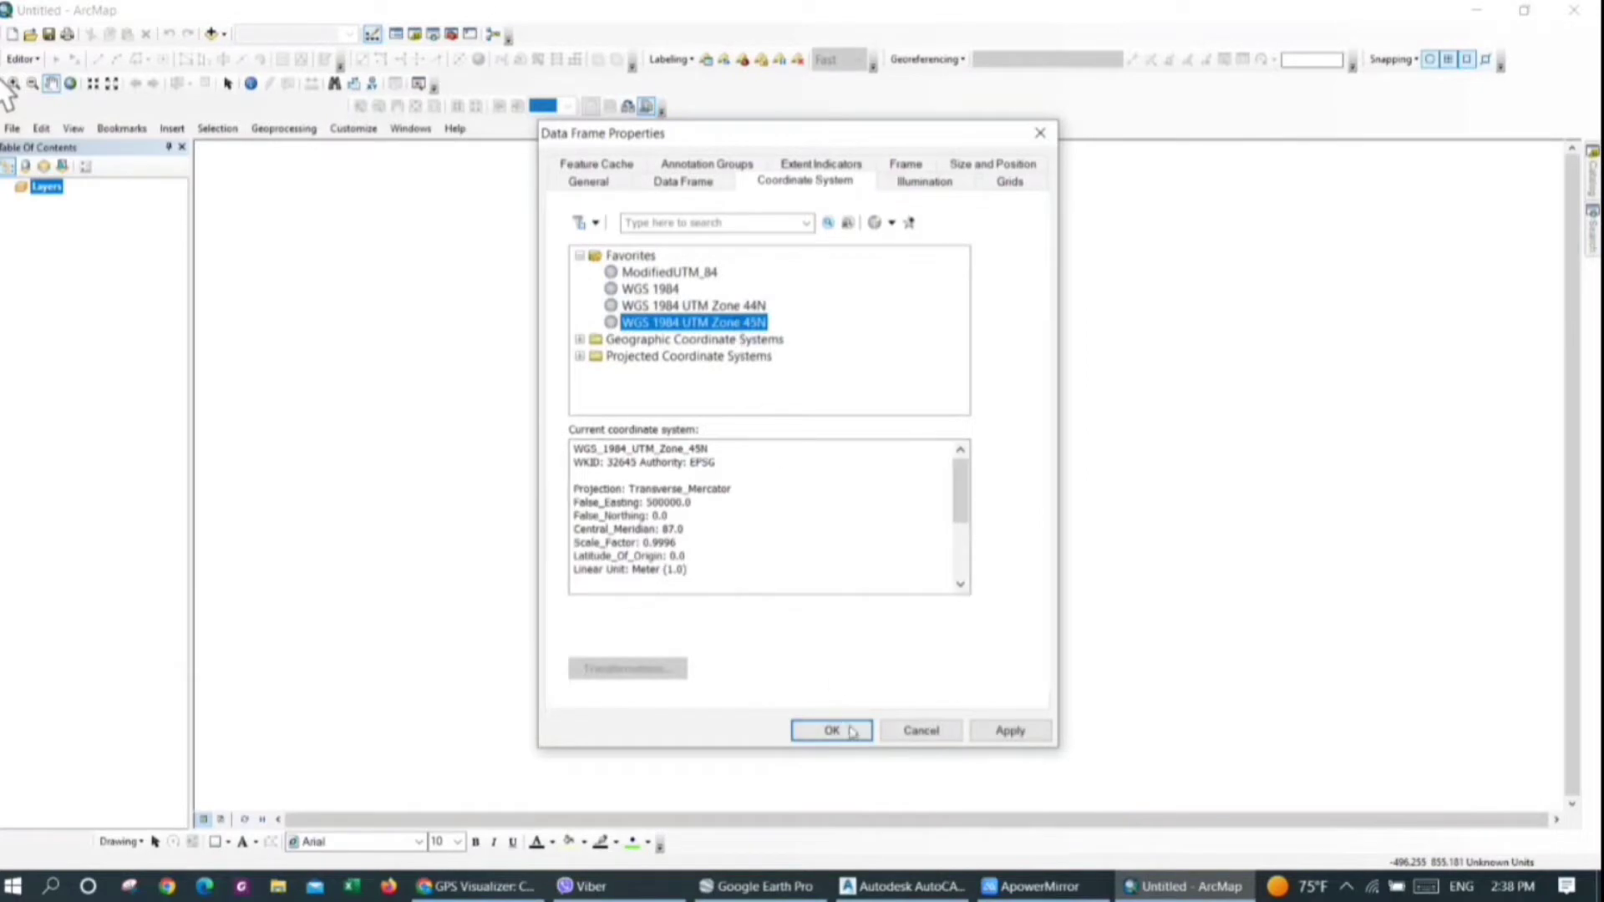
click(756, 886)
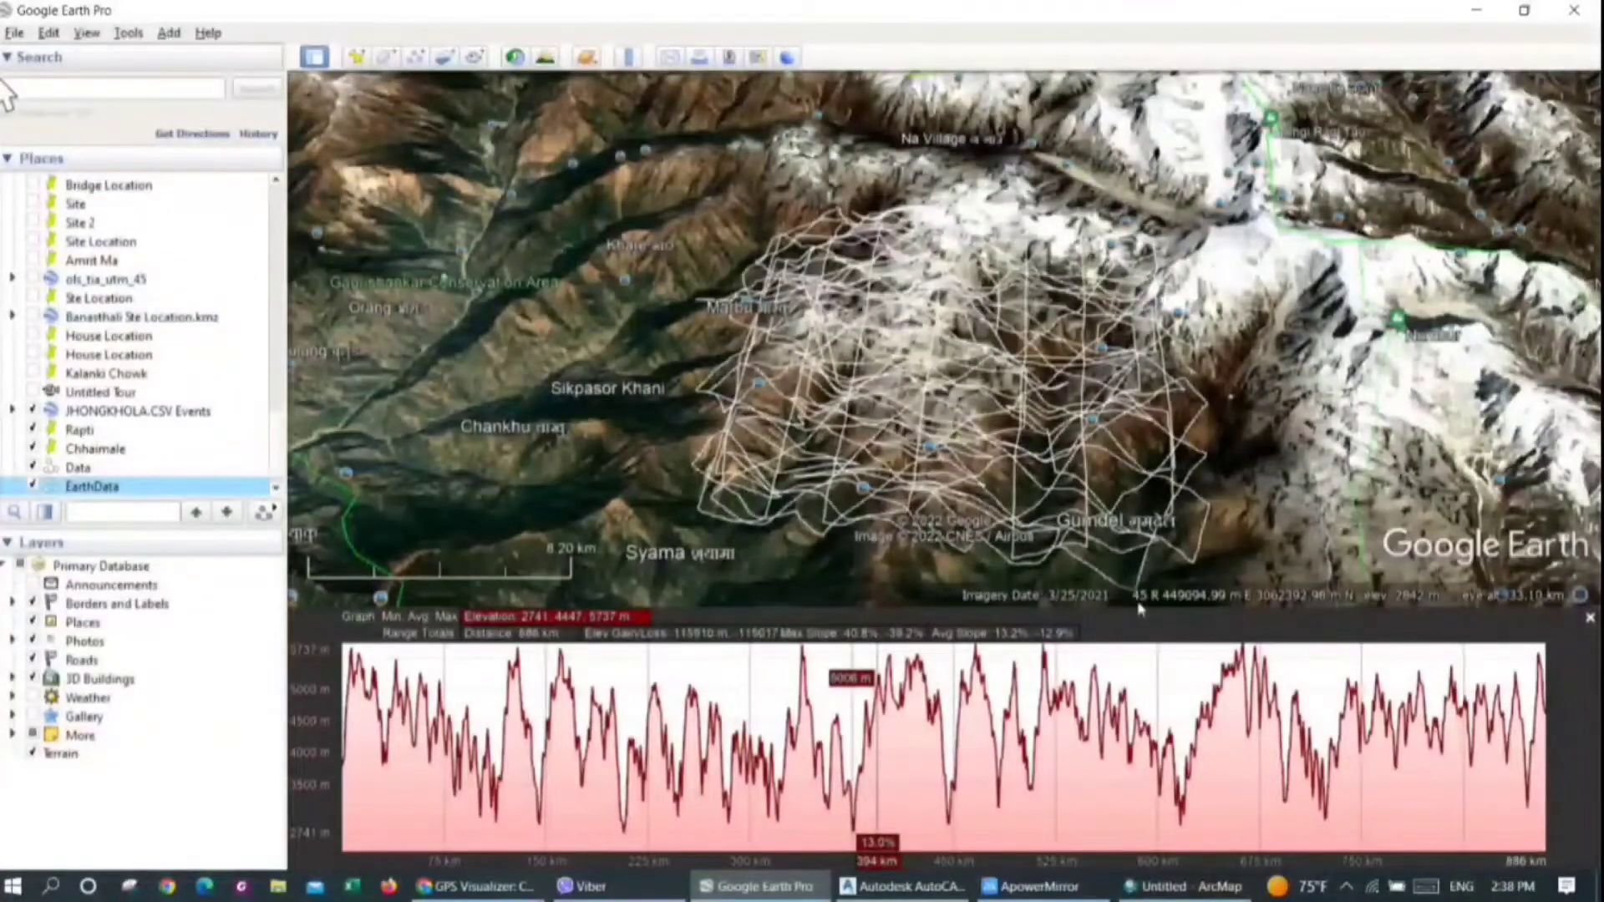
click(1167, 884)
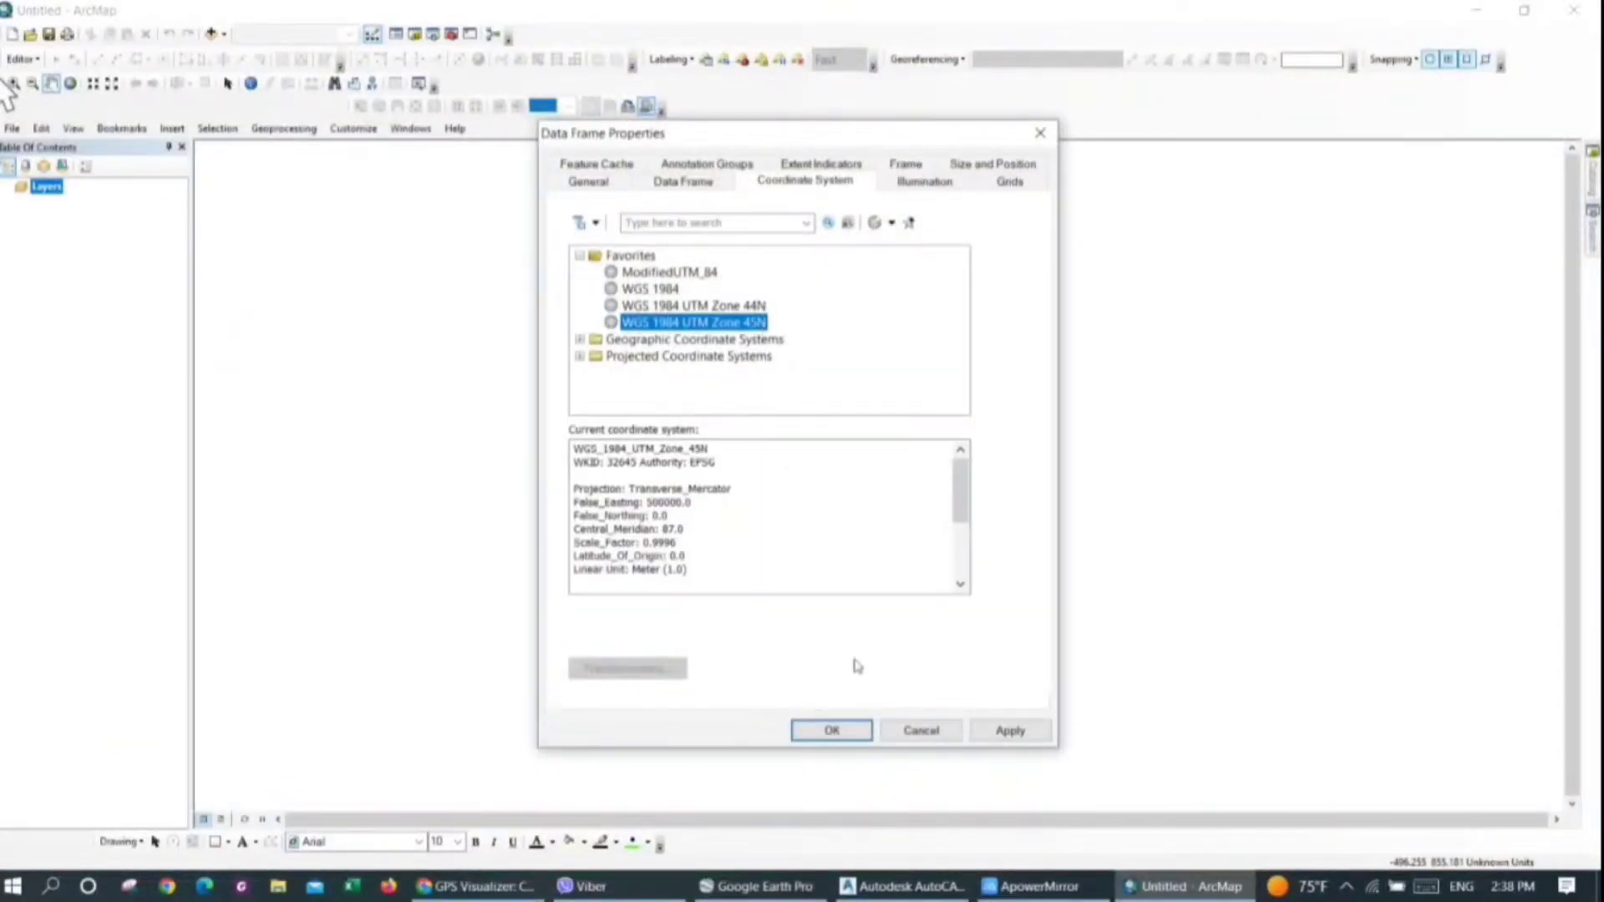
click(831, 730)
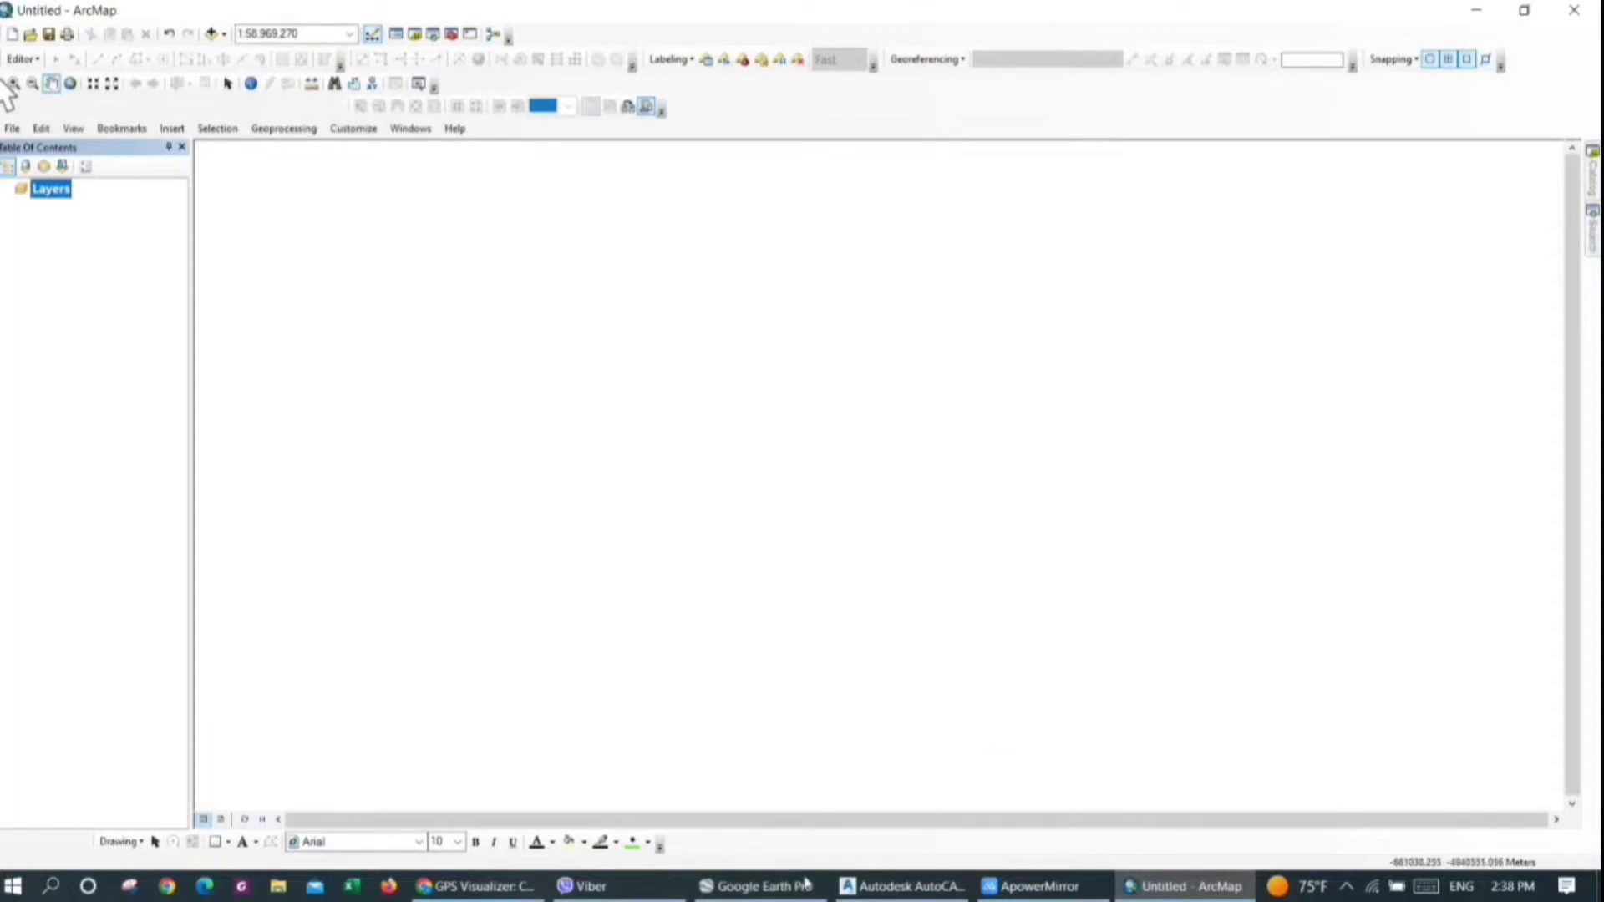
Switch to Google Earth, turn off the Terrain layer and view the wider region around the EarthData path
click(756, 886)
scroll(909, 440, down, 7)
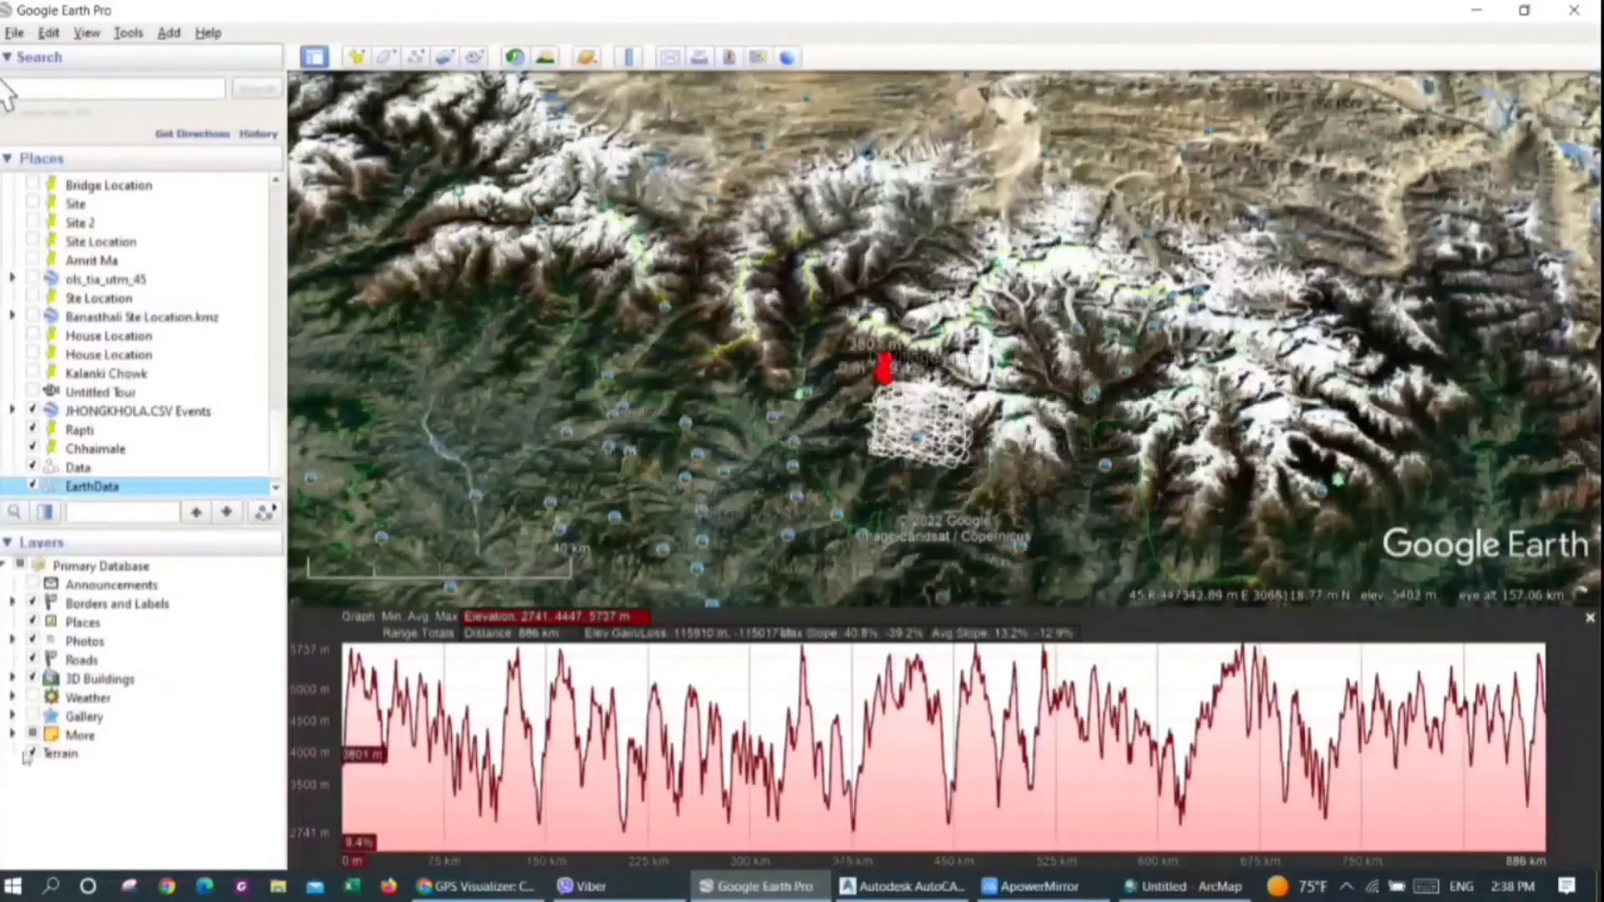
click(29, 754)
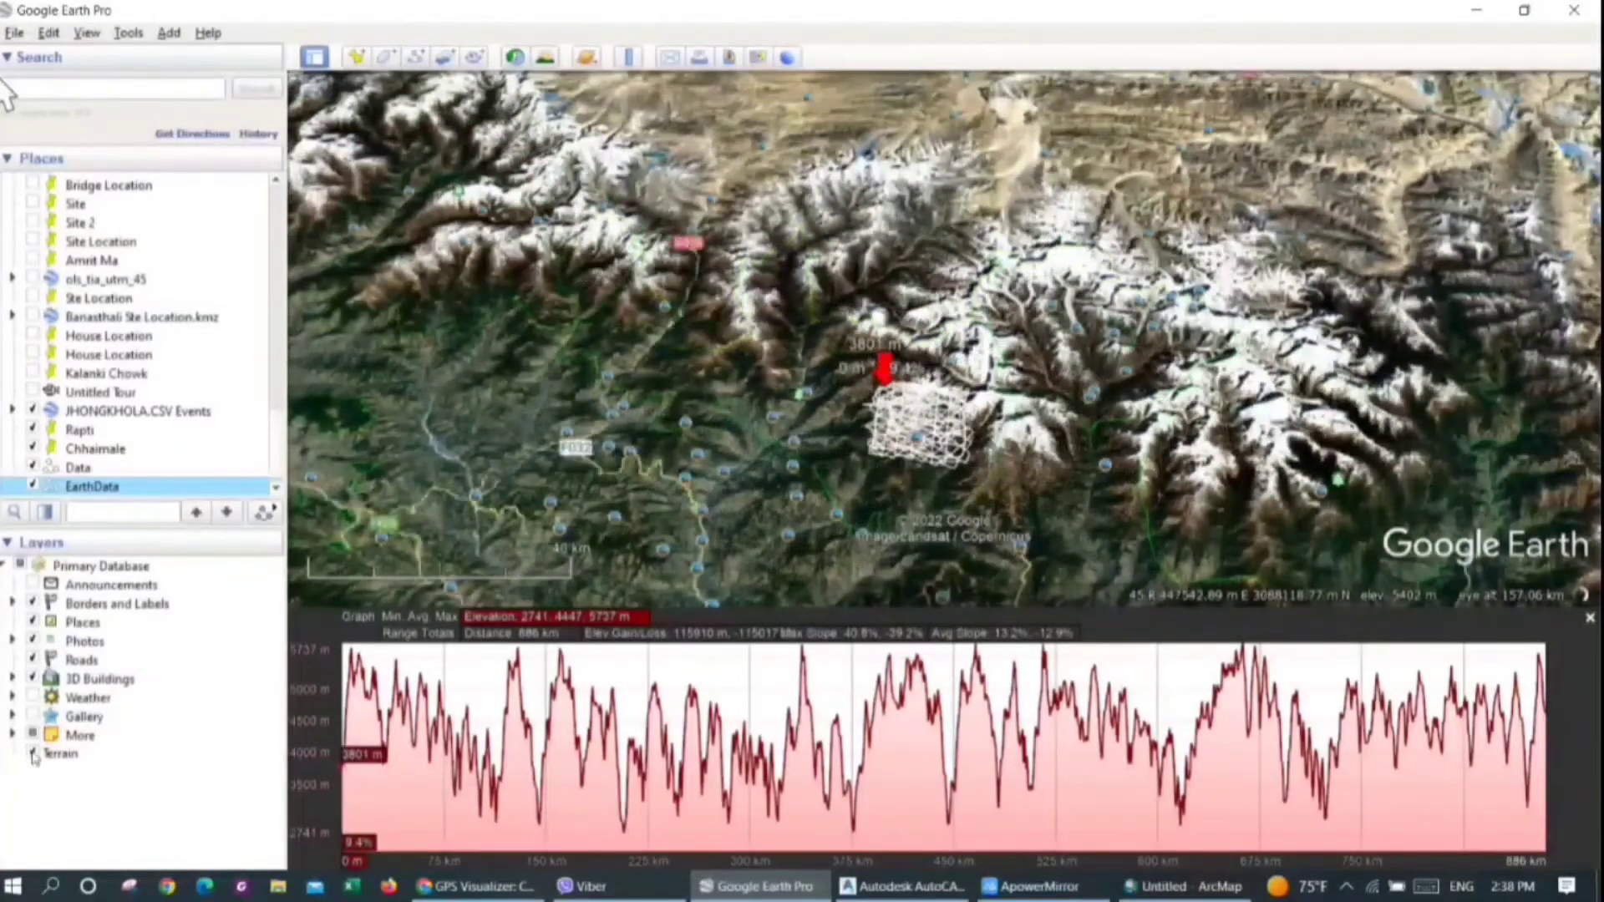
scroll(736, 400, down, 10)
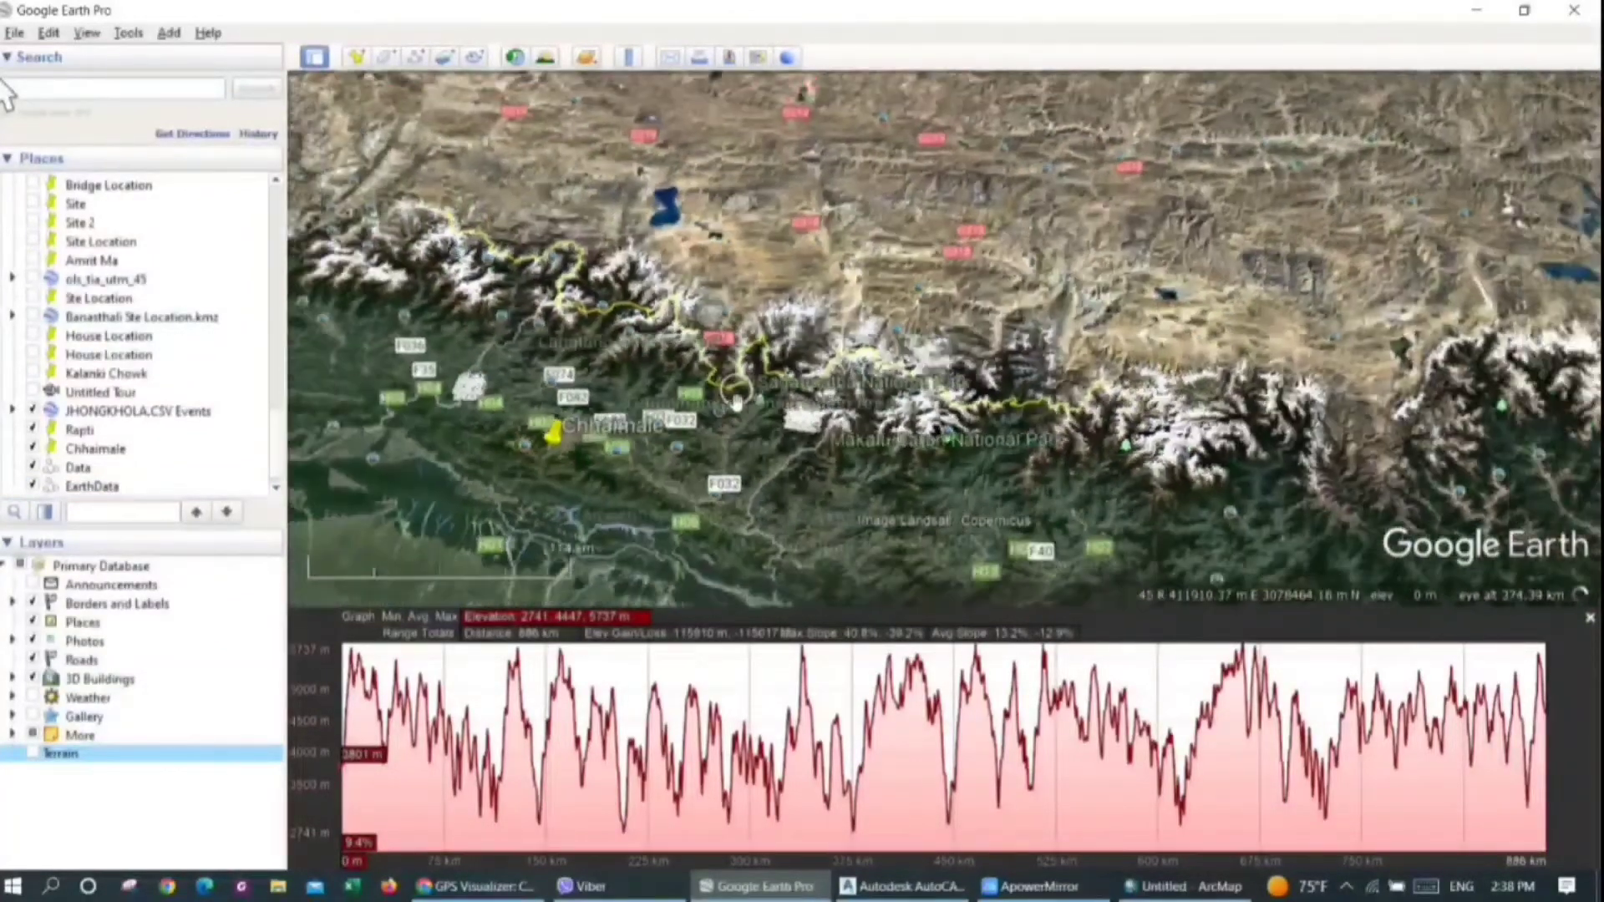
scroll(681, 435, up, 5)
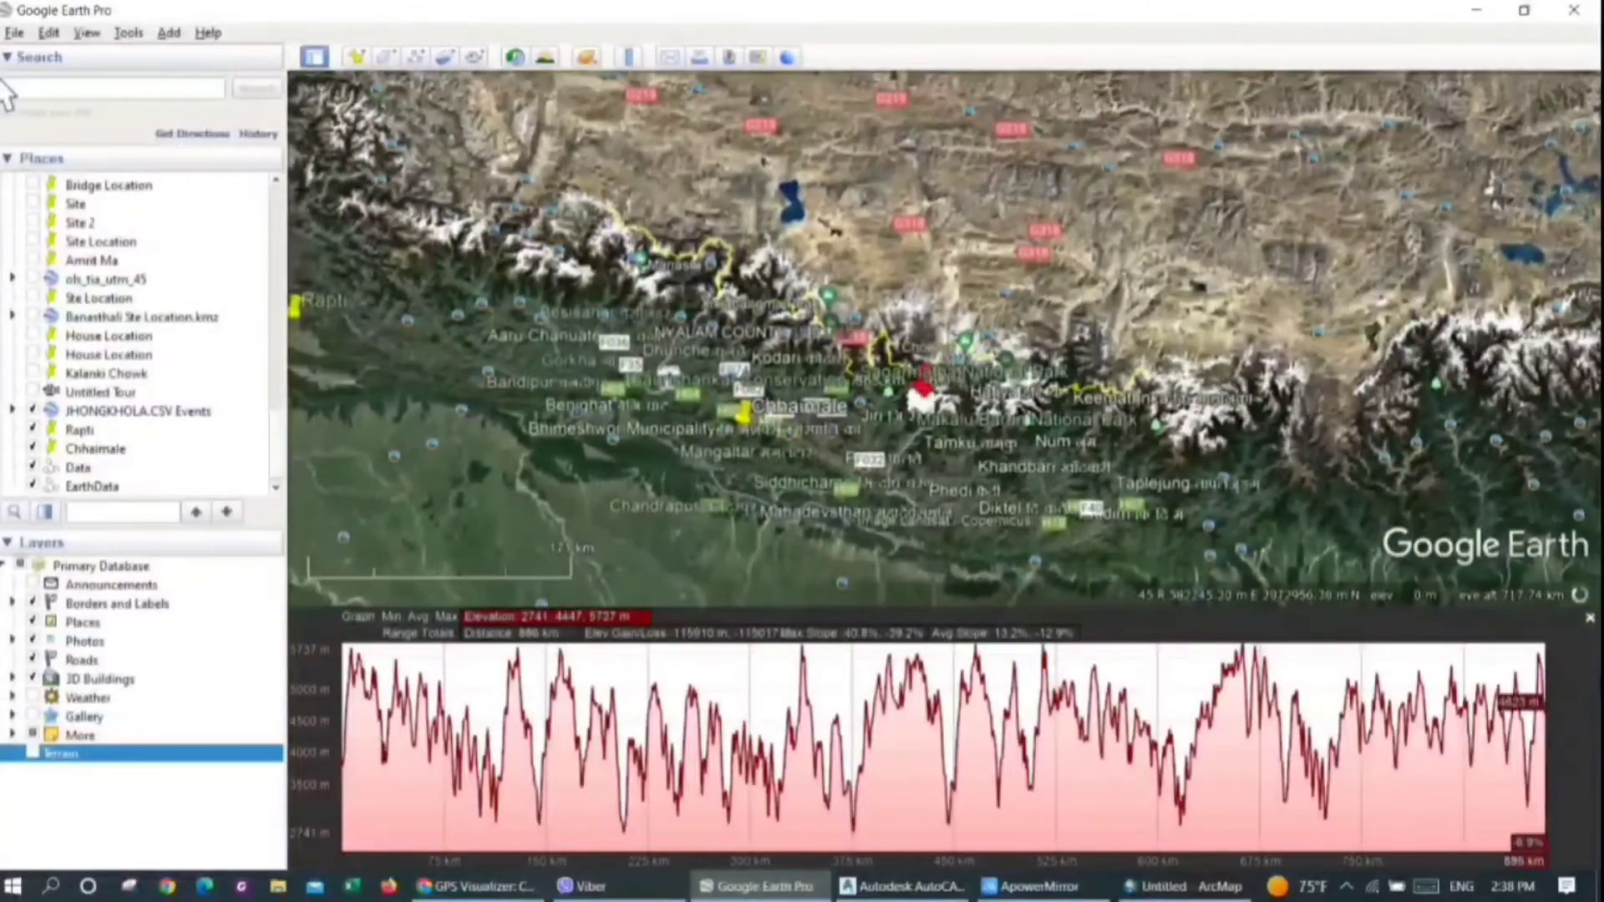
Close the elevation profile and turn off the Roads, 3D Buildings, Places and Photos layers
drag(1220, 608, 1220, 870)
scroll(1036, 476, up, 2)
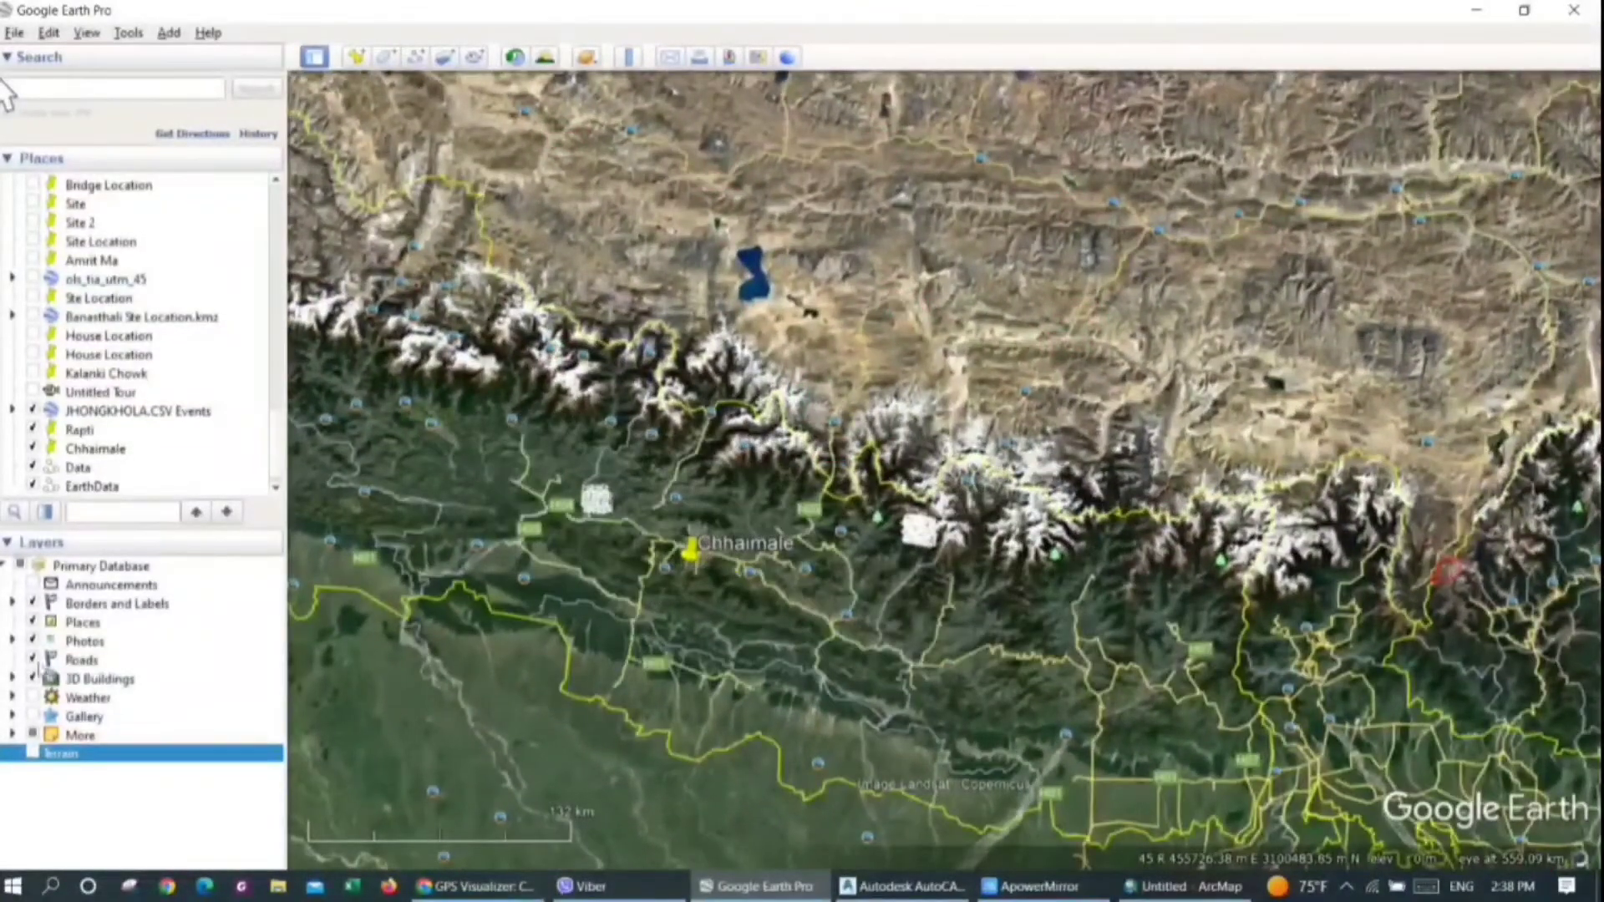
click(32, 659)
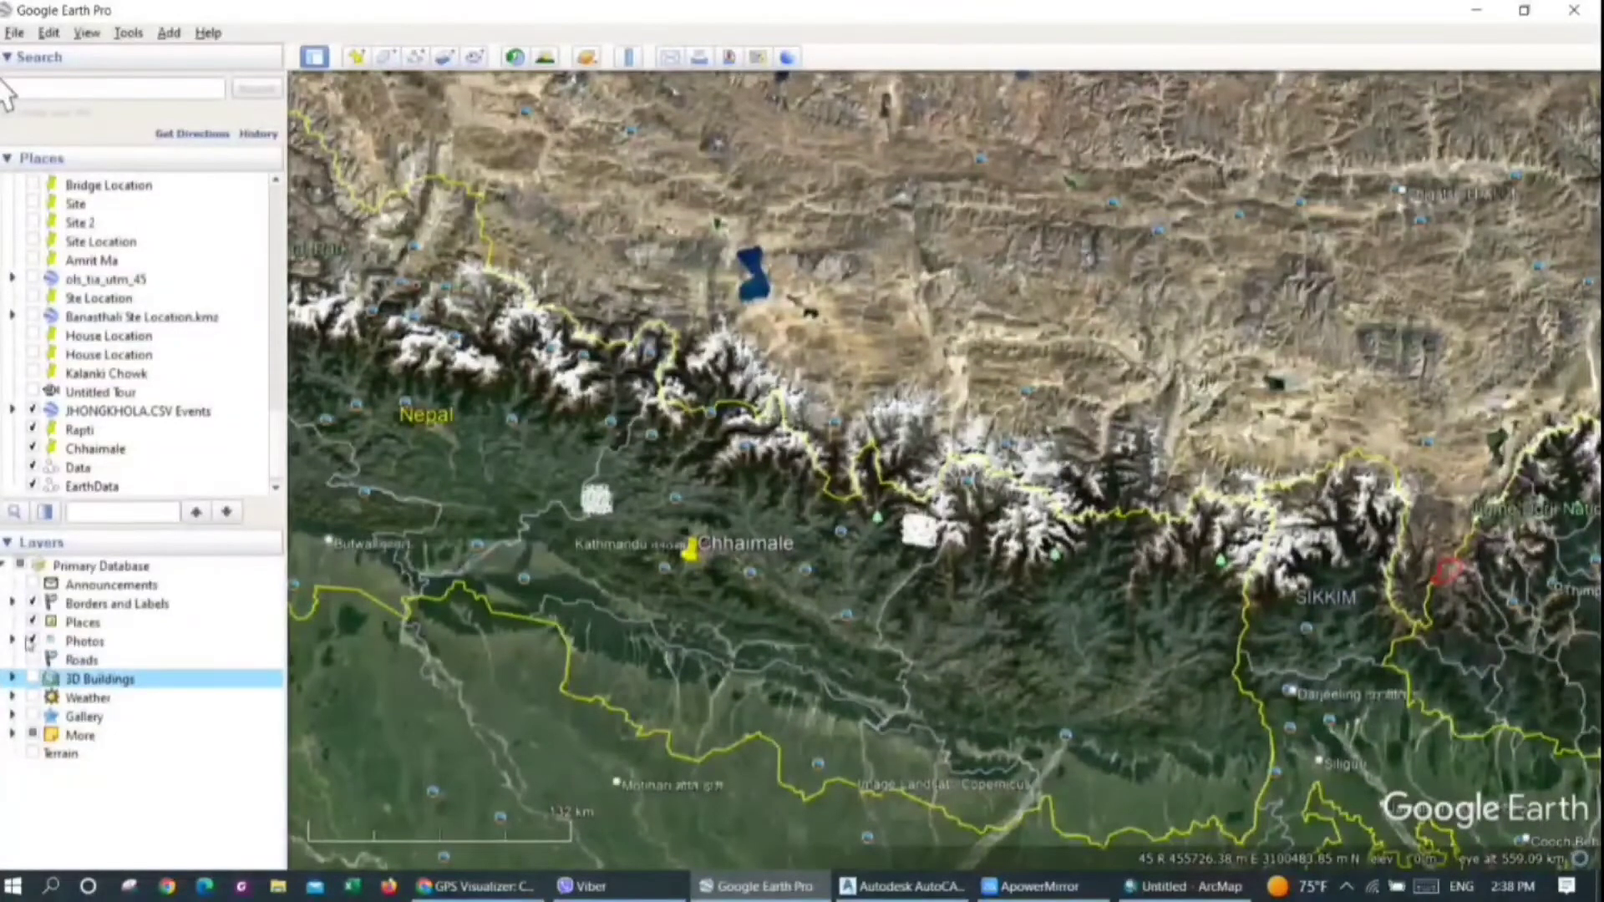
click(32, 625)
click(32, 641)
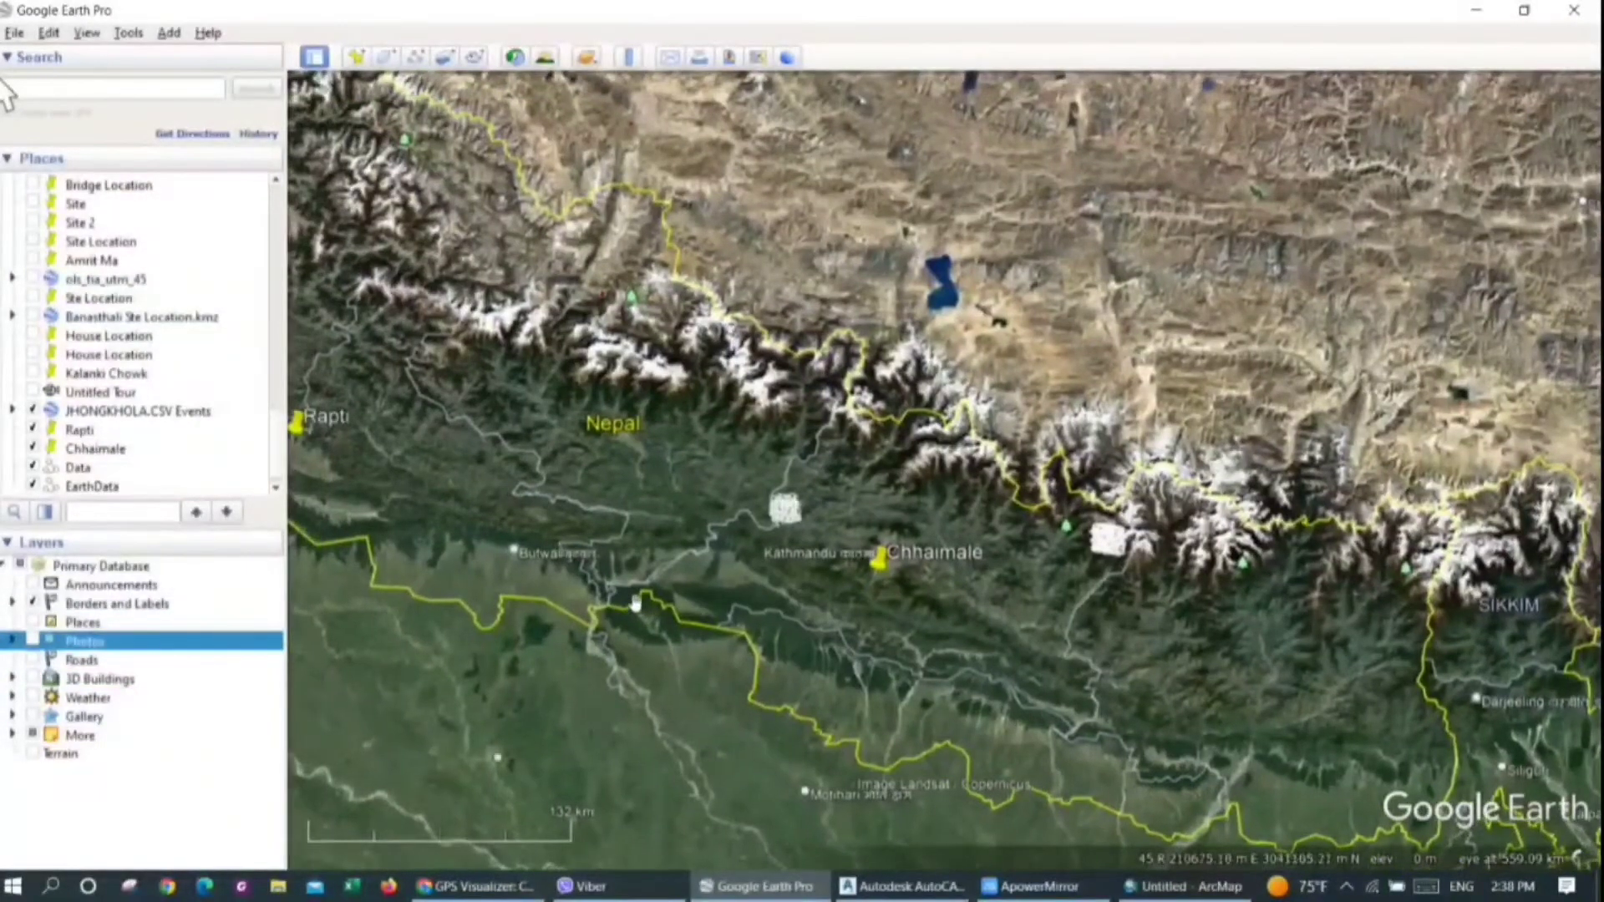
scroll(636, 605, down, 2)
drag(617, 504, 729, 519)
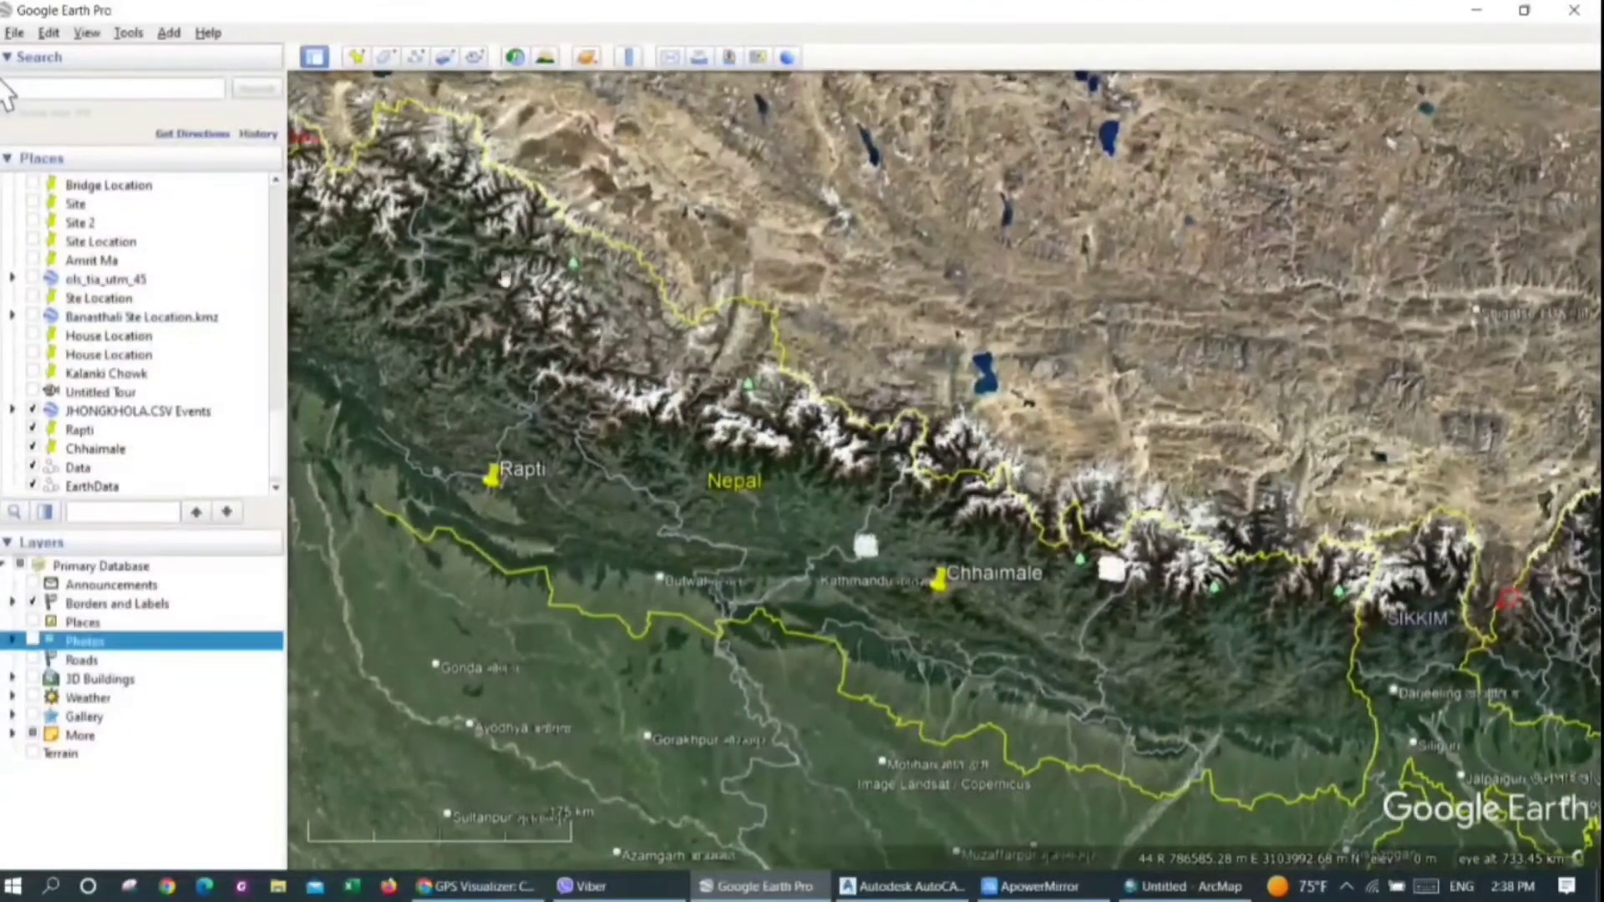
Turn on the grid overlay and view the UTM zones across Nepal and its neighbouring countries
click(87, 33)
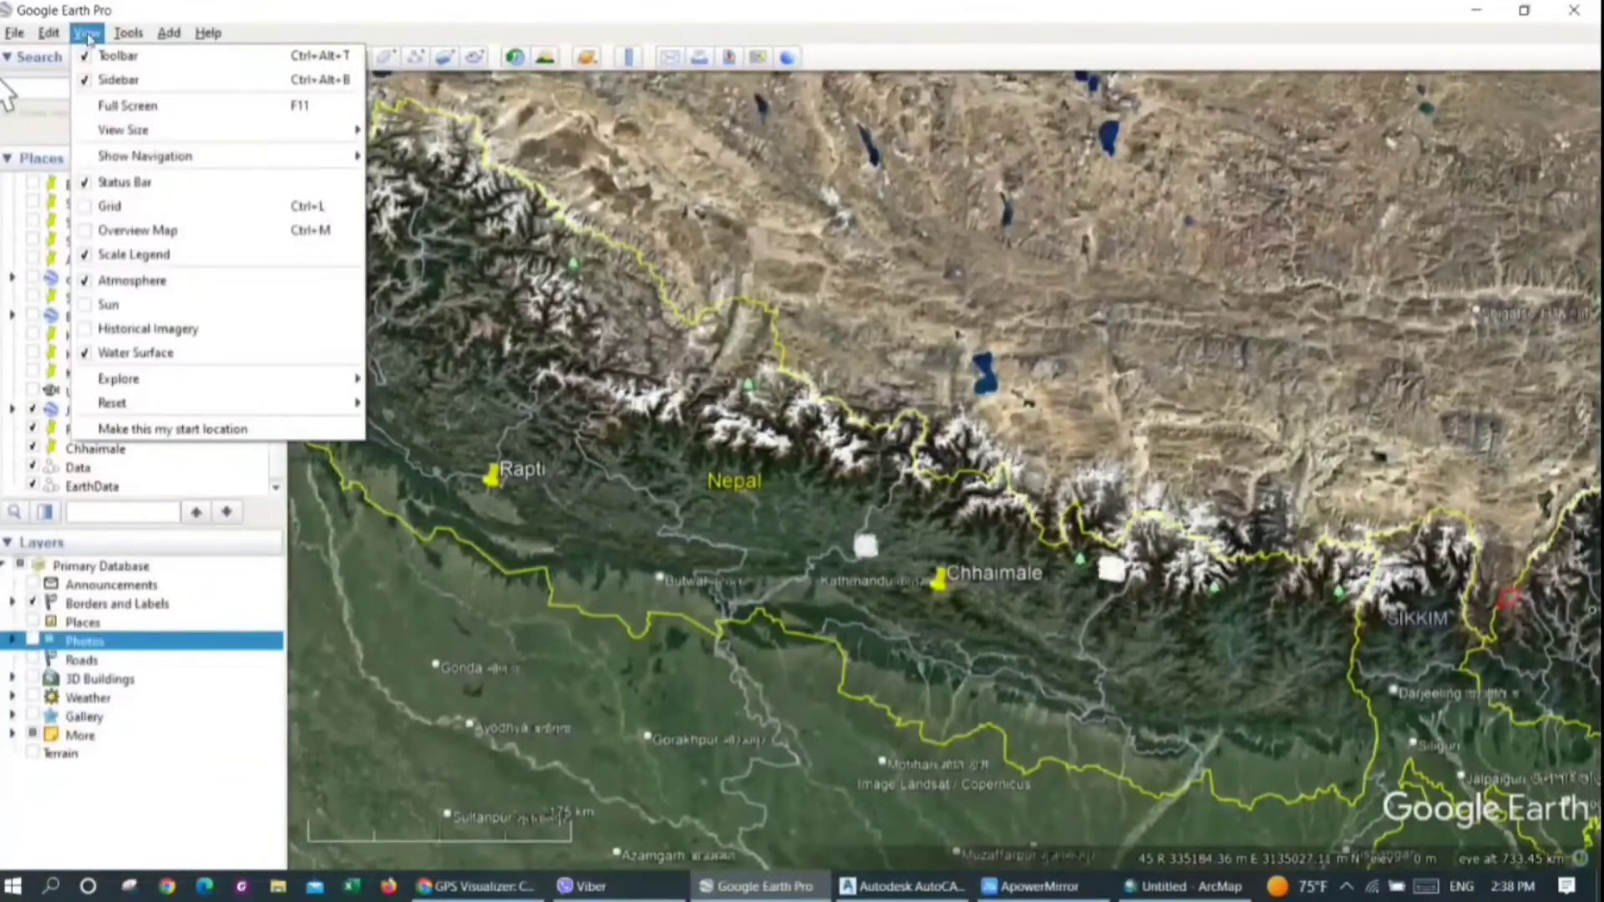
click(87, 207)
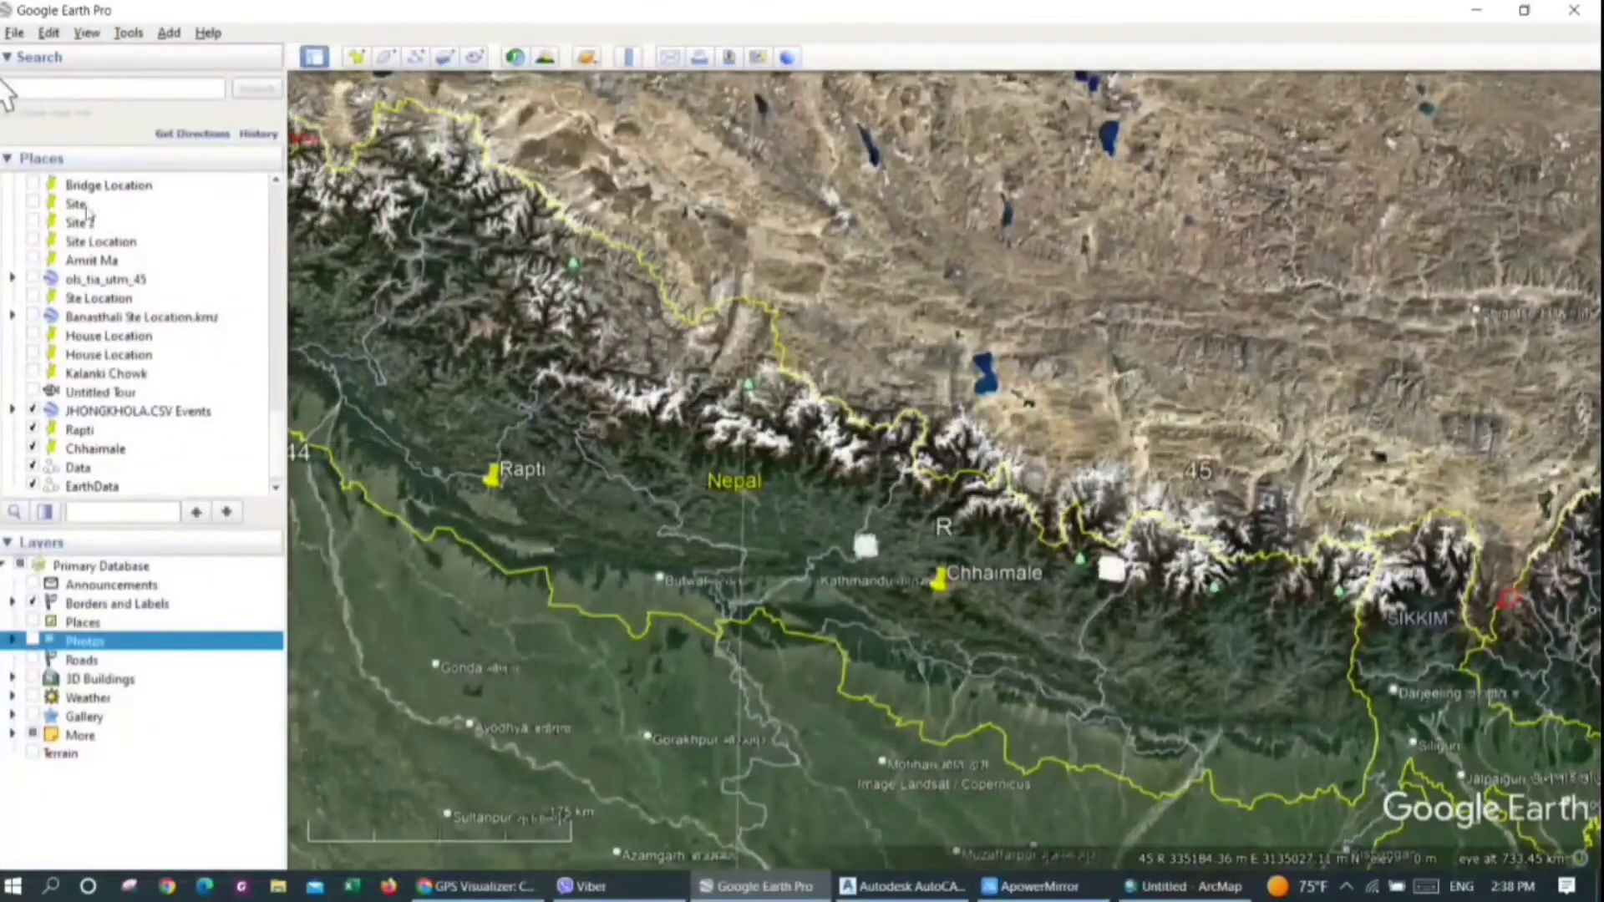
scroll(909, 351, down, 3)
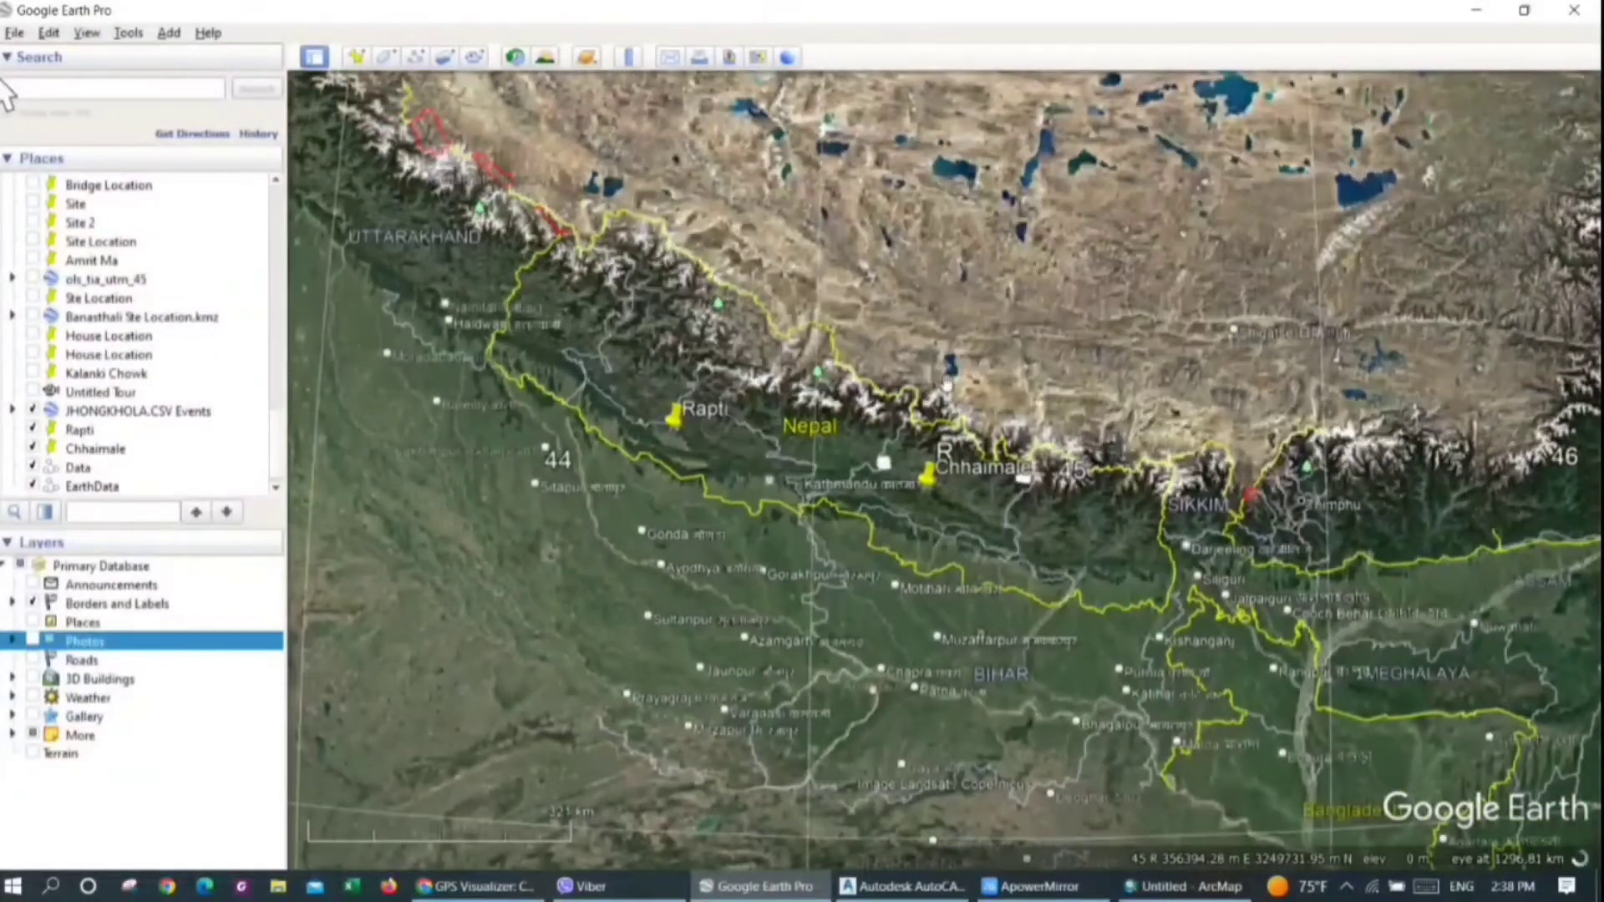
scroll(946, 355, down, 3)
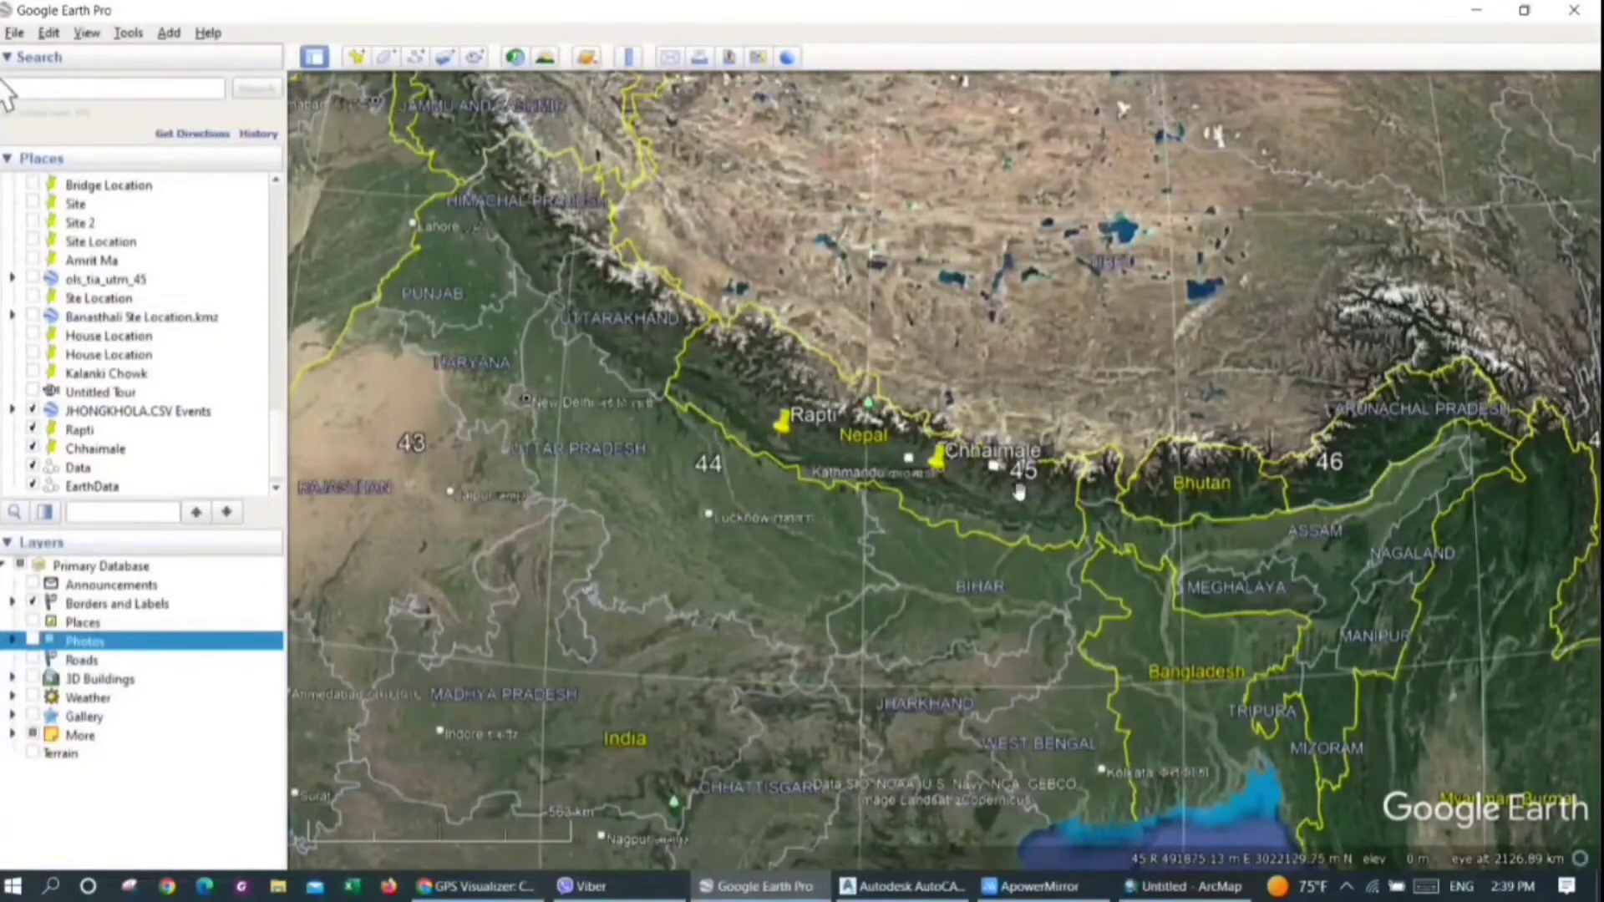
Switch to ArcMap and open the data frame's properties to check its current coordinate system
click(1182, 887)
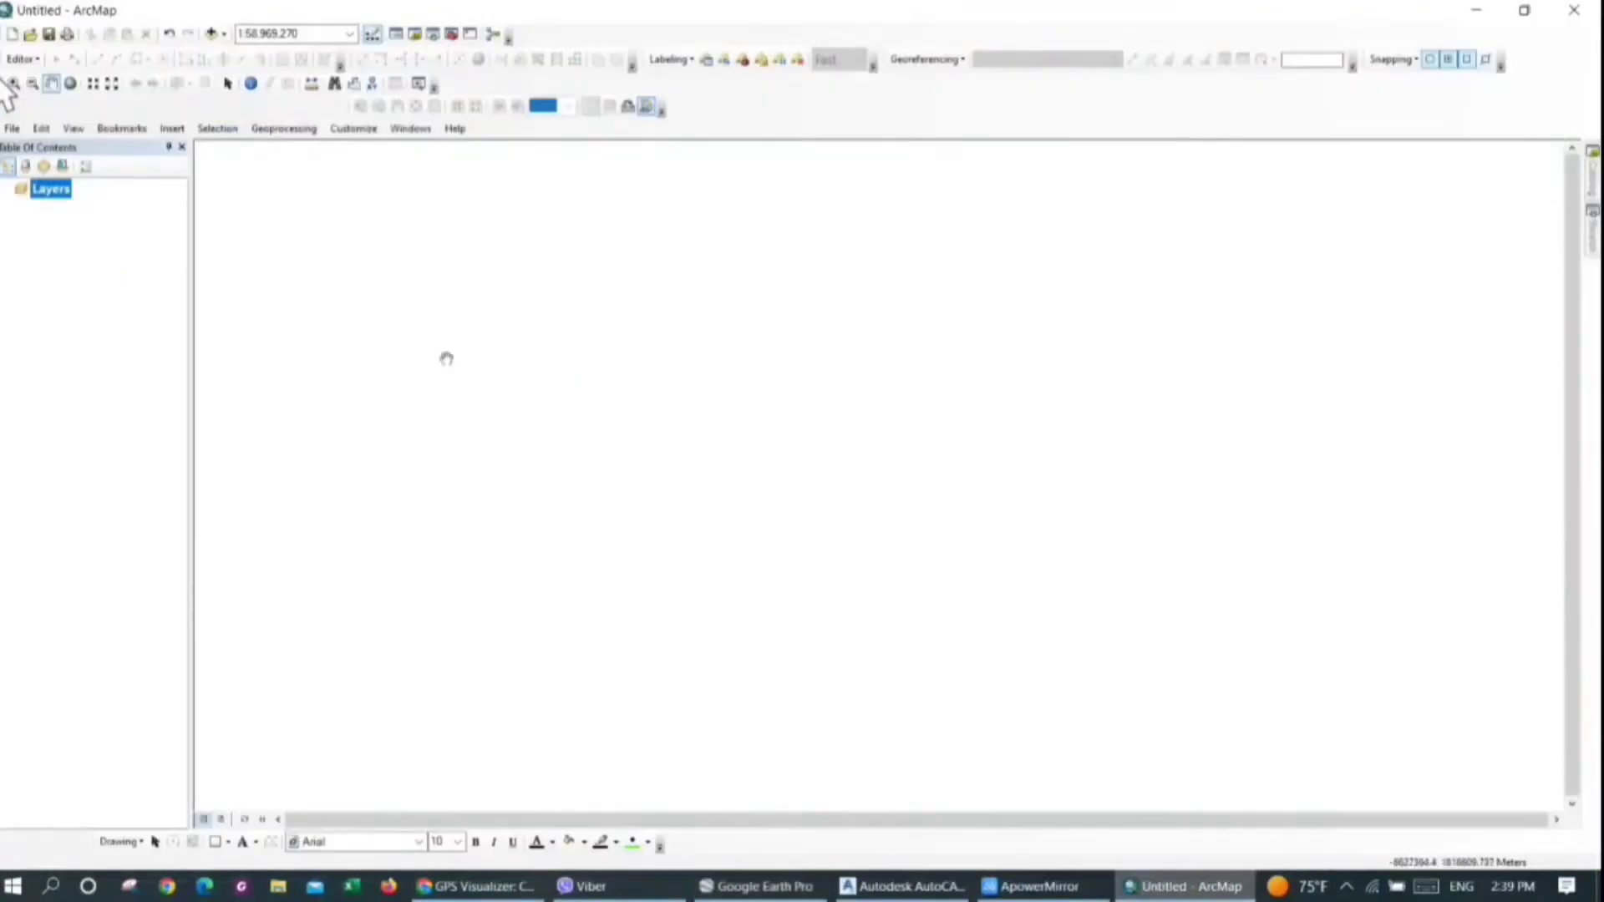
click(51, 189)
right_click(72, 199)
click(148, 558)
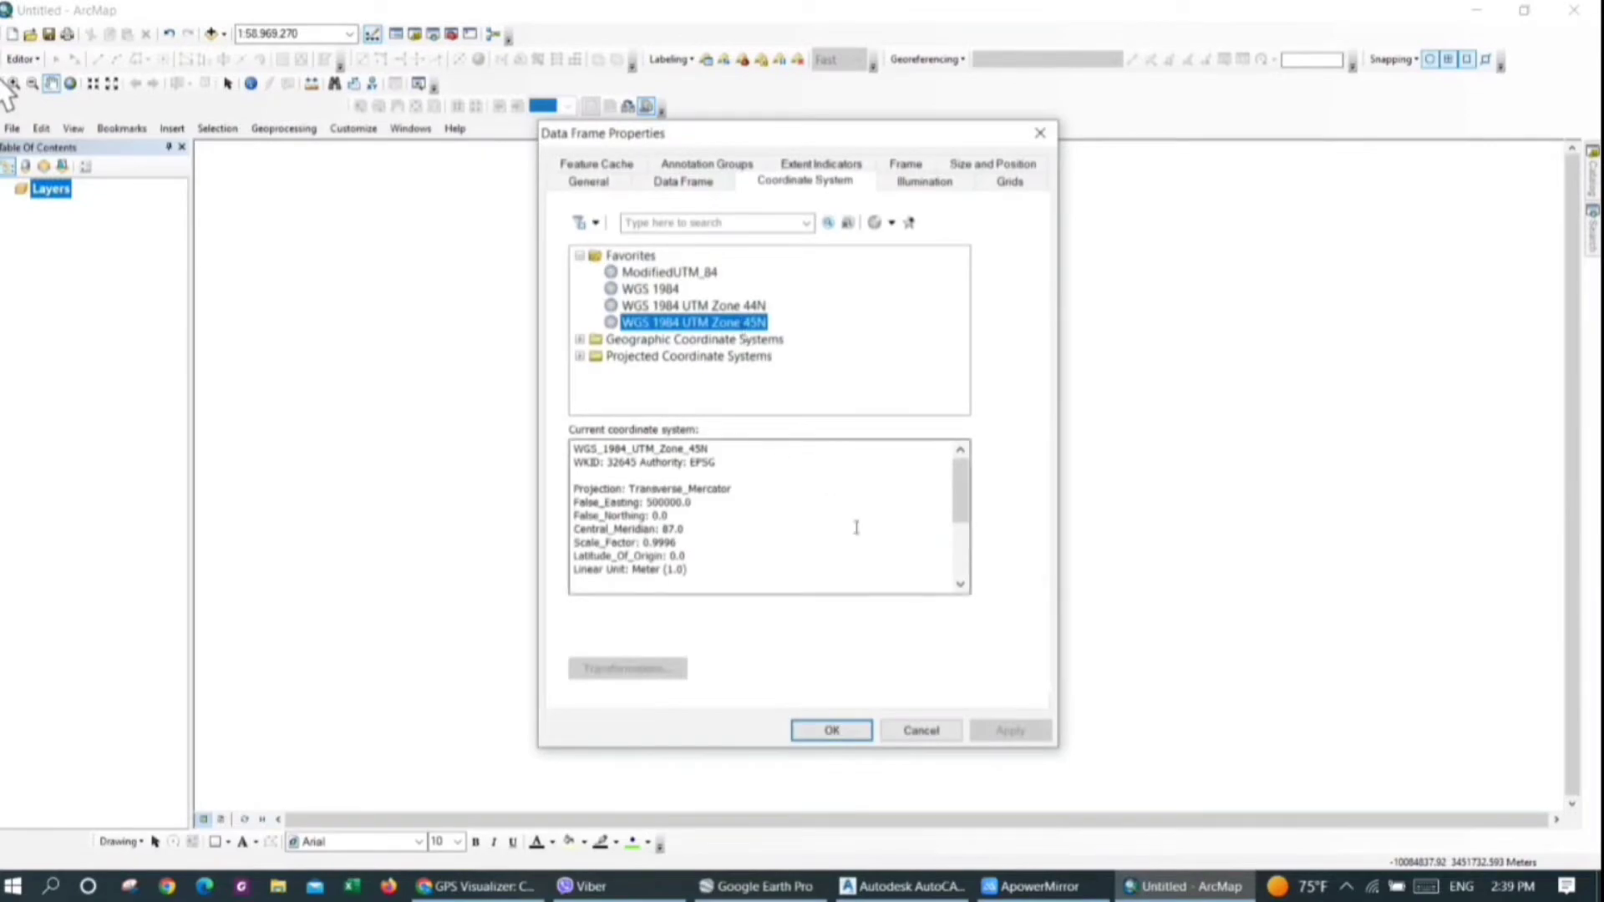
Examine which UTM grid zone contains the EarthData path in Google Earth, and accept WGS 1984 UTM Zone 45N for ArcMap's data frame
click(756, 887)
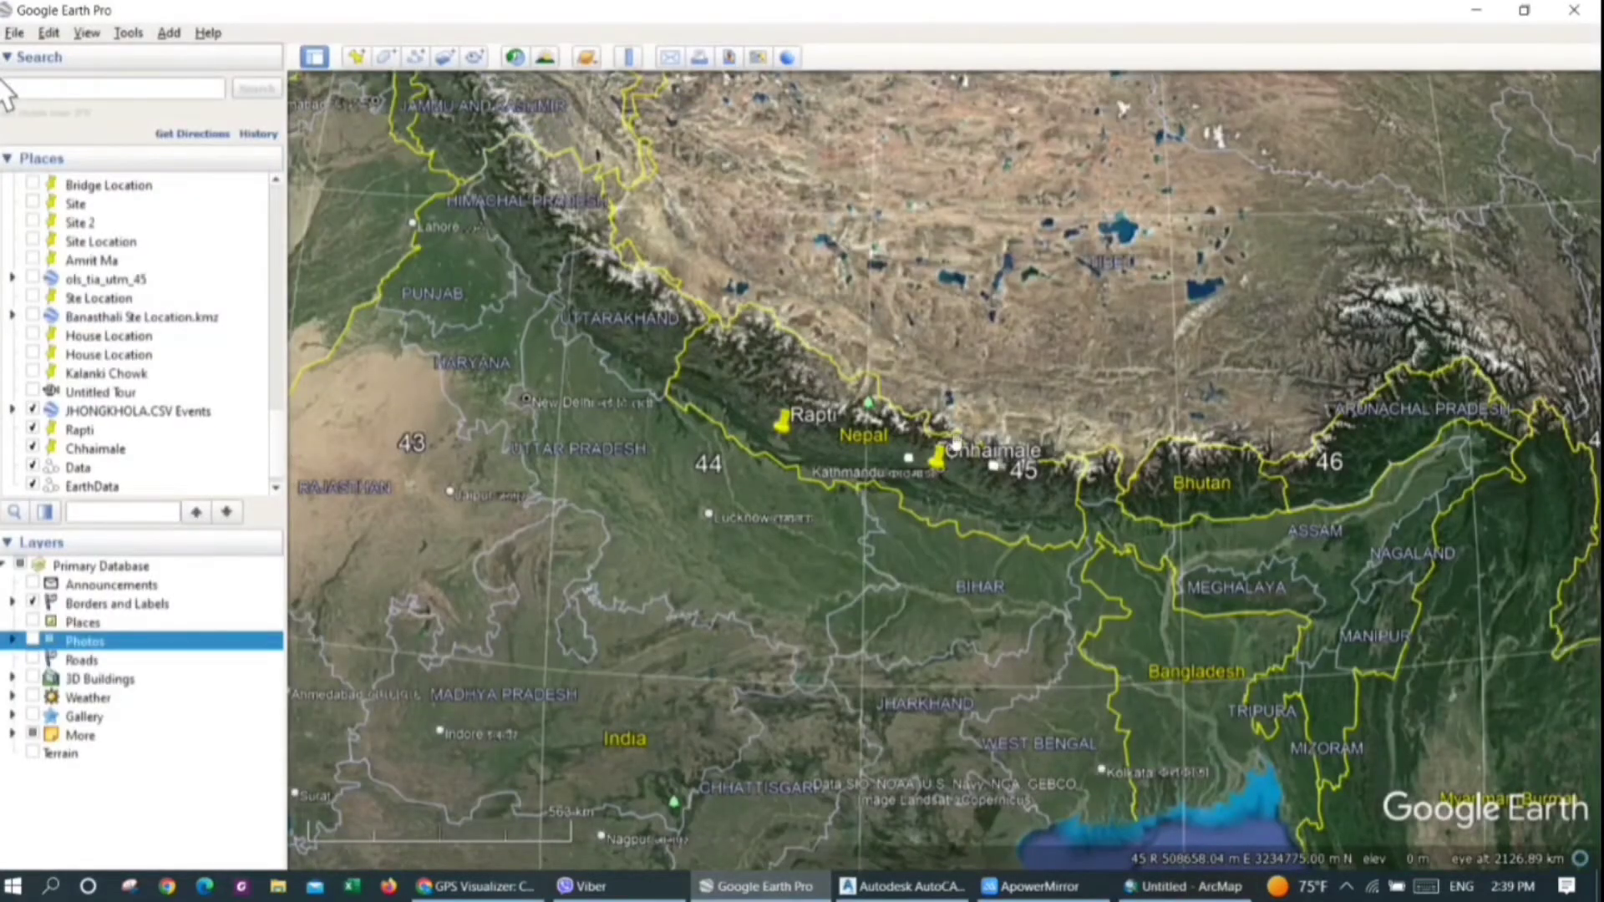
scroll(961, 439, up, 3)
scroll(1078, 496, up, 1)
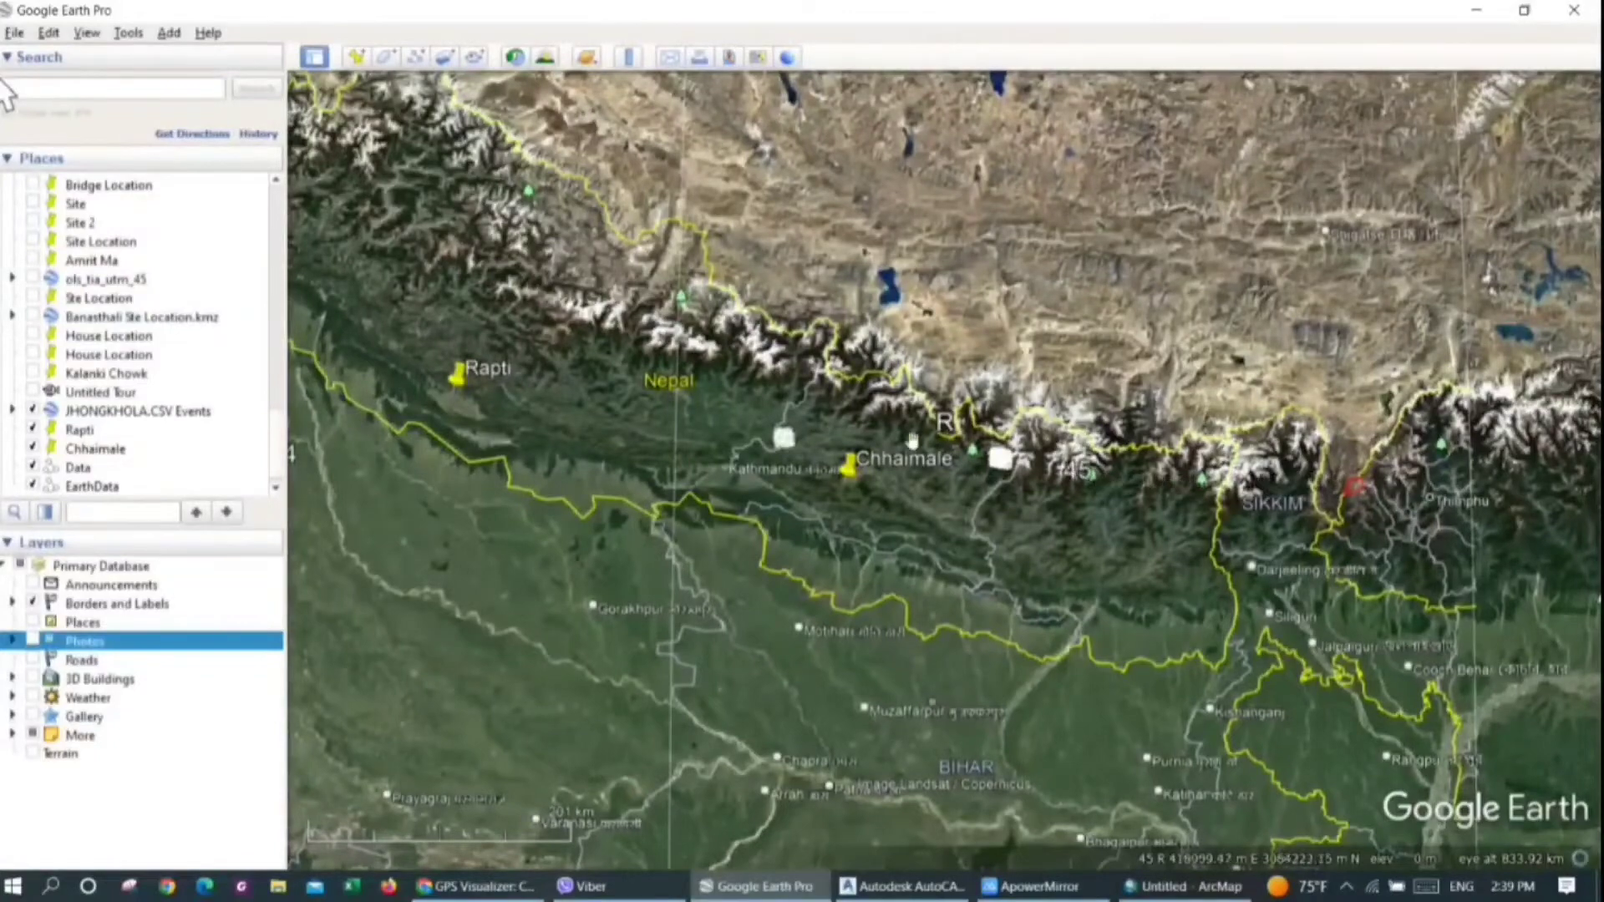
scroll(1050, 384, down, 4)
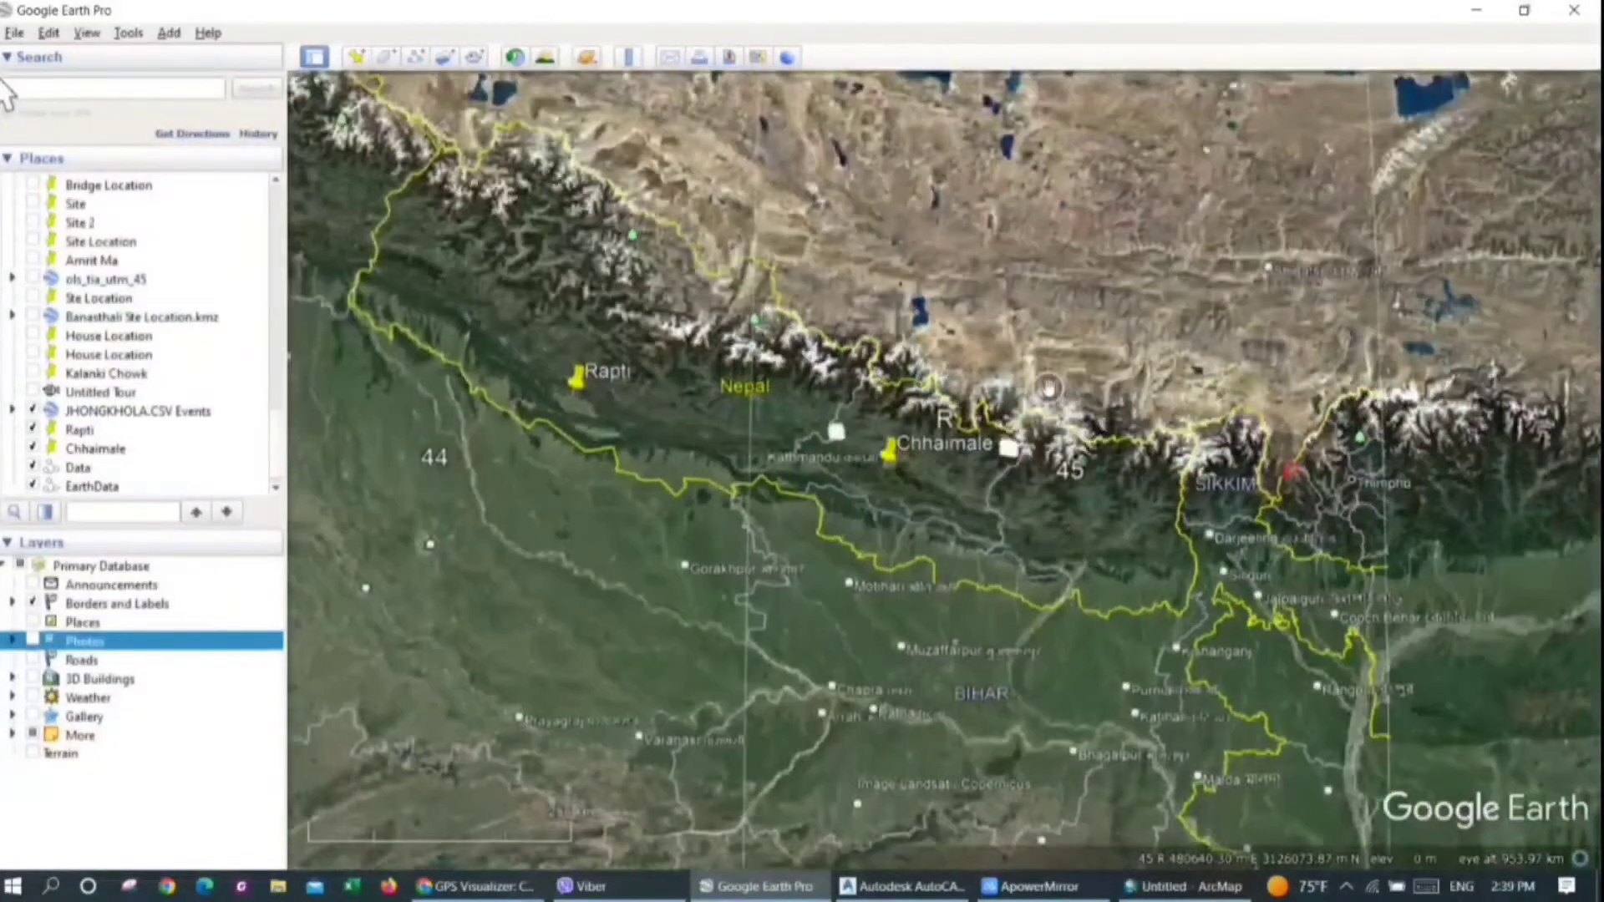
scroll(1050, 387, down, 2)
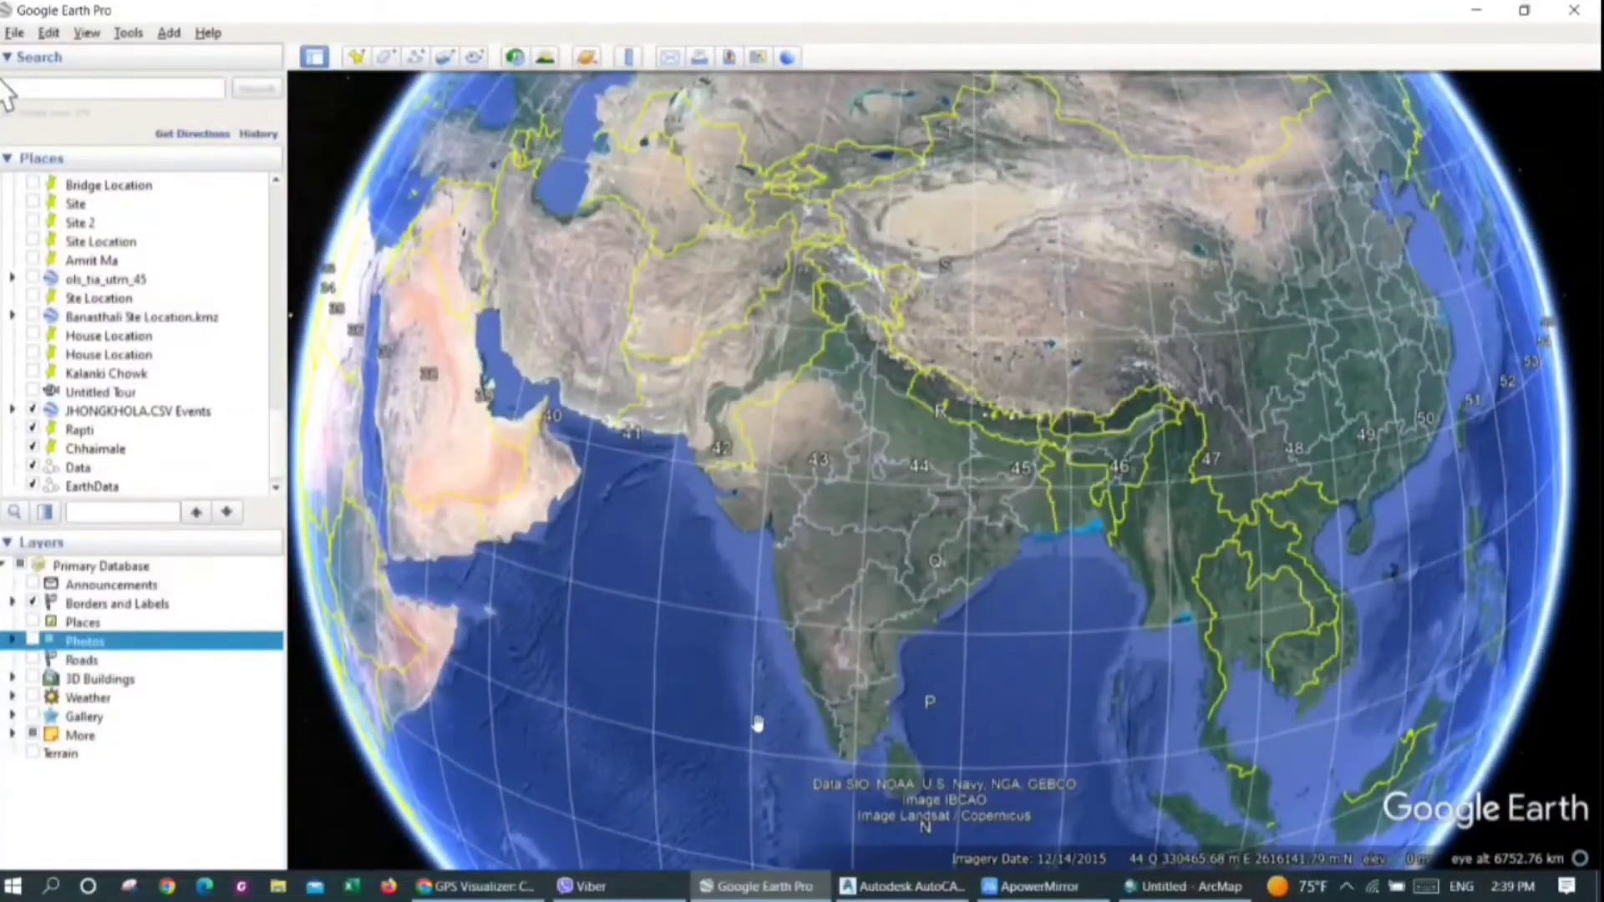
drag(916, 710, 916, 553)
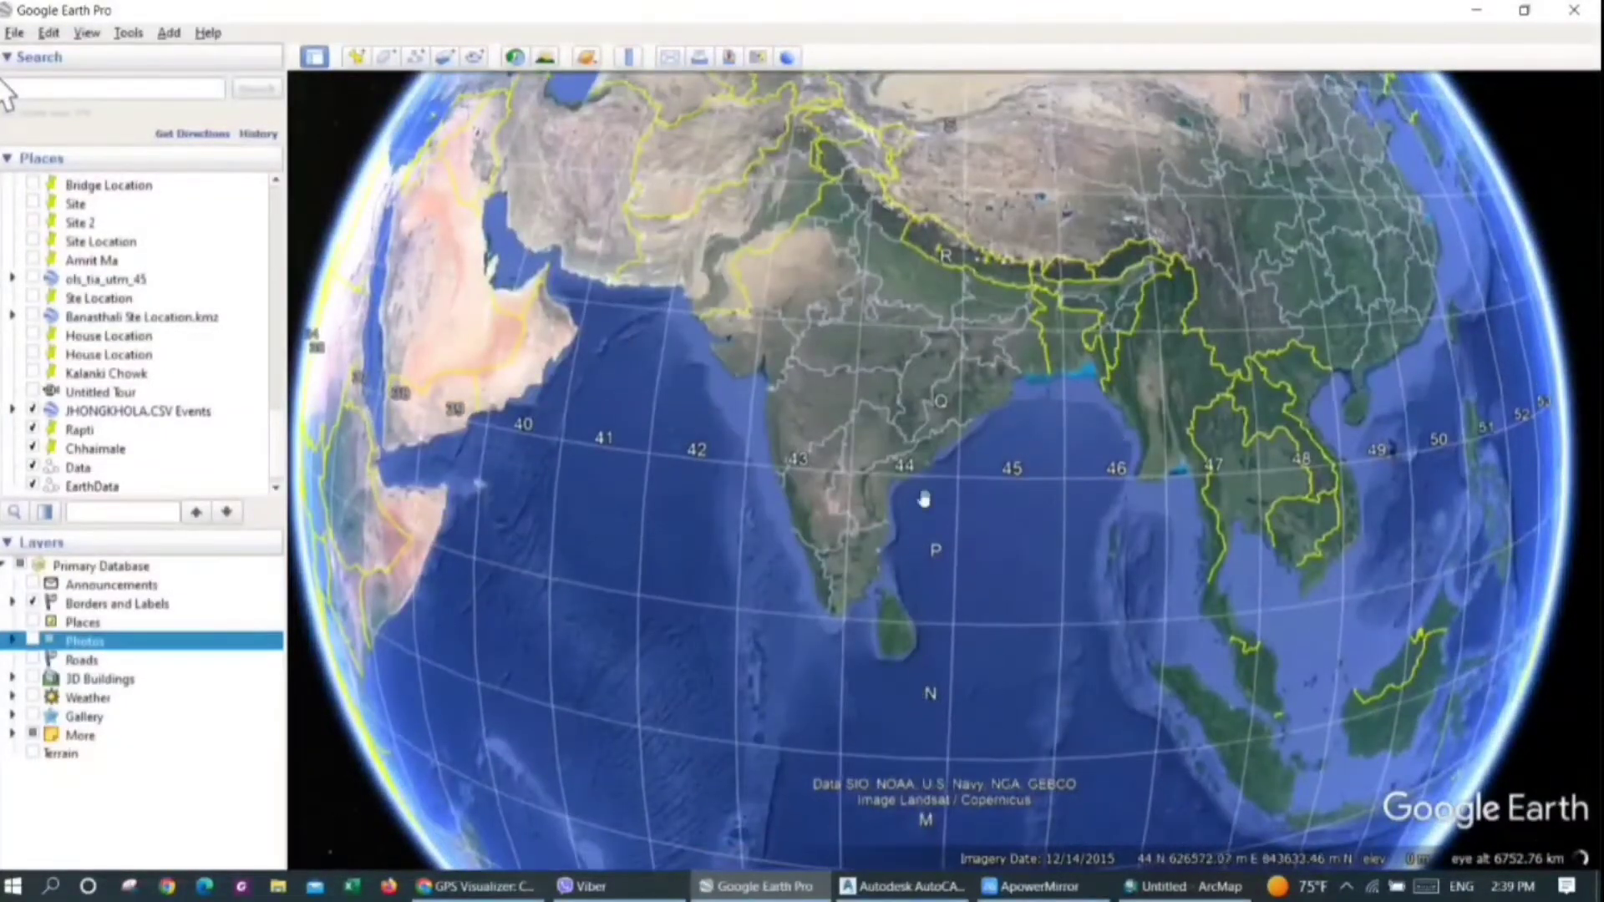
drag(929, 479, 933, 553)
scroll(940, 382, up, 5)
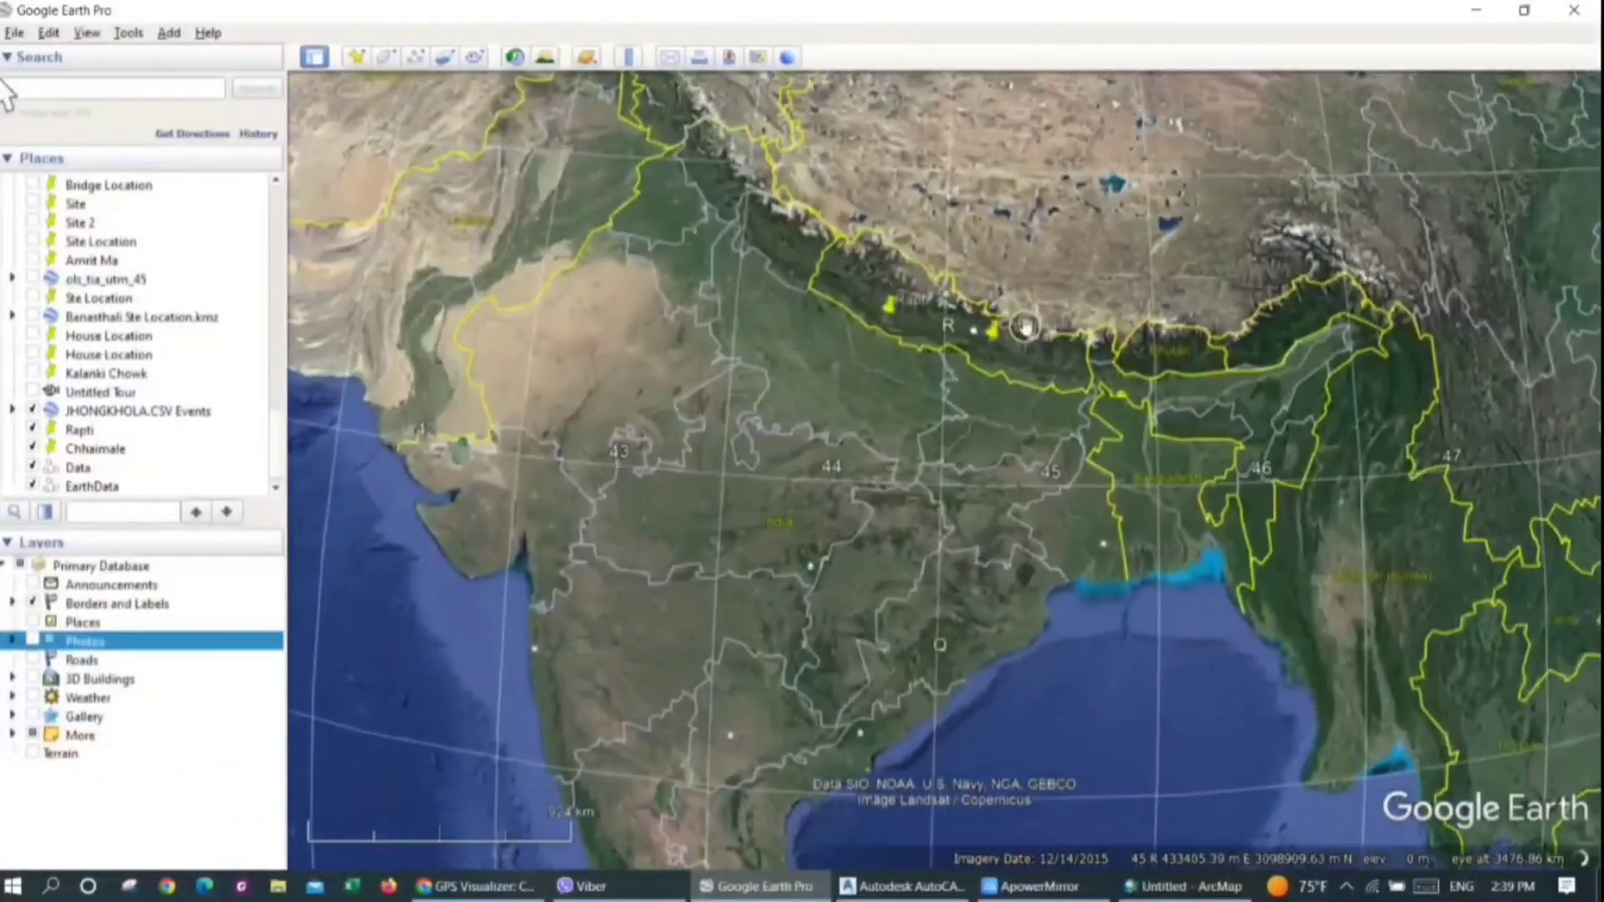
scroll(1054, 343, up, 5)
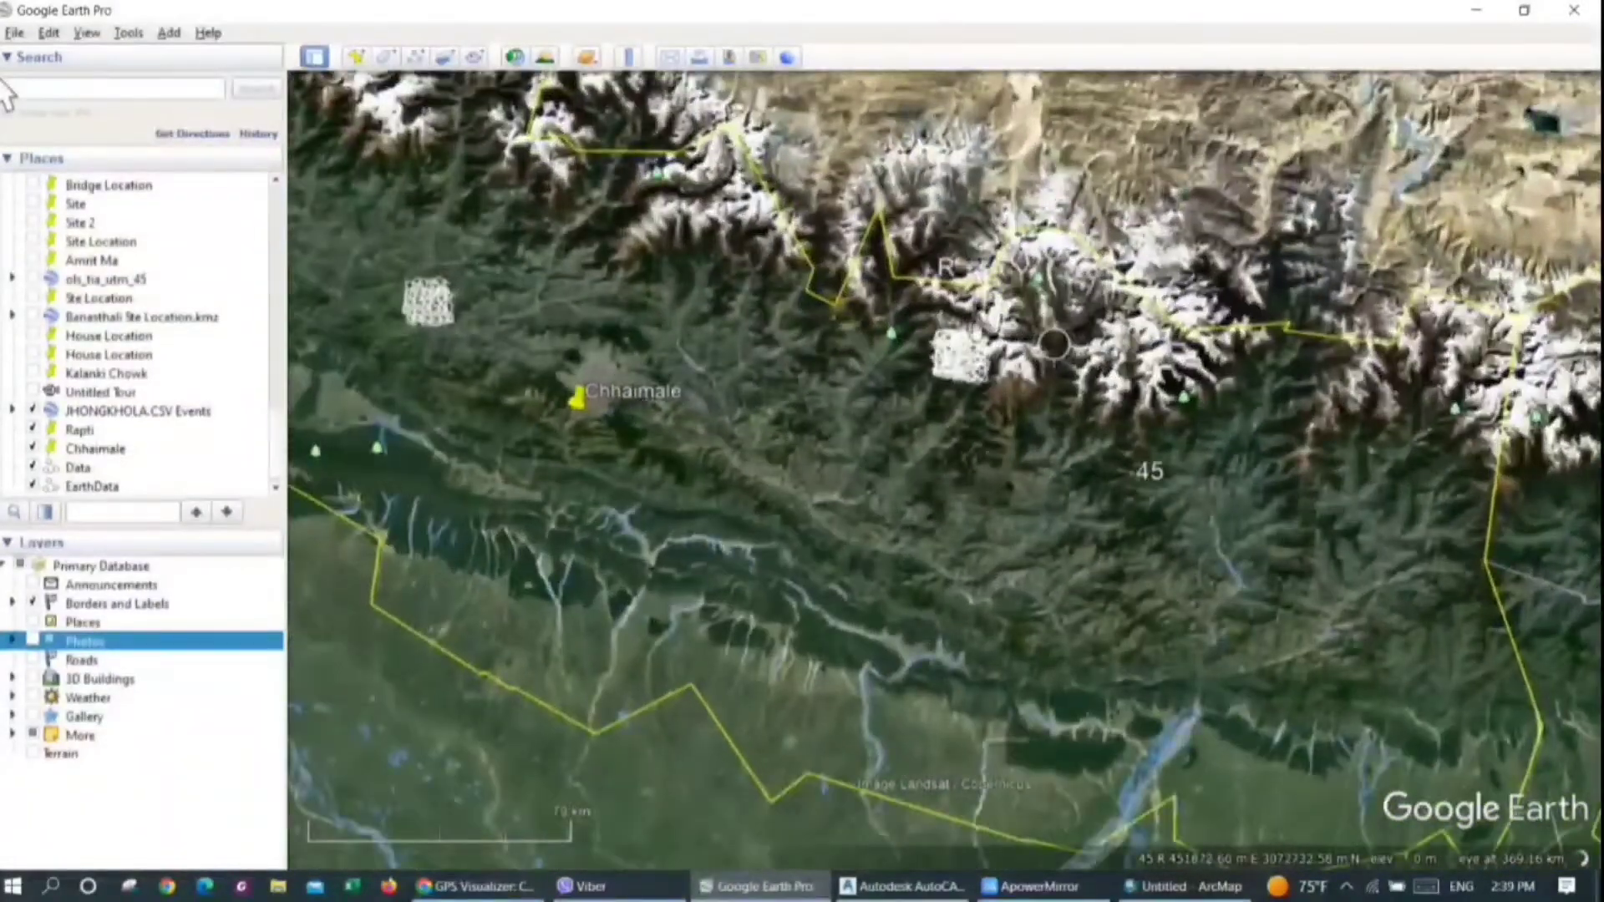
scroll(901, 330, up, 3)
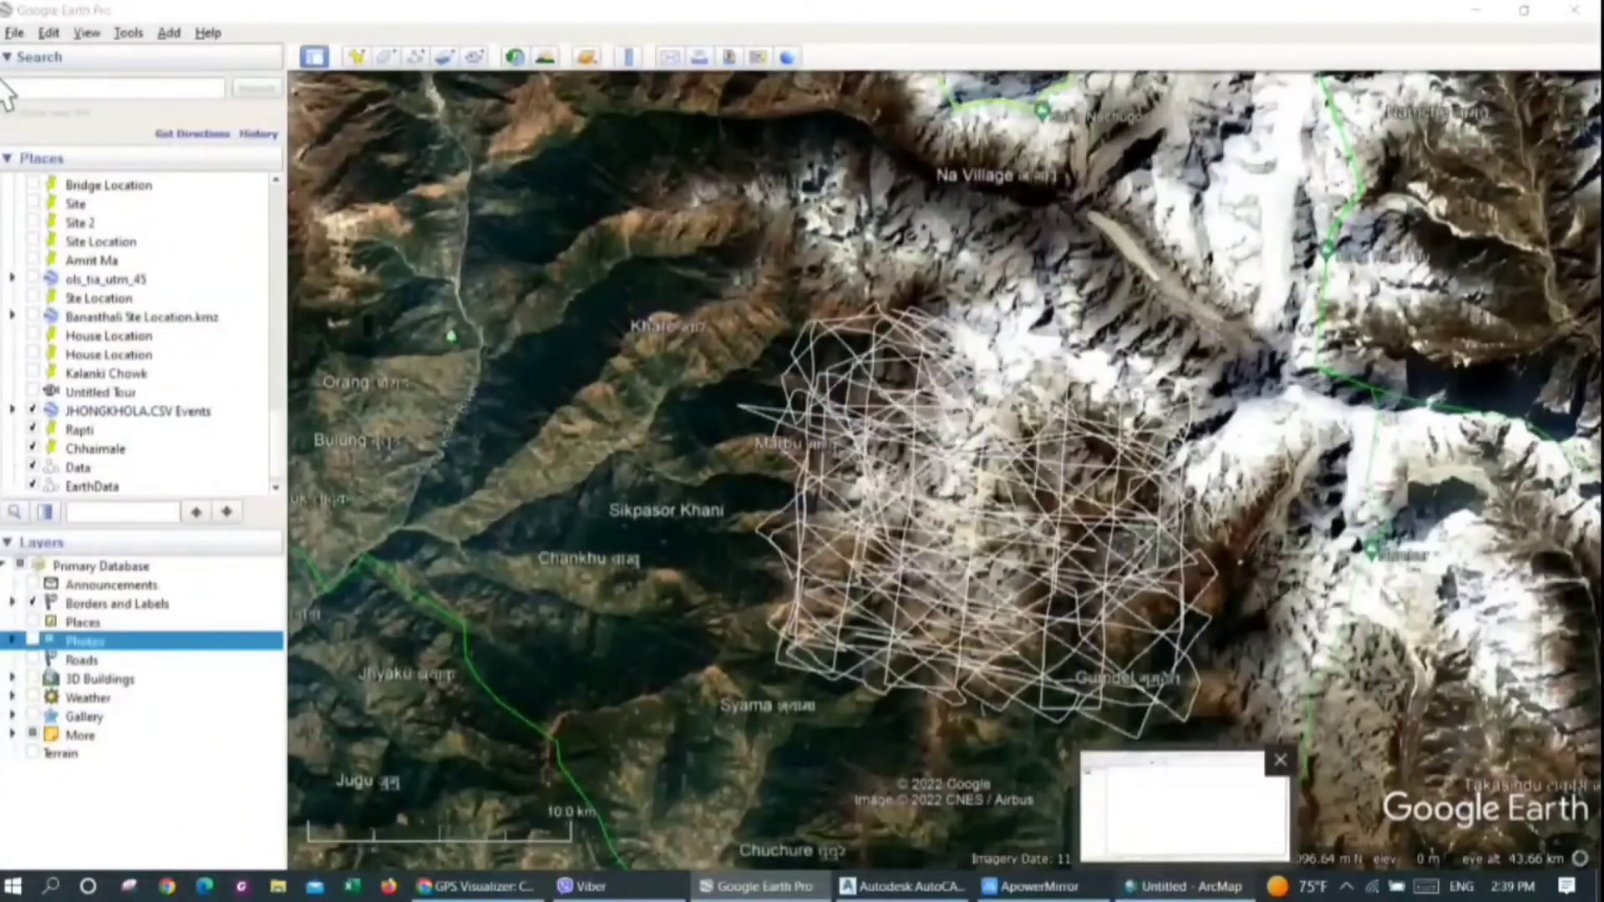
click(1187, 885)
click(833, 731)
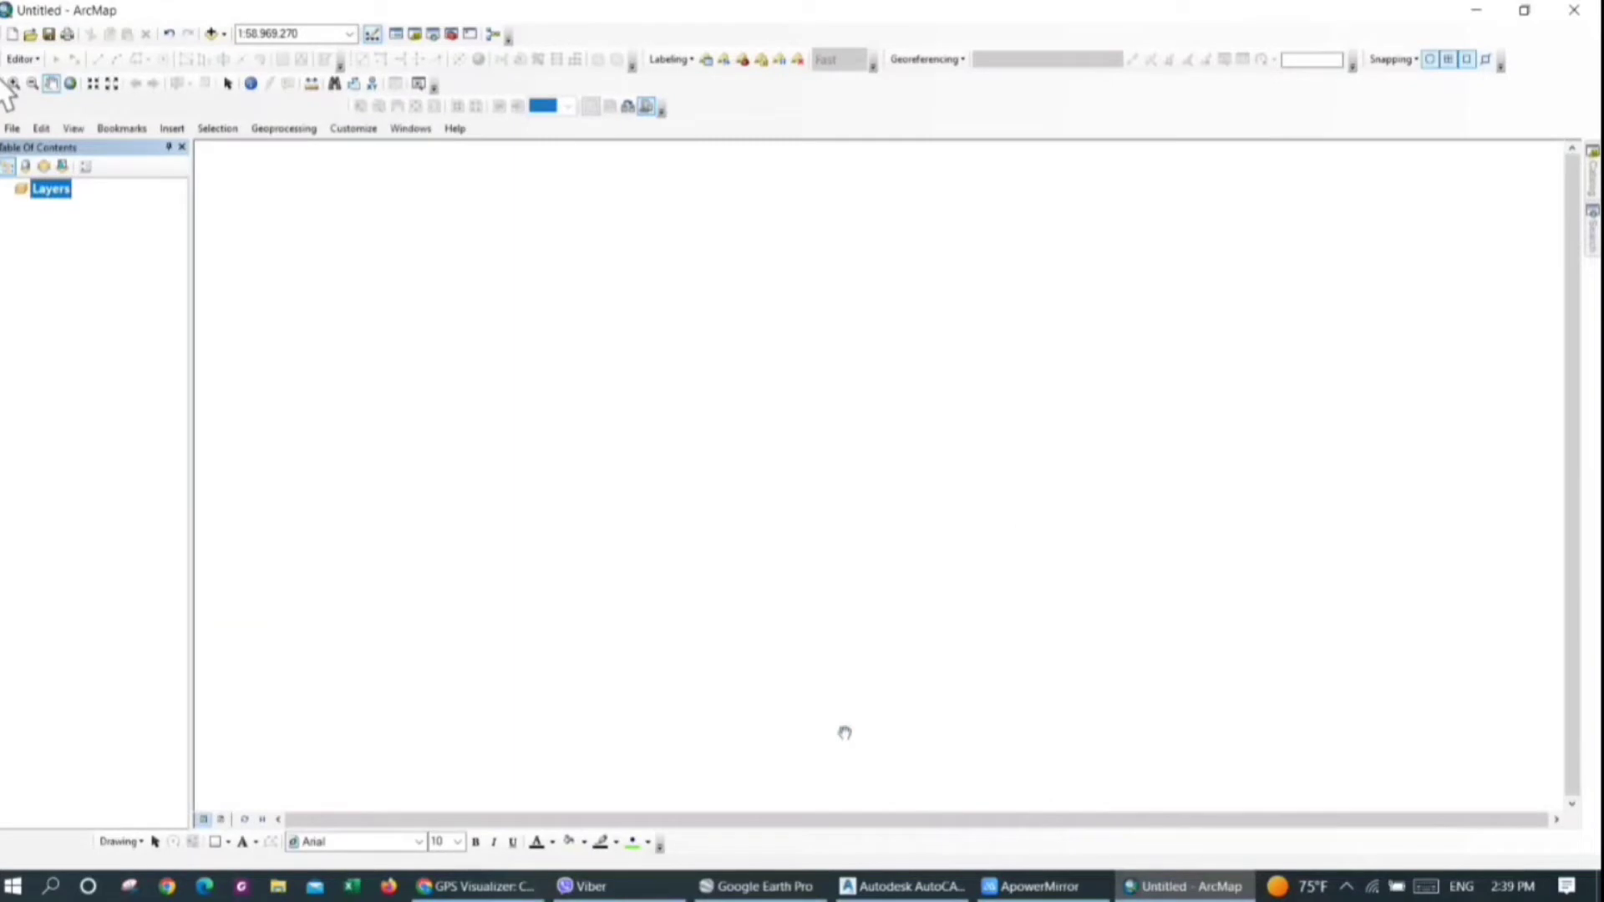
click(211, 35)
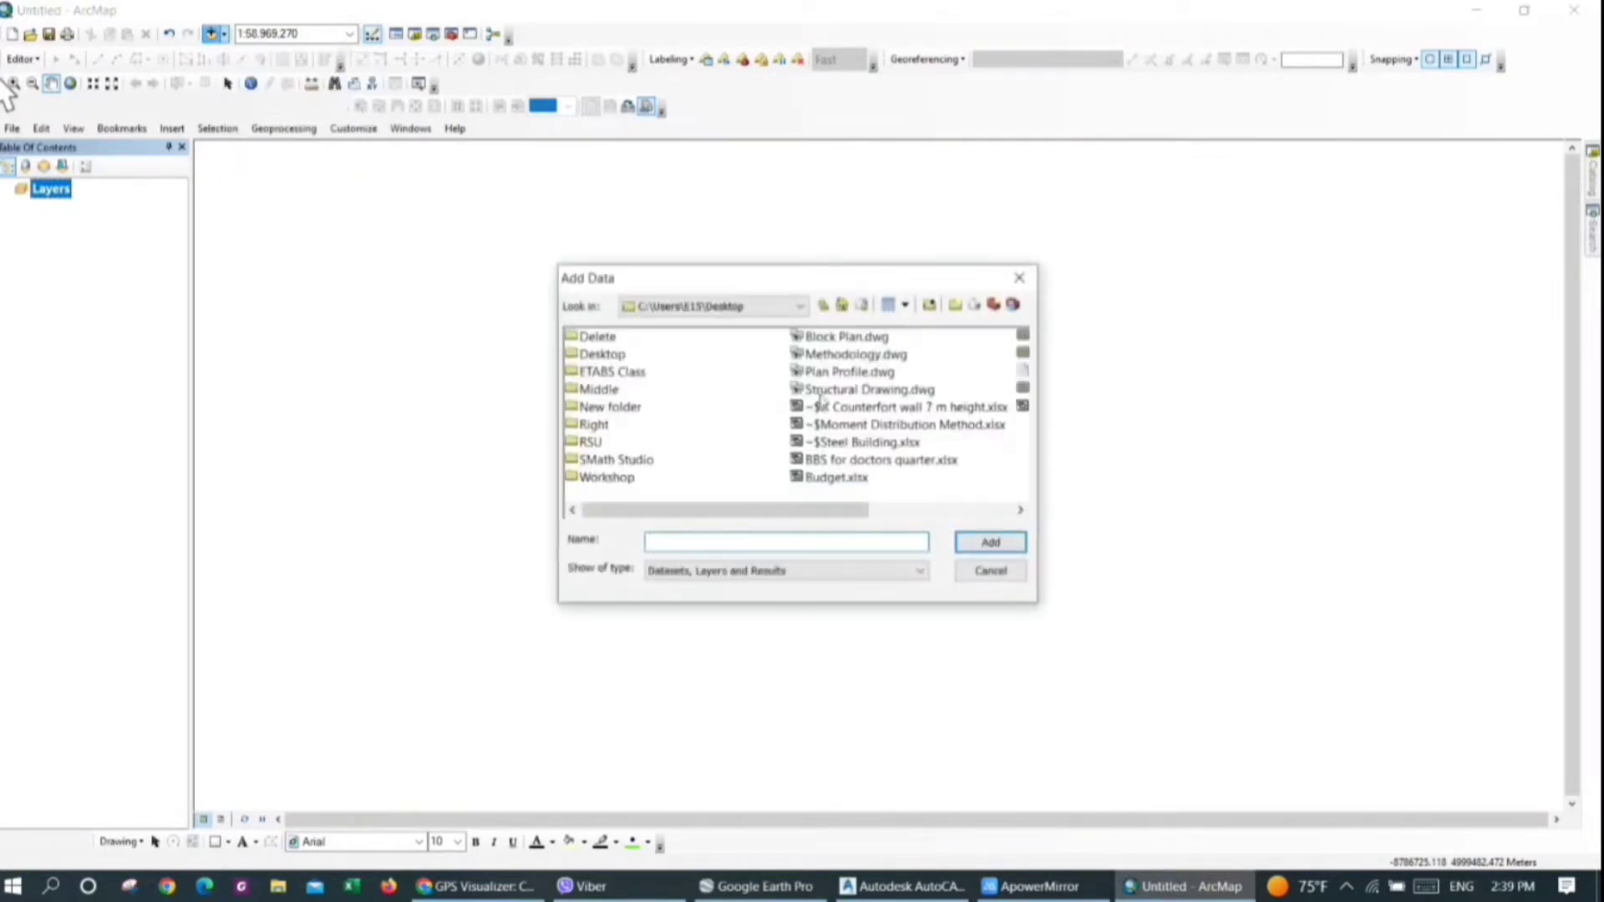
click(801, 306)
click(800, 306)
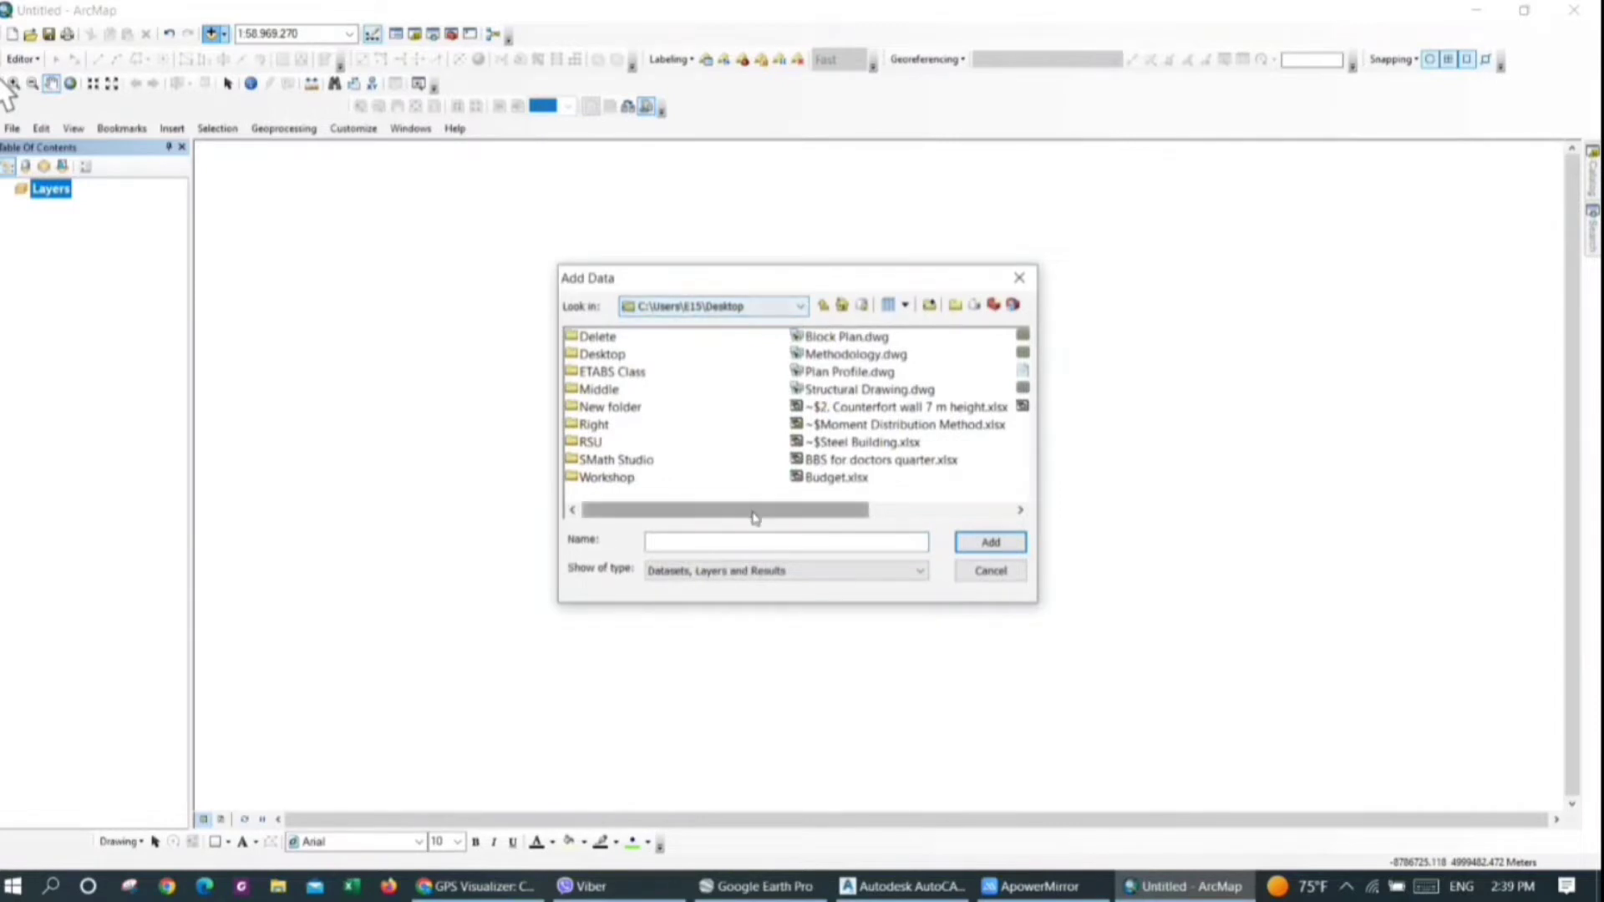
drag(755, 517, 932, 514)
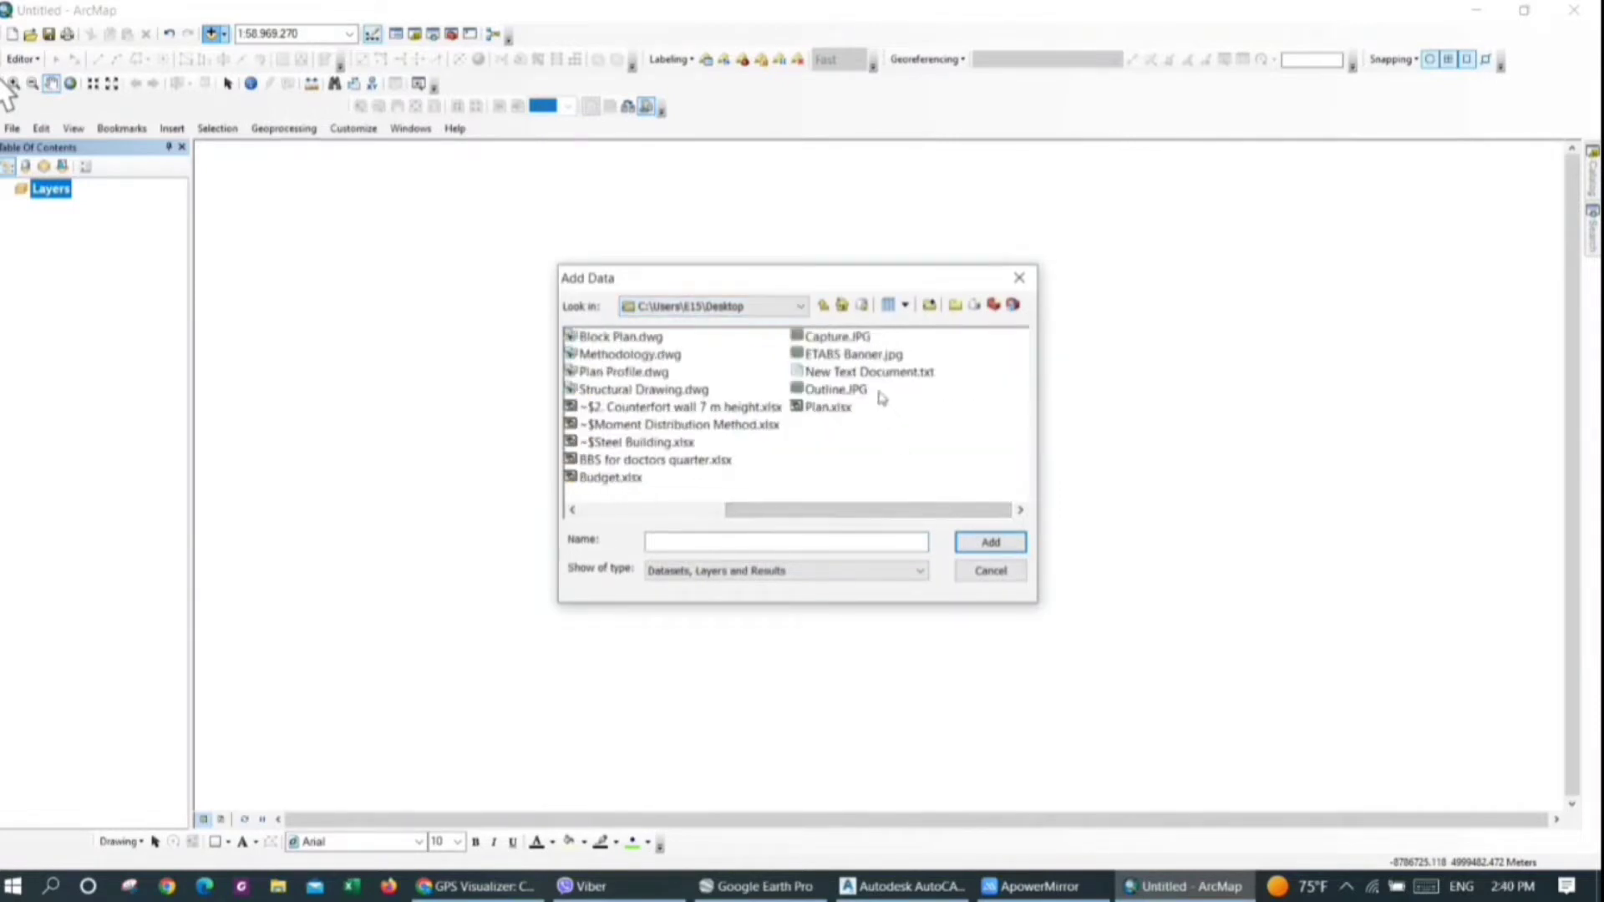
drag(817, 518, 675, 518)
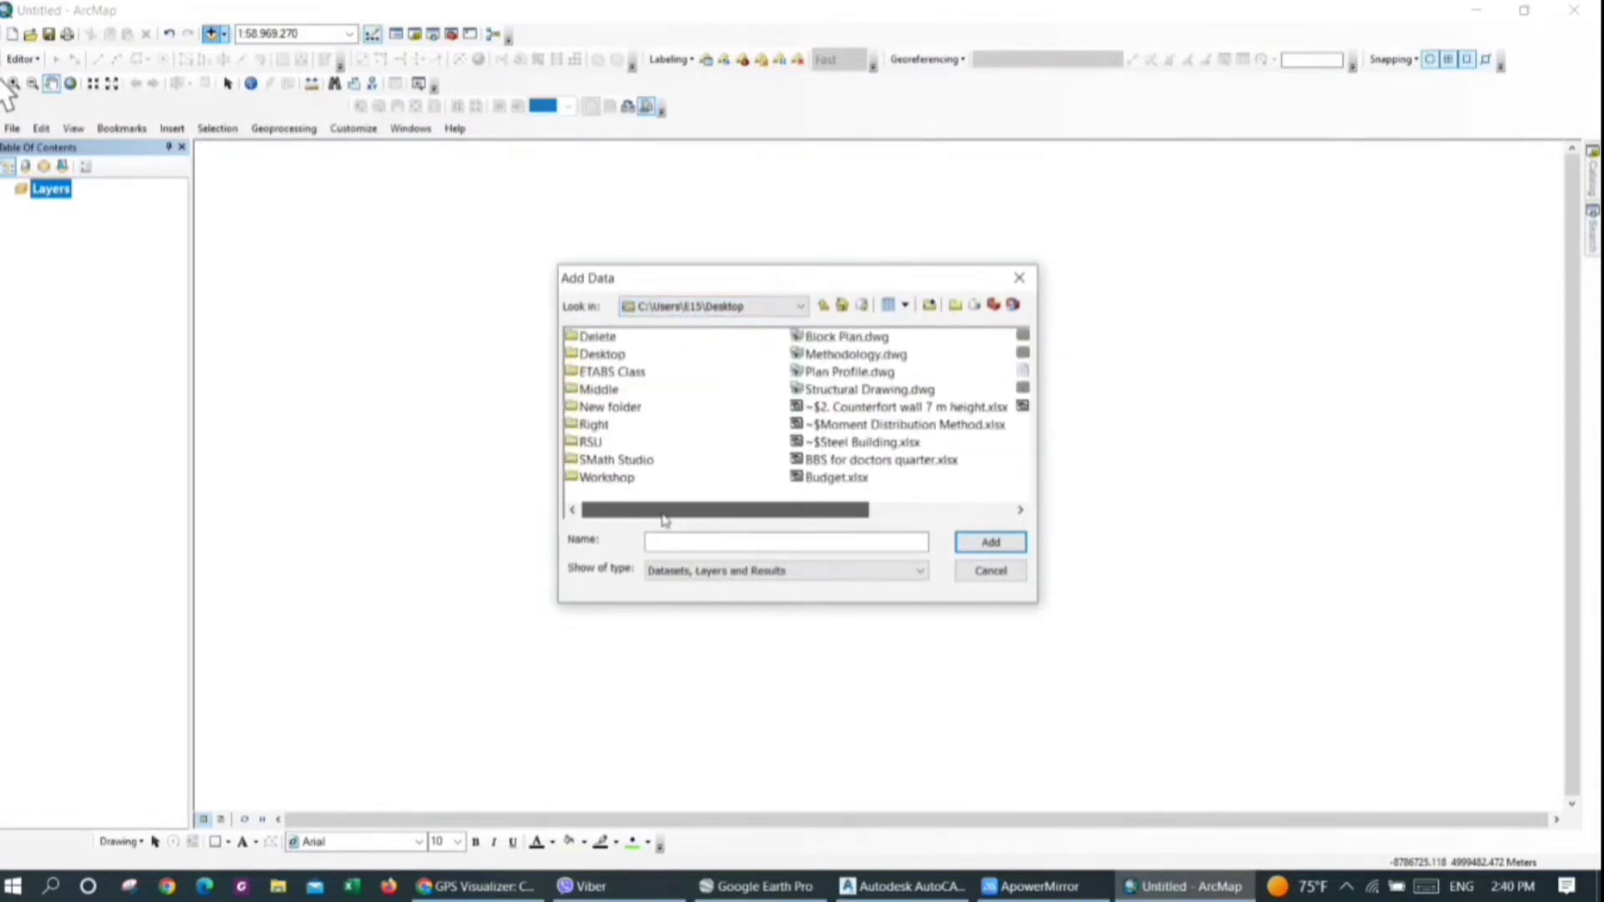
click(1023, 275)
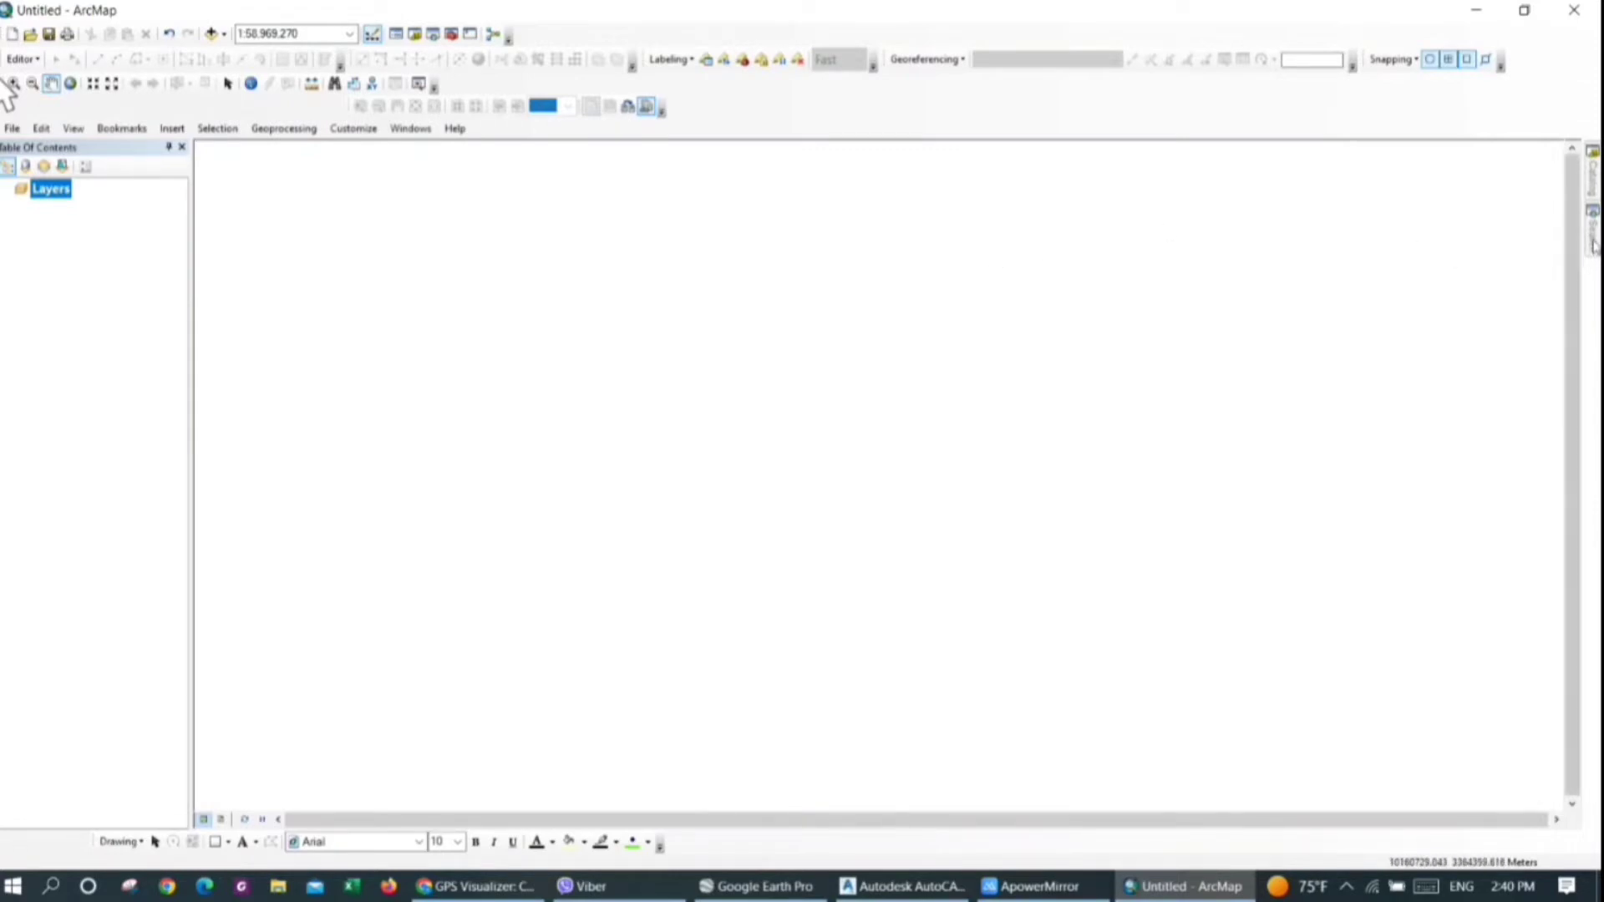
Search the ArcMap tools for "Gpx" and open the GPX To Features conversion tool
mouse_move(1593, 244)
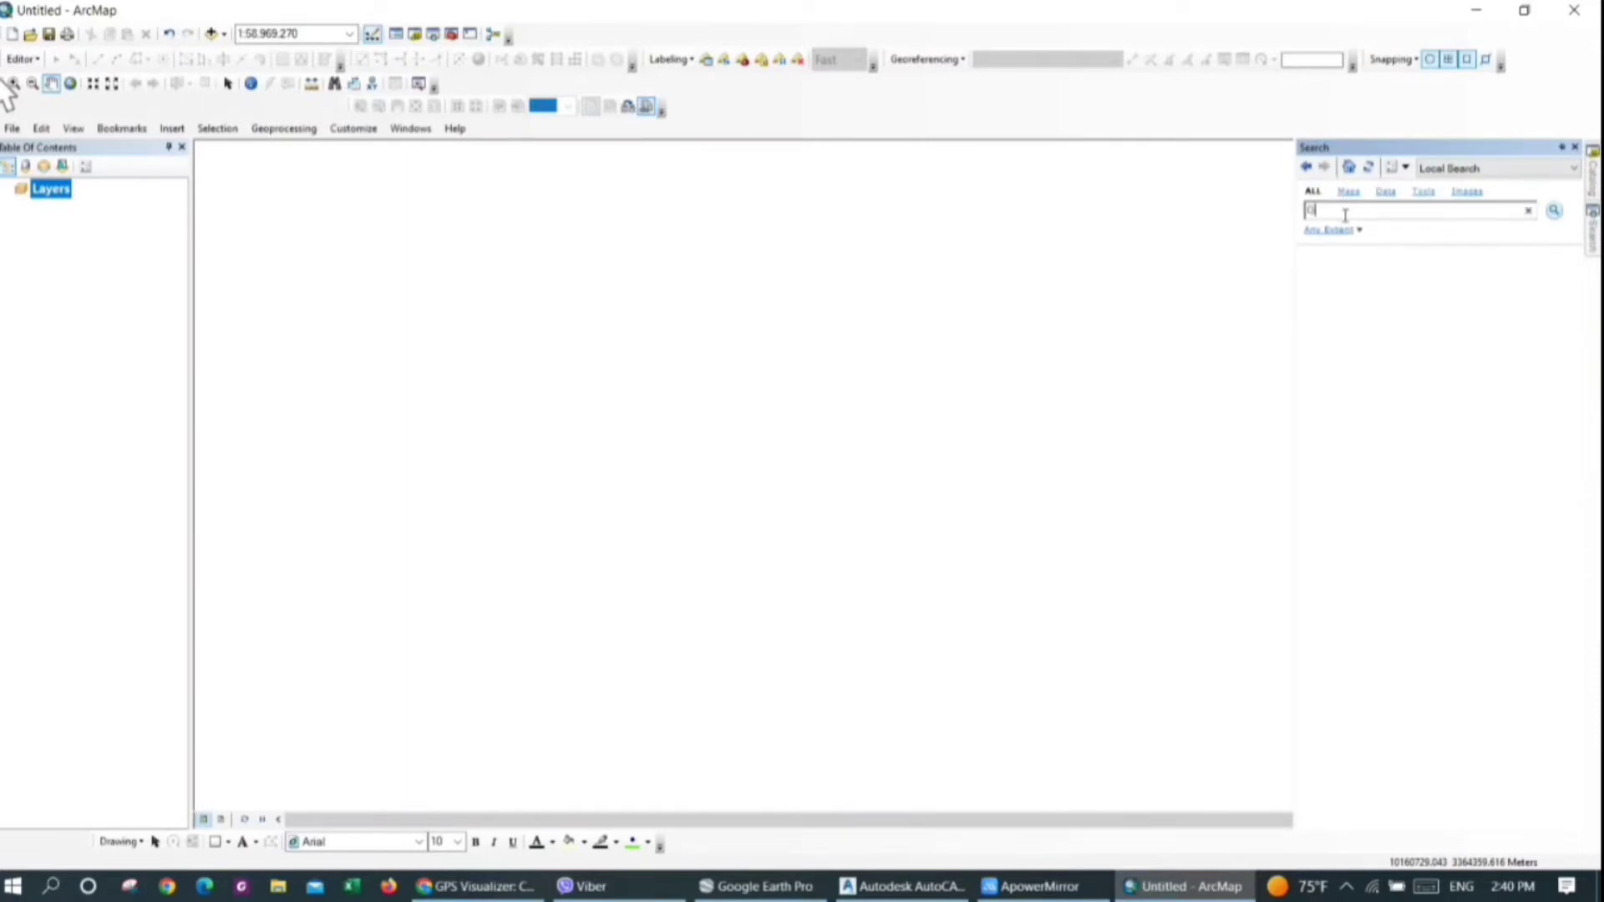
click(1345, 215)
text(Gps)
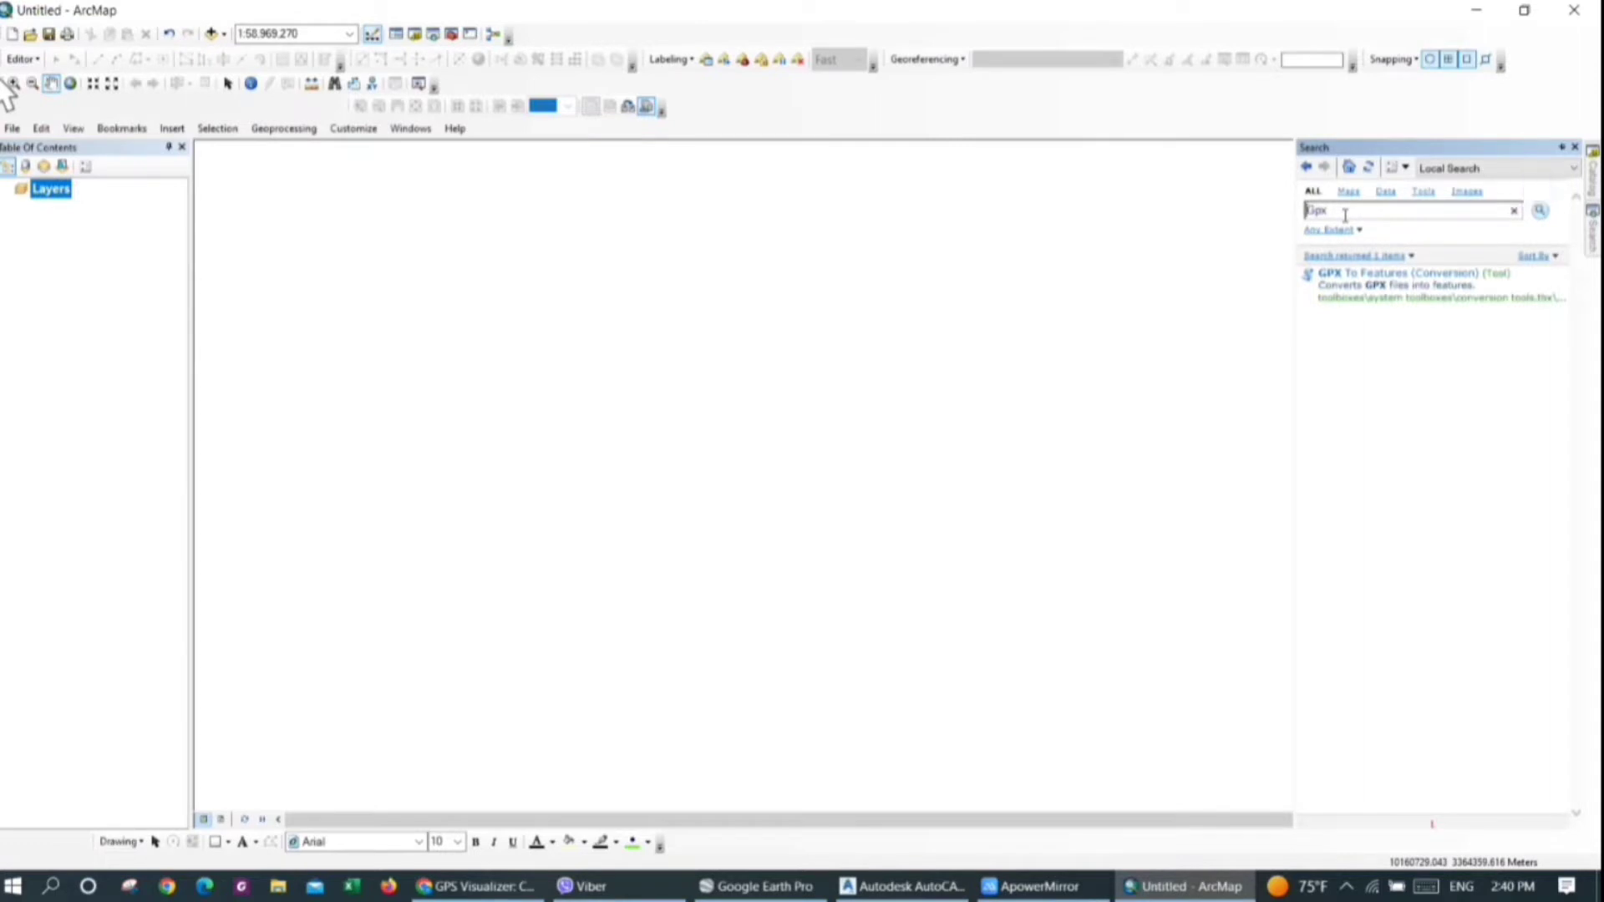
click(1447, 275)
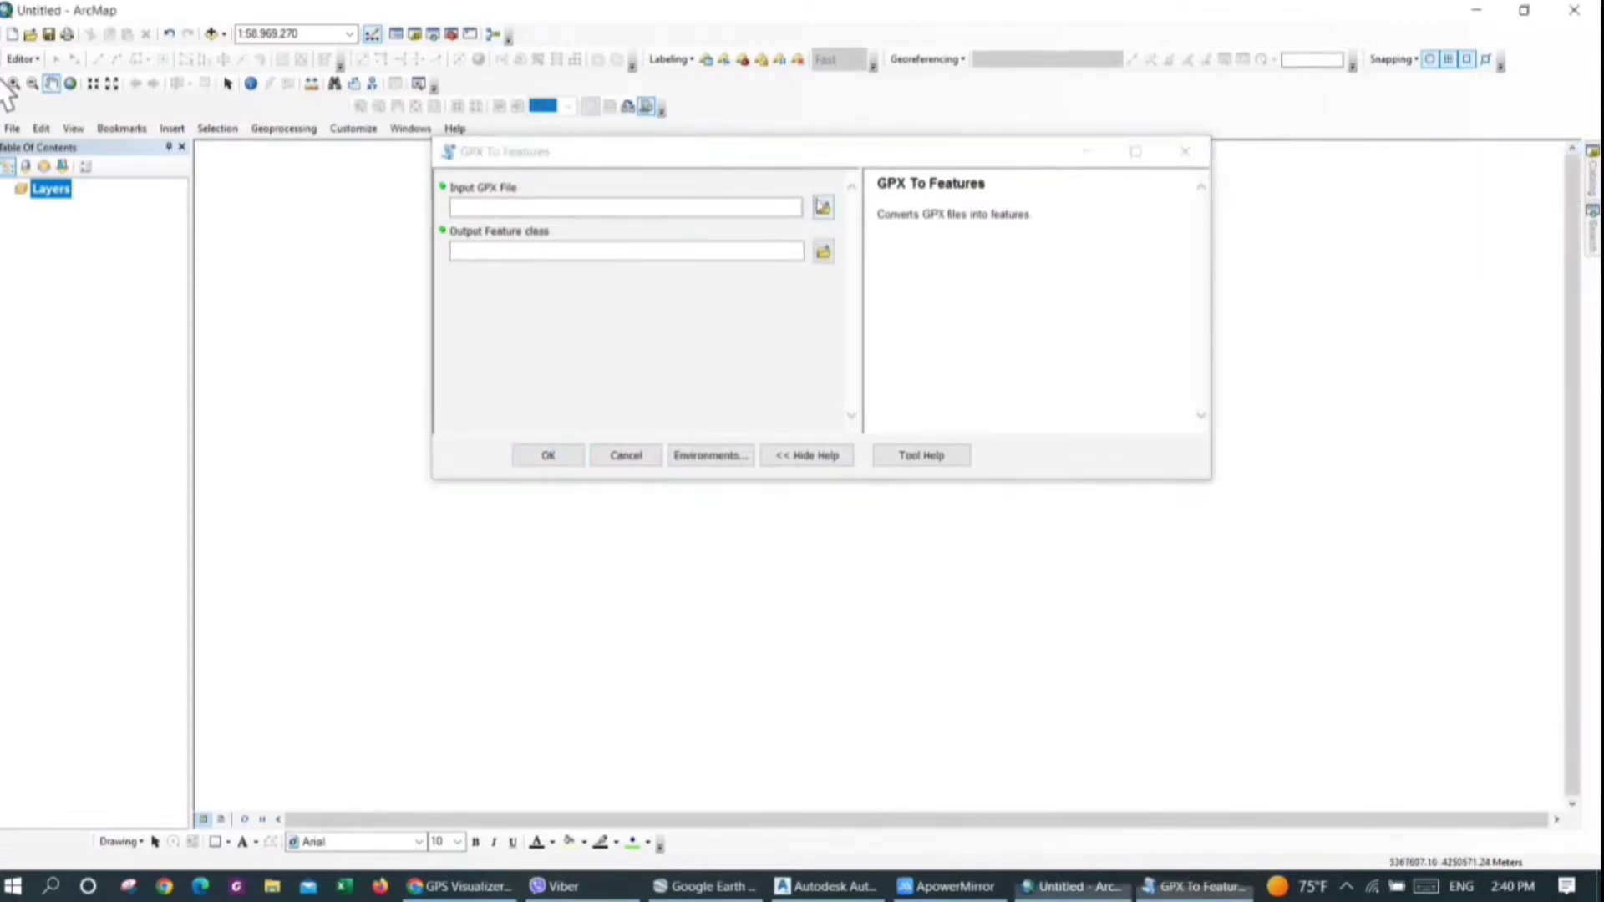
Convert EarthData.gpx from the Desktop to features, keeping the default output feature class EarthData_GPXtoFeatures in Default.gdb
click(821, 206)
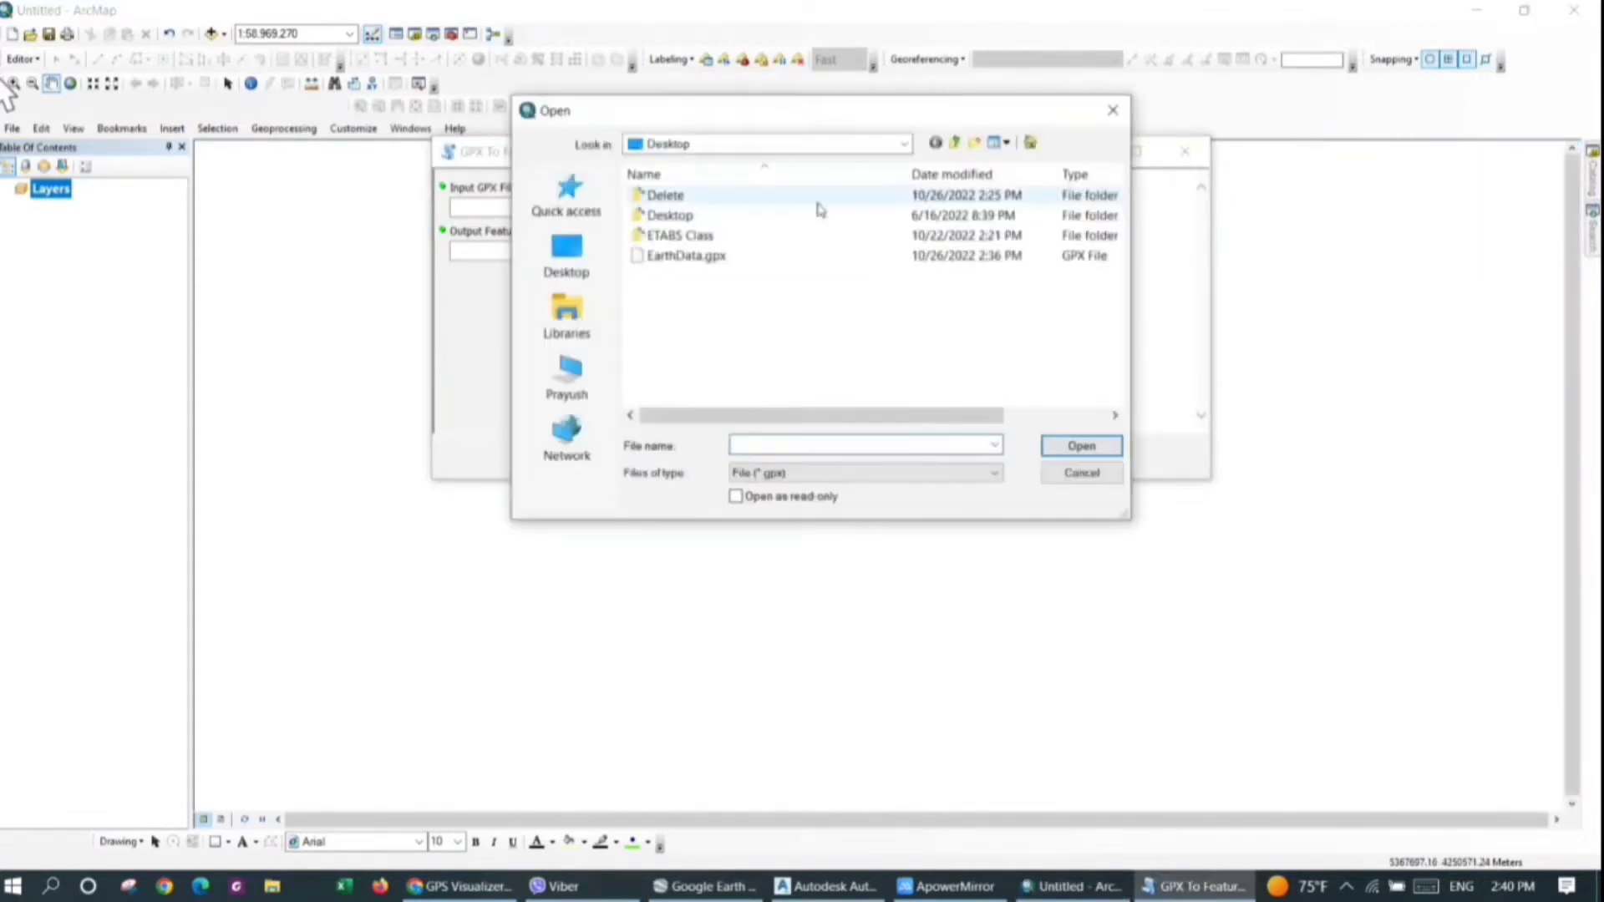
click(707, 377)
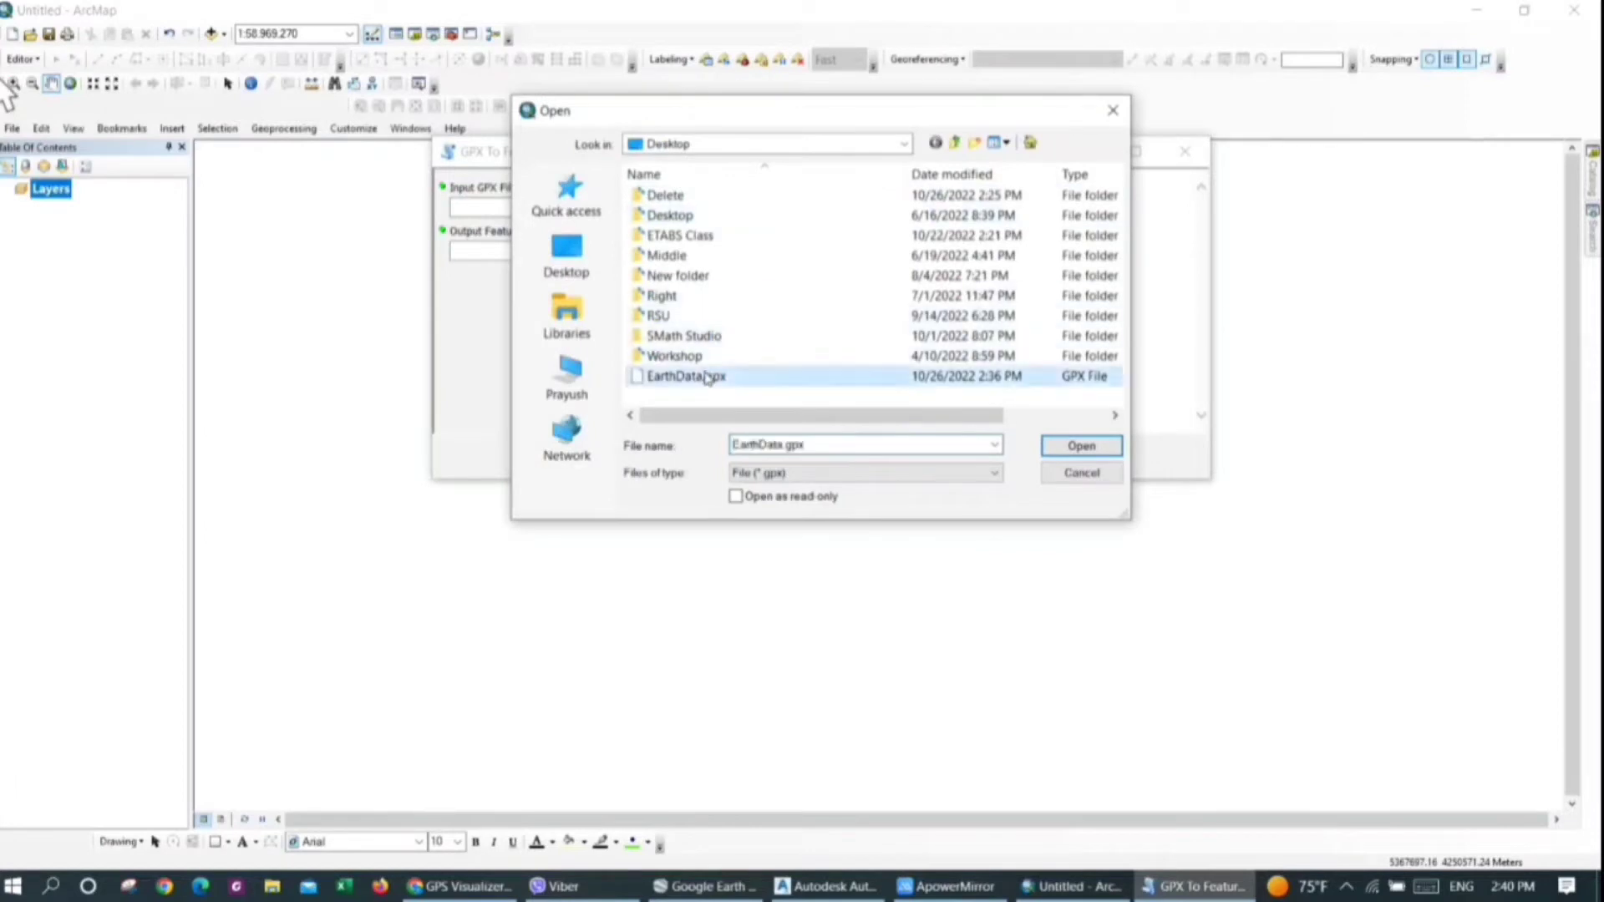
click(1067, 451)
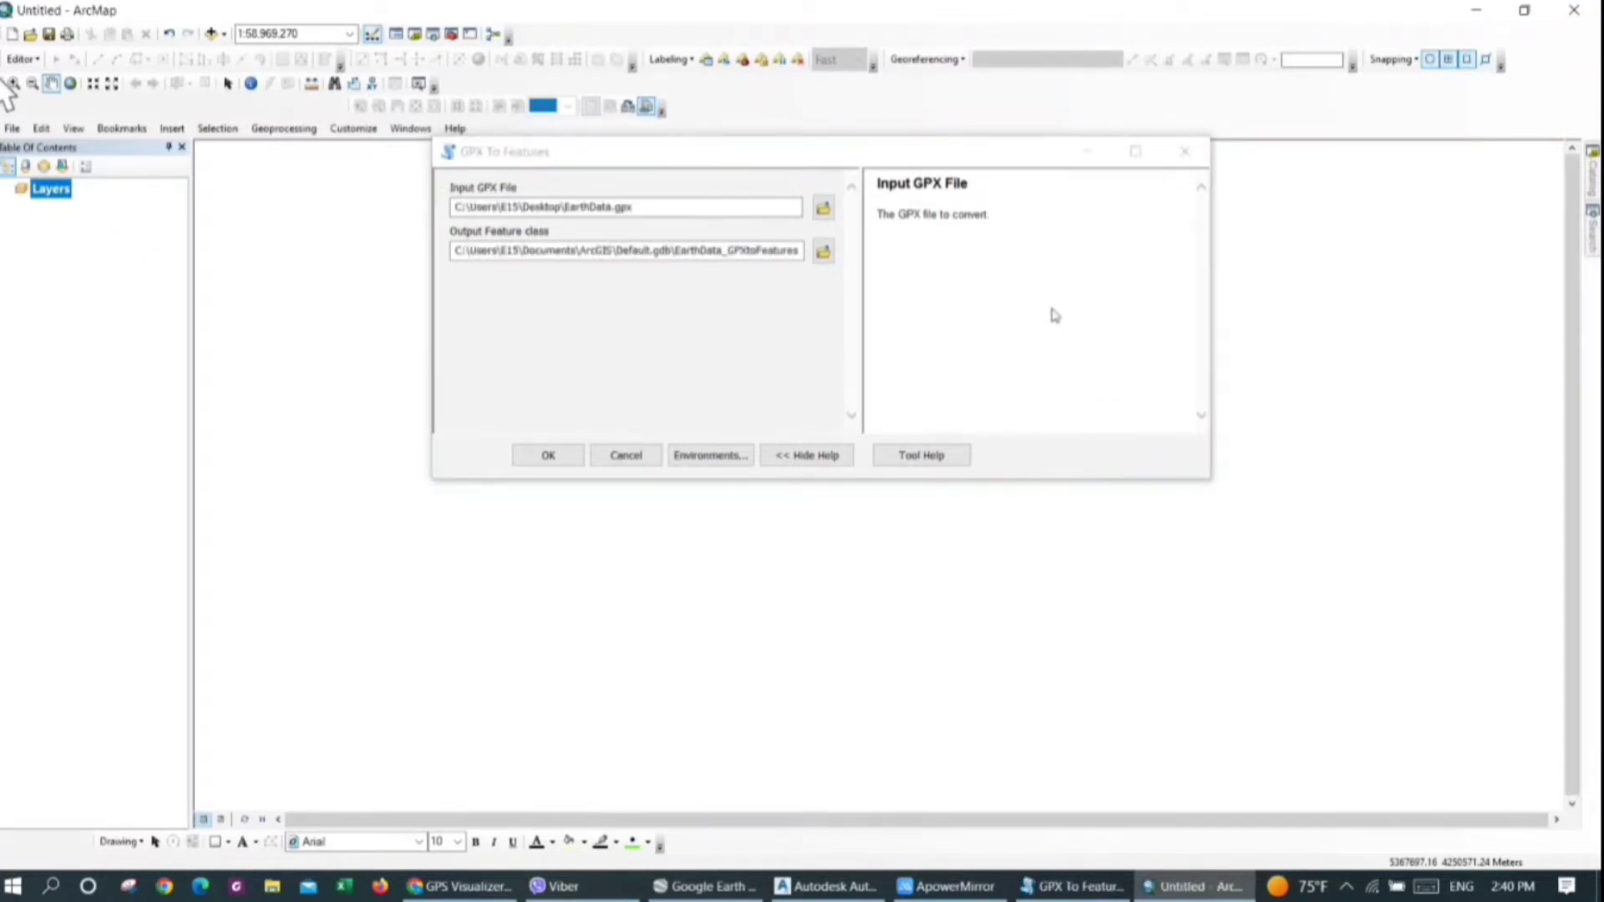
click(821, 253)
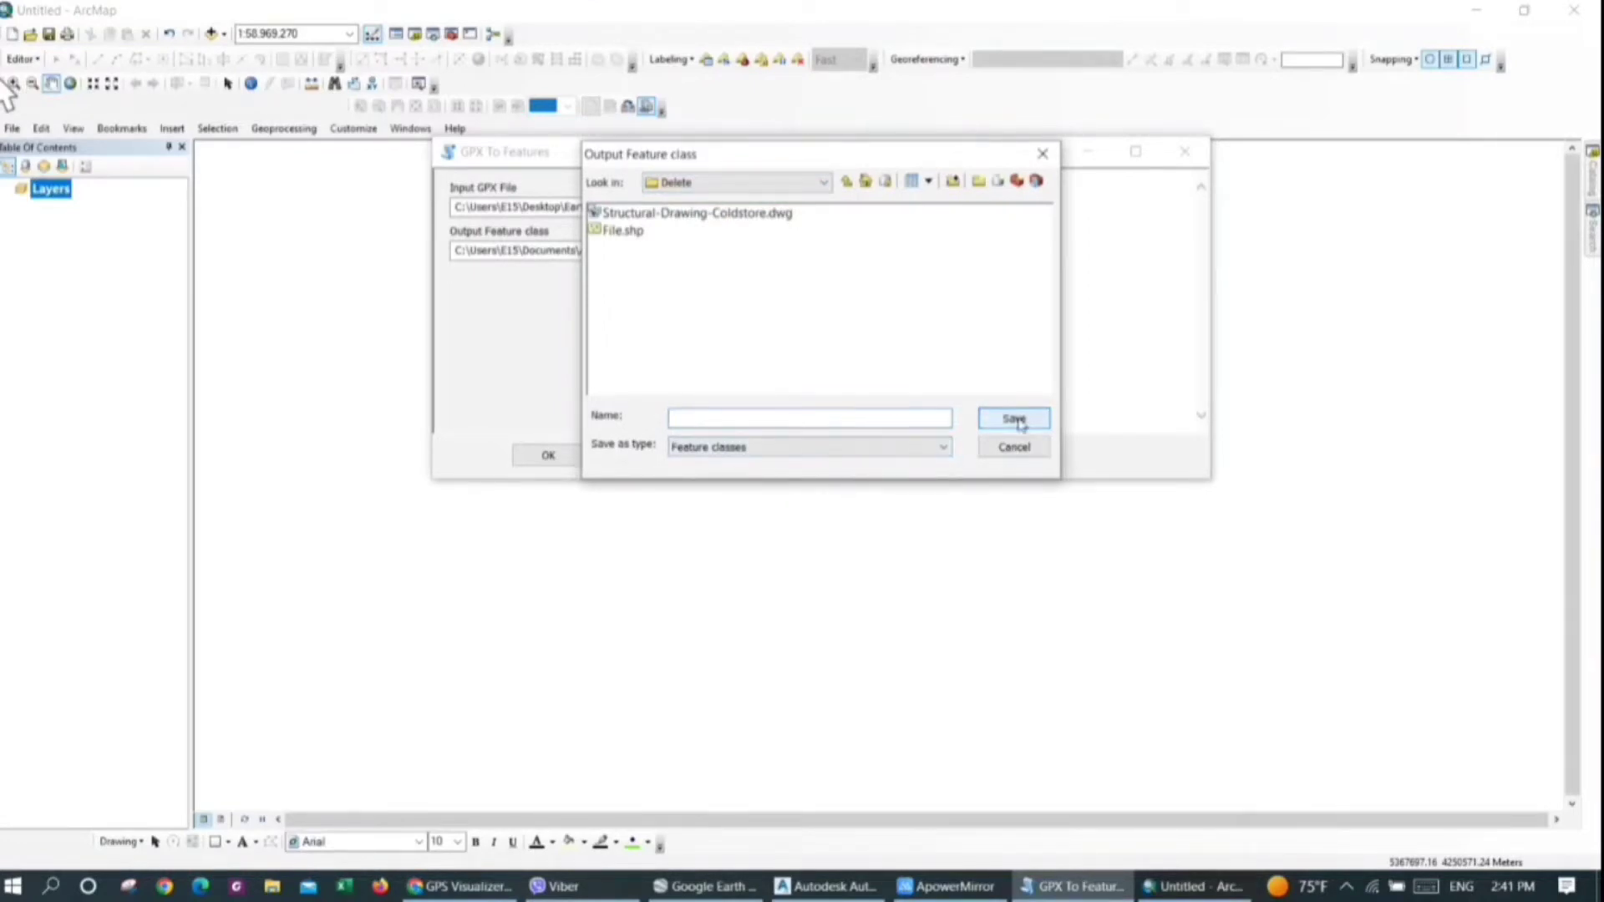
click(1015, 446)
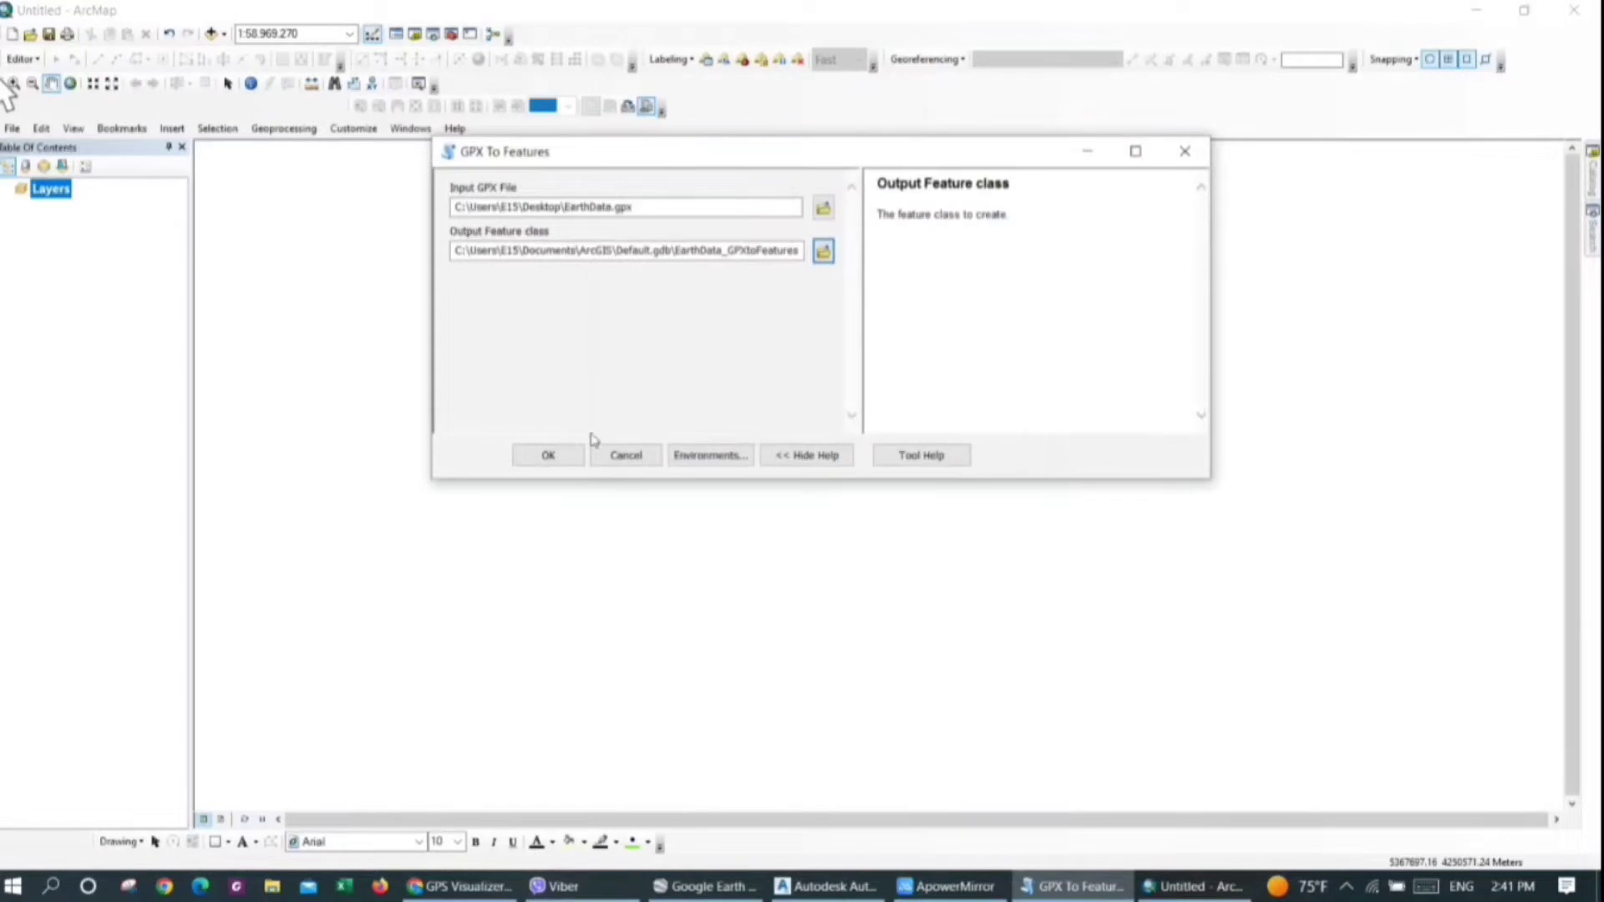
click(549, 449)
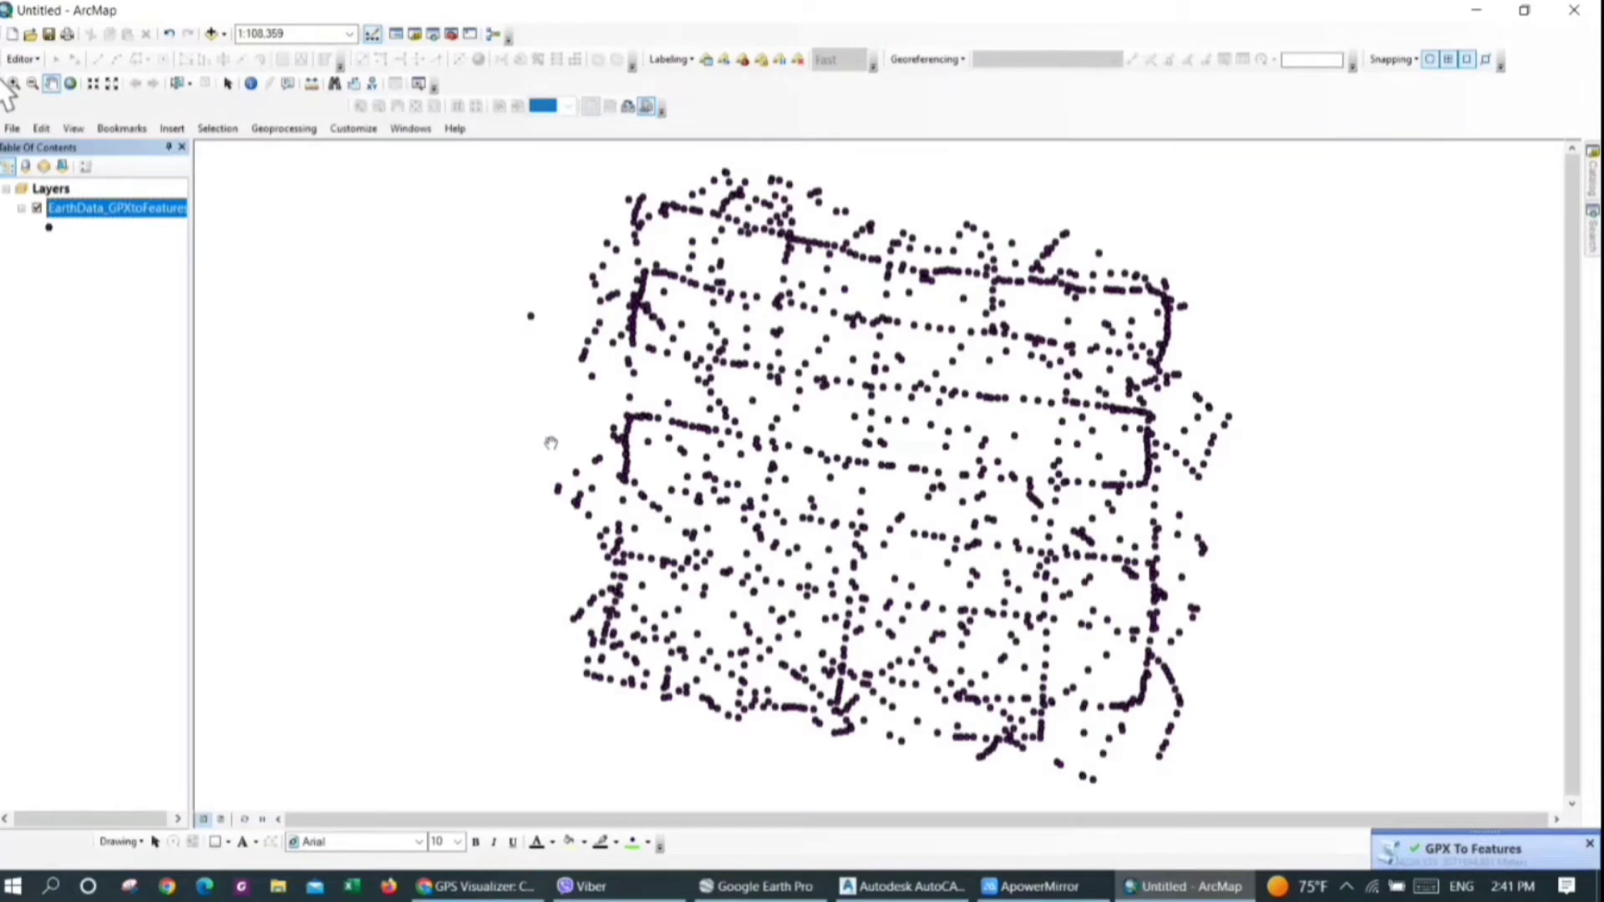
Open the attribute table of the EarthData_GPXtoFeatures layer and review its Elevation column
drag(558, 418, 520, 415)
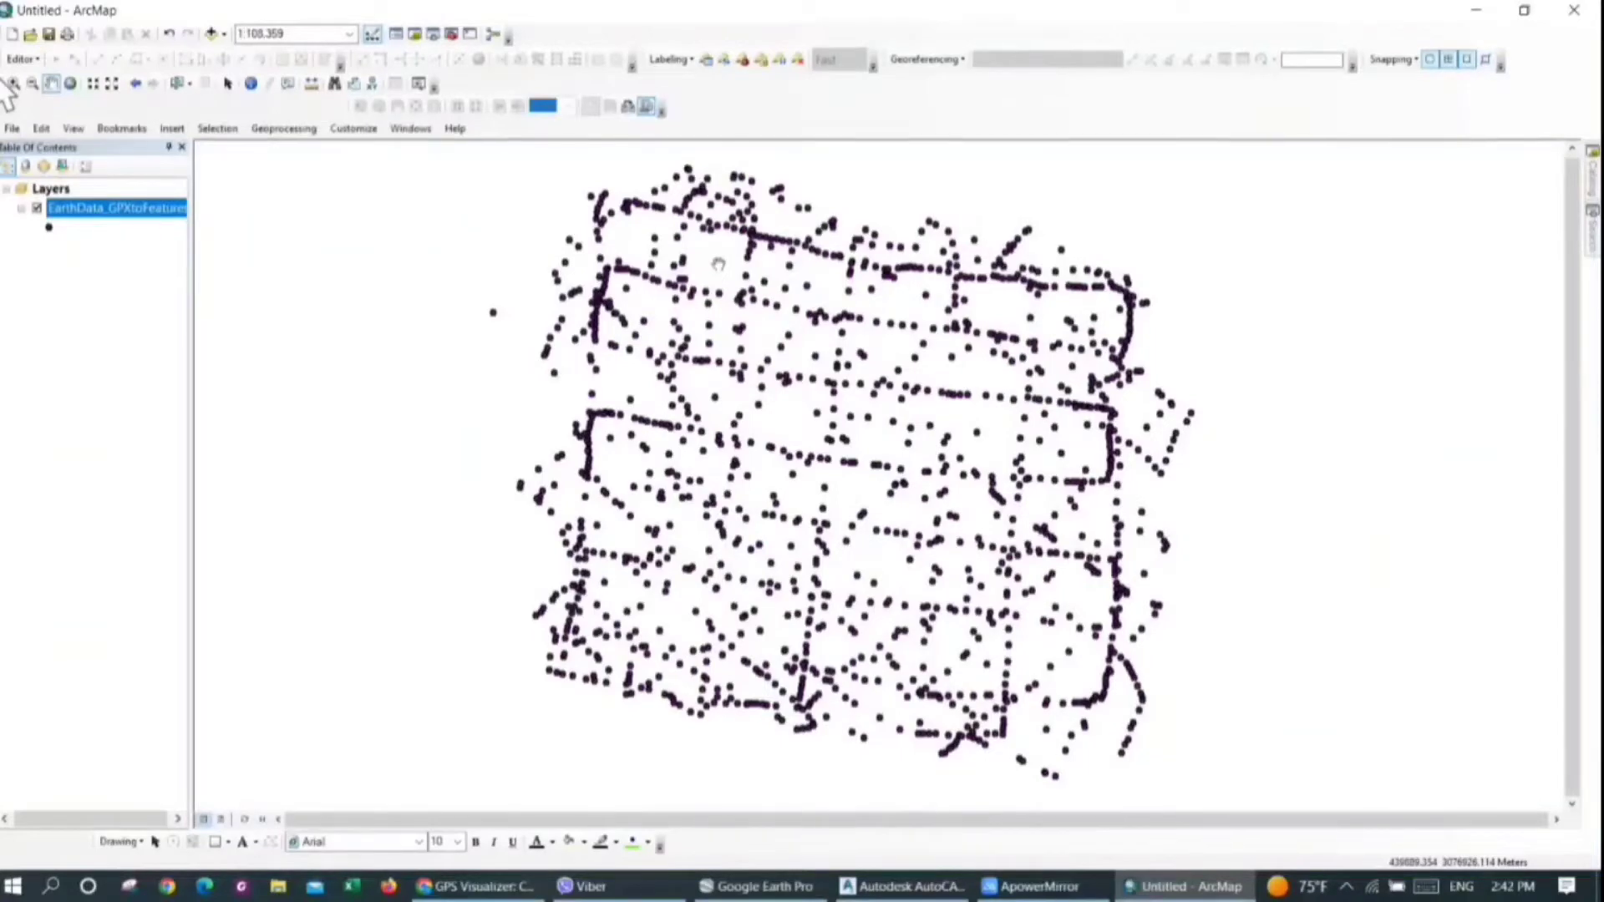
right_click(127, 207)
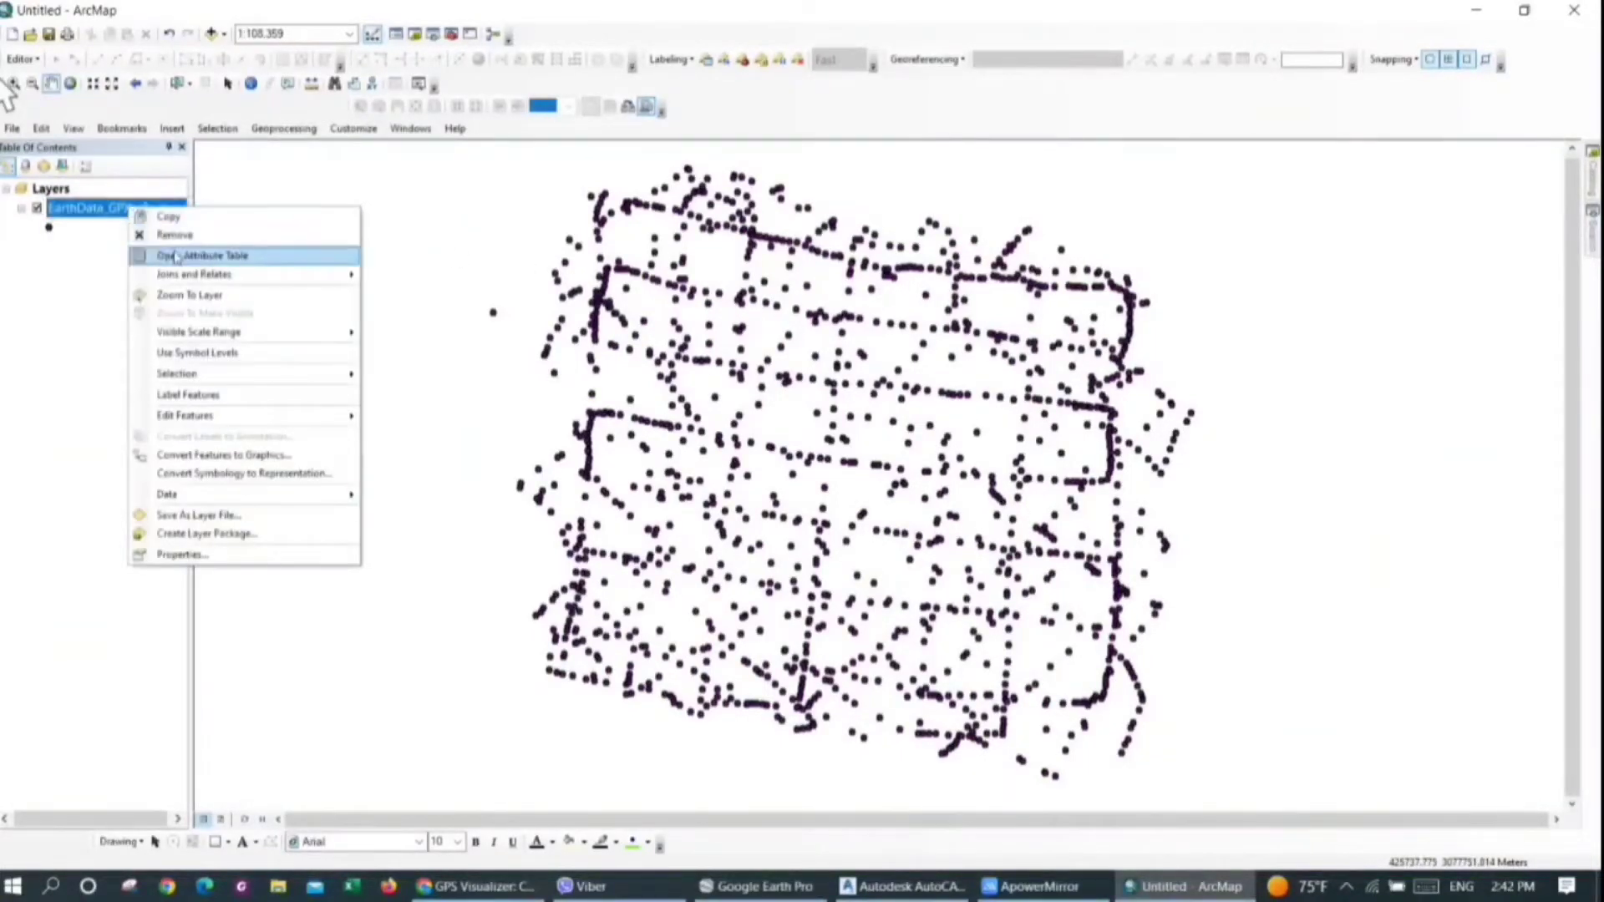
click(175, 256)
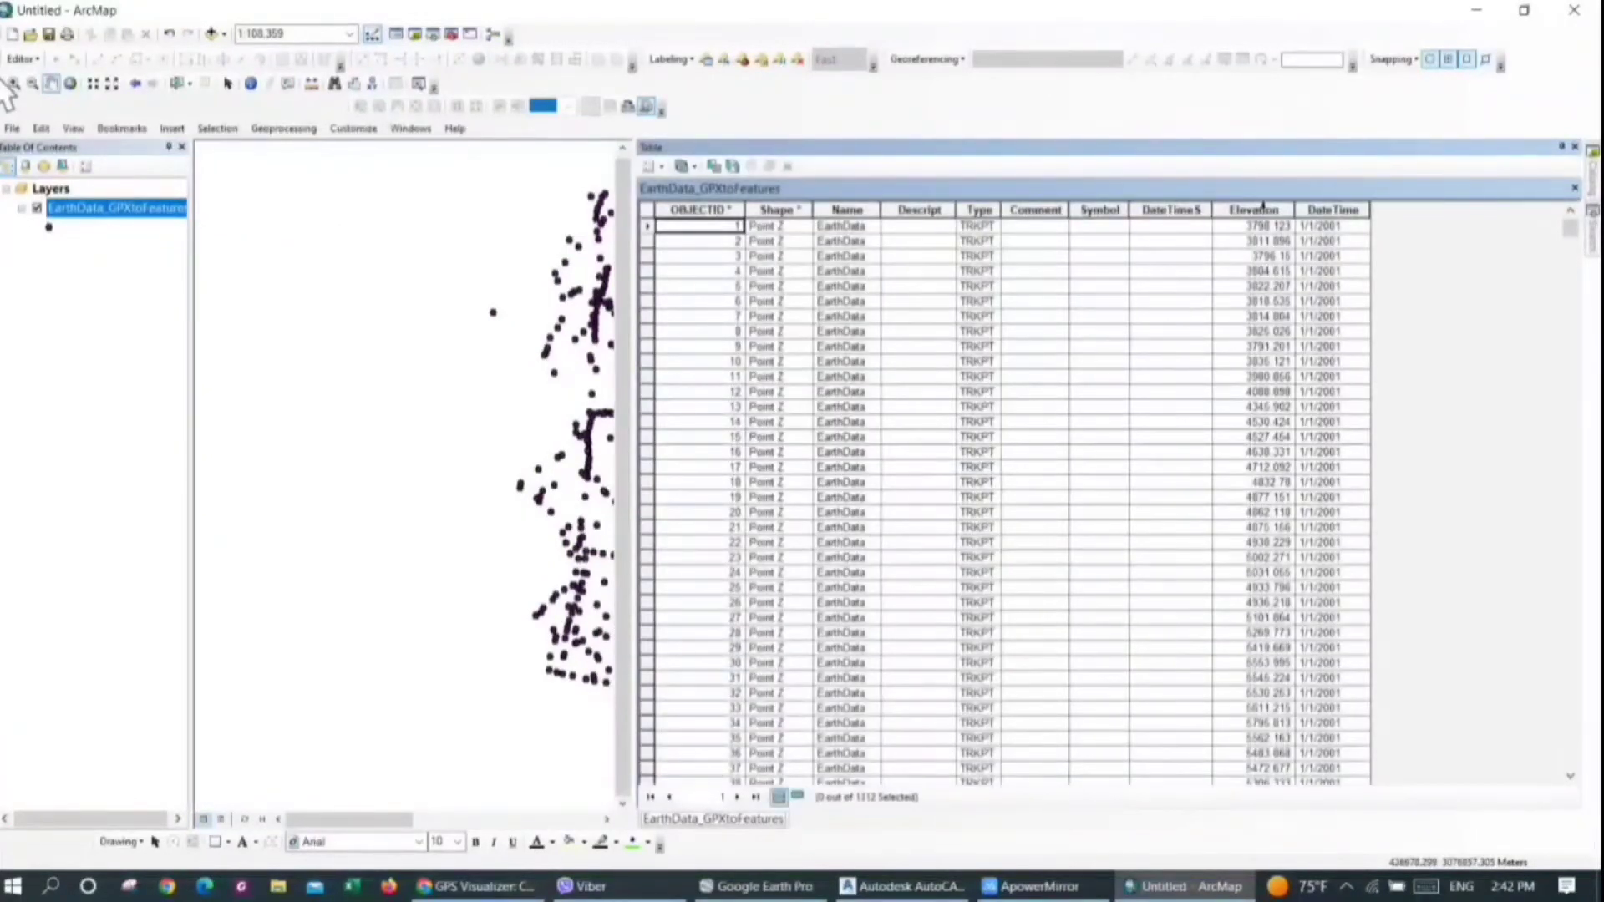
click(1267, 210)
scroll(1282, 481, down, 2)
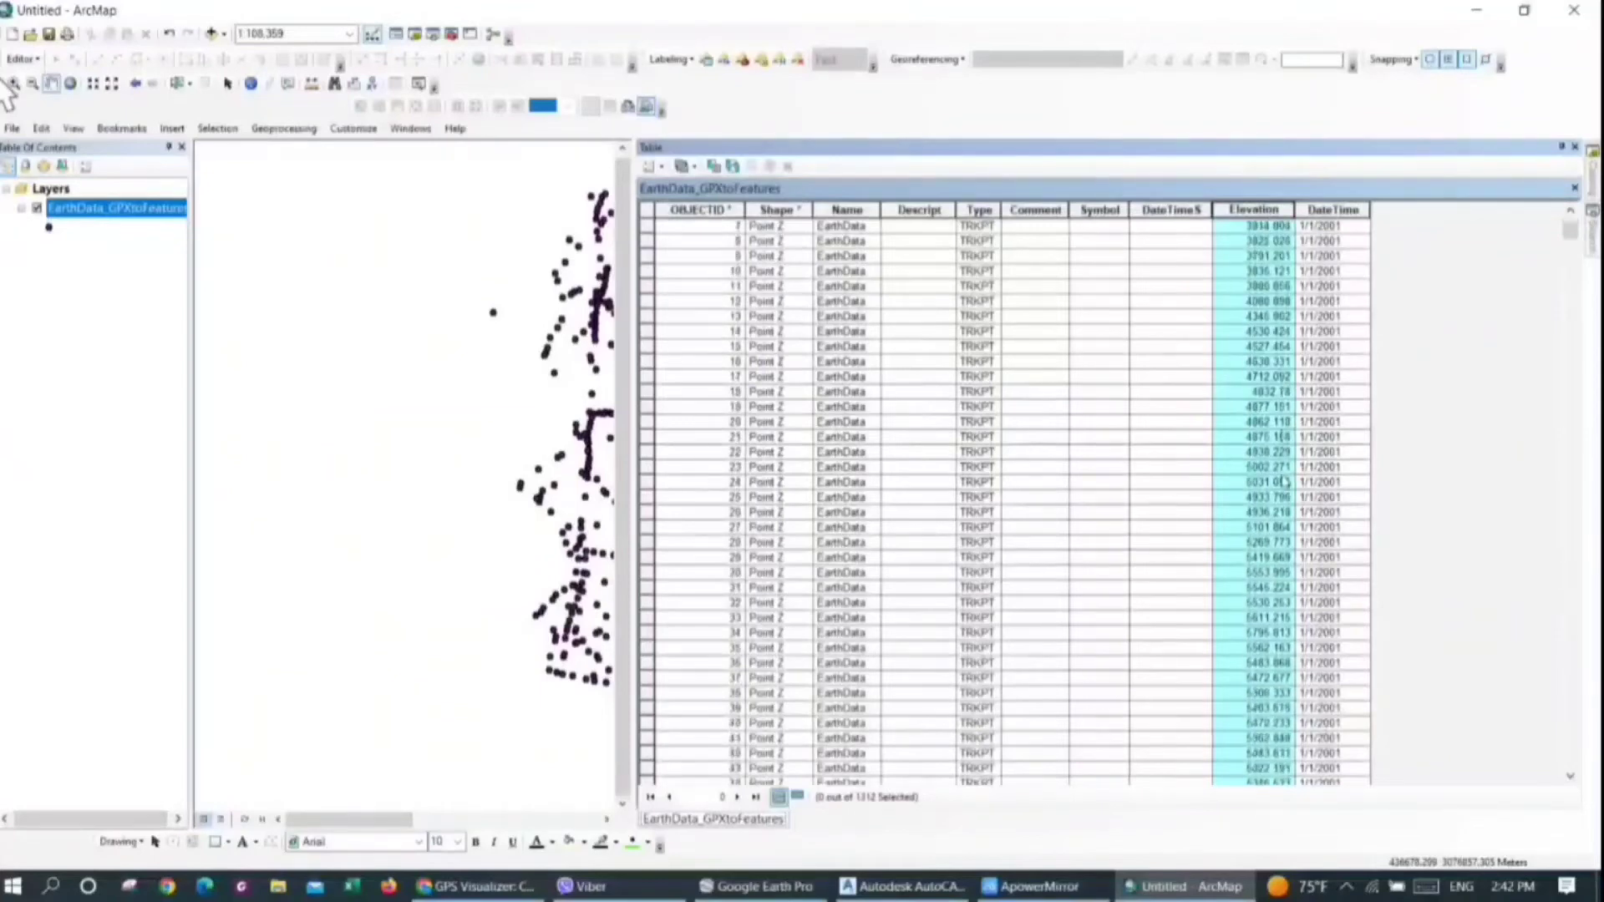
mouse_move(1571, 231)
mouse_down()
mouse_move(1570, 634)
mouse_move(1579, 795)
mouse_move(1574, 331)
mouse_move(1574, 700)
mouse_move(1601, 819)
mouse_move(1601, 236)
mouse_up()
mouse_move(1596, 237)
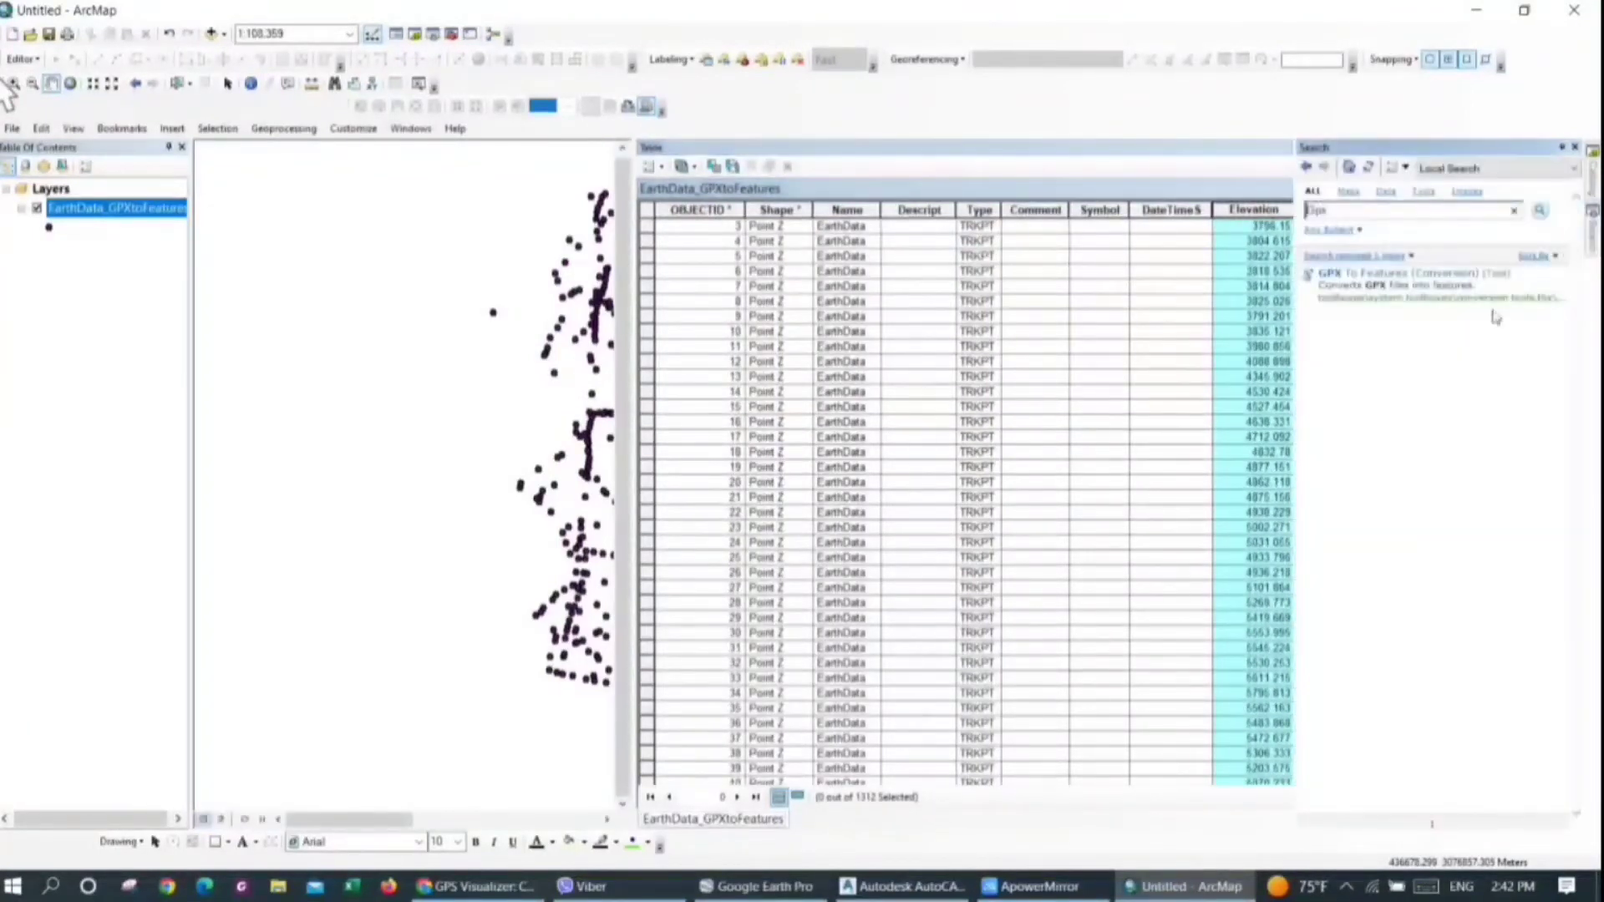
click(1562, 147)
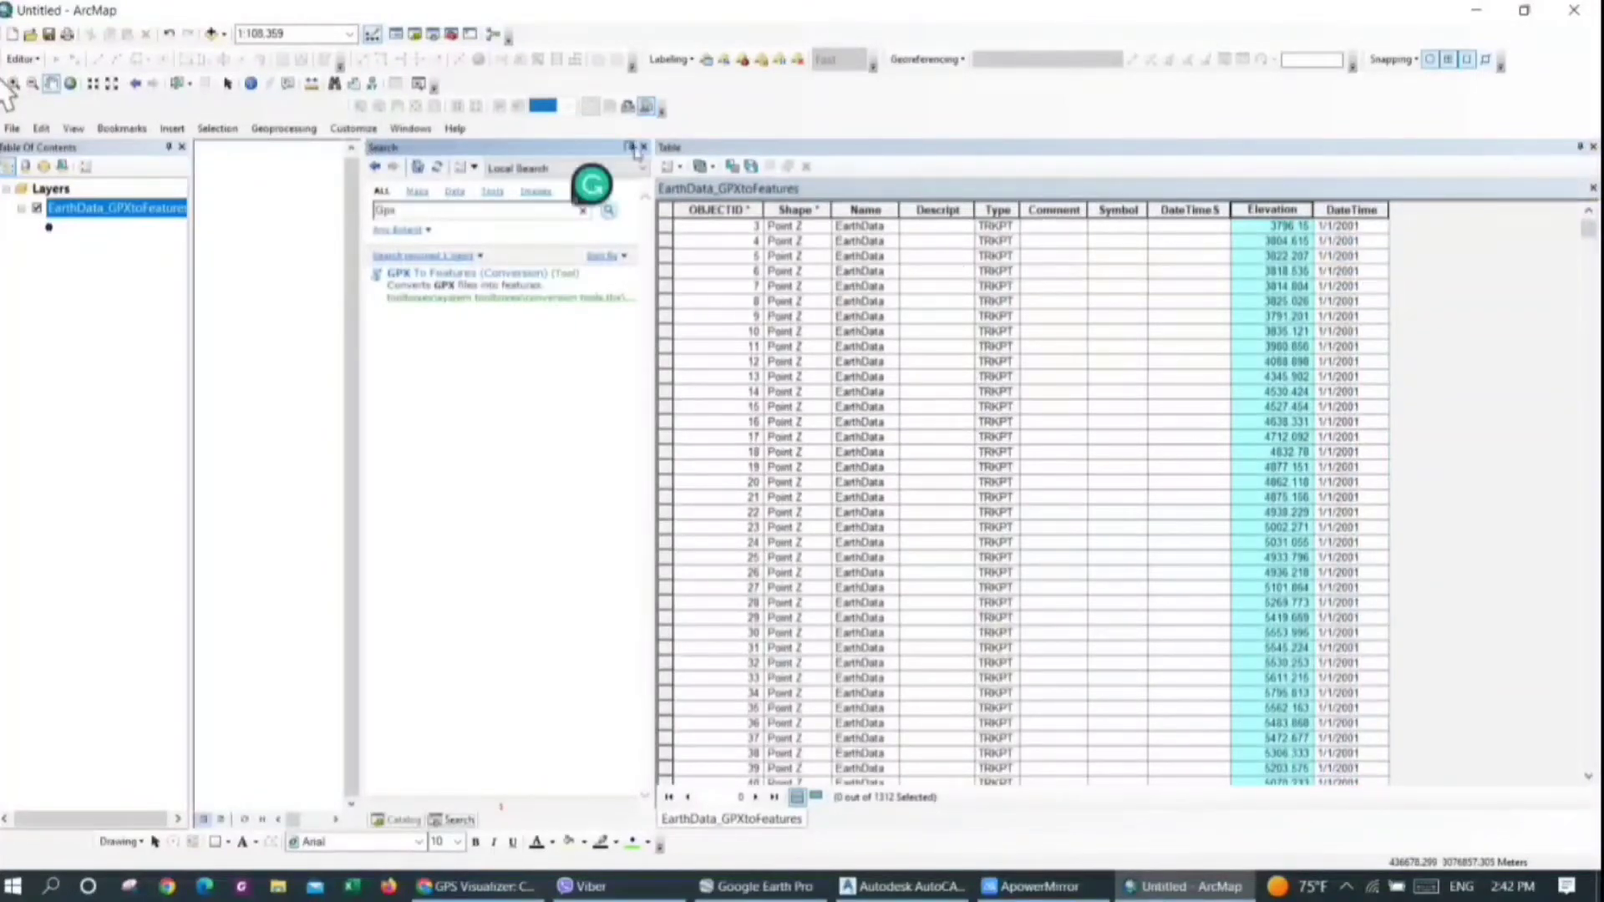
click(631, 147)
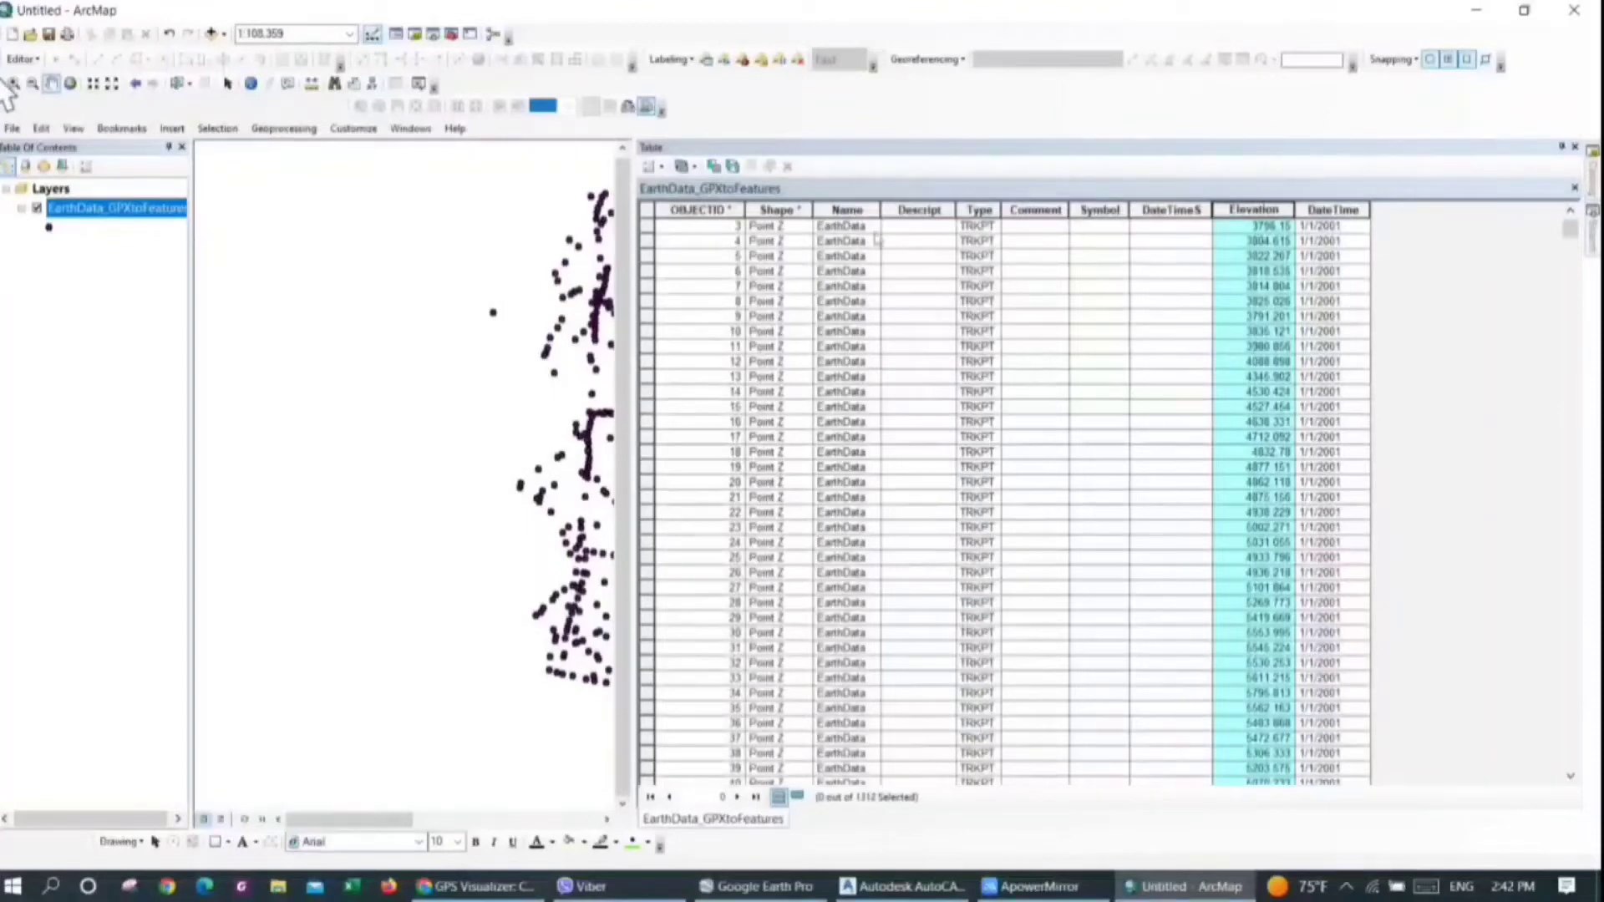
Add a field named Easting with the type Double to the EarthData_GPXtoFeatures attribute table
click(661, 168)
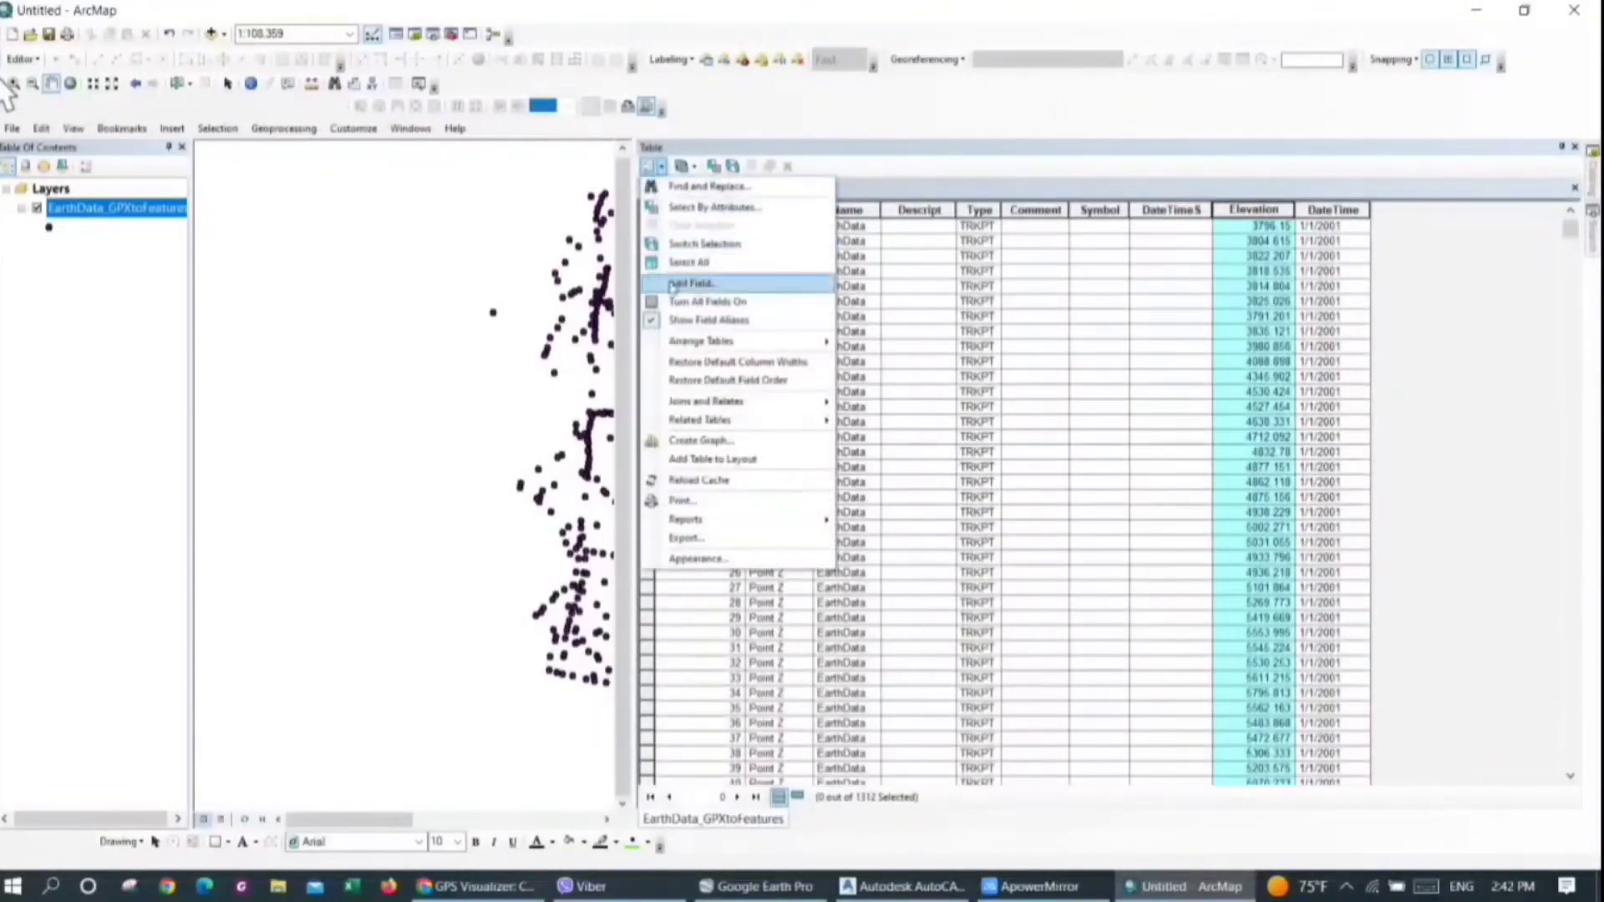
click(678, 283)
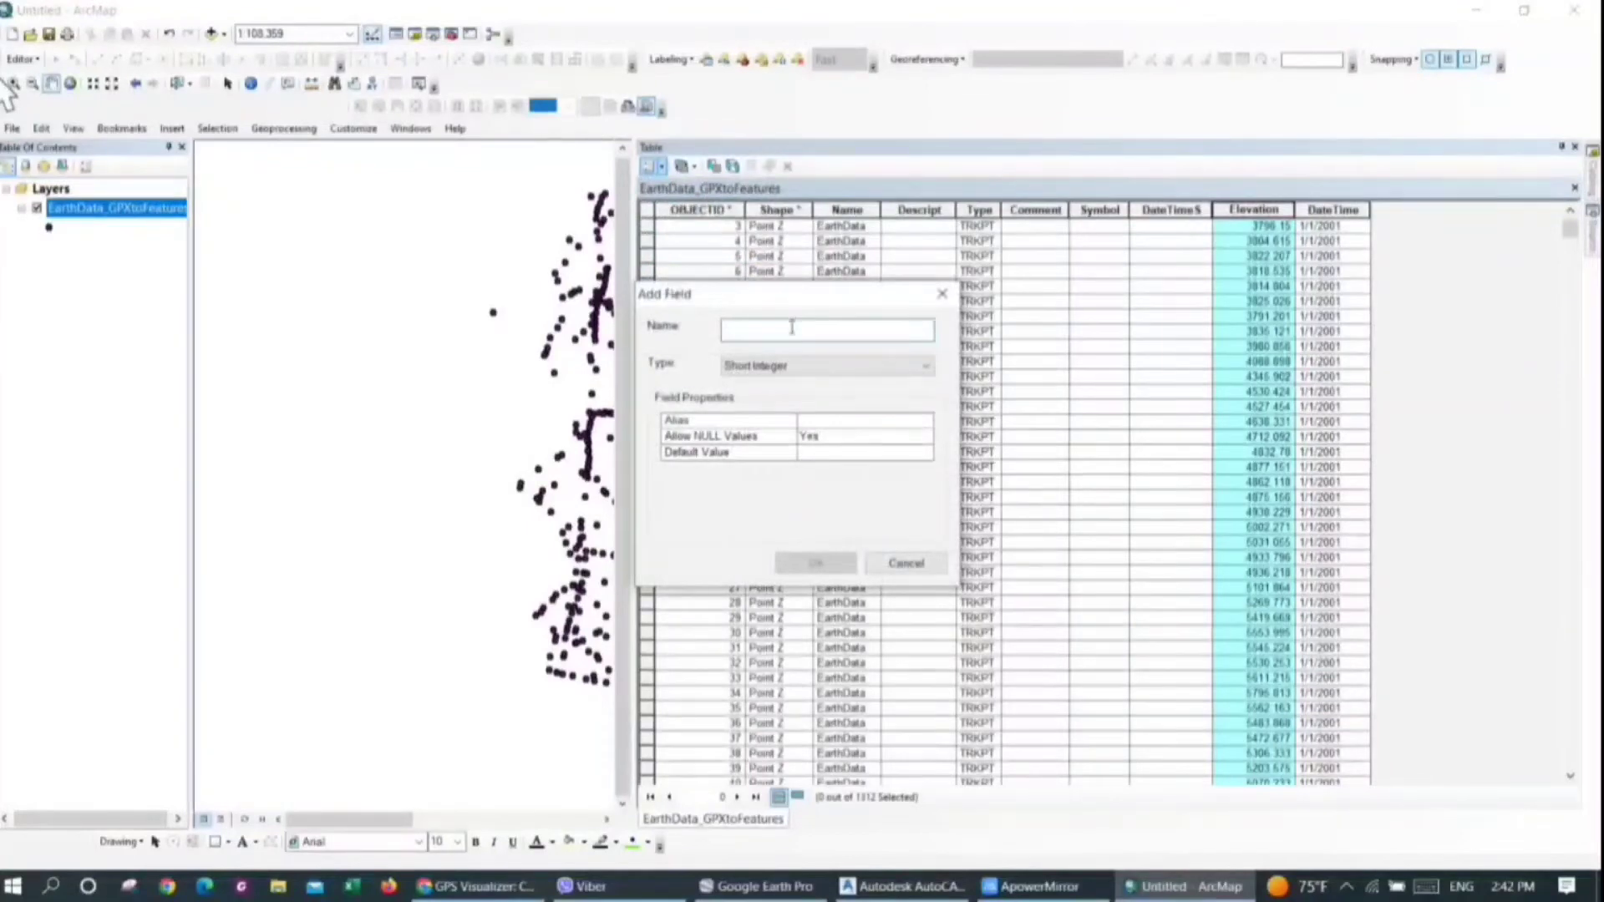
text(N)
key(BackSpace)
text(Easting)
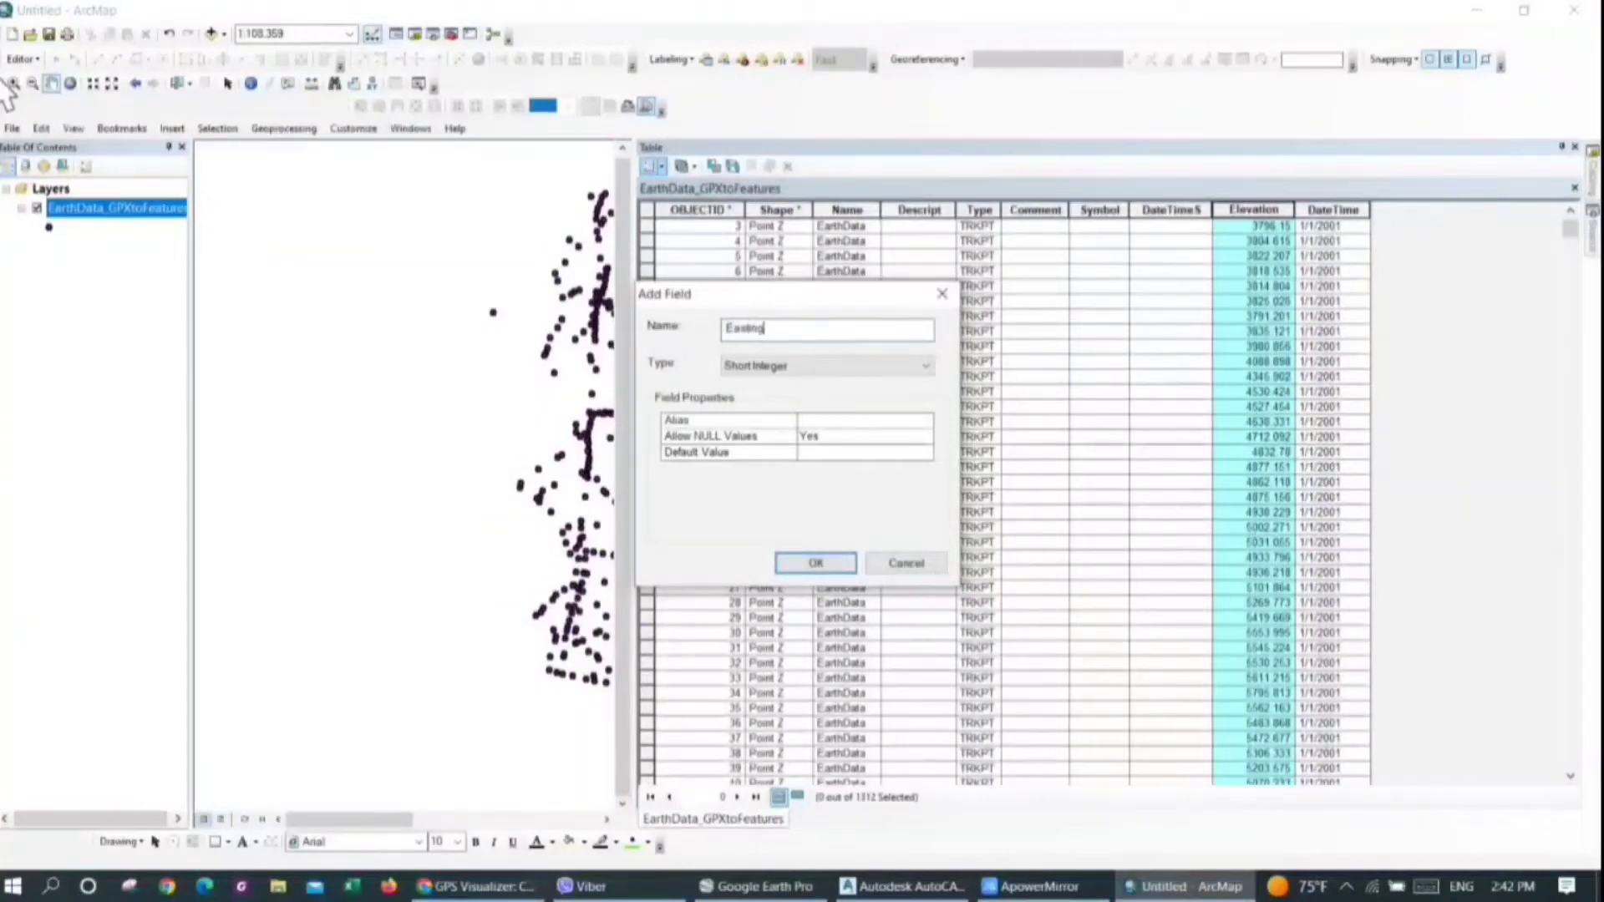
click(777, 366)
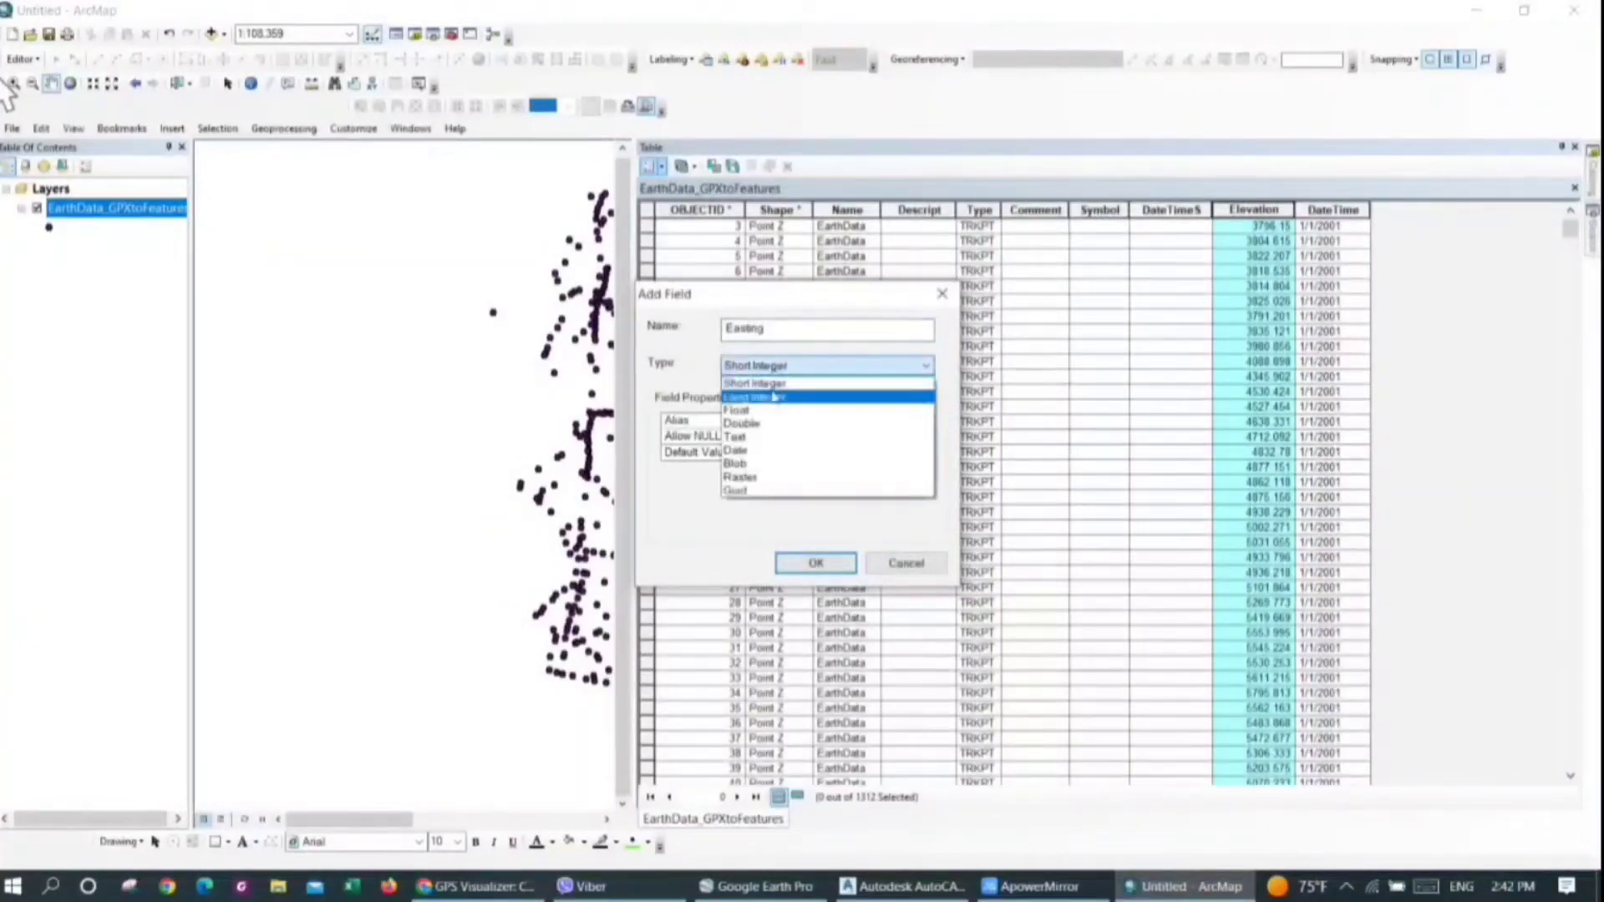
click(765, 425)
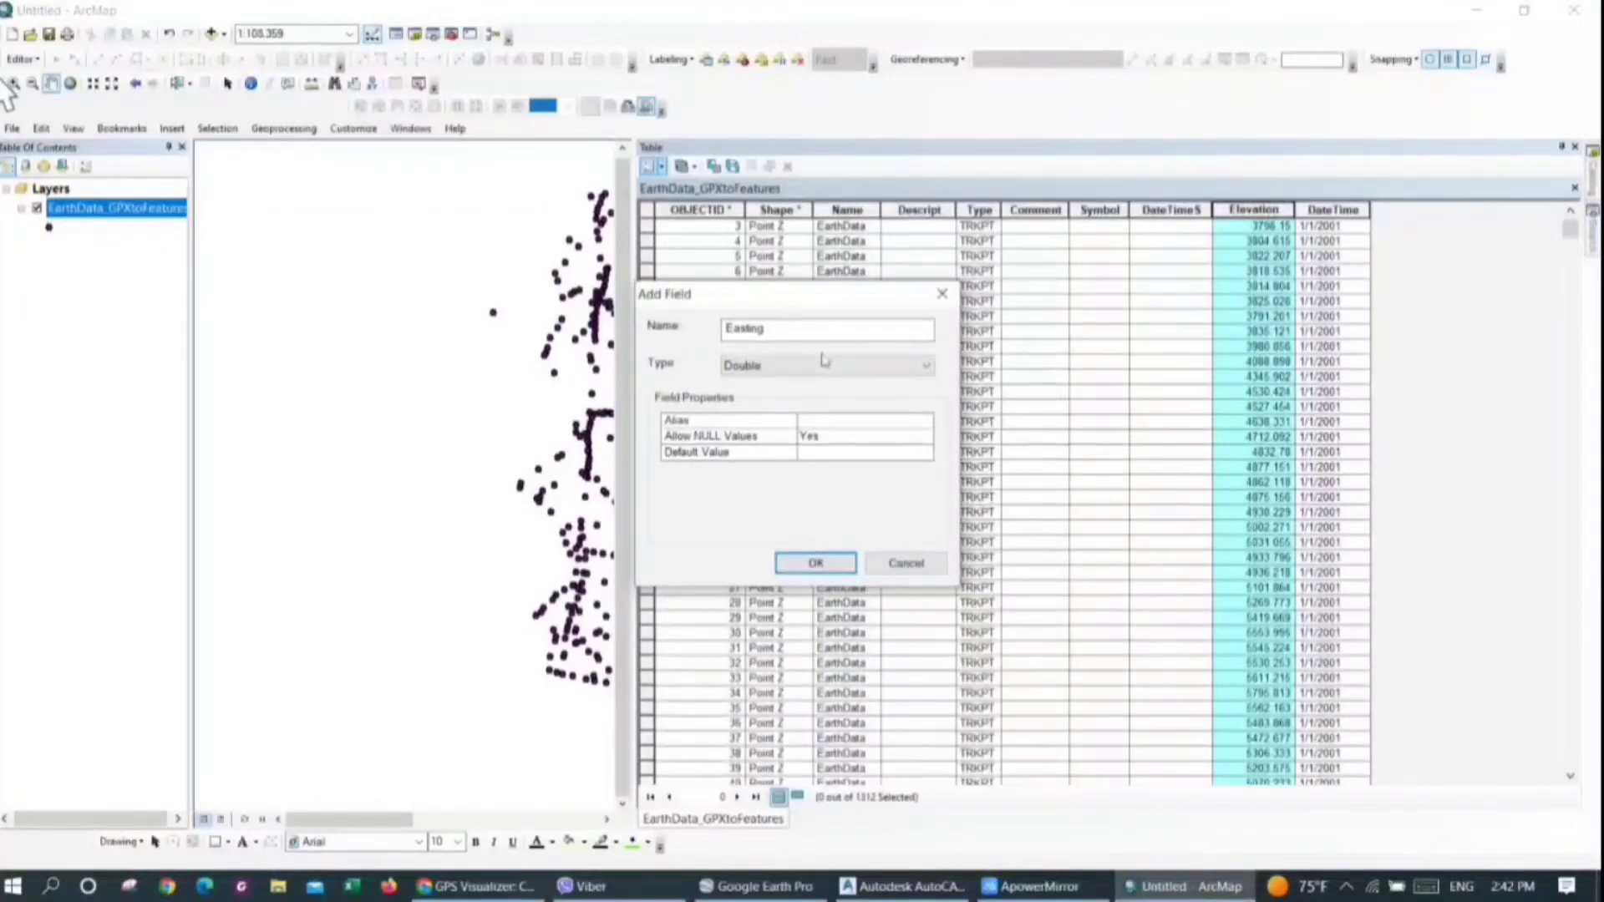
click(819, 364)
click(815, 368)
click(761, 330)
click(775, 364)
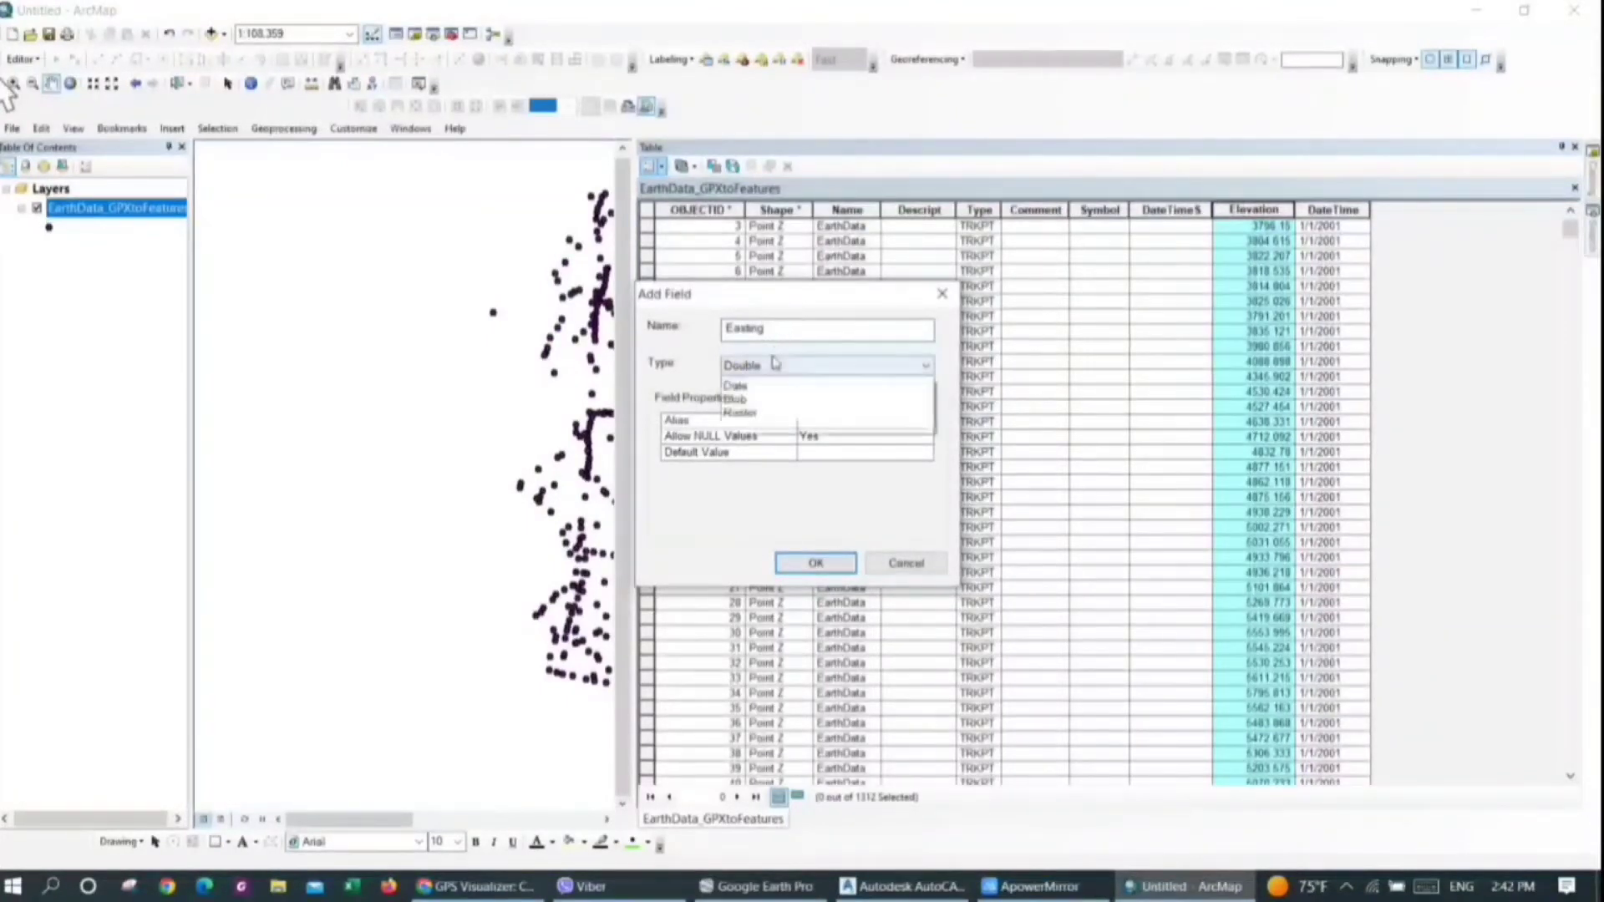
click(776, 362)
click(816, 563)
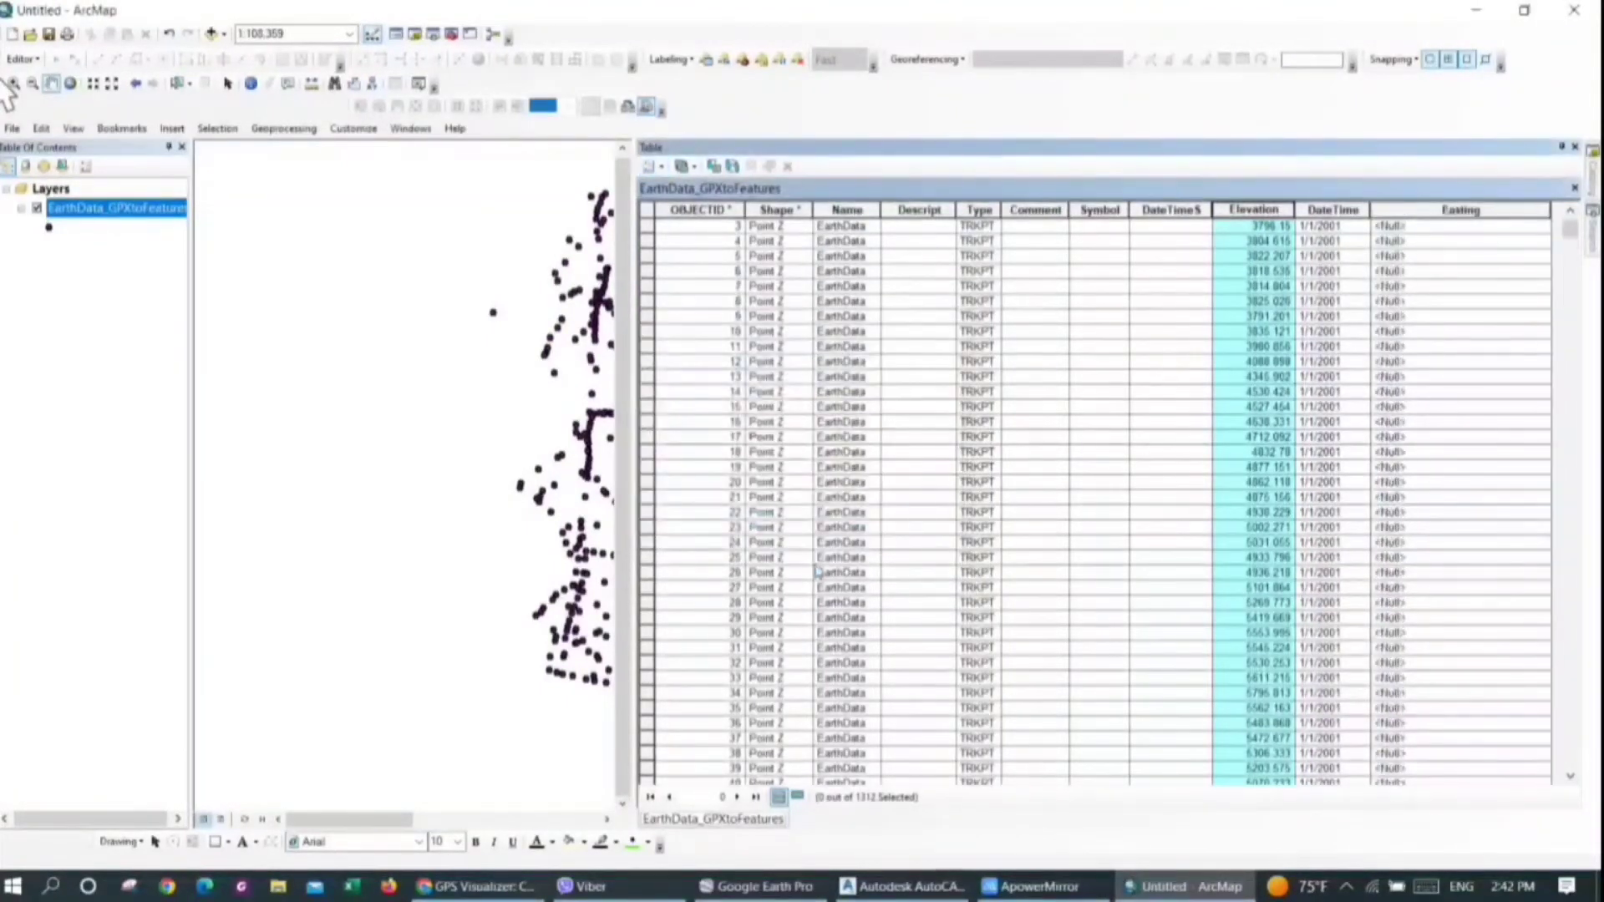
Calculate the Easting field's geometry as X Coordinate of Point in meters, using the data frame's WGS 1984 UTM Zone 45N coordinate system
click(1428, 227)
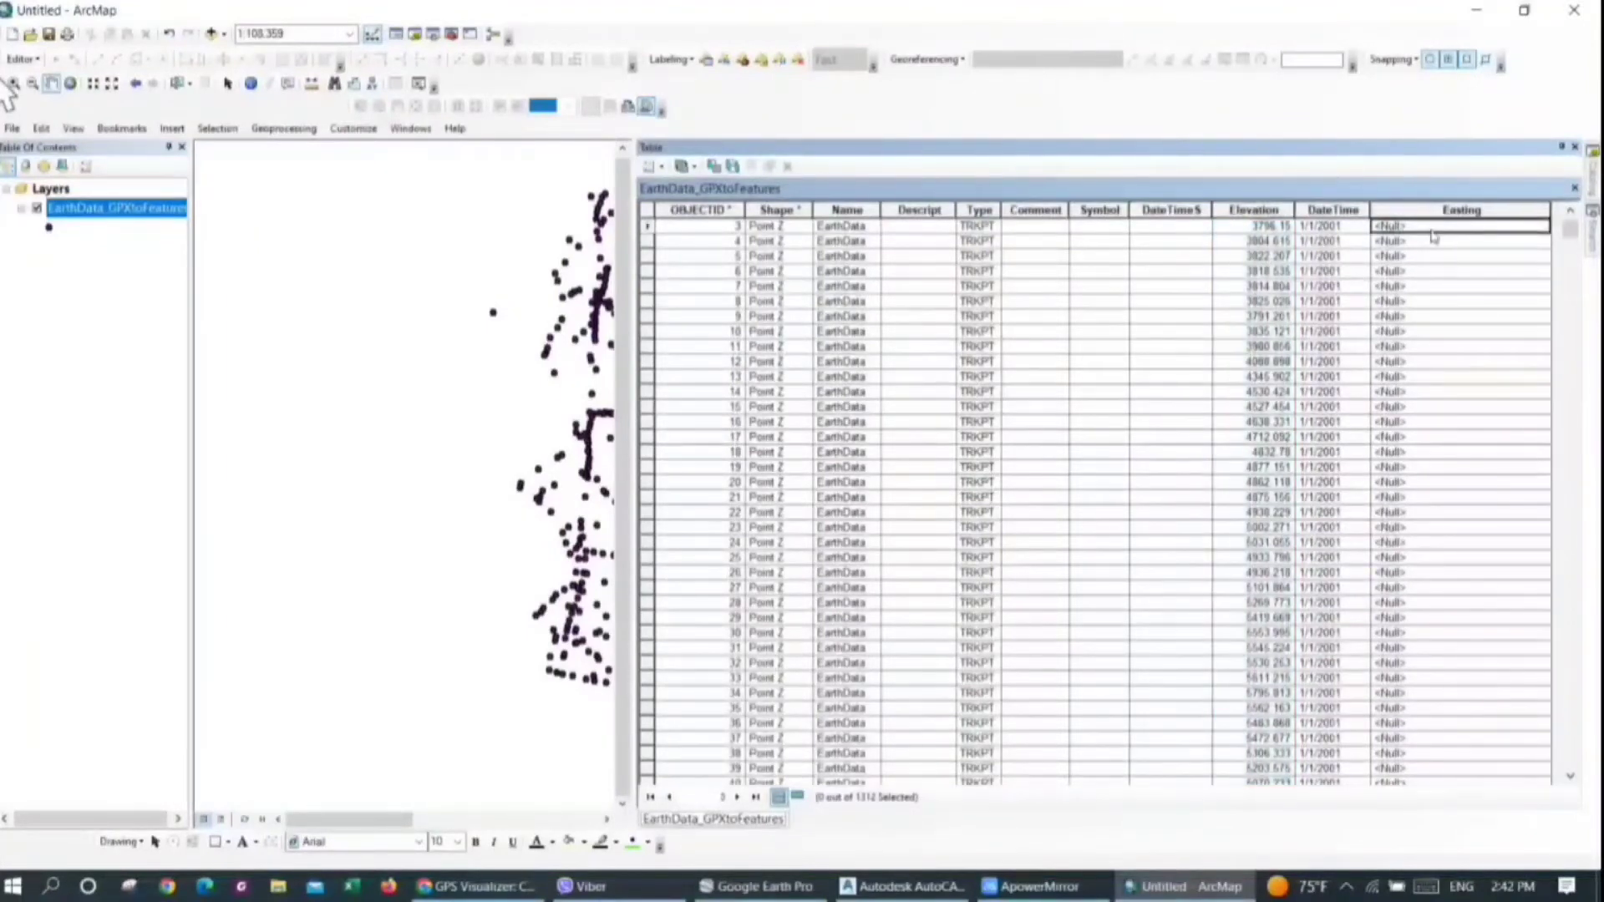
click(1420, 210)
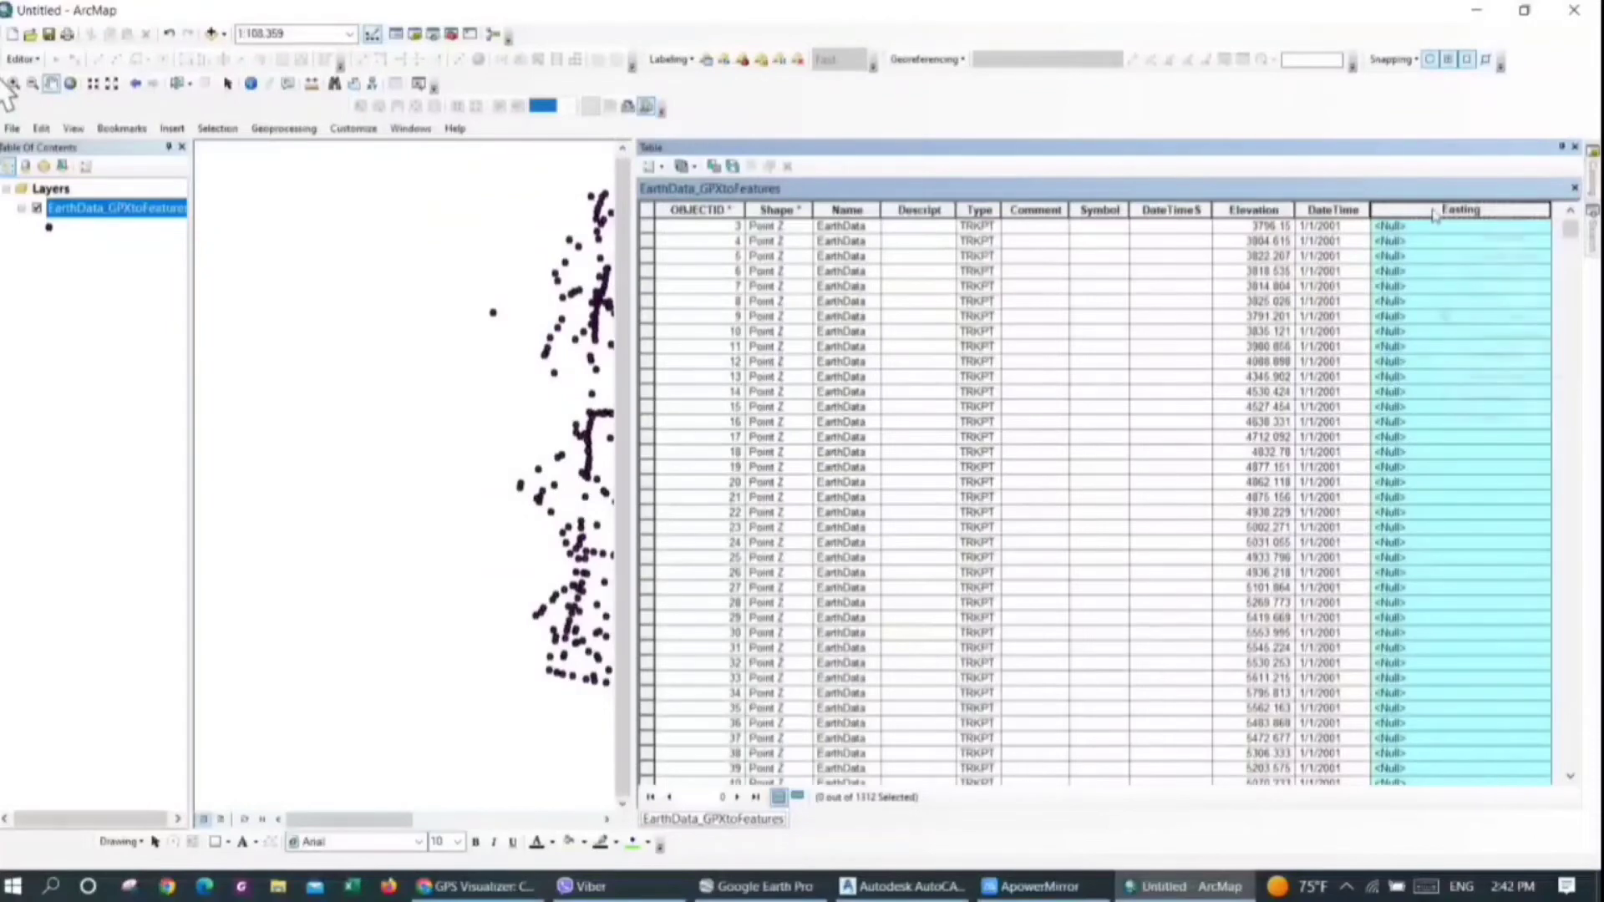
right_click(1434, 215)
click(1470, 334)
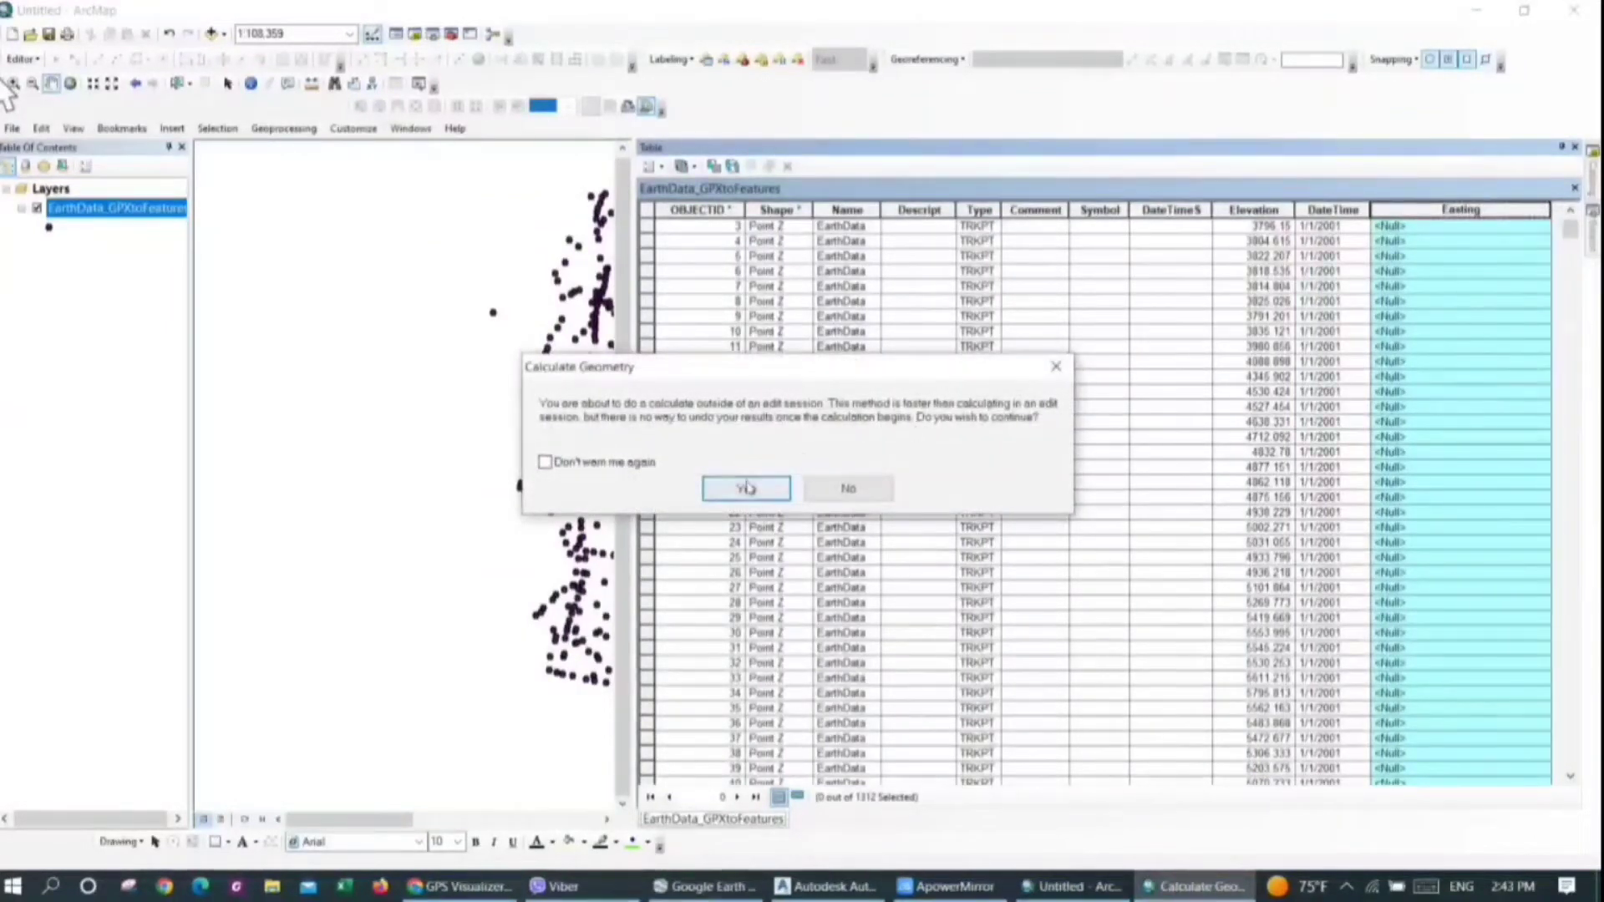
click(746, 488)
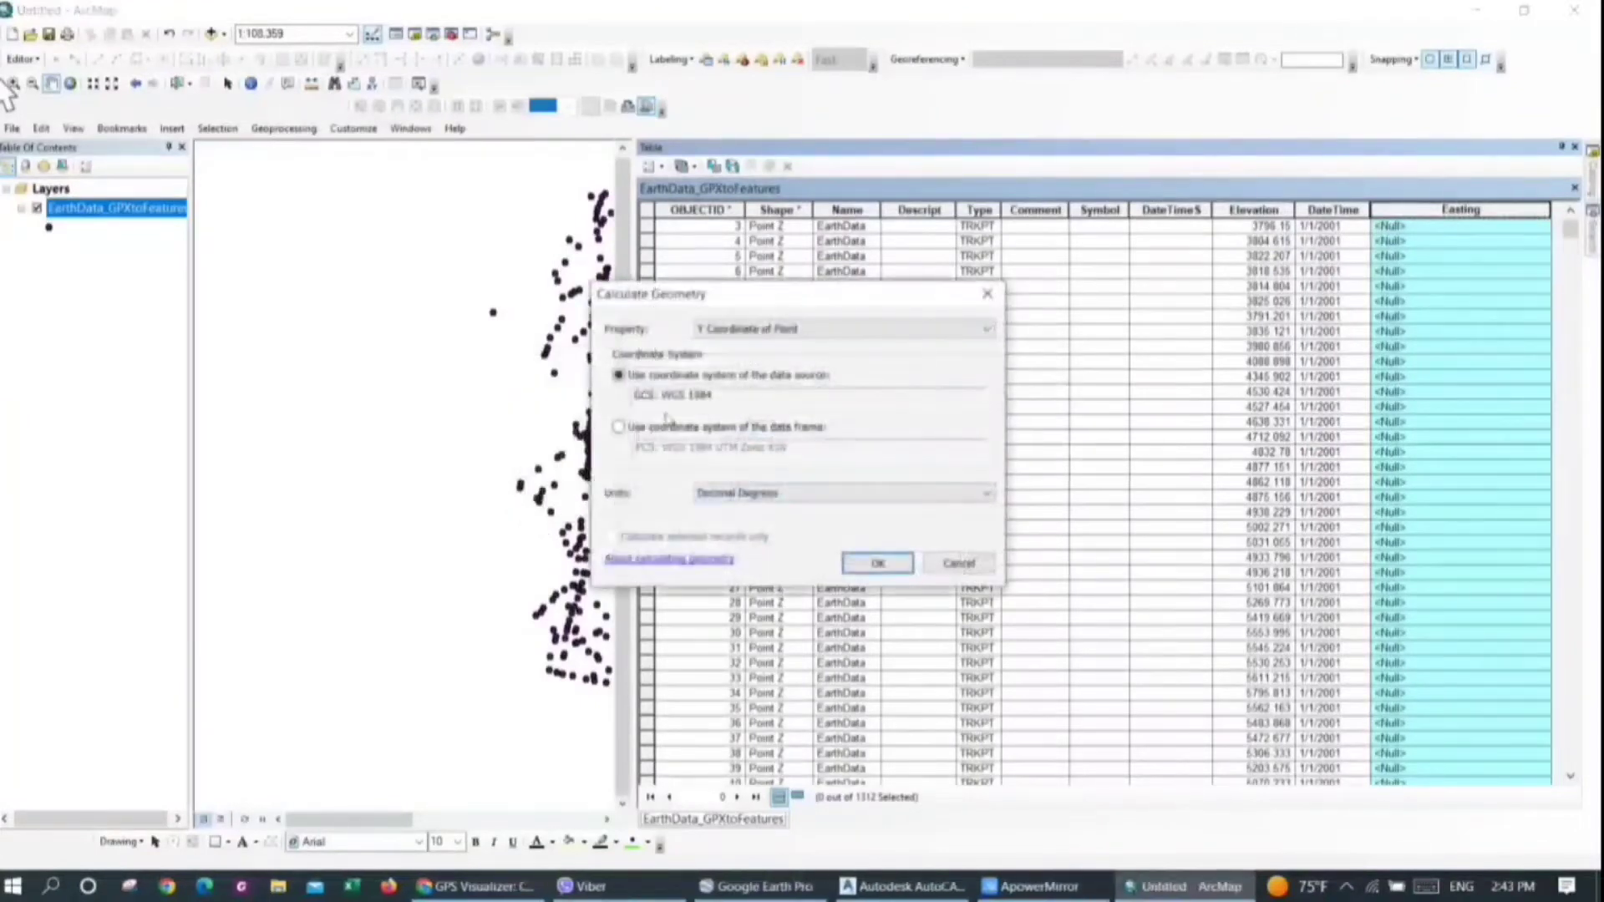
scroll(758, 334, down, 1)
click(758, 332)
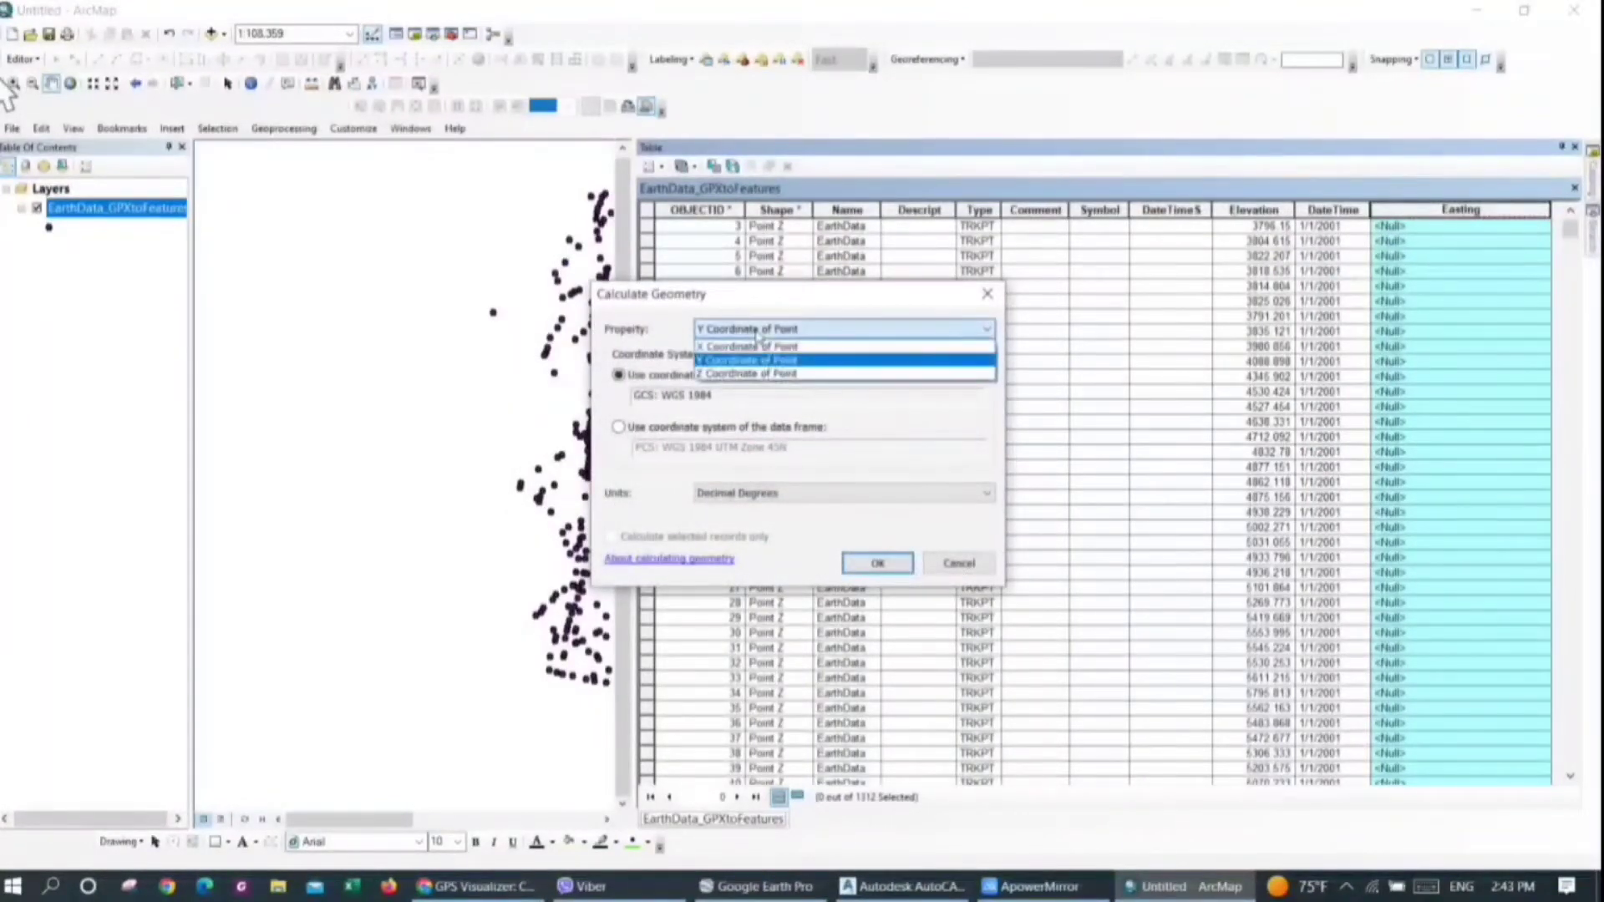
click(748, 347)
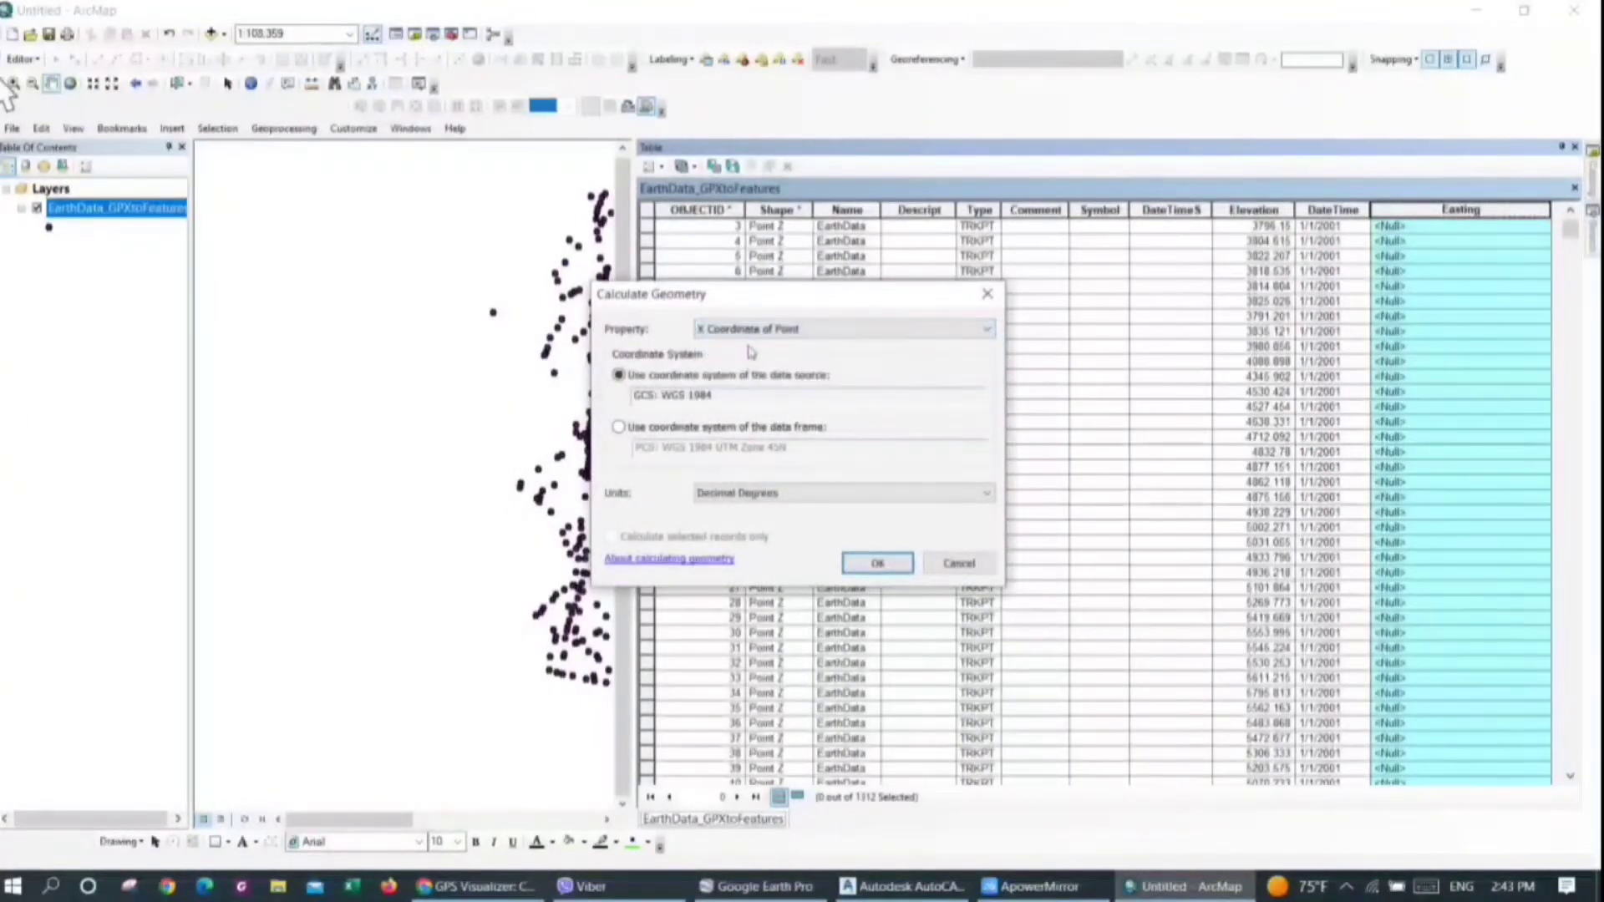
click(619, 428)
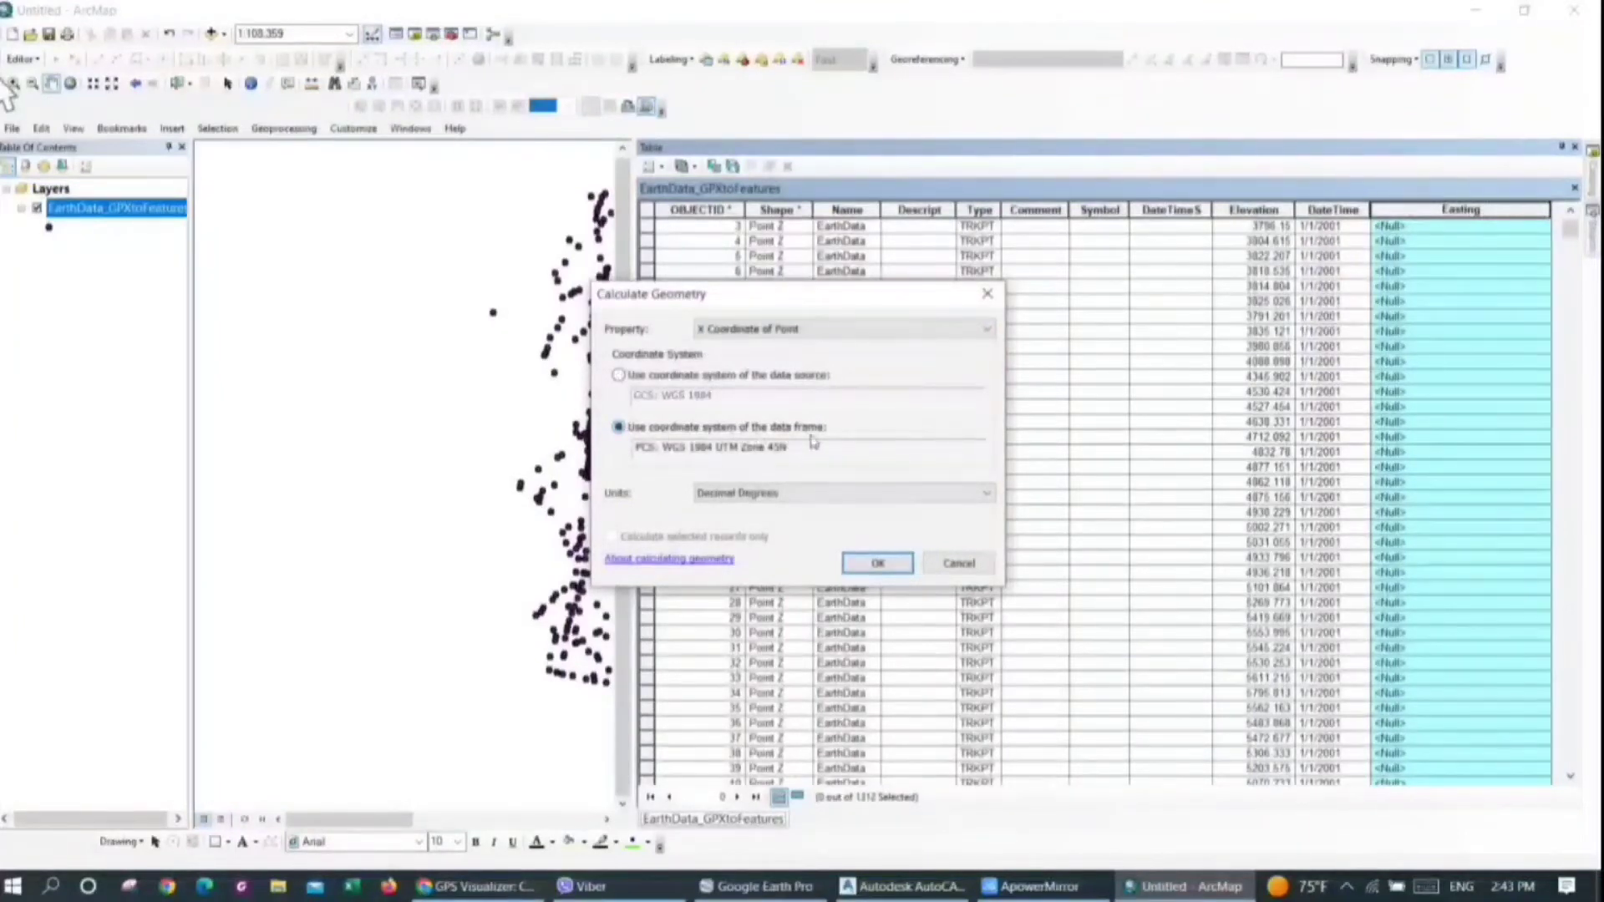
click(748, 493)
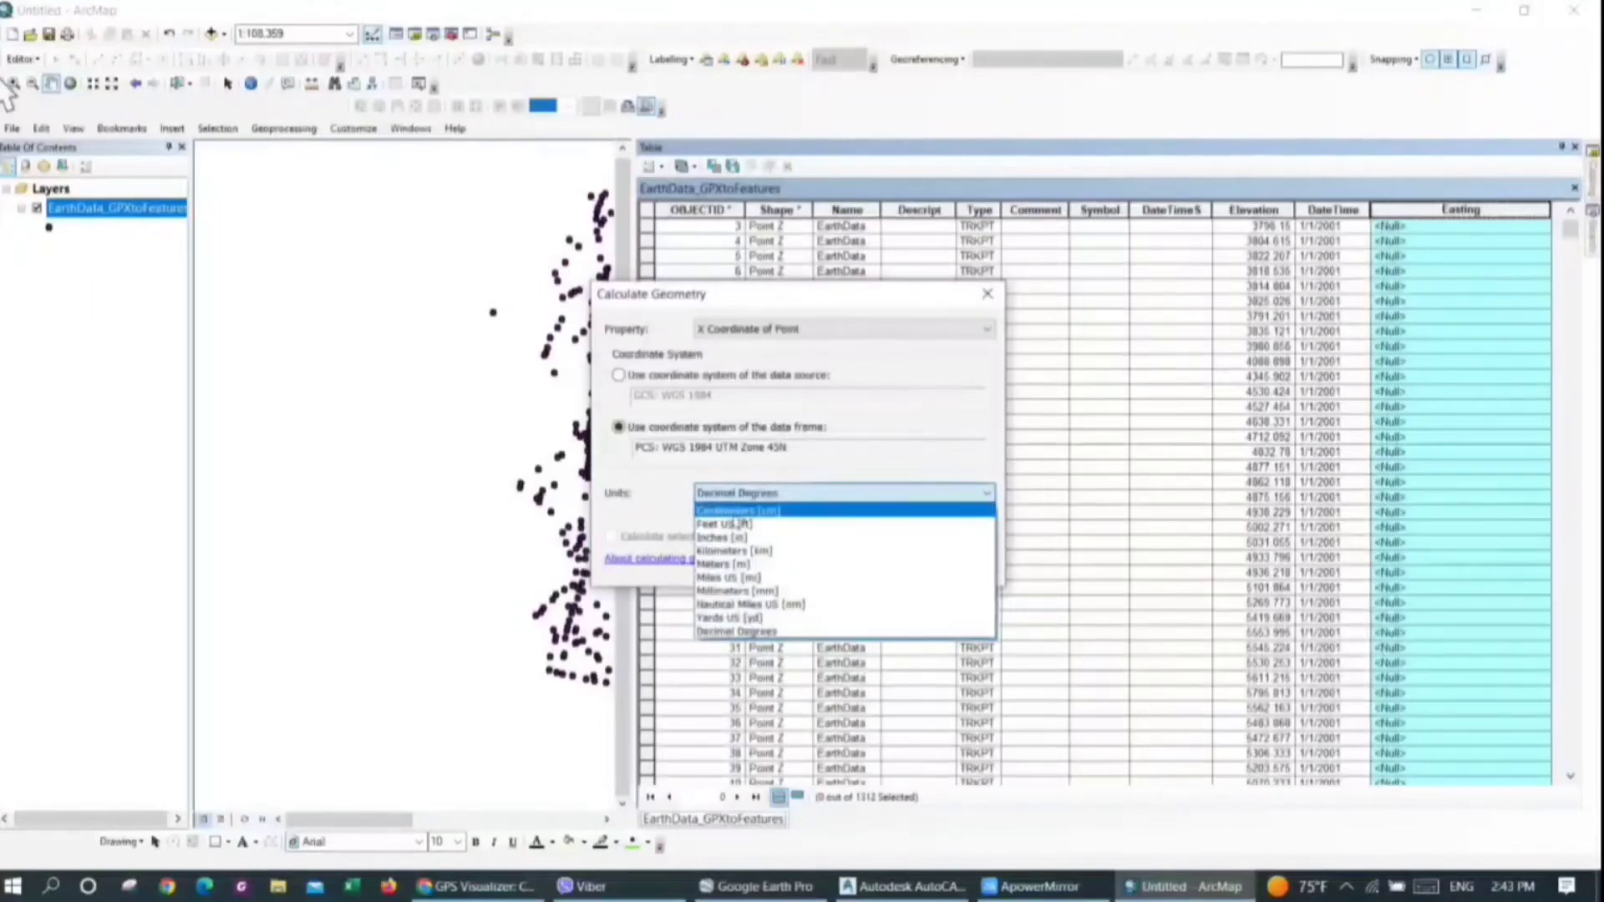
click(744, 564)
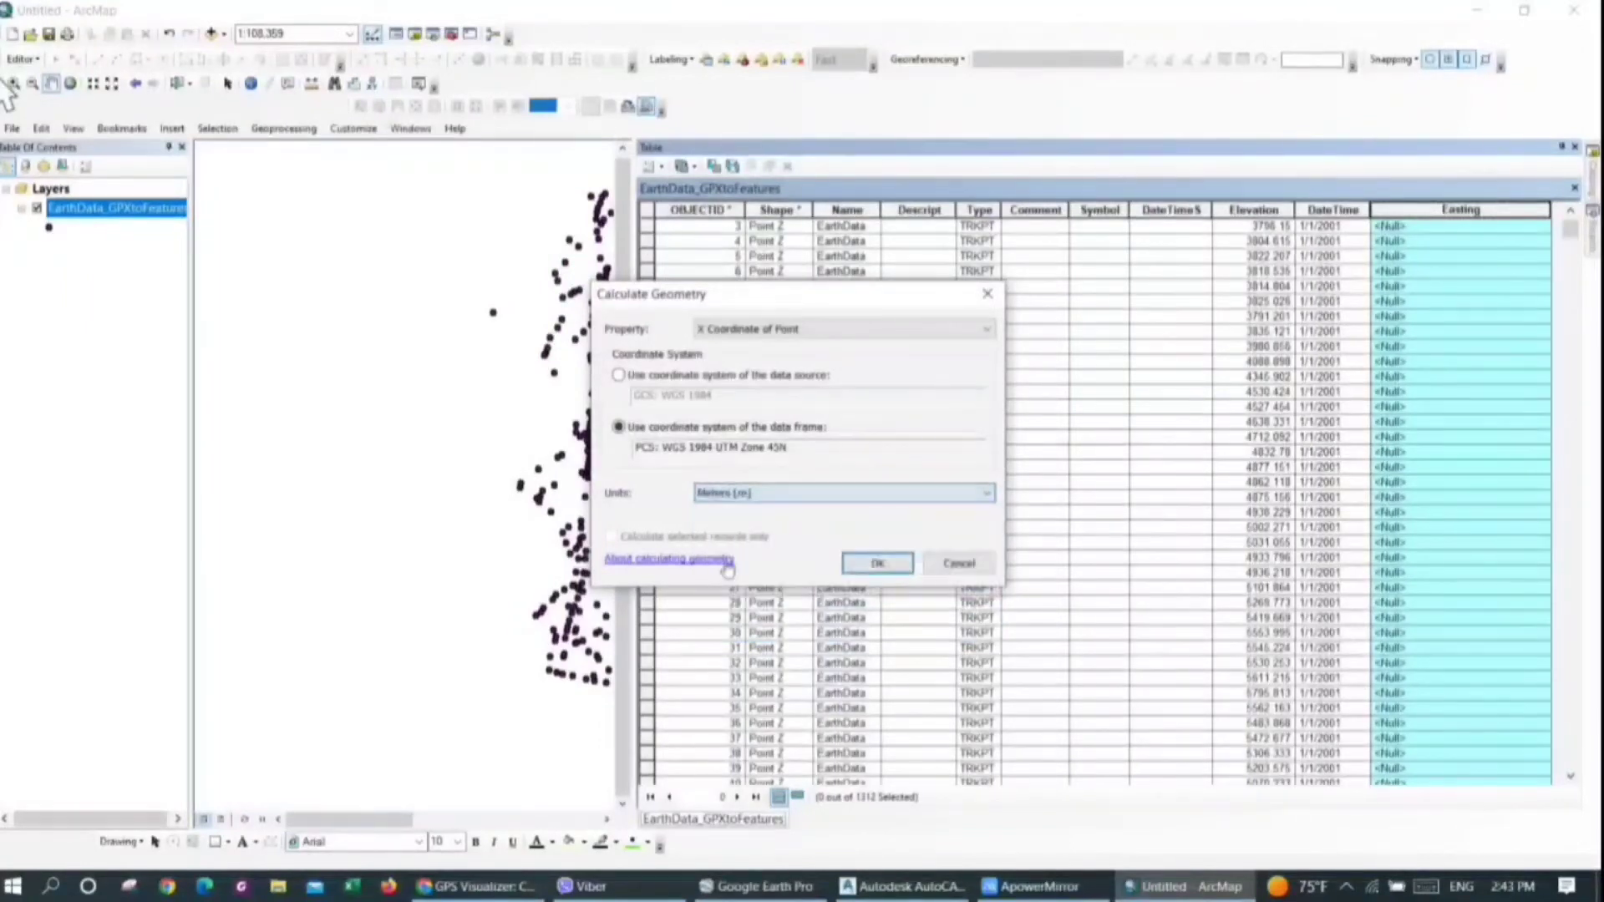
click(875, 564)
click(772, 489)
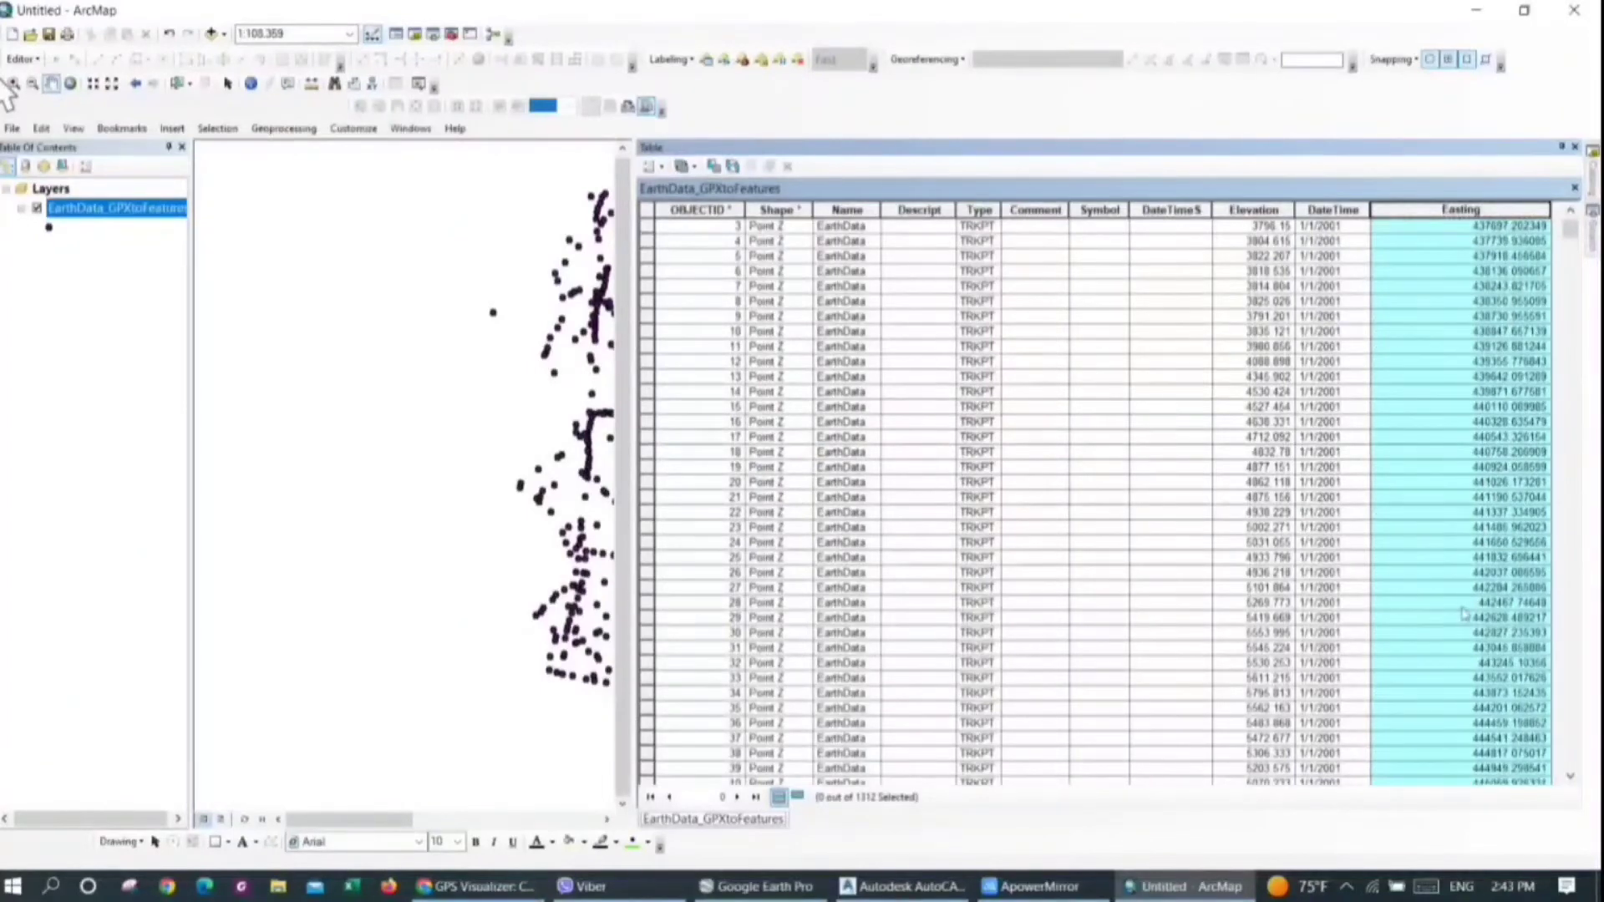
Add a field named Northing with the type Double to the EarthData_GPXtoFeatures attribute table
click(659, 167)
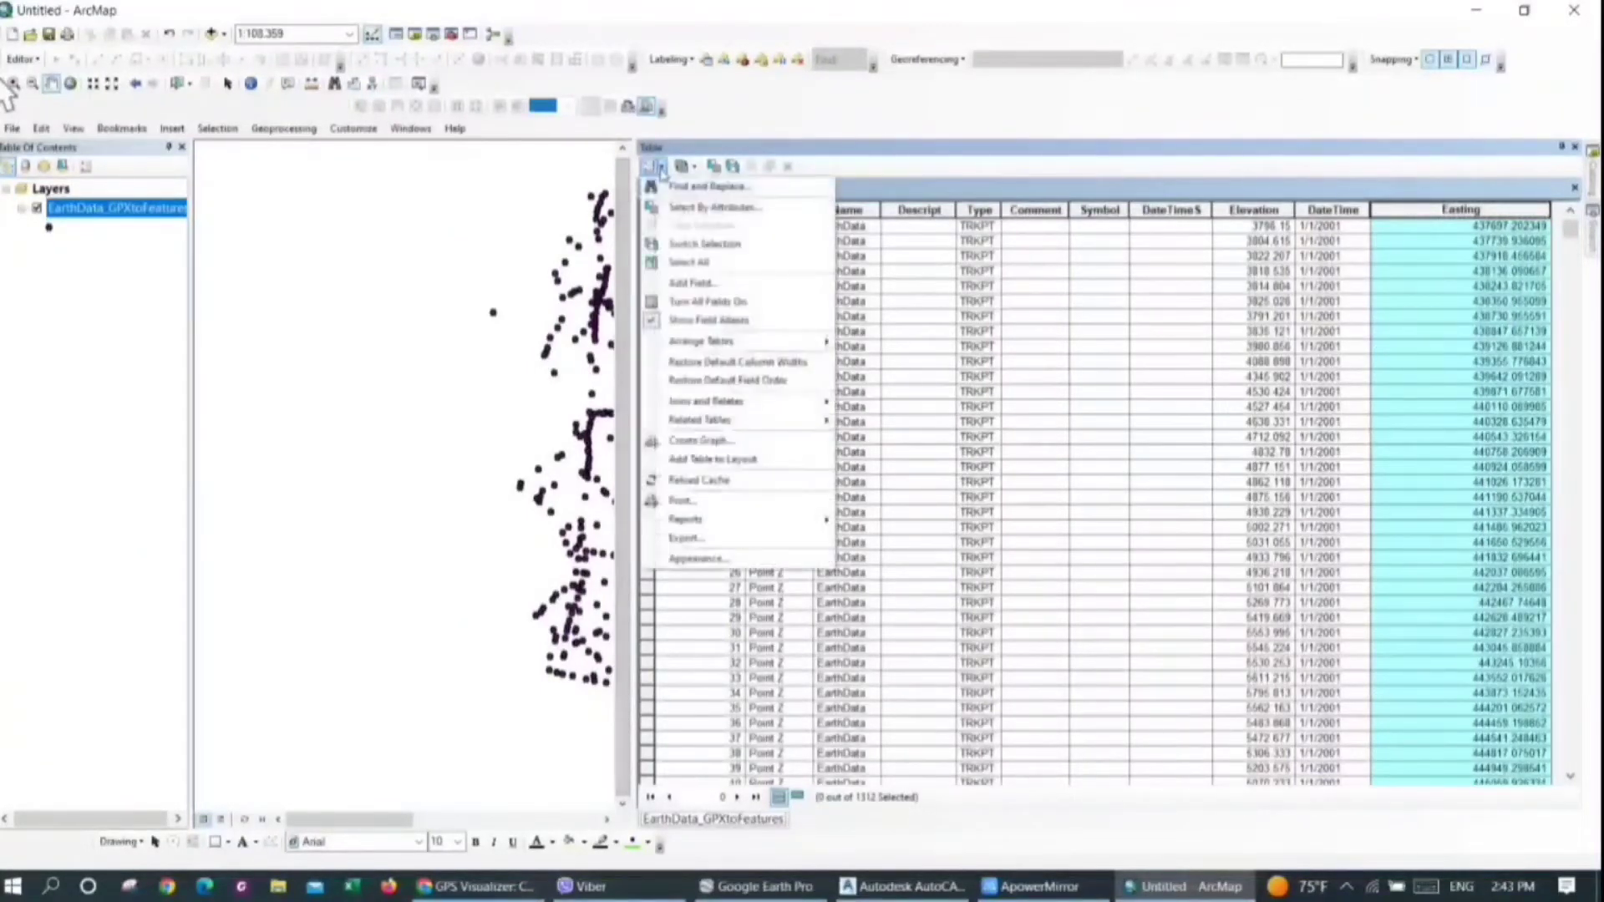
click(704, 285)
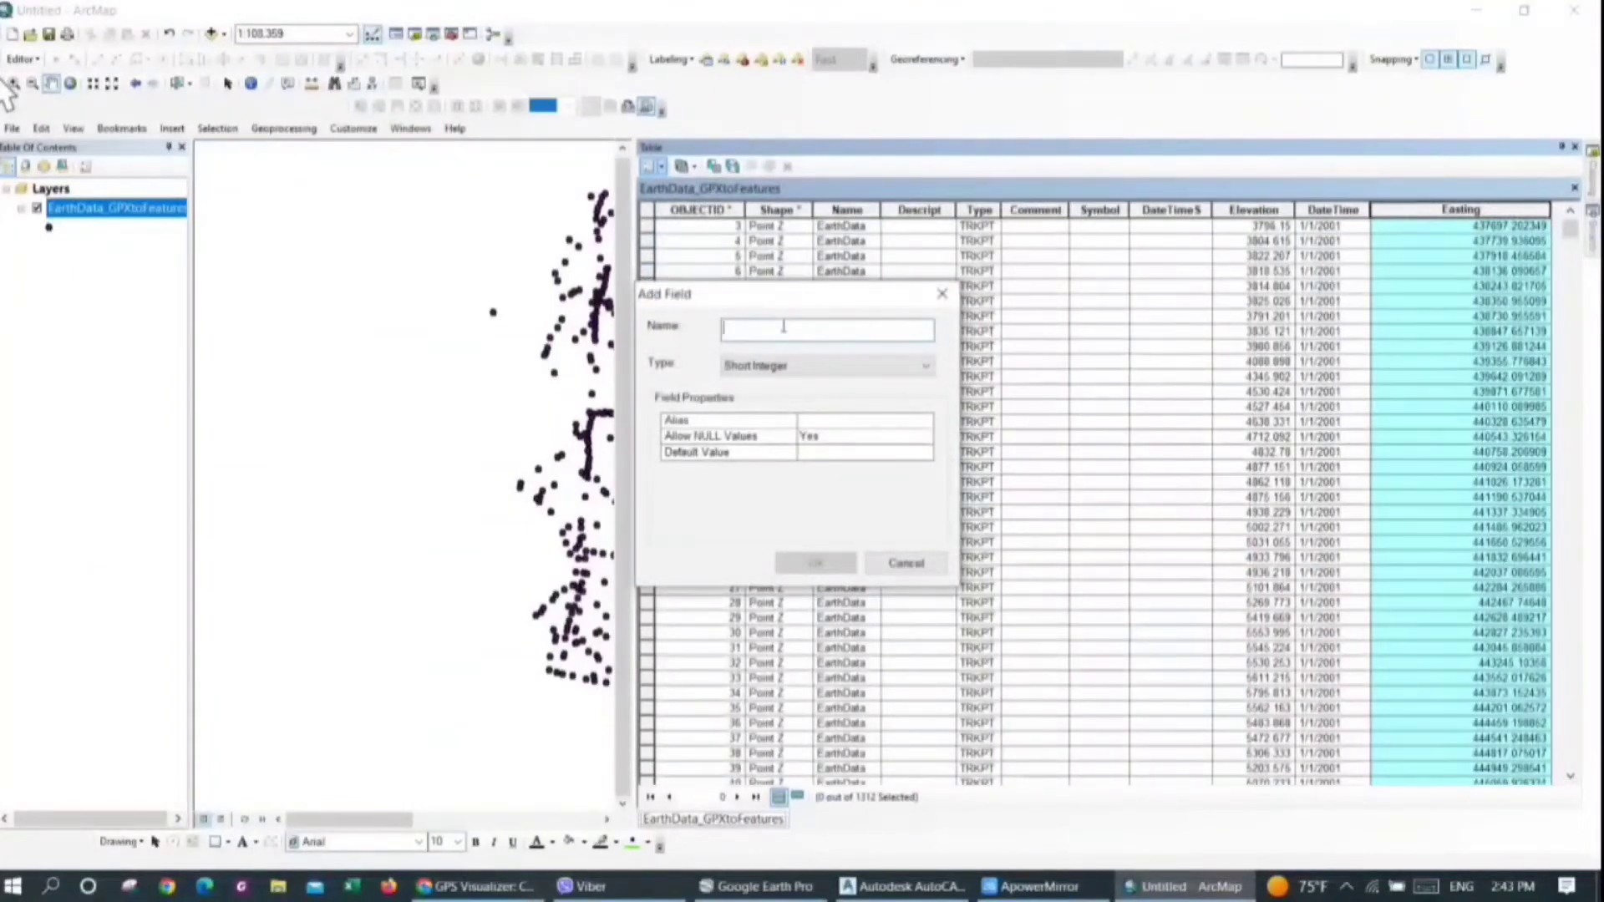
text(North)
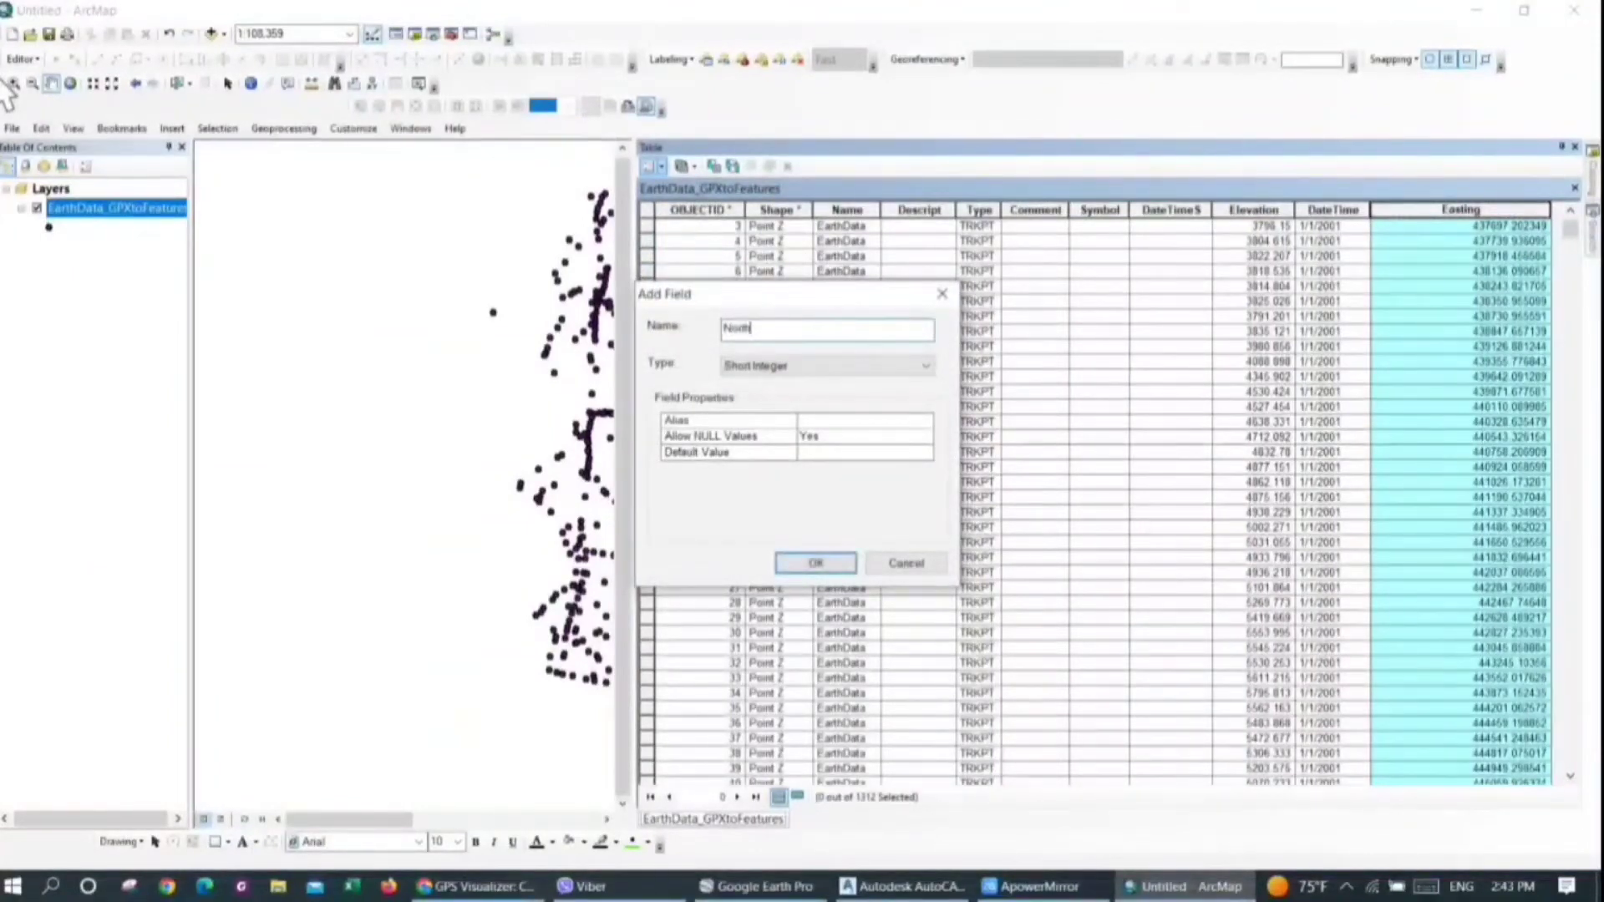
text(ing)
click(826, 367)
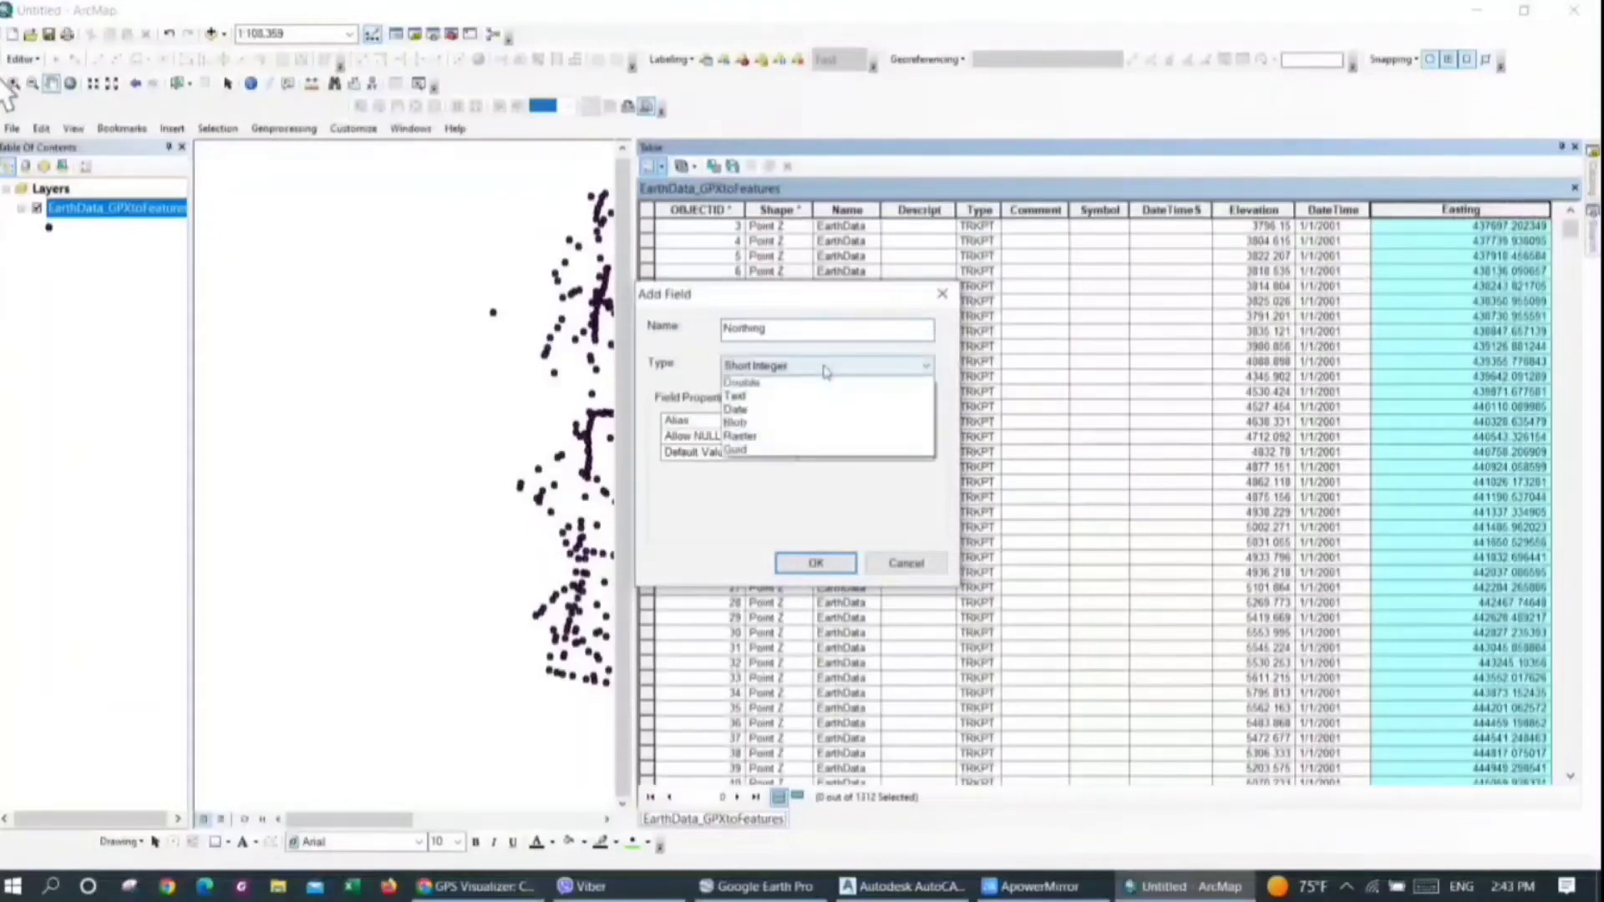
click(783, 422)
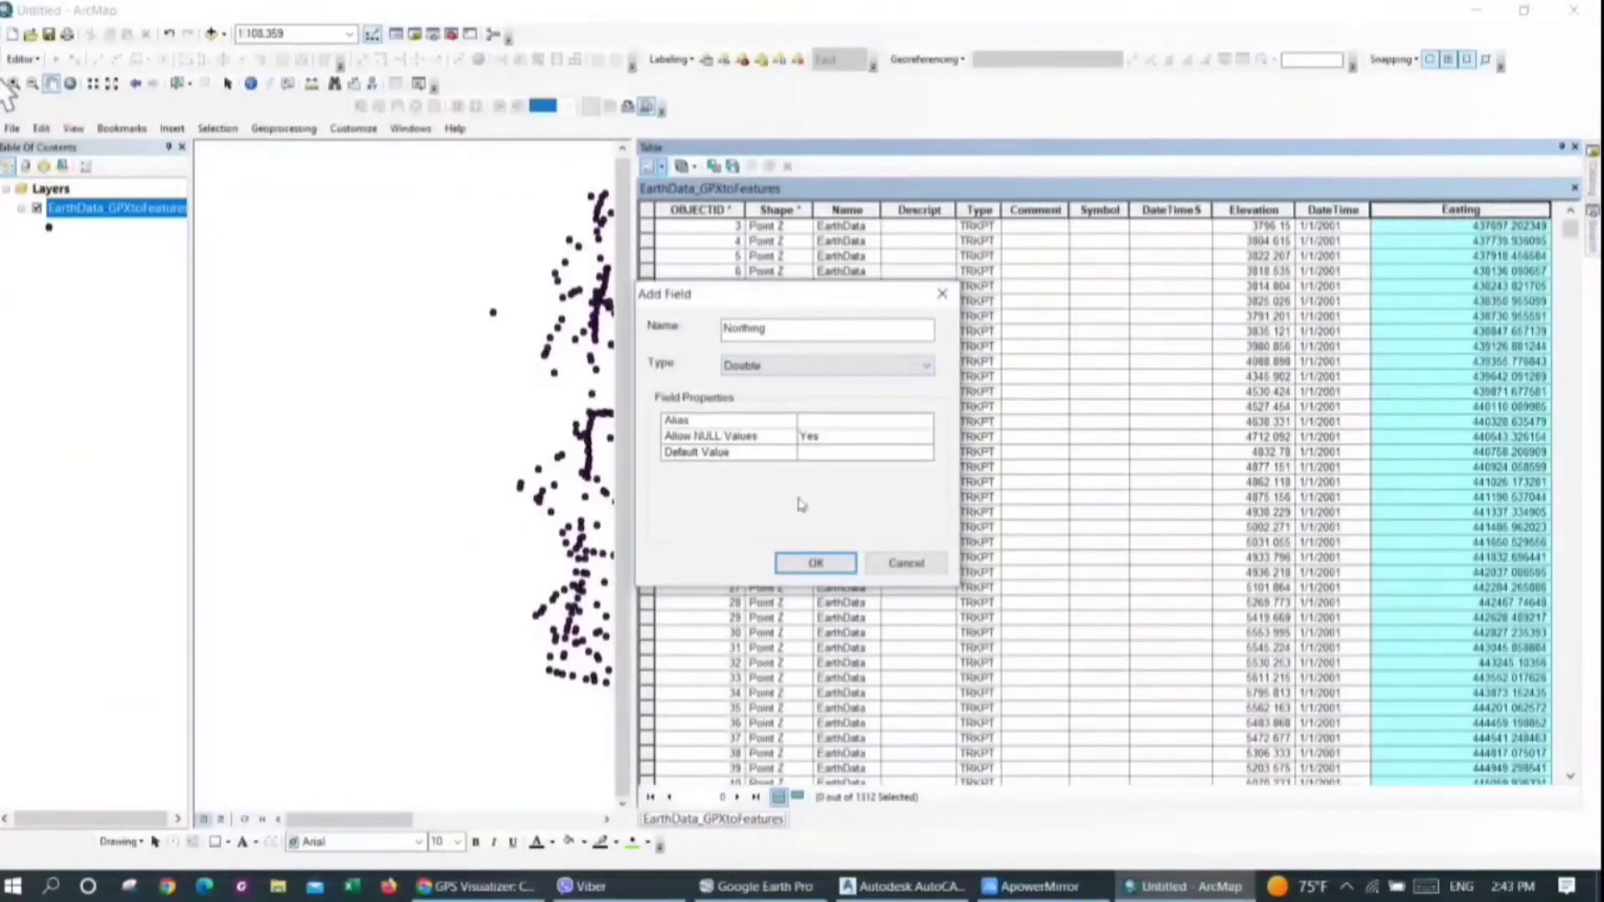
click(815, 563)
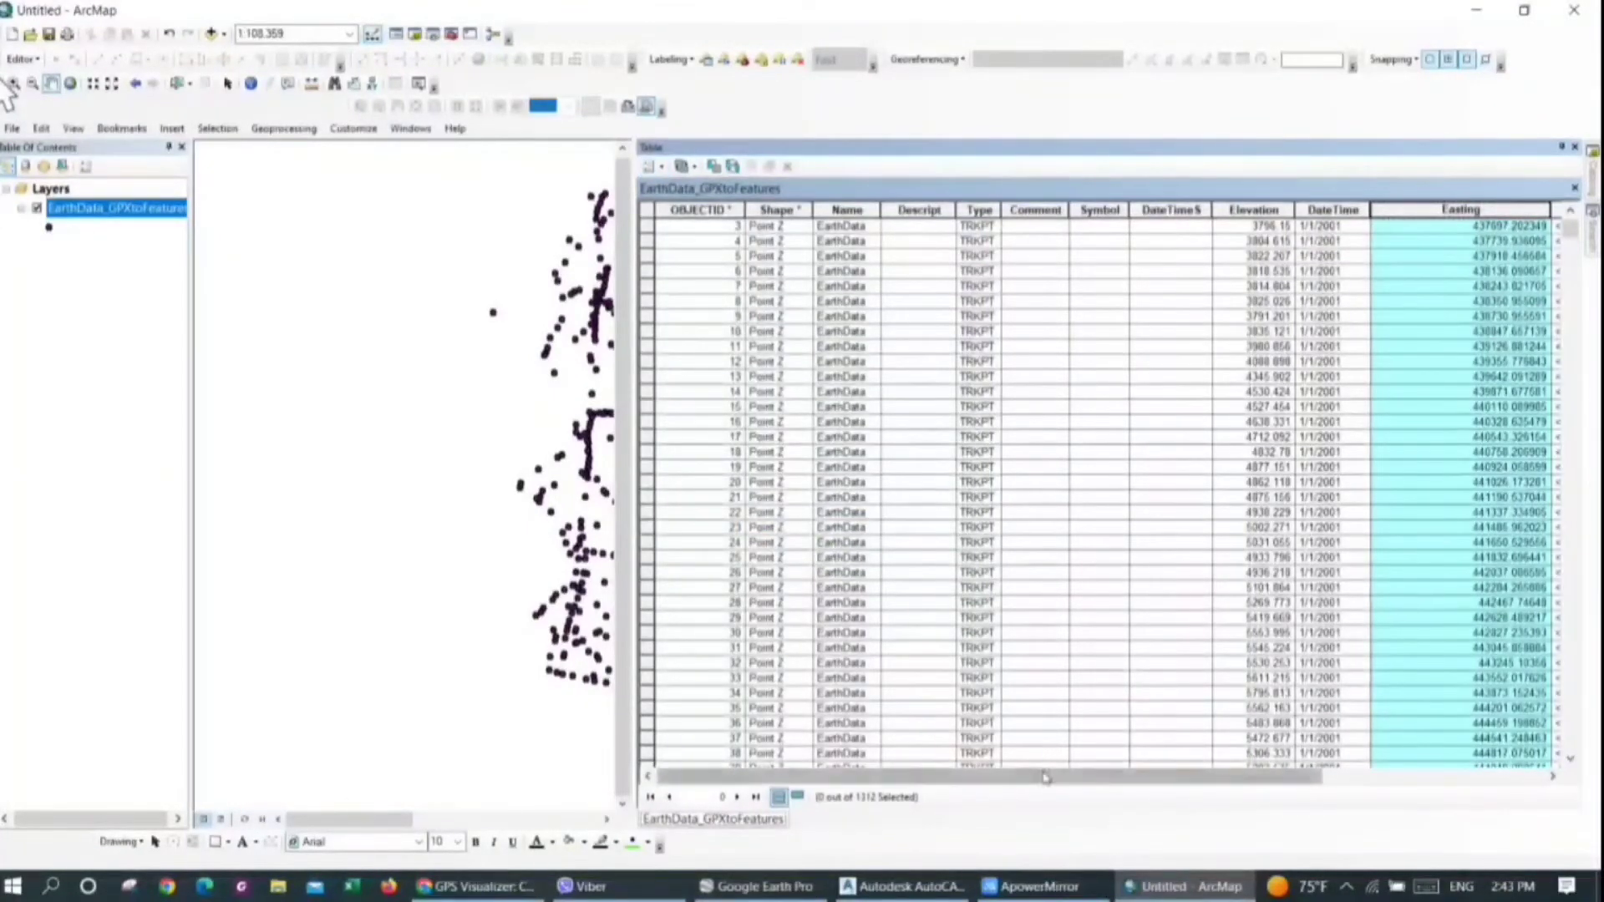
Calculate the Northing field's geometry as Y Coordinate of Point in meters, using the data frame's WGS 1984 UTM Zone 45N coordinate system
drag(1045, 777, 1265, 777)
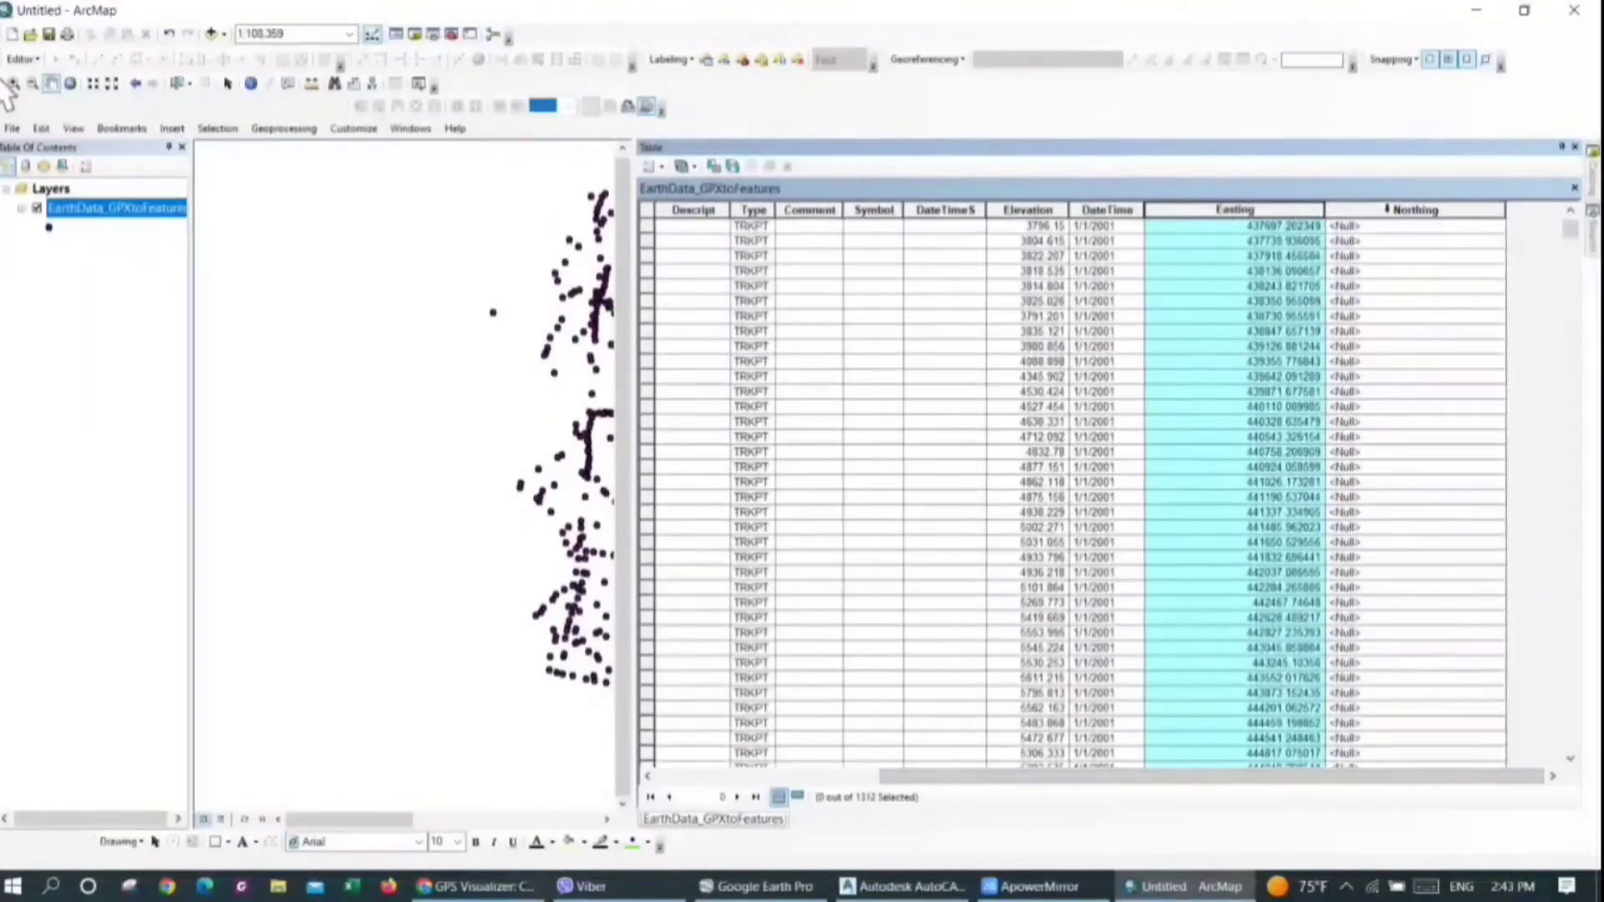
click(1388, 209)
right_click(1391, 214)
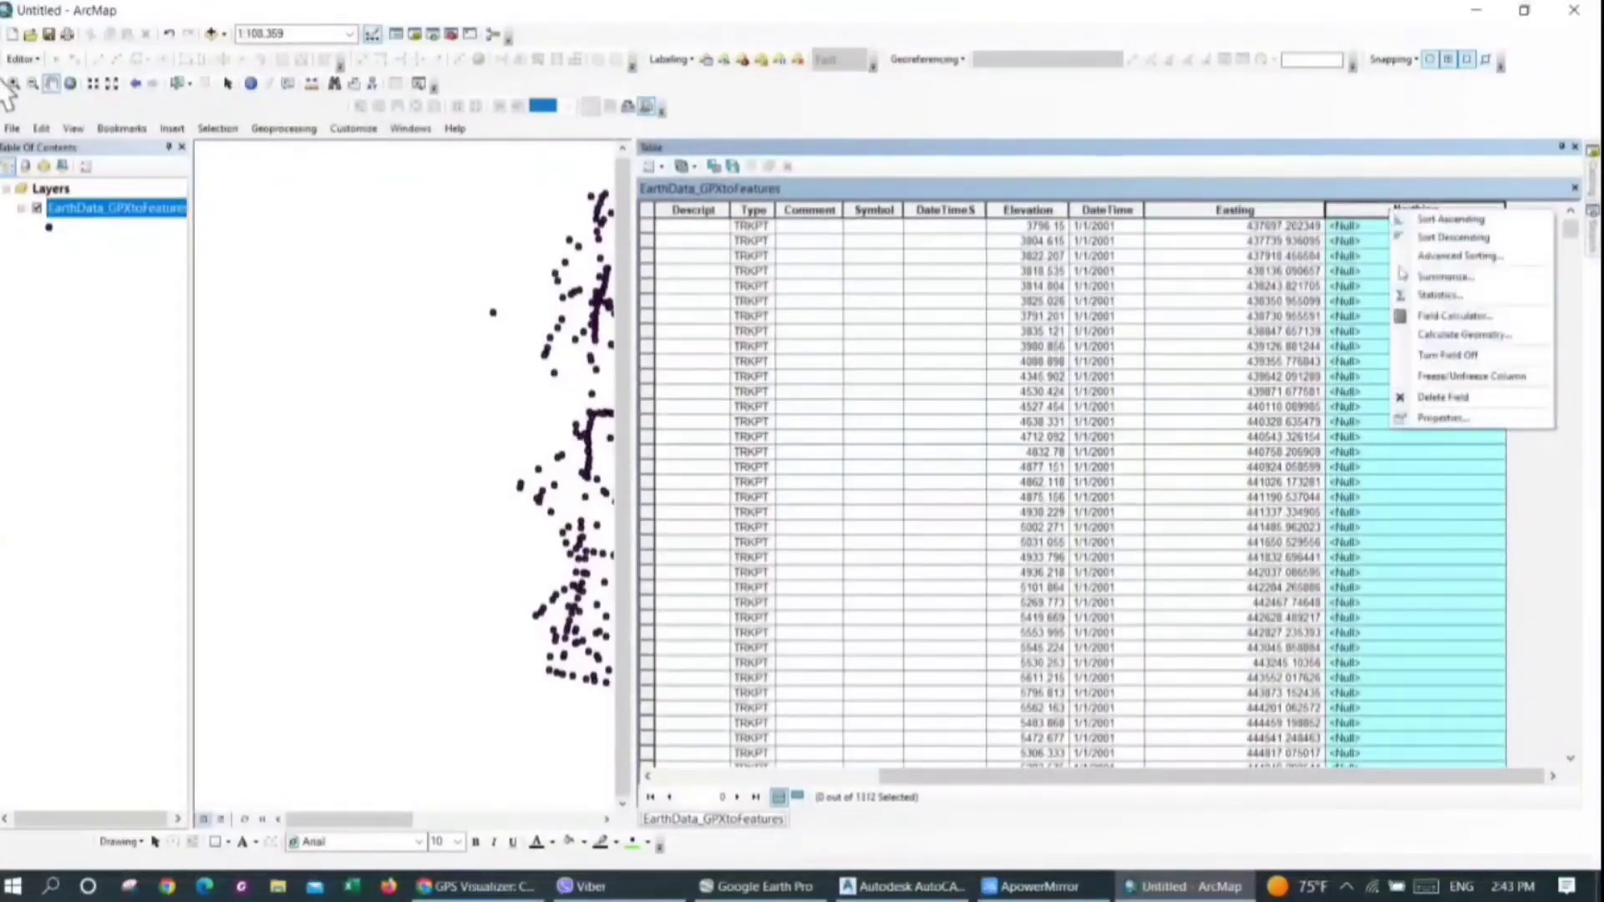
click(1412, 343)
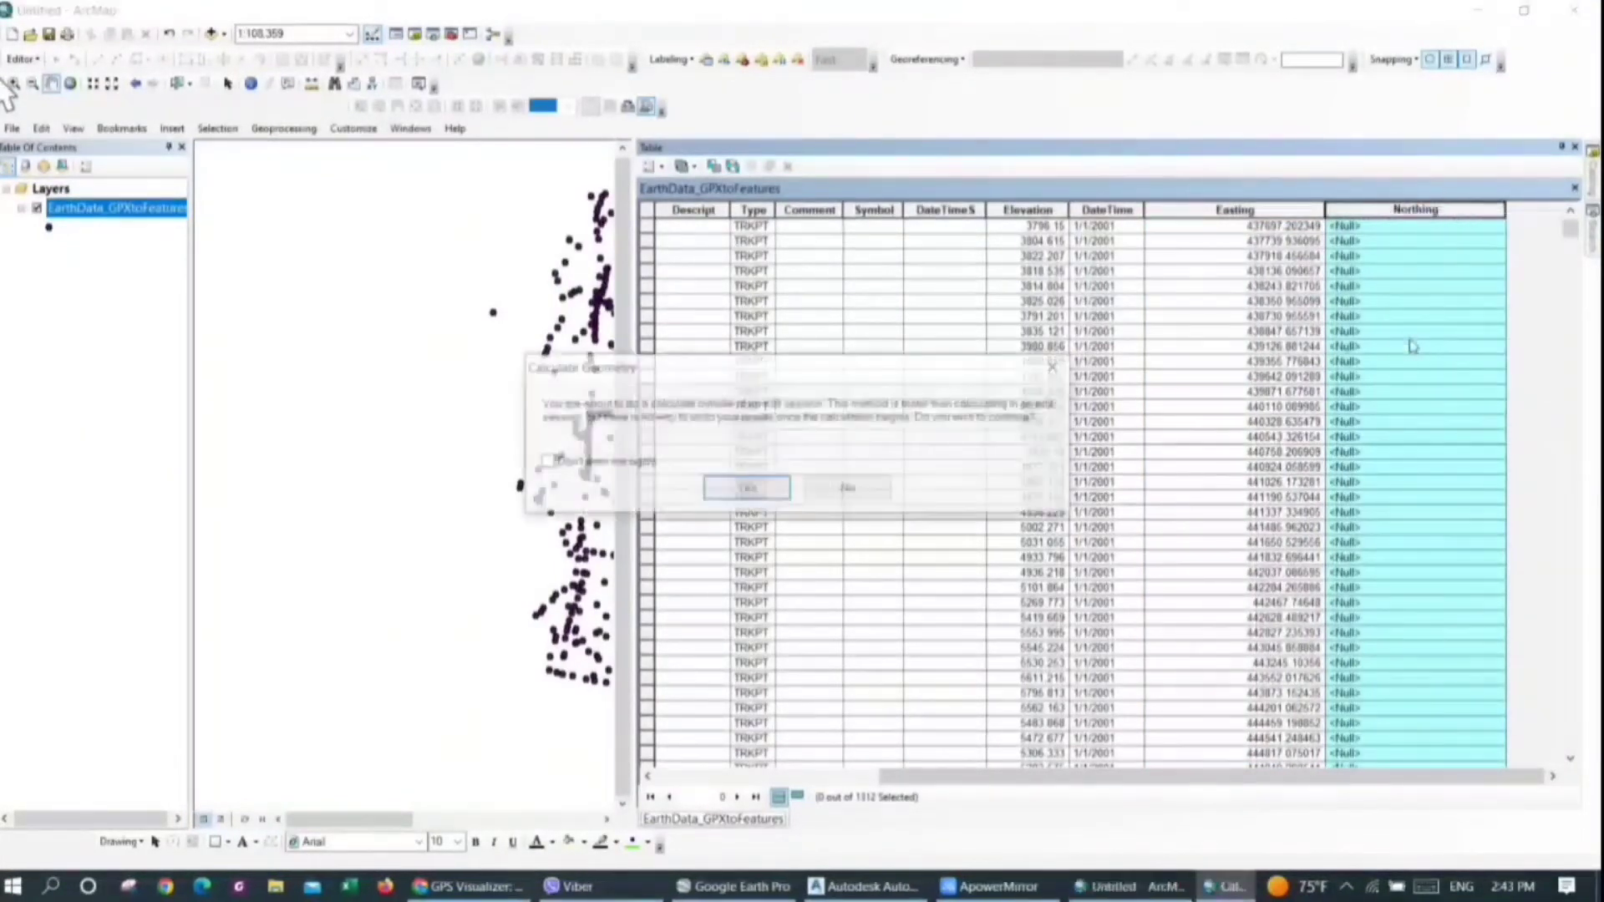
click(747, 488)
click(756, 331)
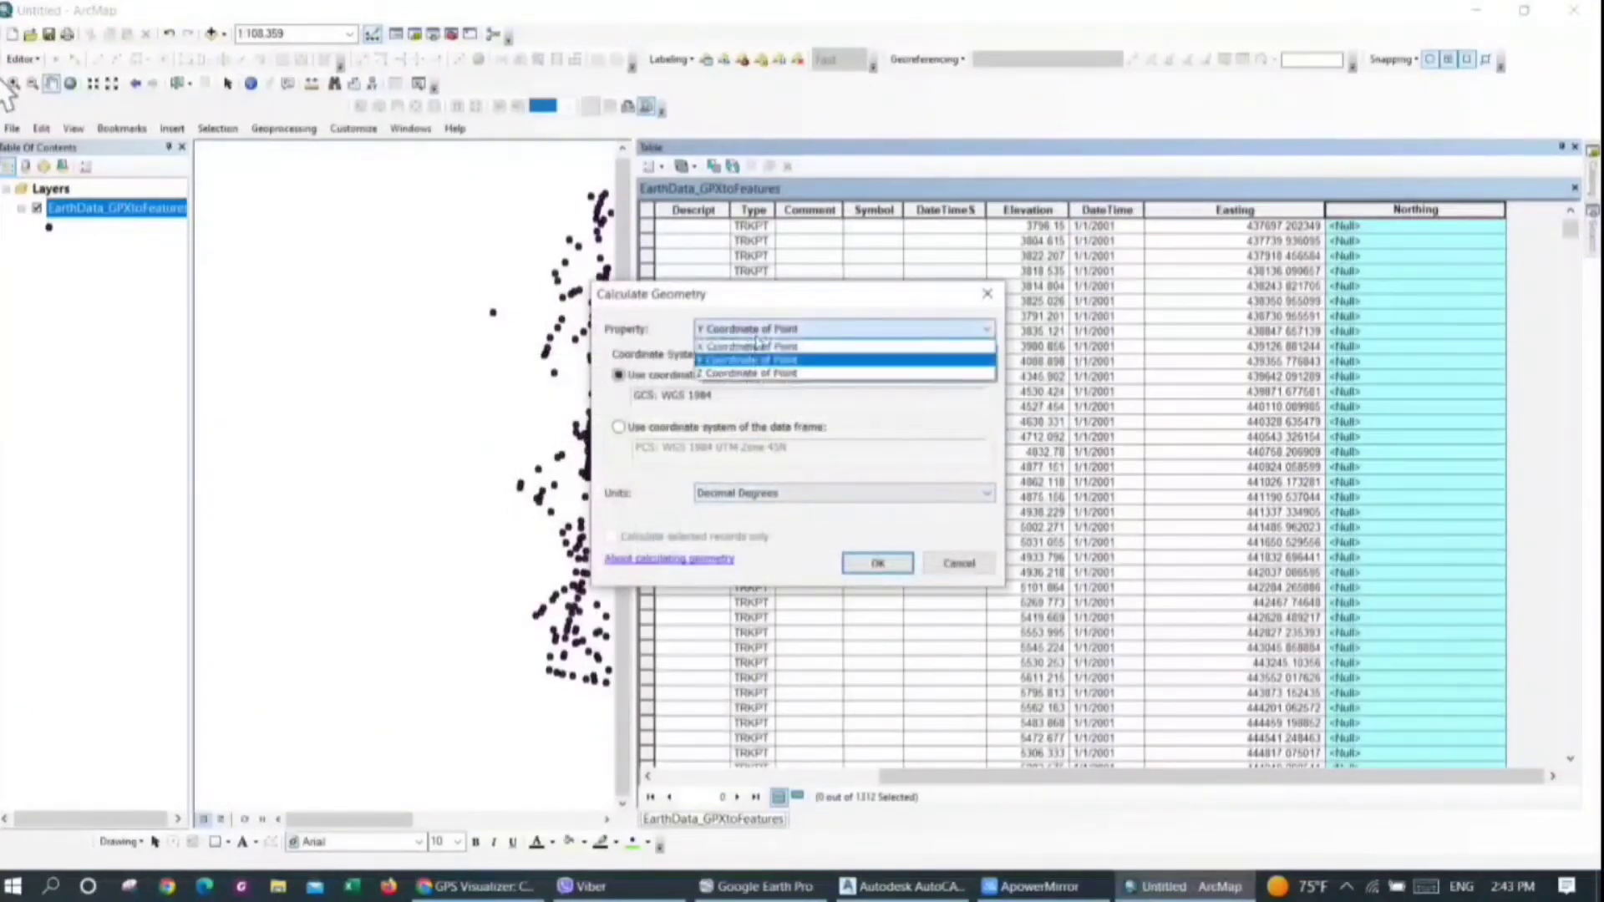
click(752, 360)
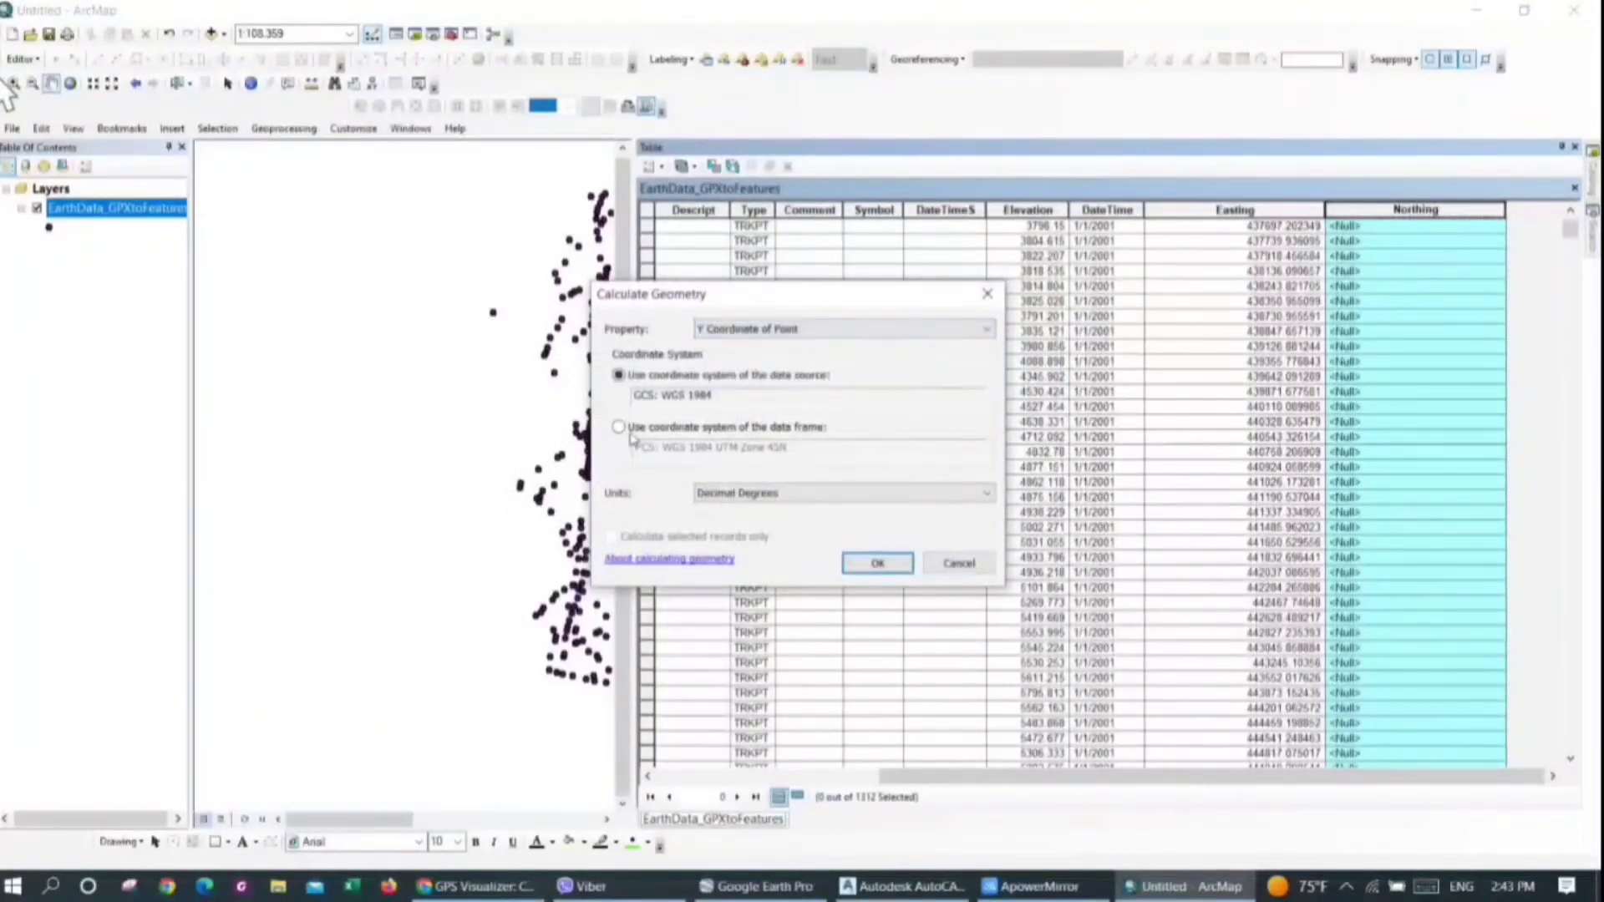
click(631, 433)
click(804, 493)
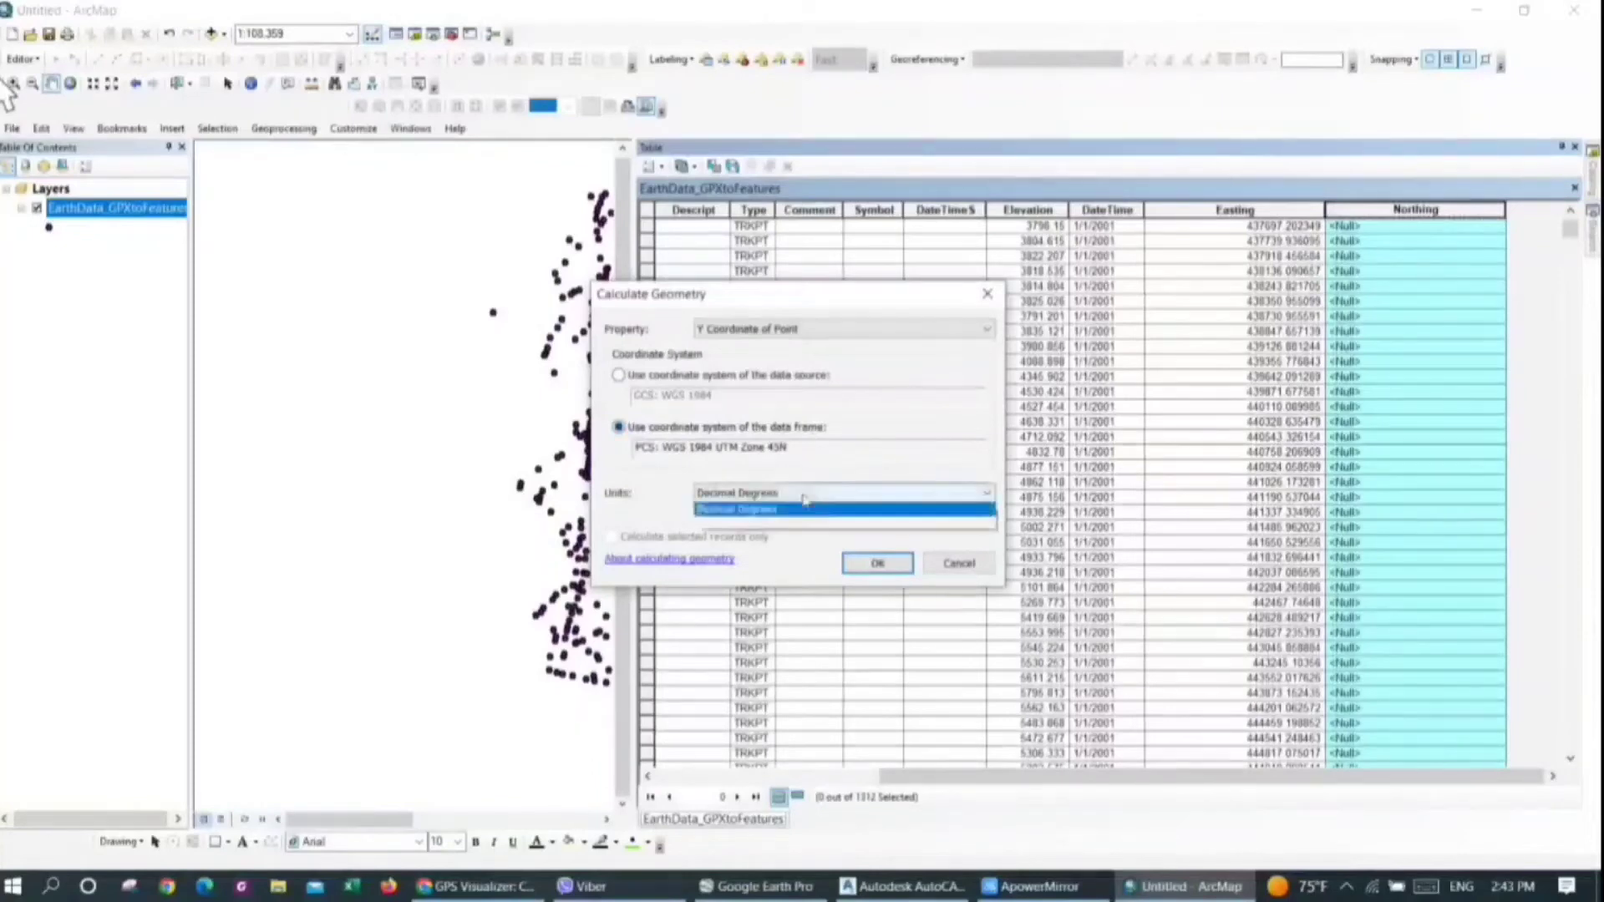
click(725, 565)
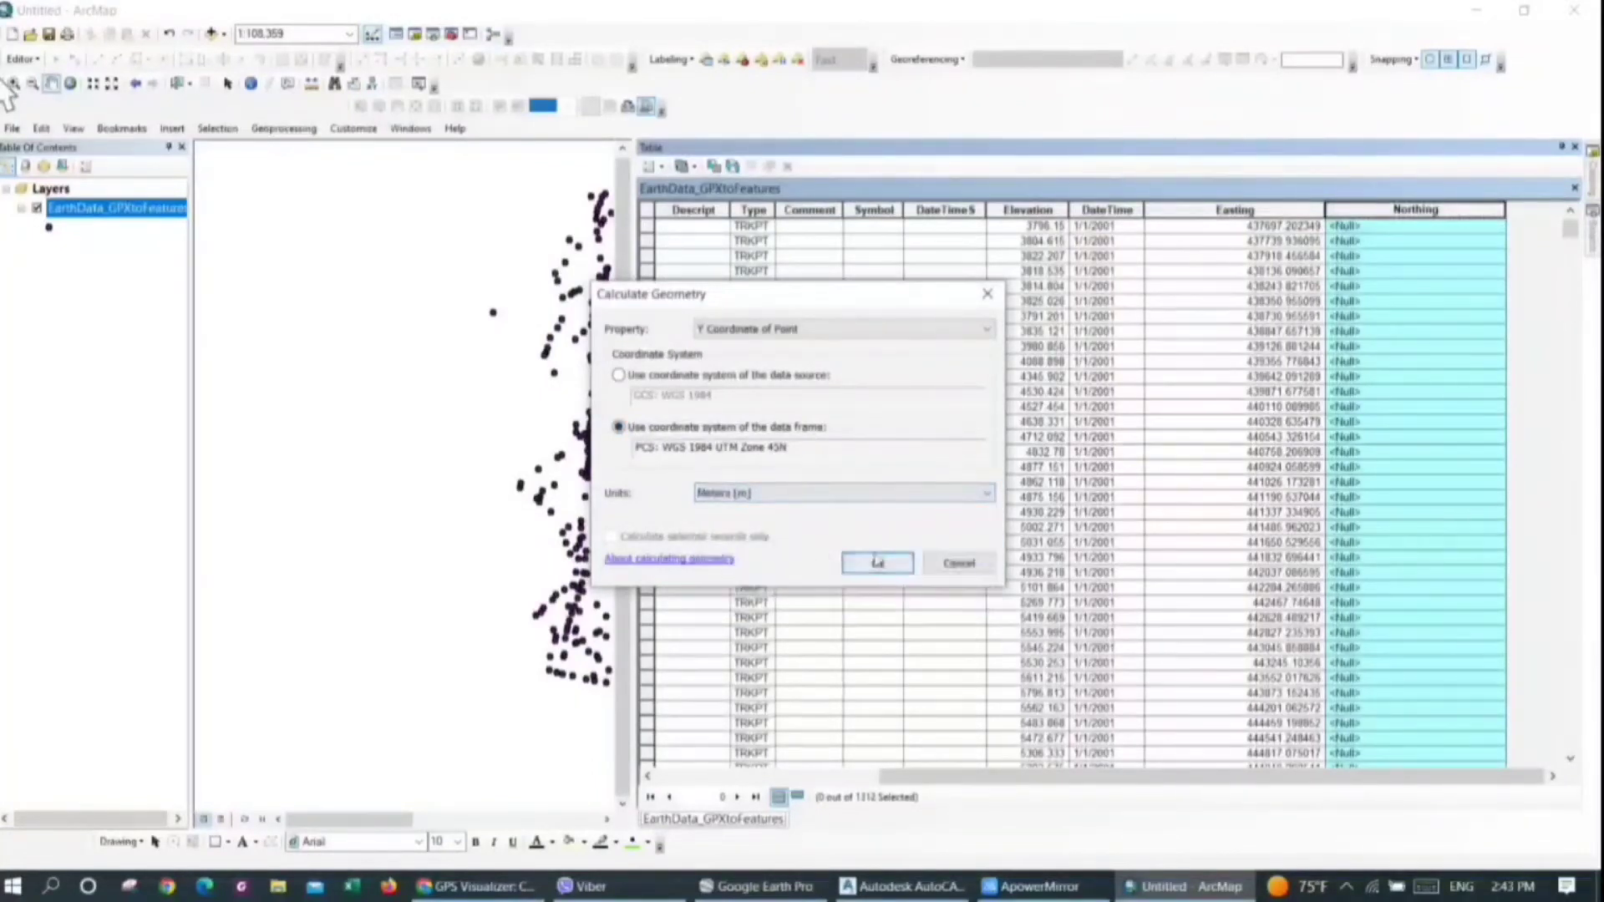
click(877, 560)
click(778, 493)
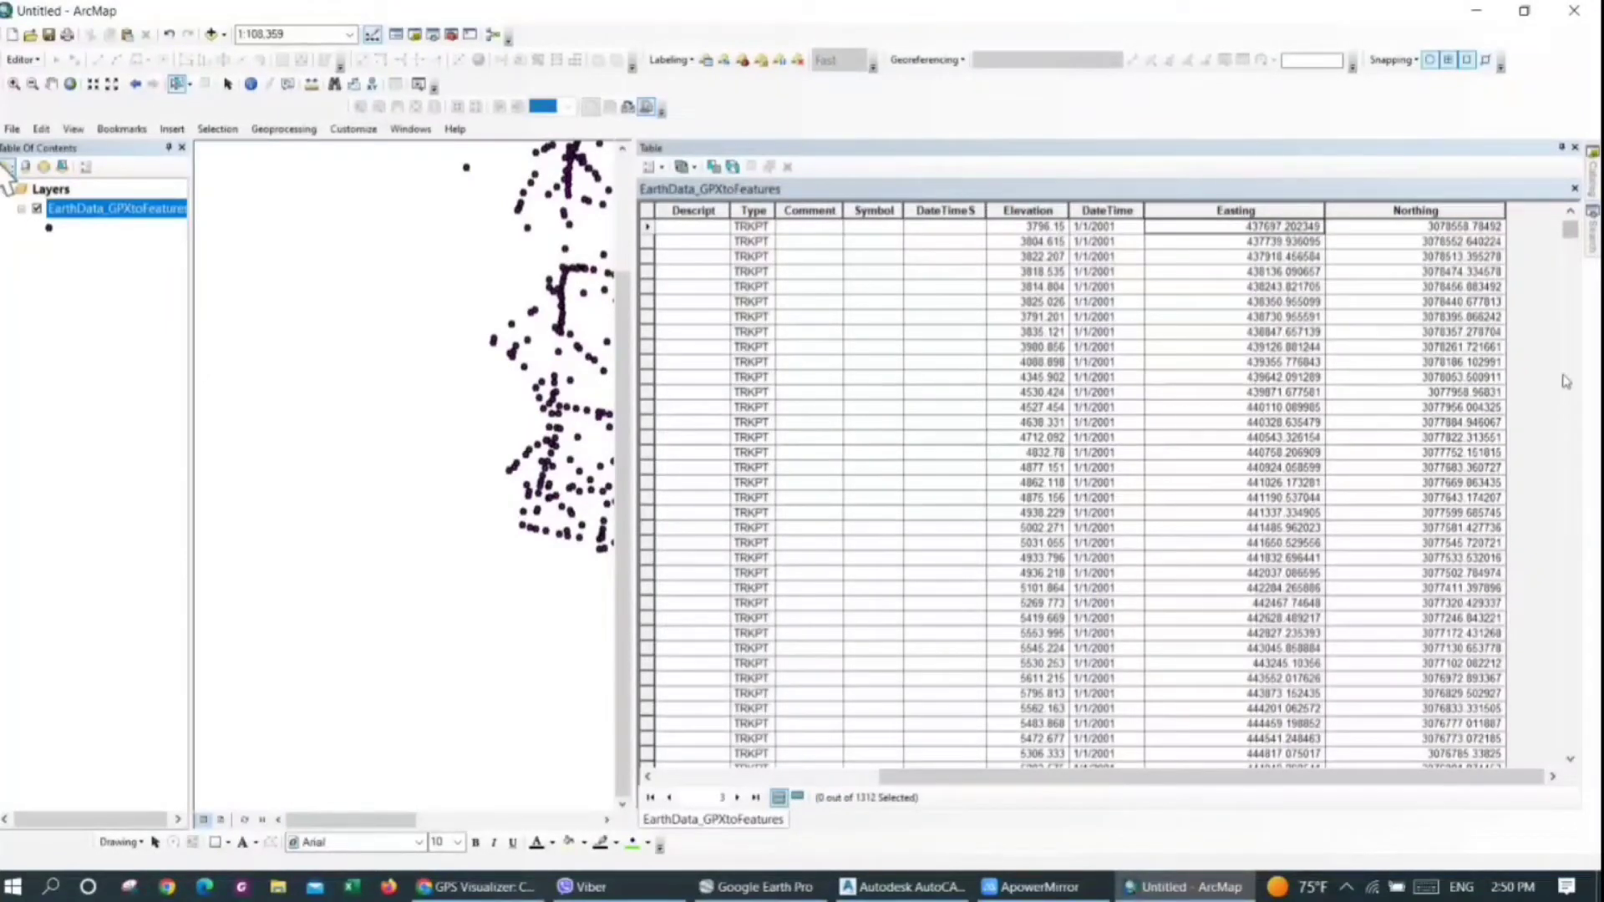
Search for "table to excel" and open the Table To Excel conversion tool
click(1593, 251)
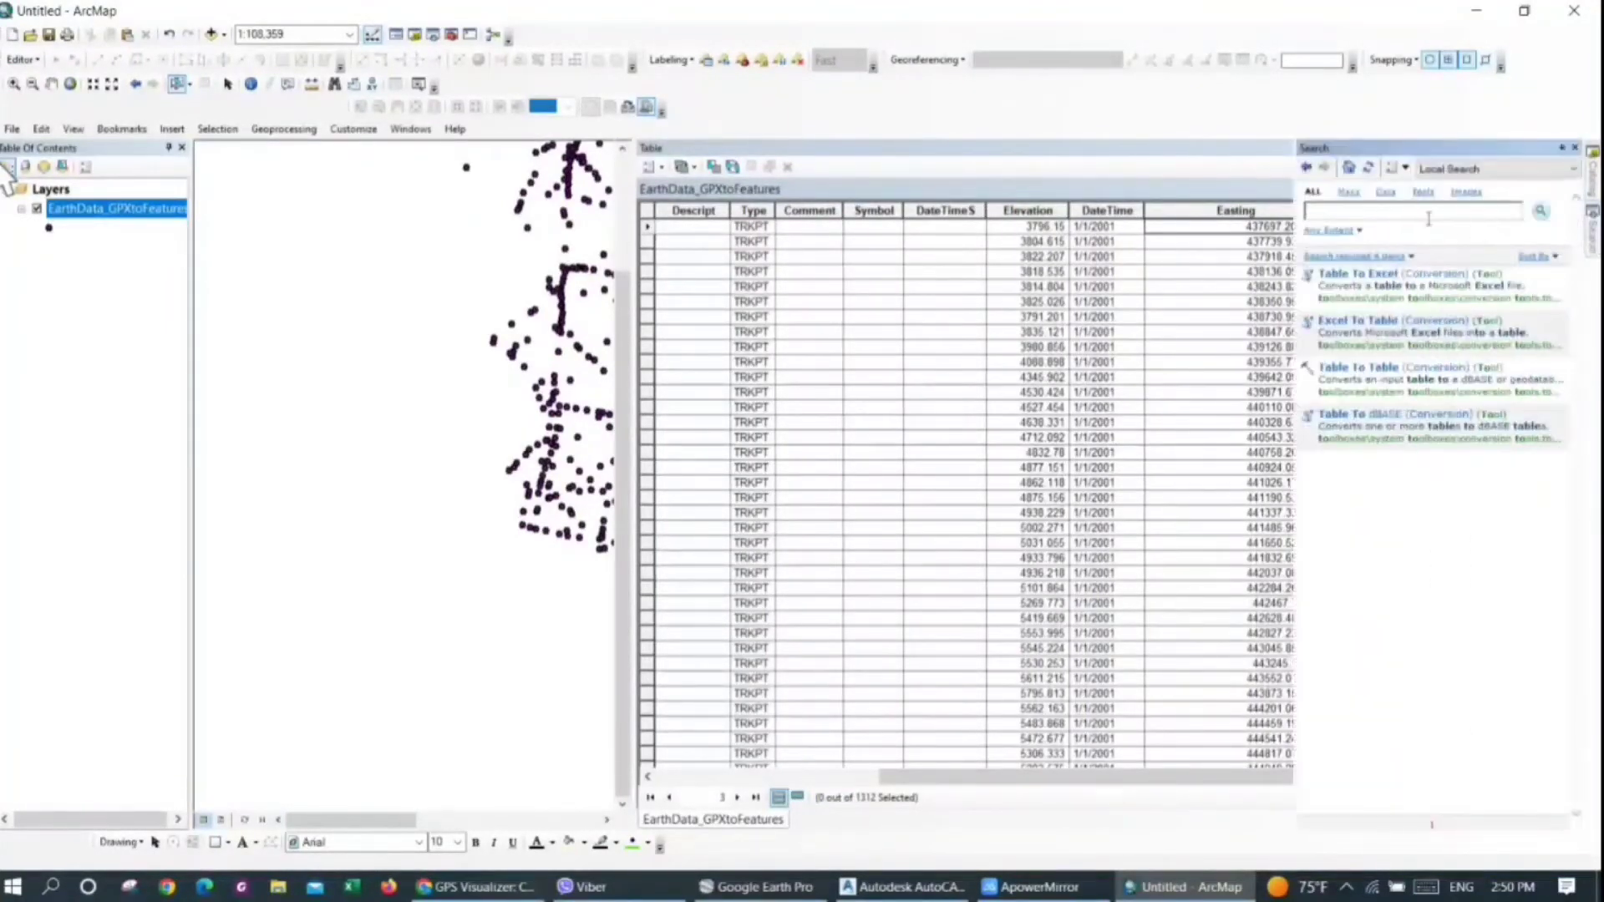
click(1392, 209)
text(table to excel)
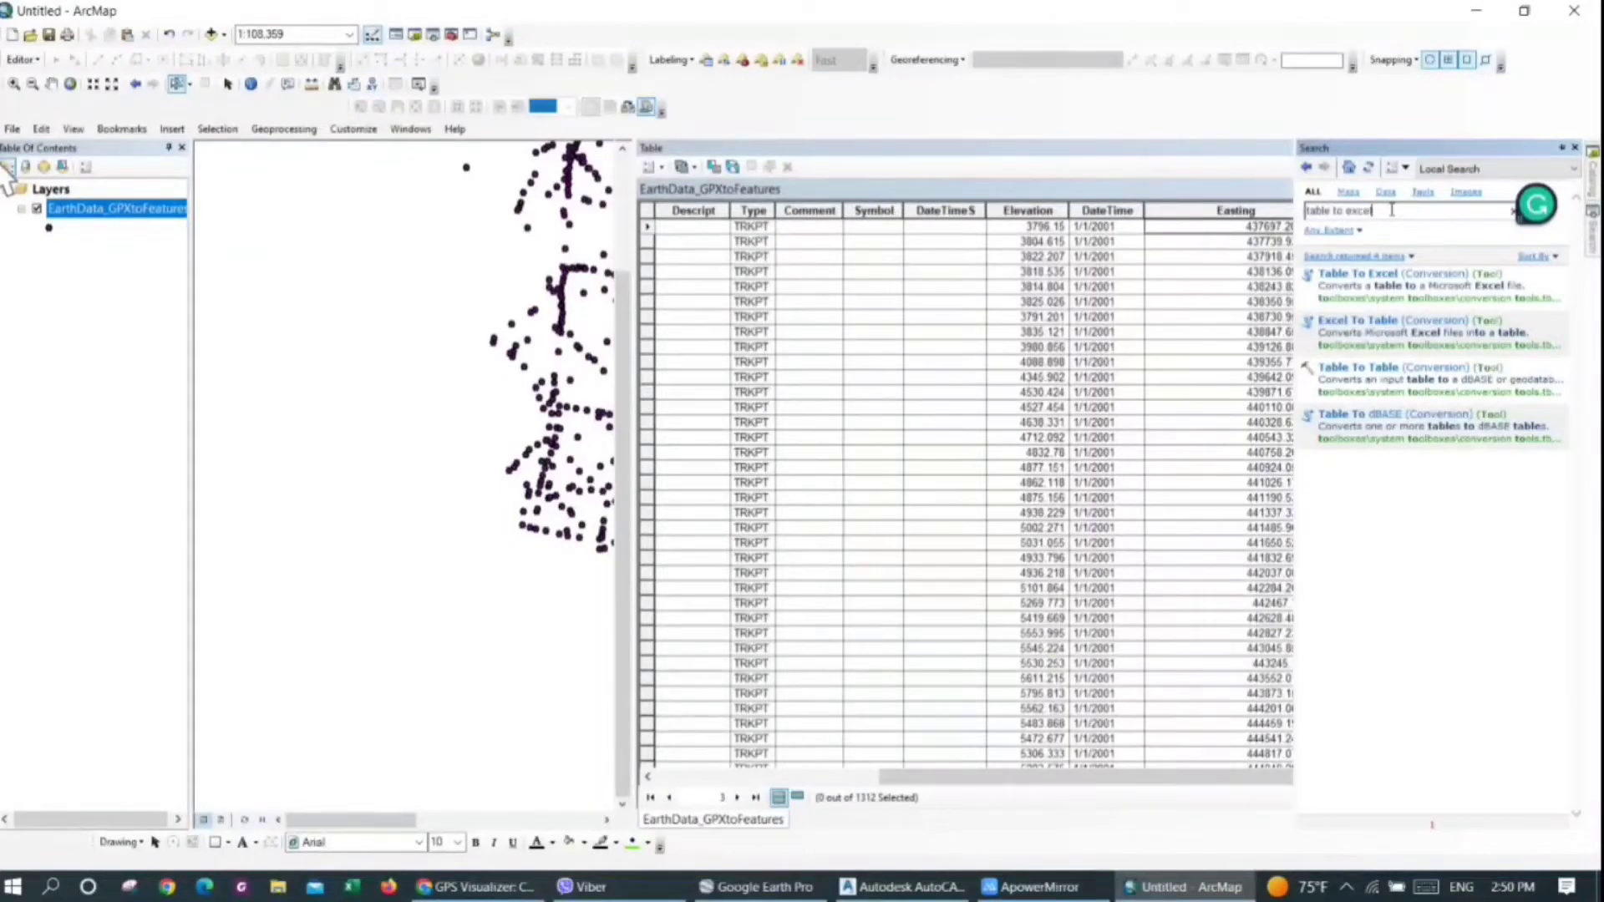
key(Return)
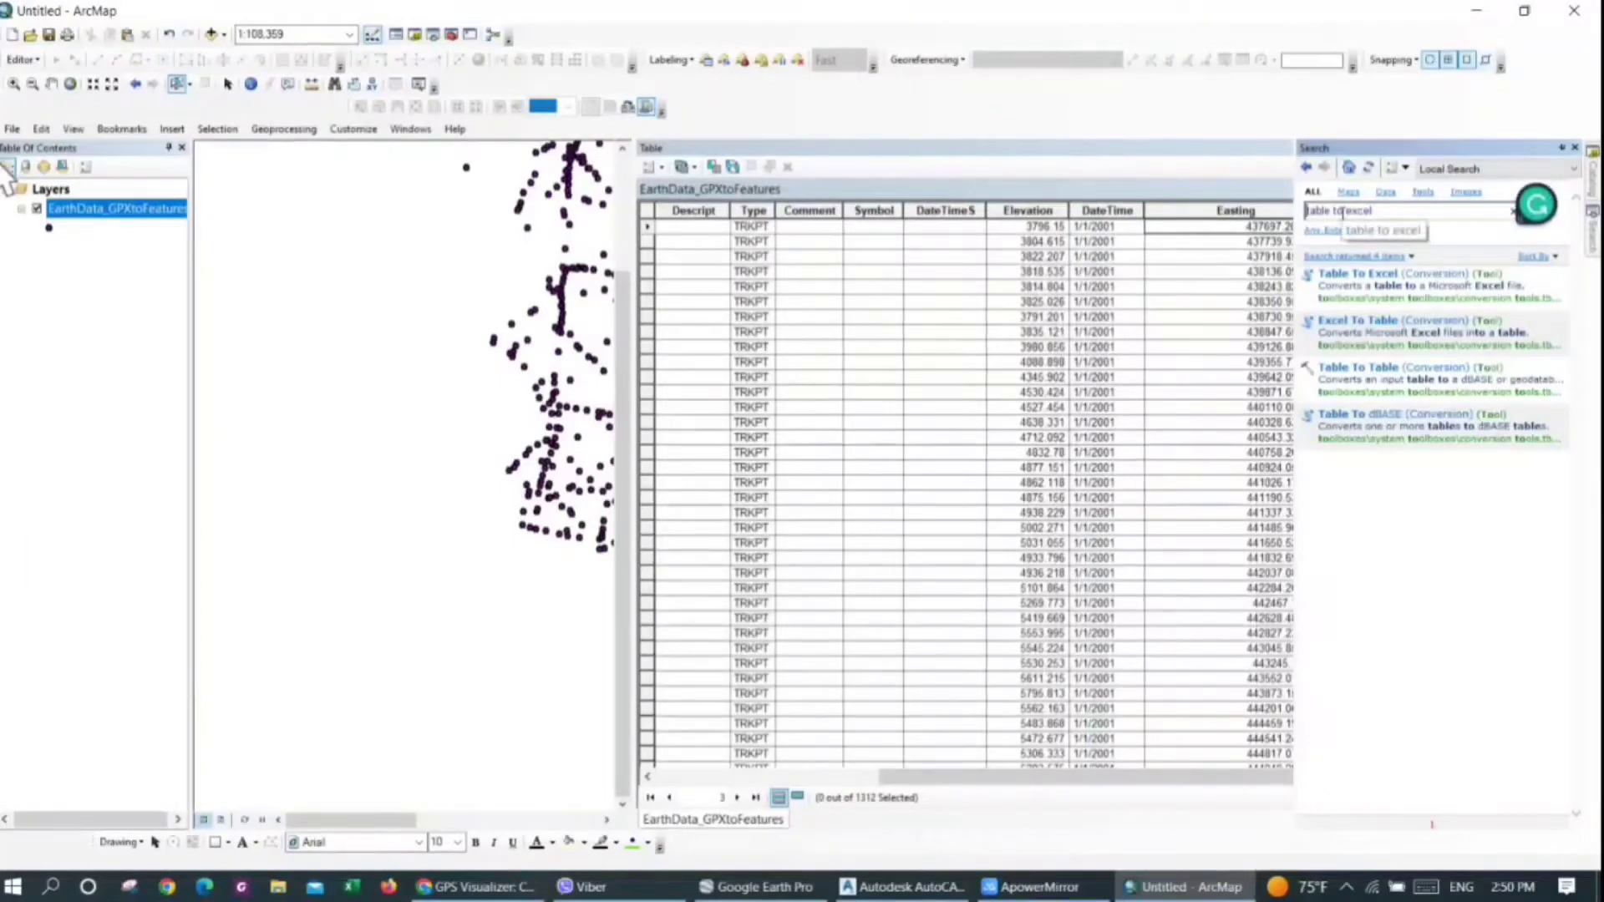
click(1349, 275)
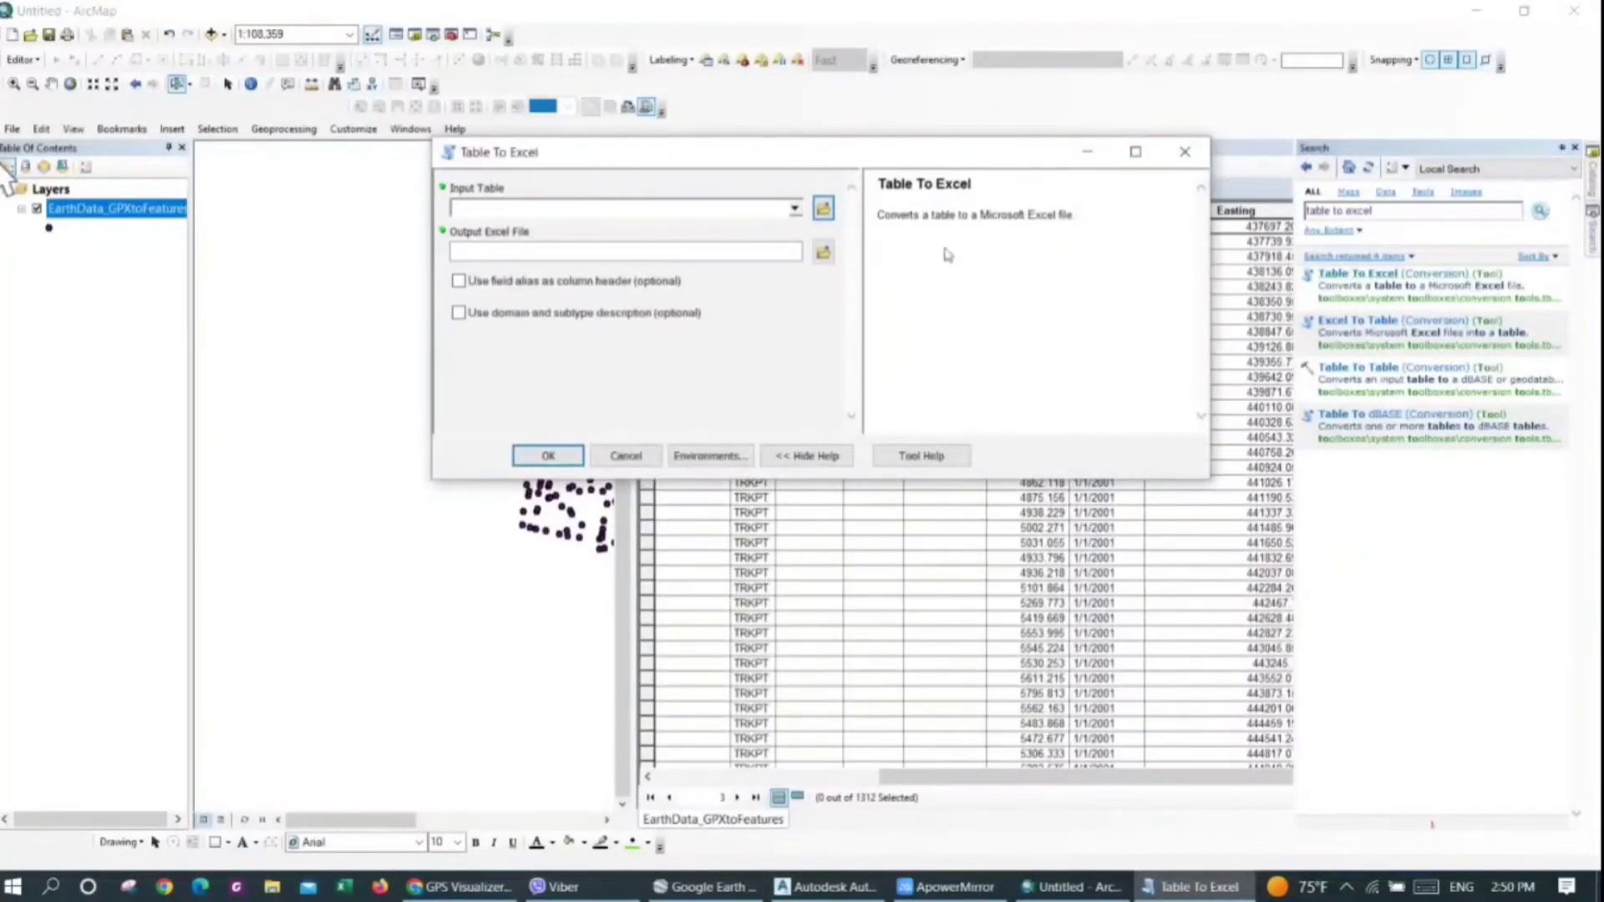
Export the EarthData_GPXtoFeatures table to an Excel file named Earthdata in the Delete folder
click(795, 208)
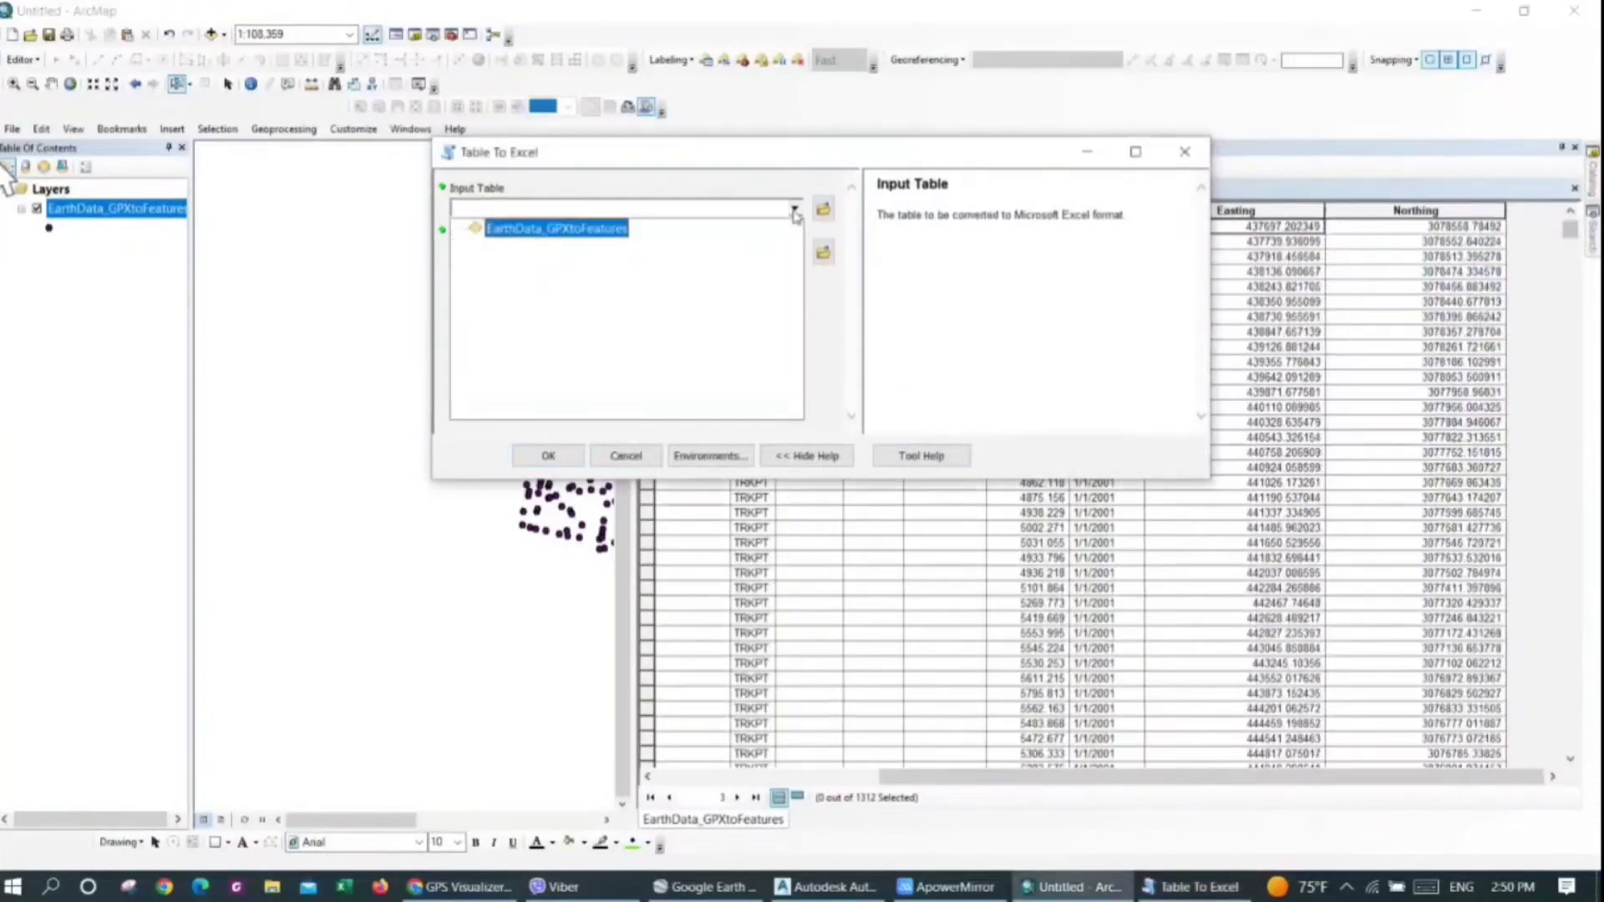
click(539, 232)
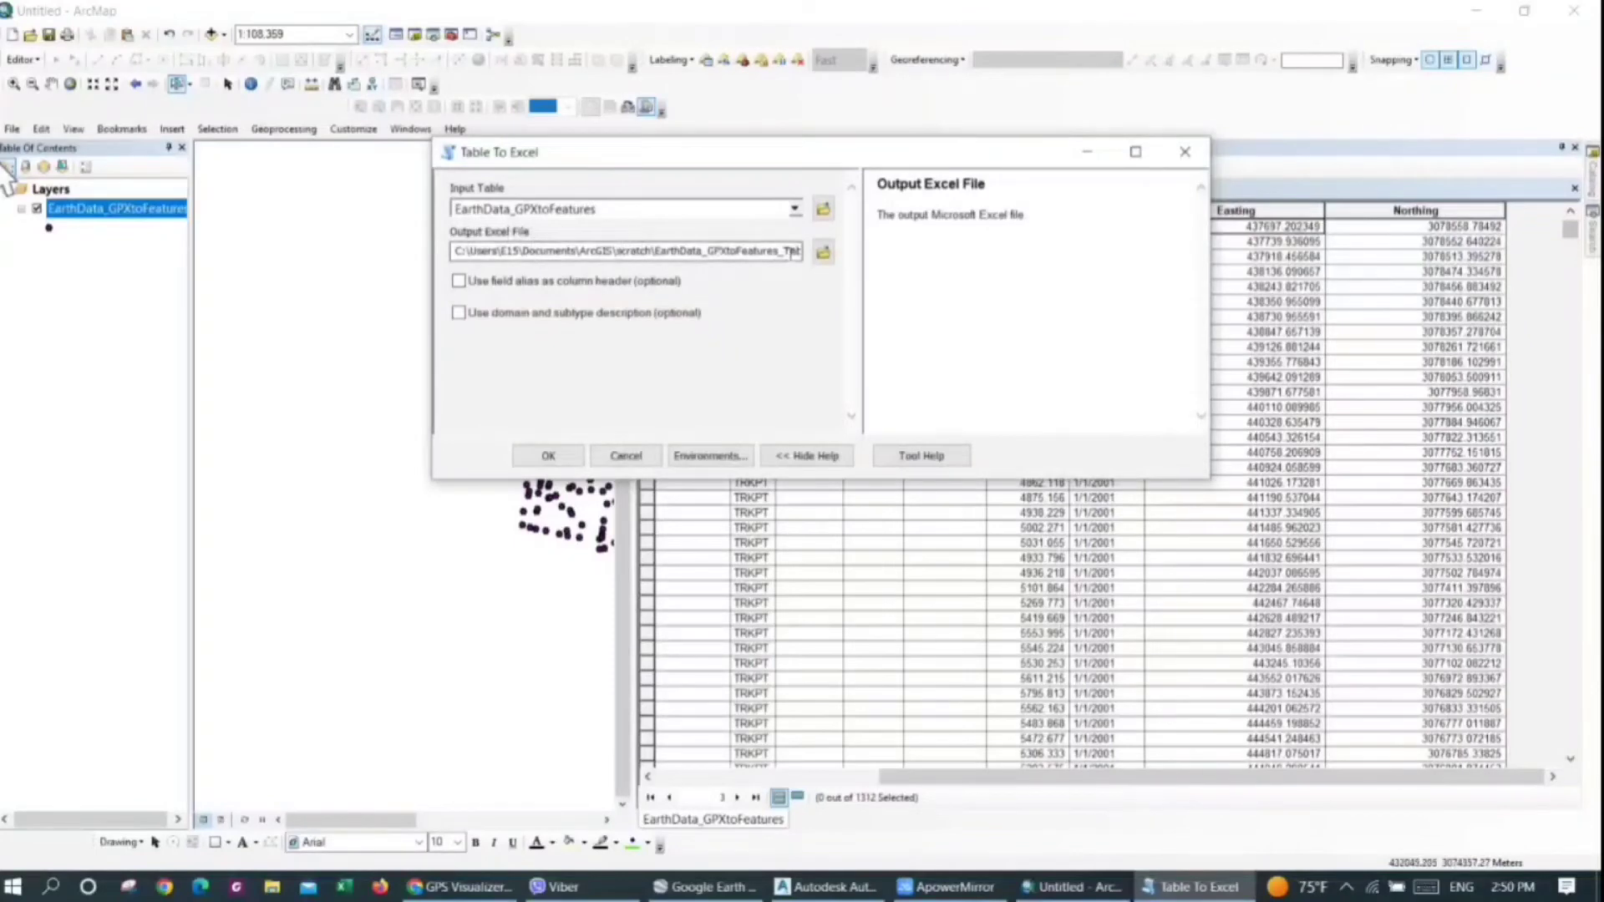
click(823, 252)
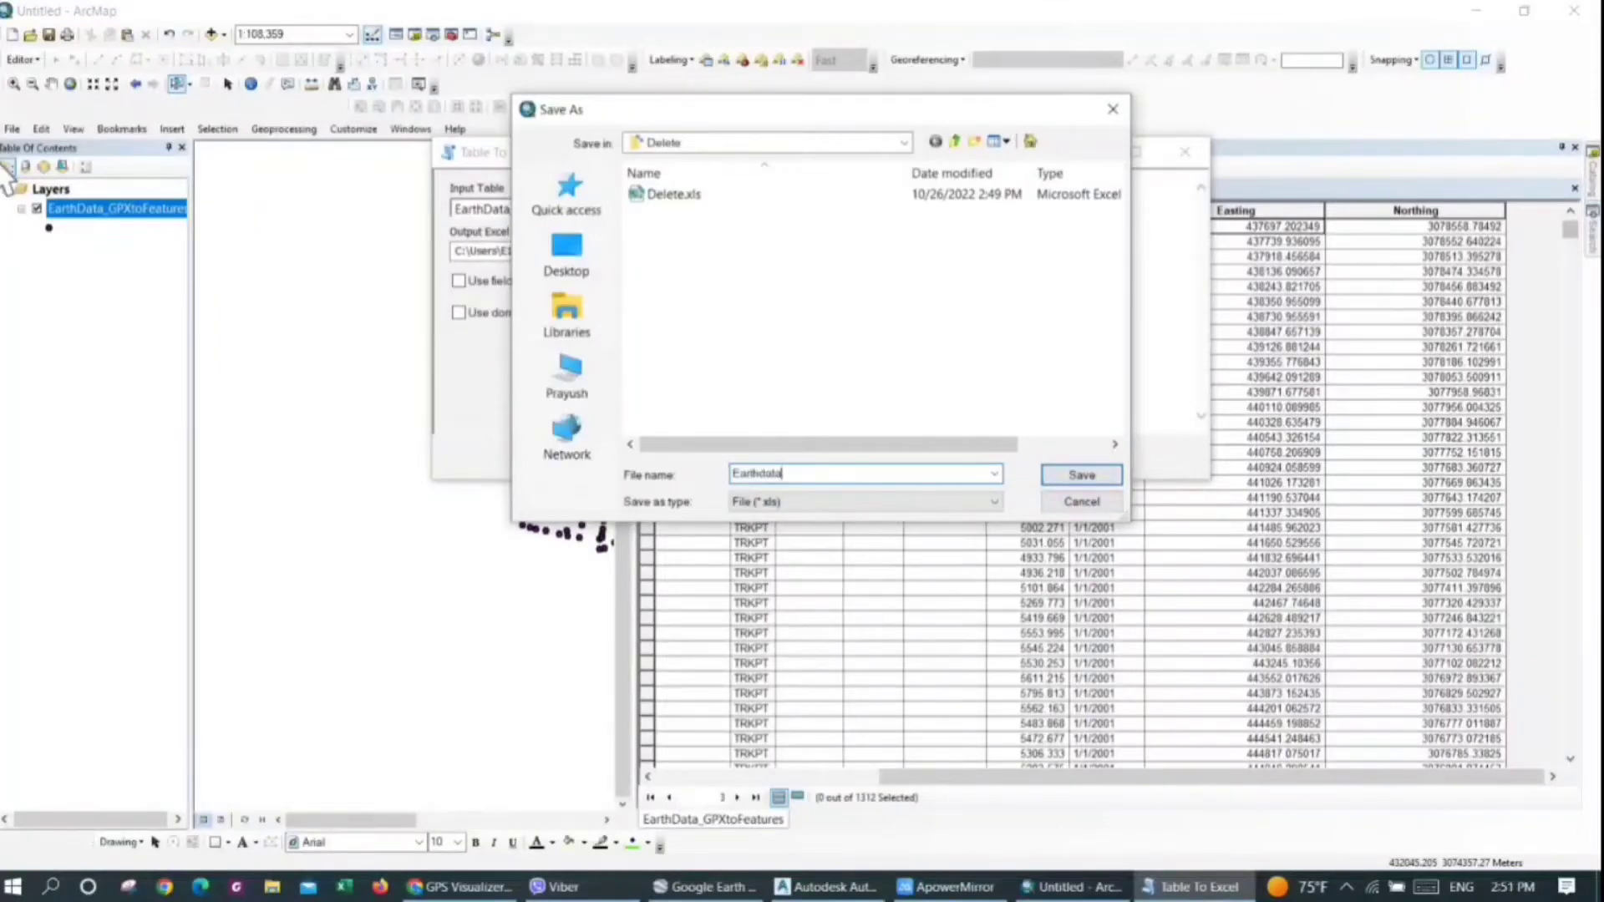
click(1081, 475)
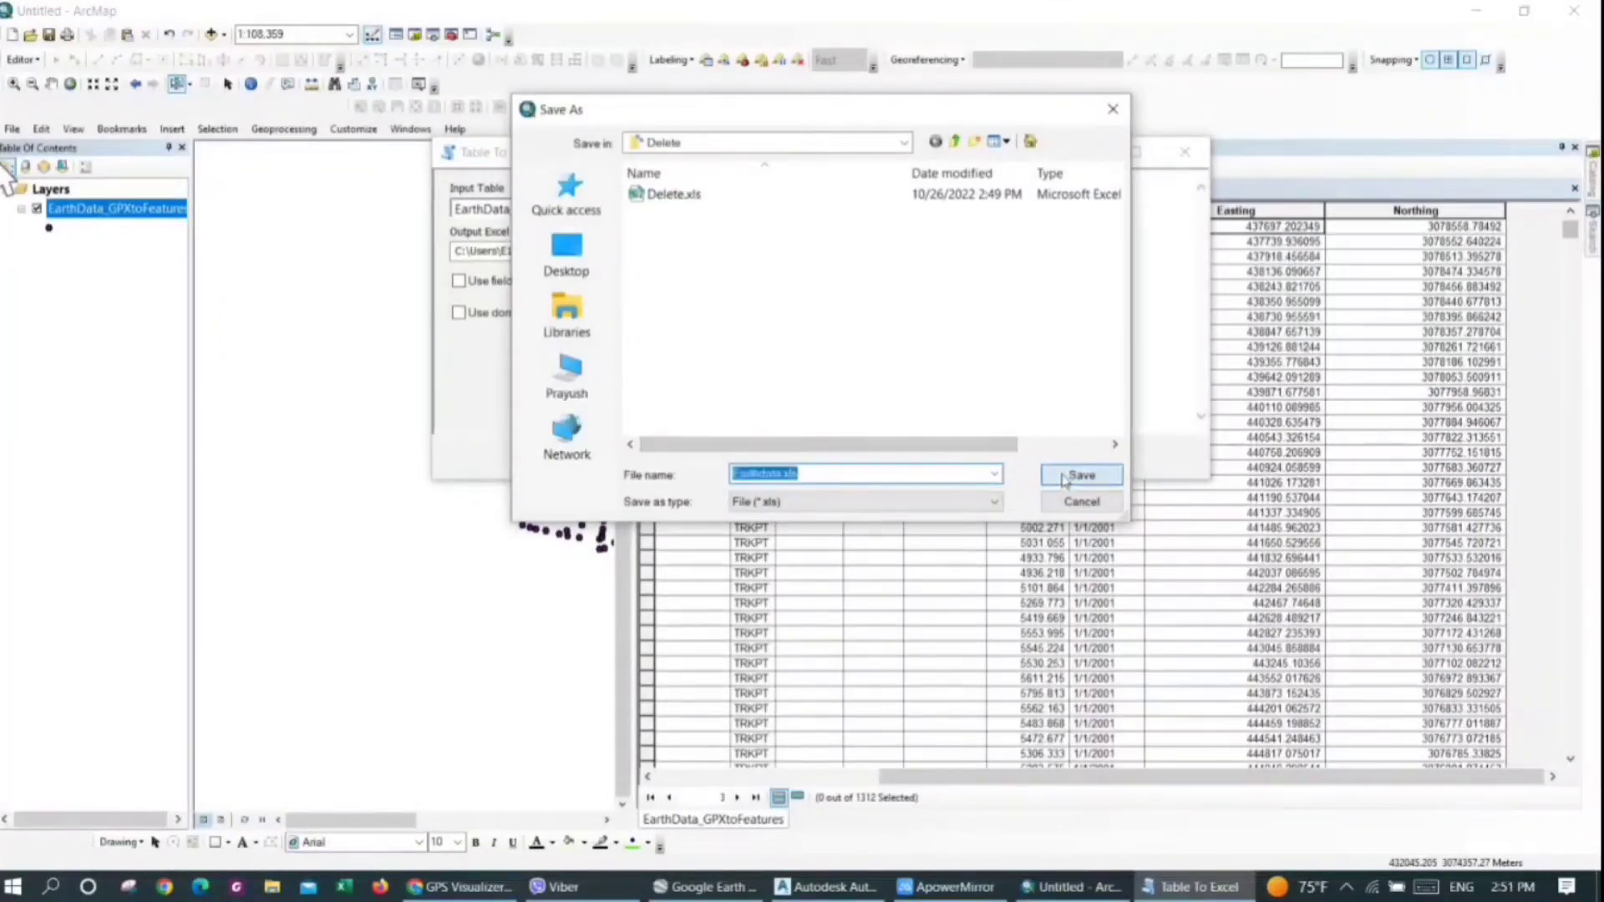
click(565, 462)
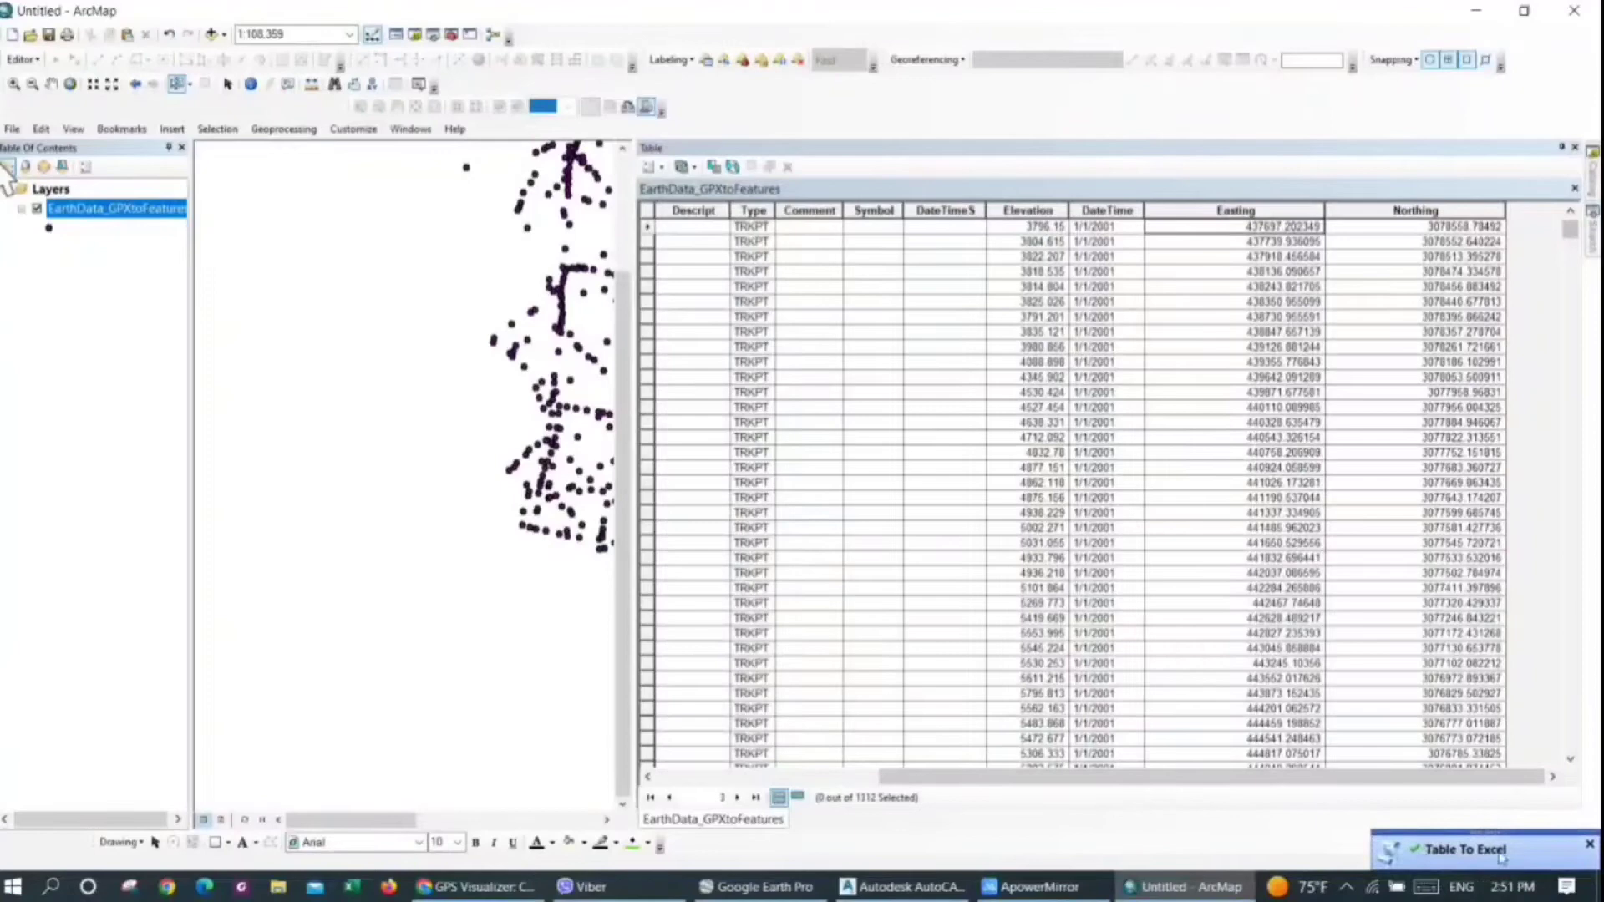
click(1590, 844)
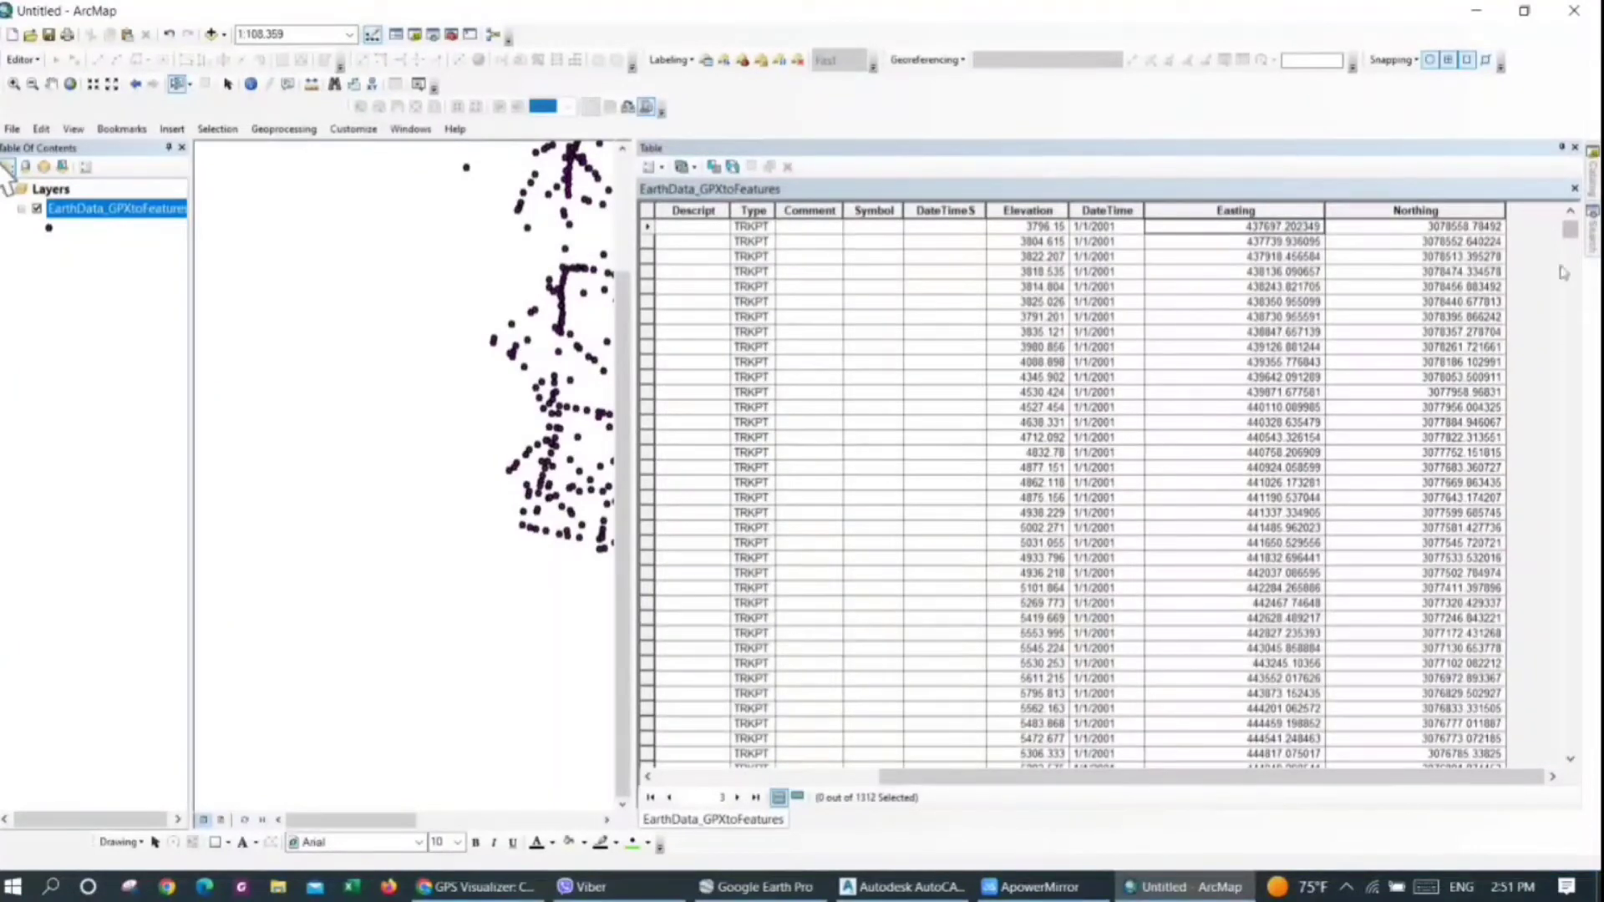
Set ArcMap aside and open Earthdata.xls from the desktop's Delete folder in Excel
click(1561, 147)
click(1491, 16)
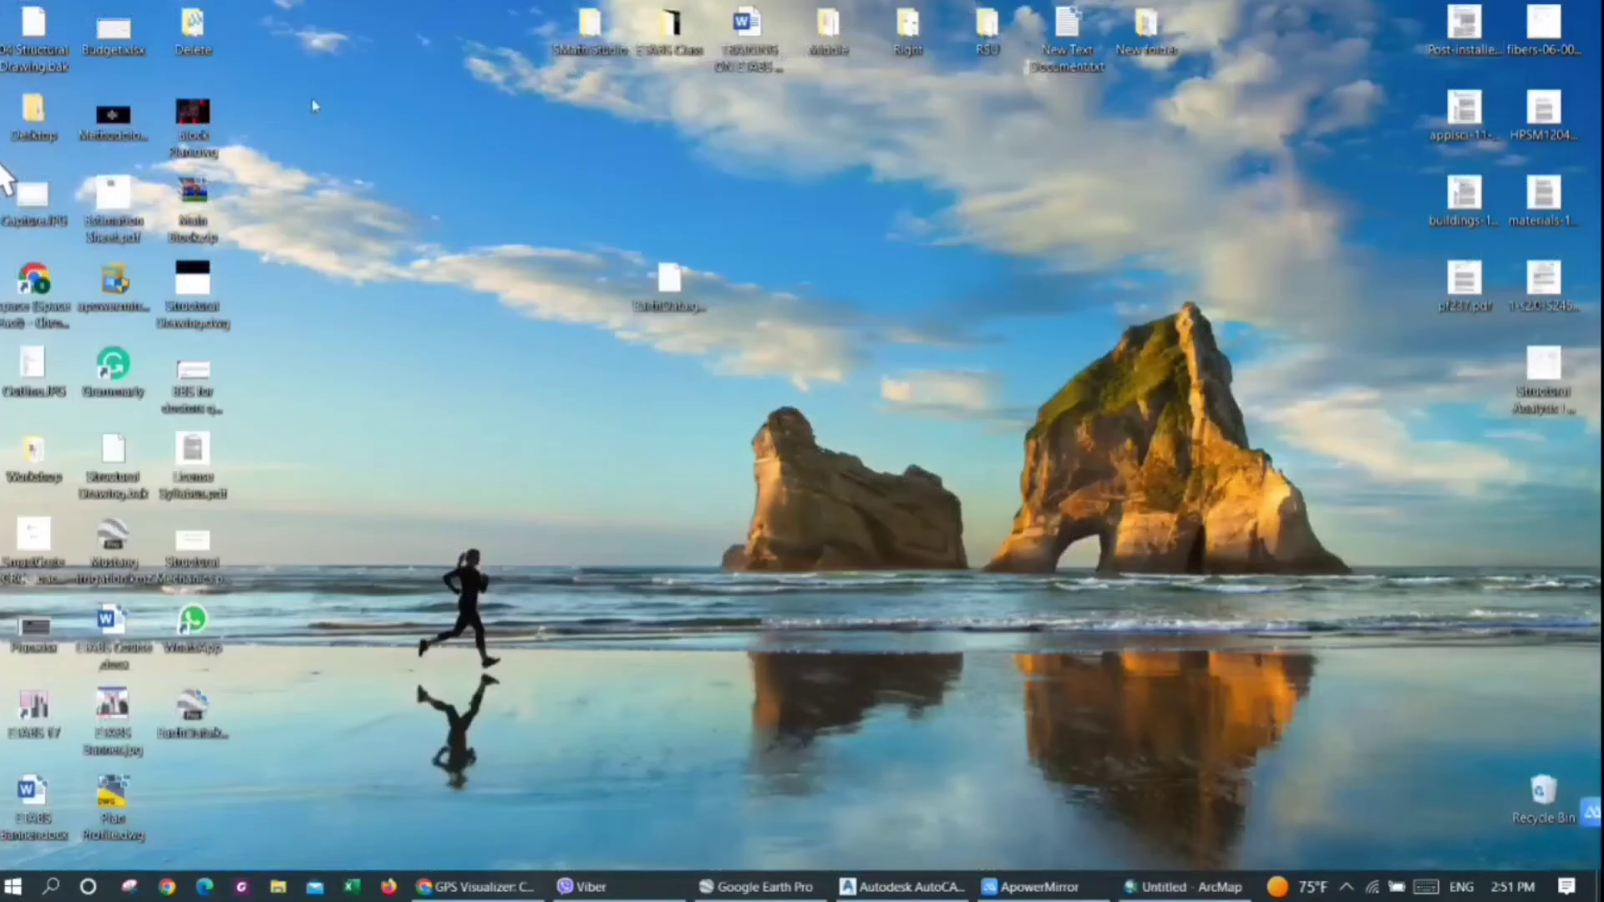
double_click(212, 39)
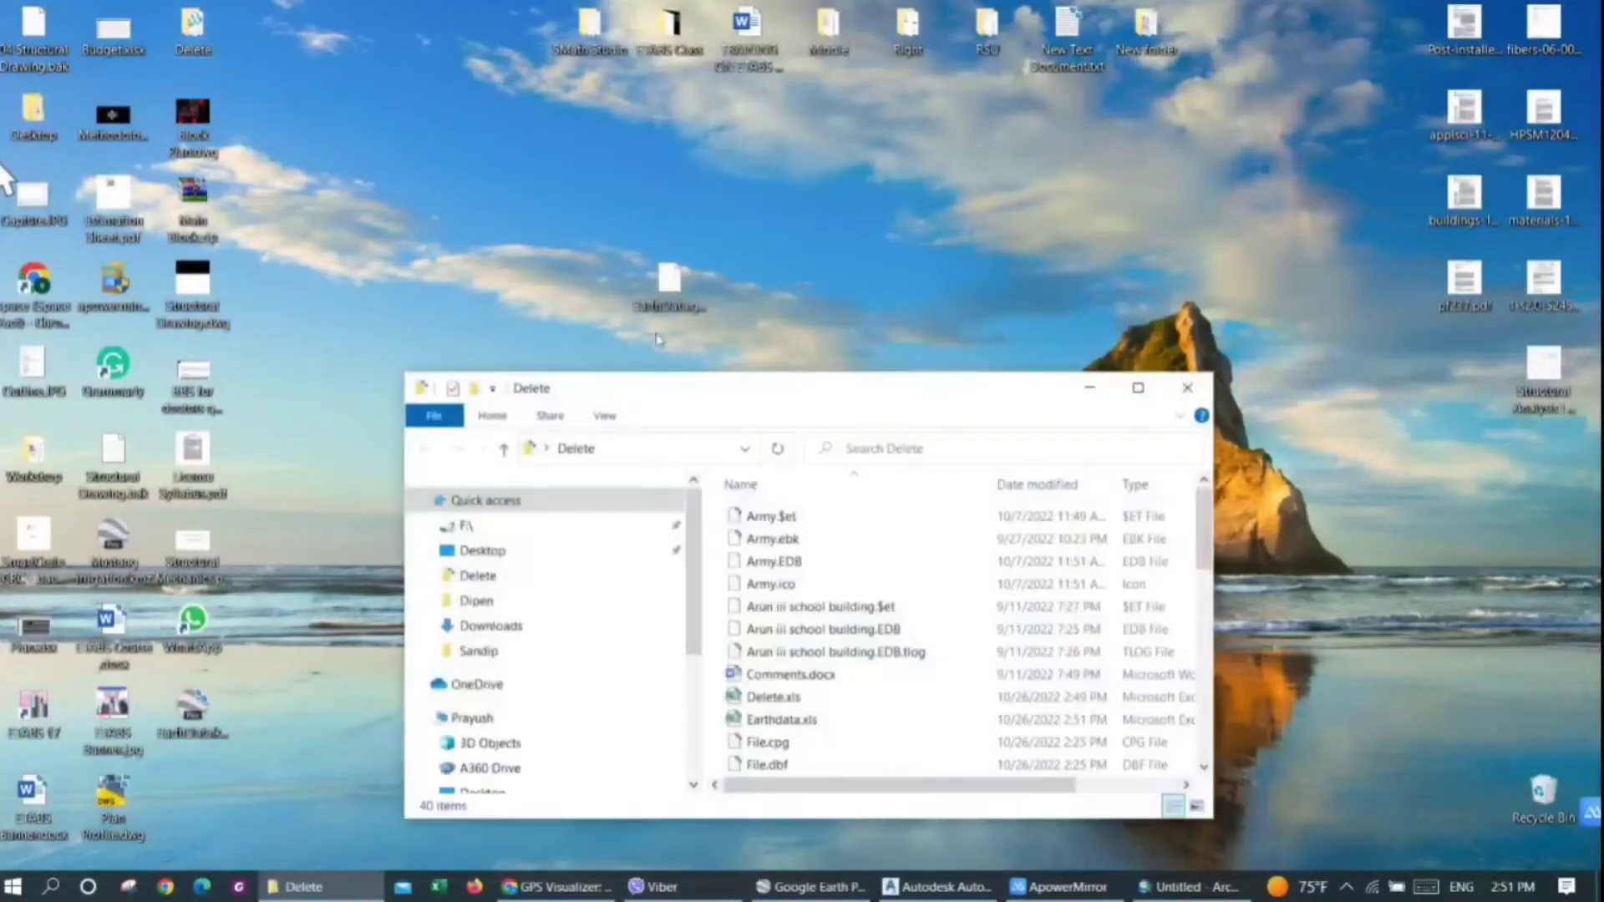
click(790, 727)
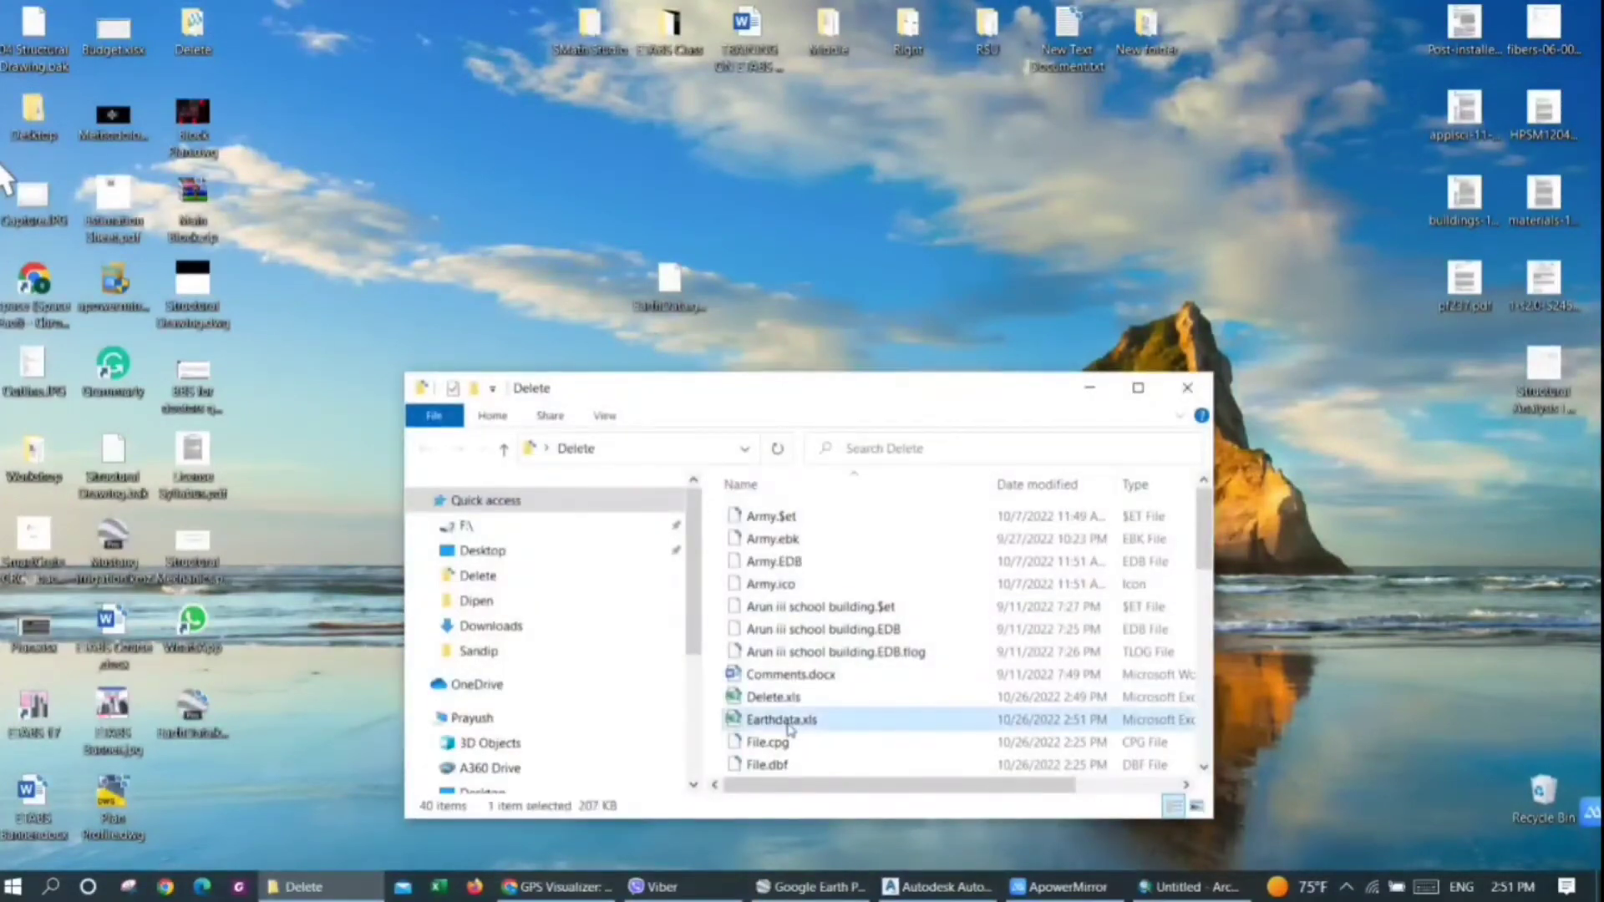
double_click(790, 727)
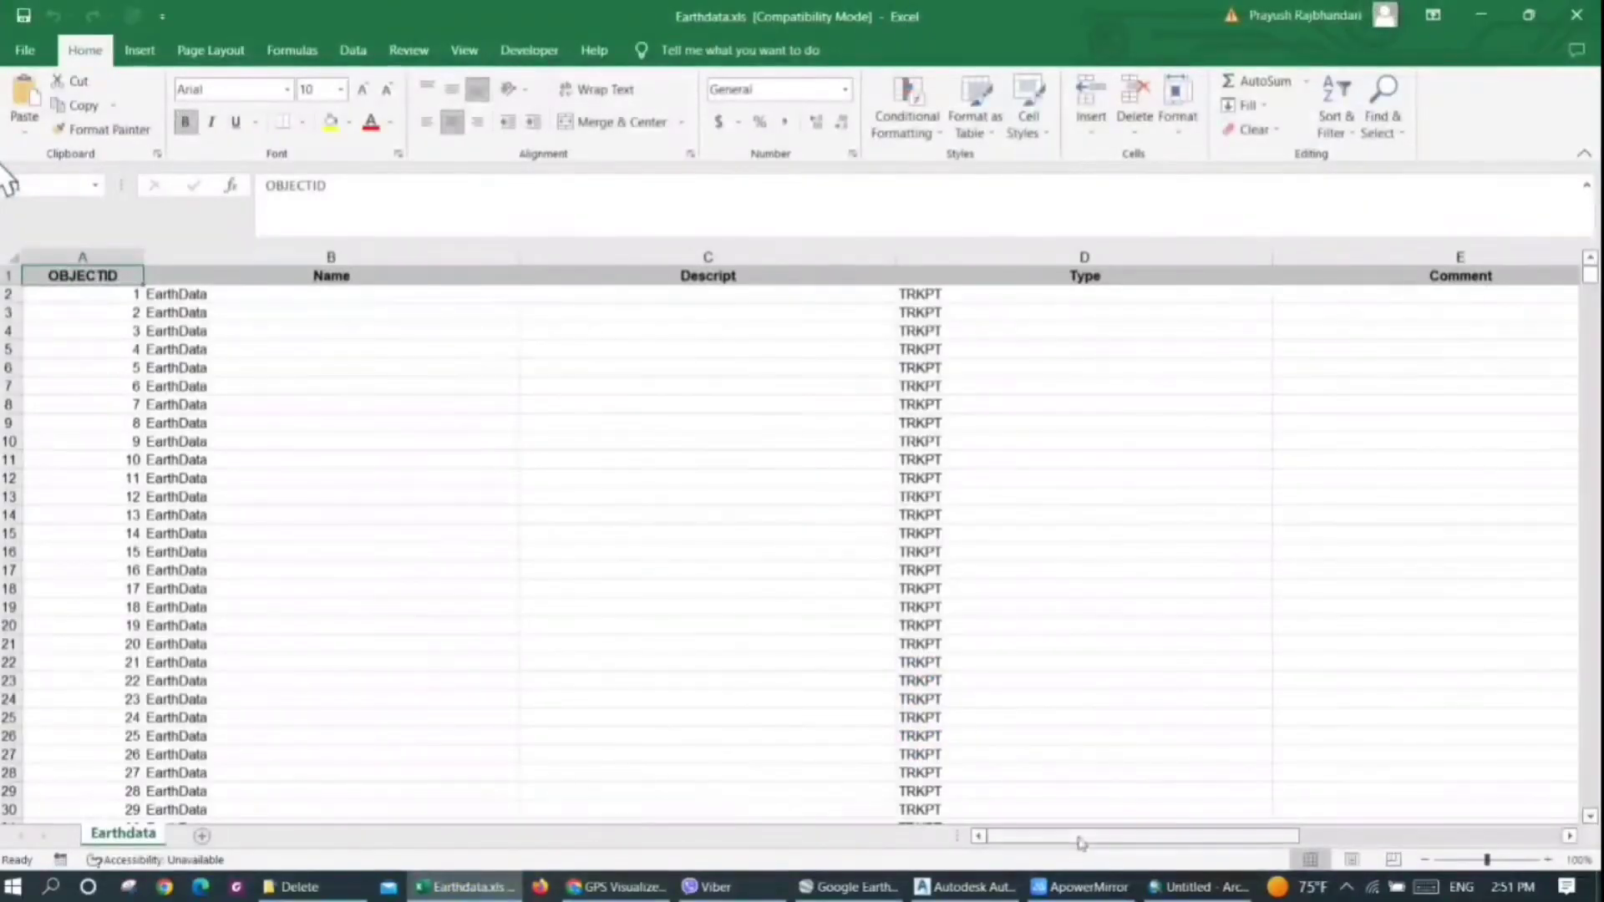
Delete the DateTime column between Elevation and Easting from the Earthdata sheet
scroll(1074, 835, right, 3)
click(956, 256)
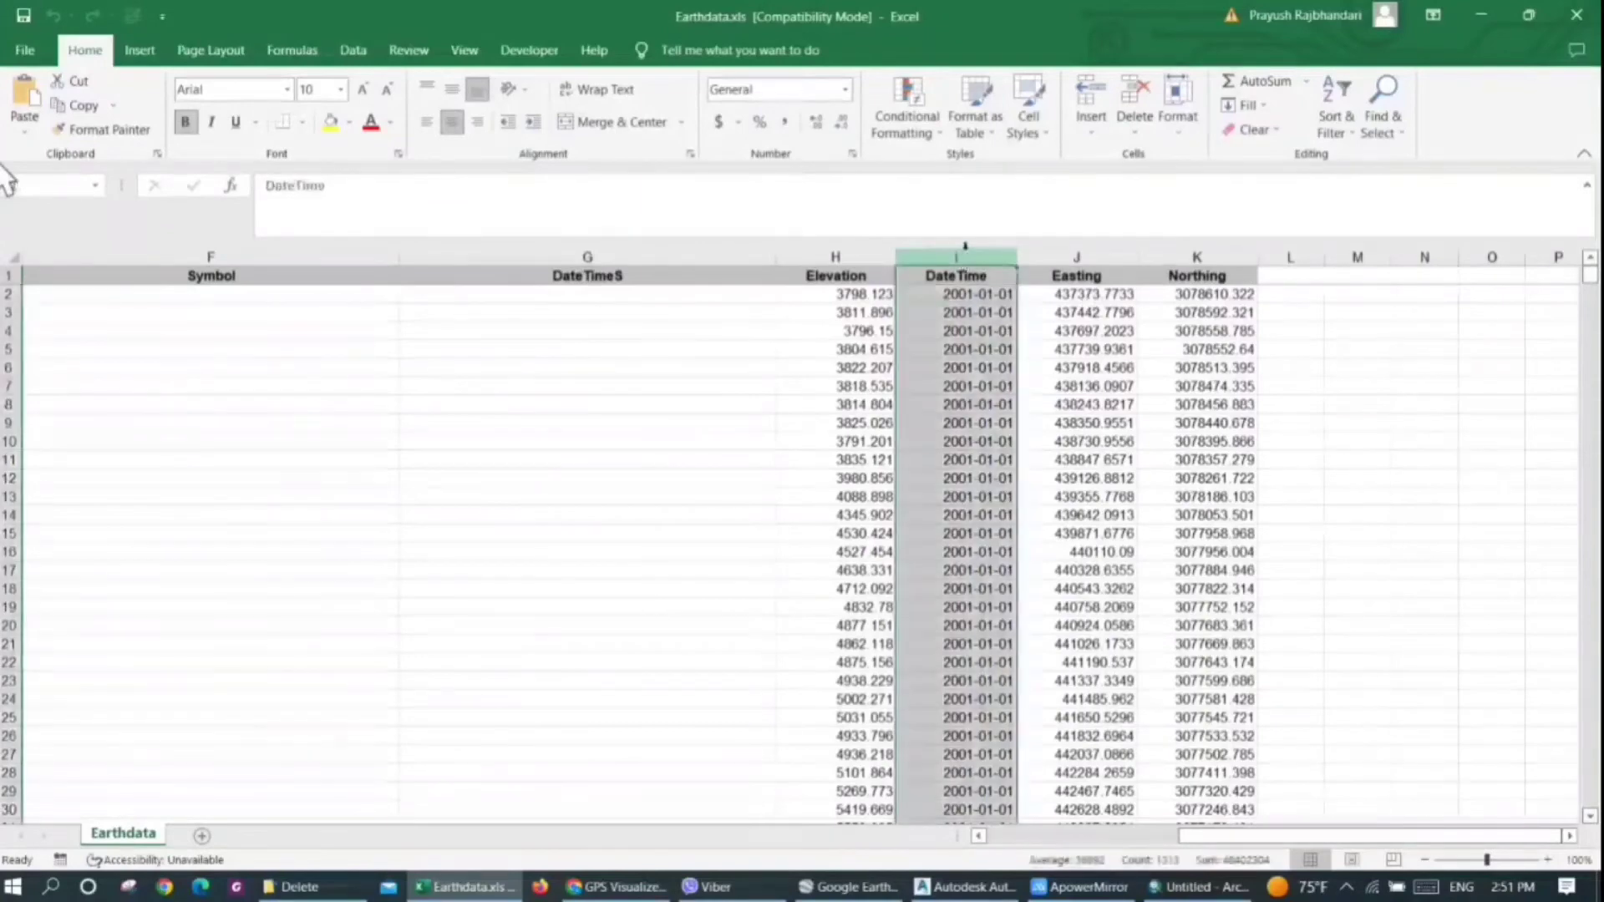
right_click(961, 256)
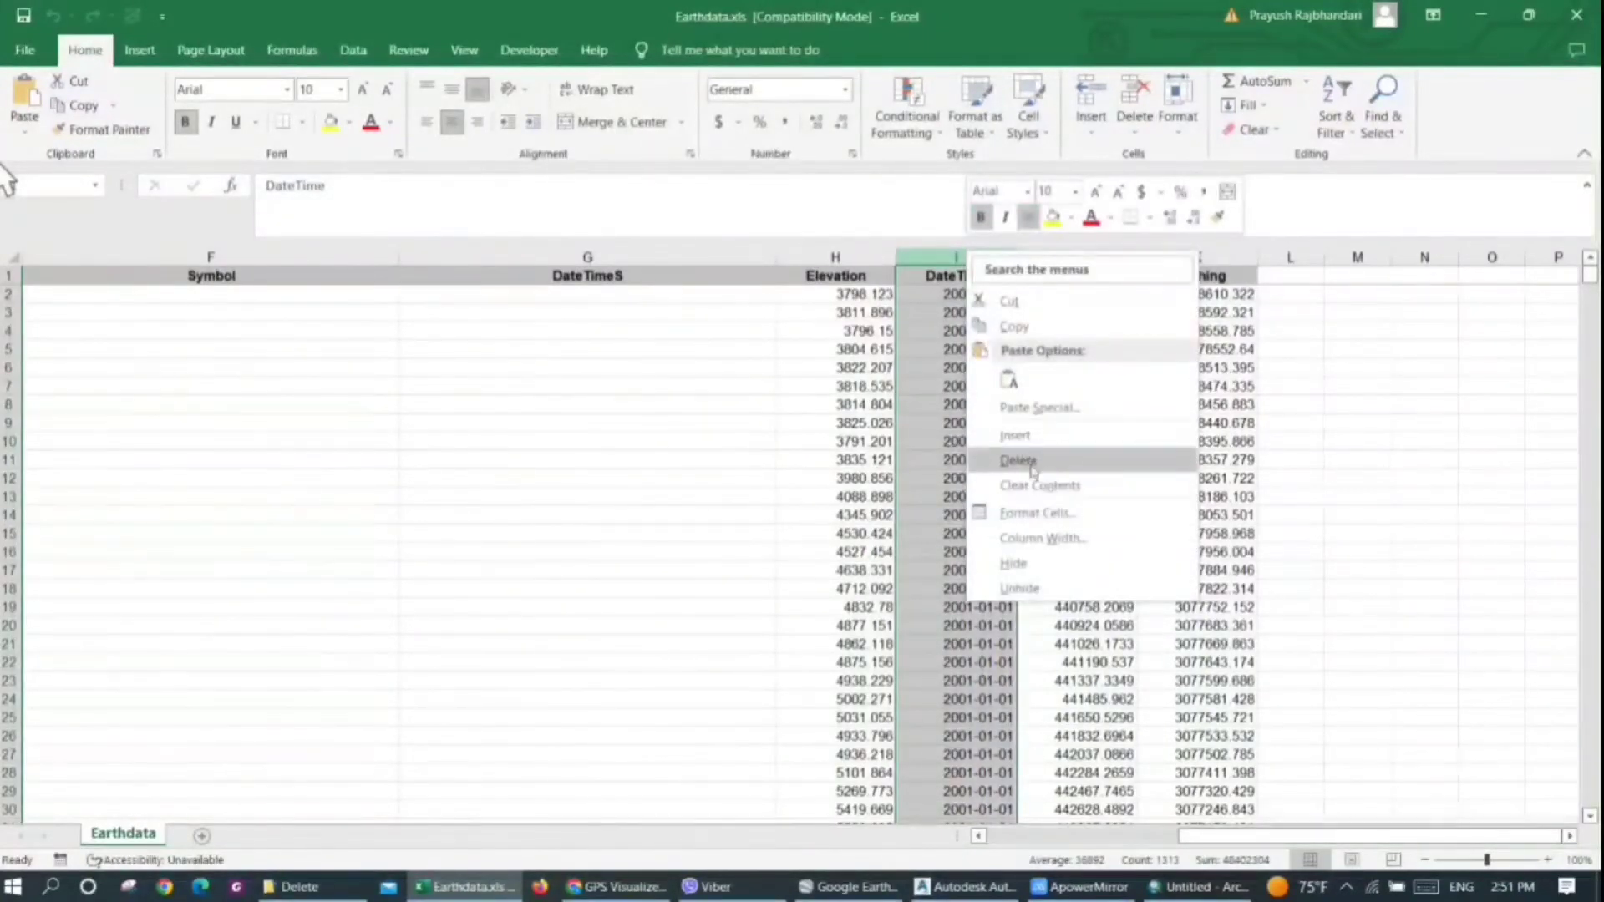
click(1018, 460)
Delete the columns from OBJECTID through DateTimeS, ahead of the Elevation column
drag(667, 287, 73, 267)
right_click(73, 273)
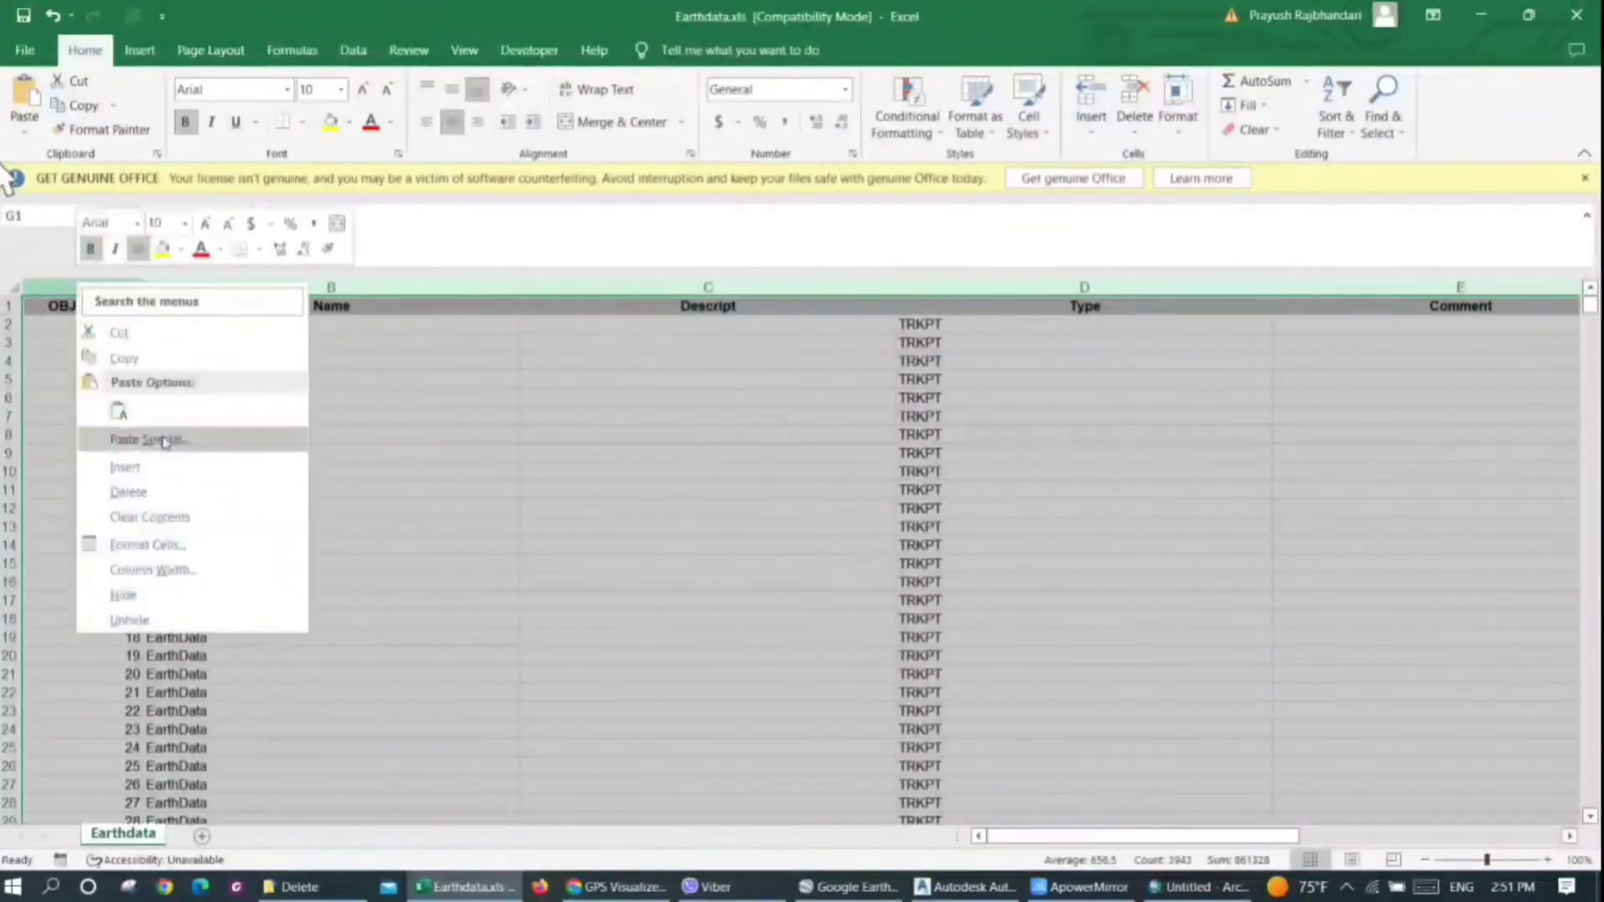
click(126, 493)
click(388, 451)
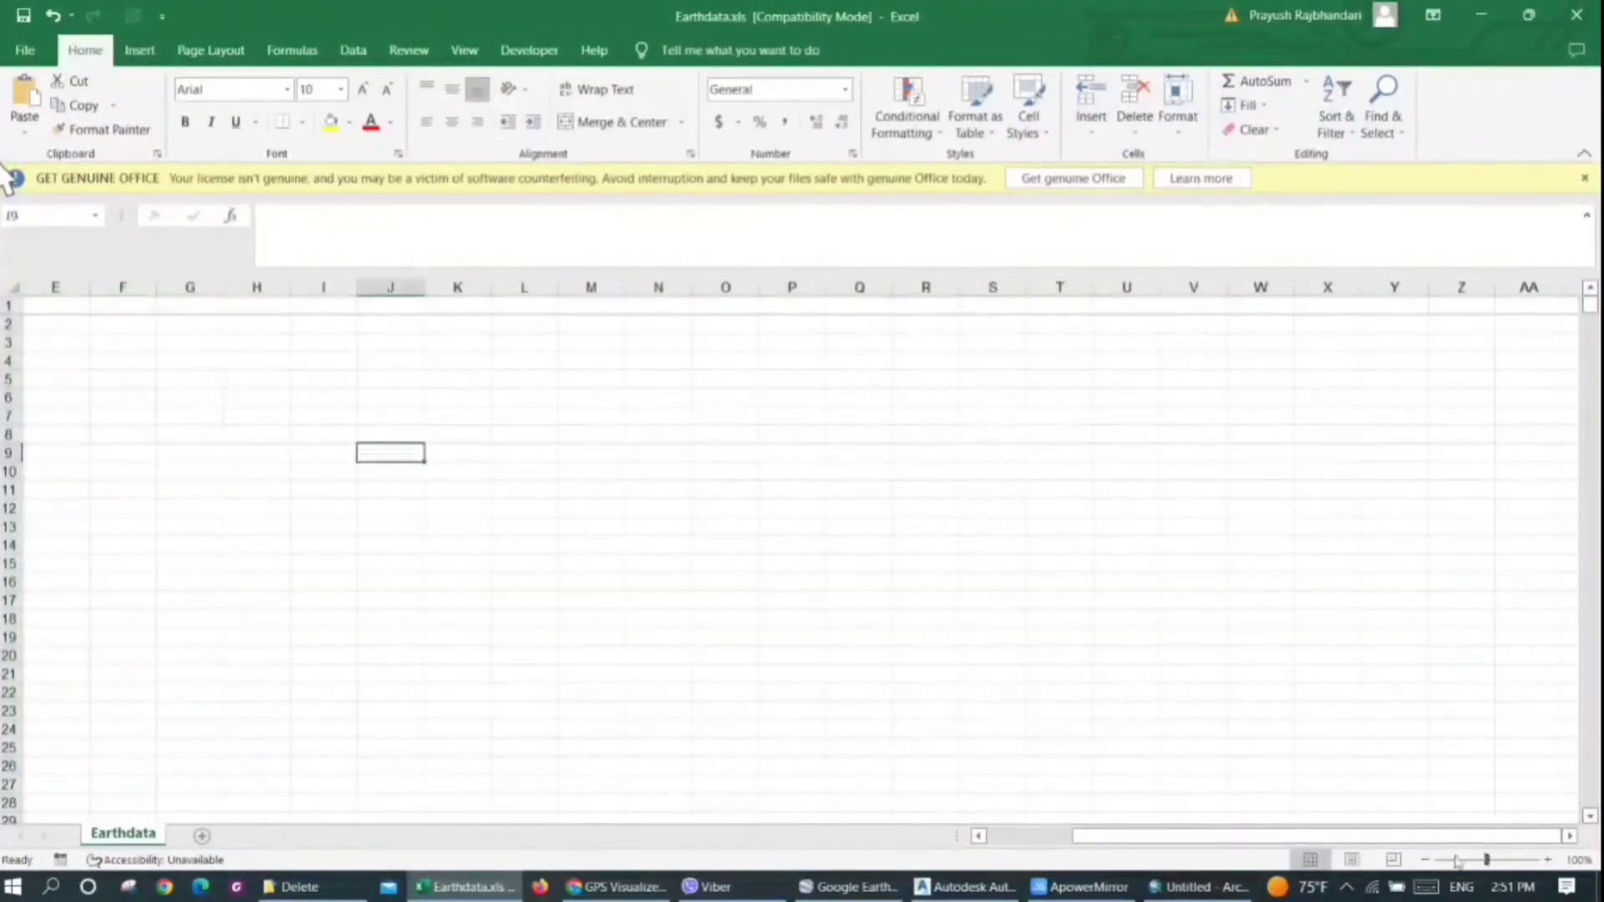
drag(1415, 837, 916, 817)
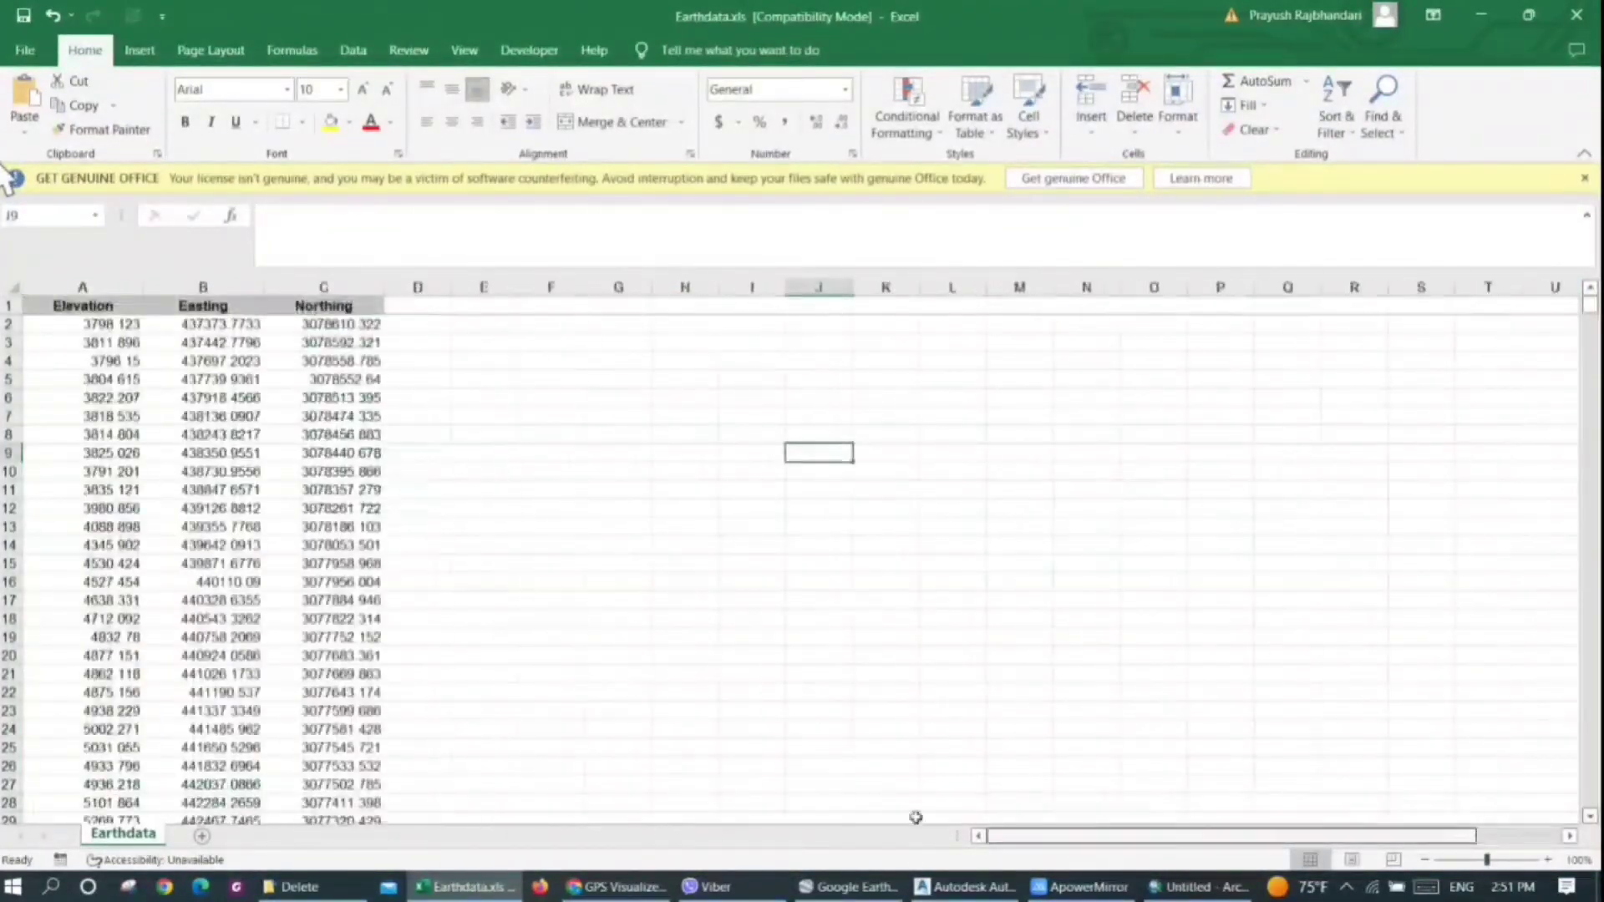
Move the Elevation column from column A to column D, after Northing
click(120, 309)
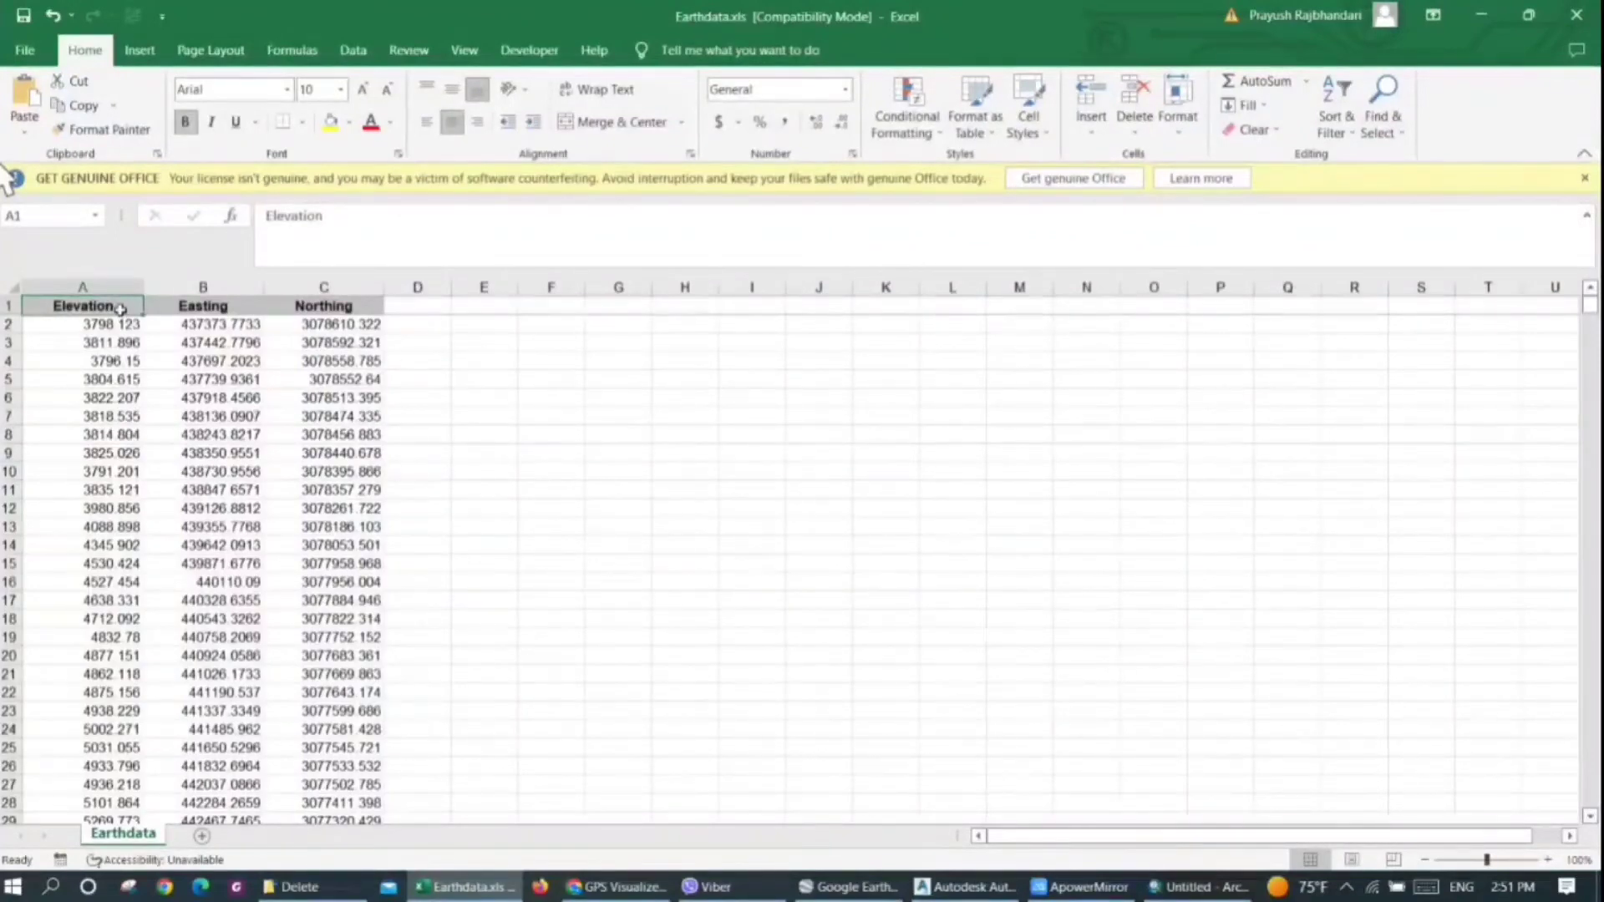
click(83, 286)
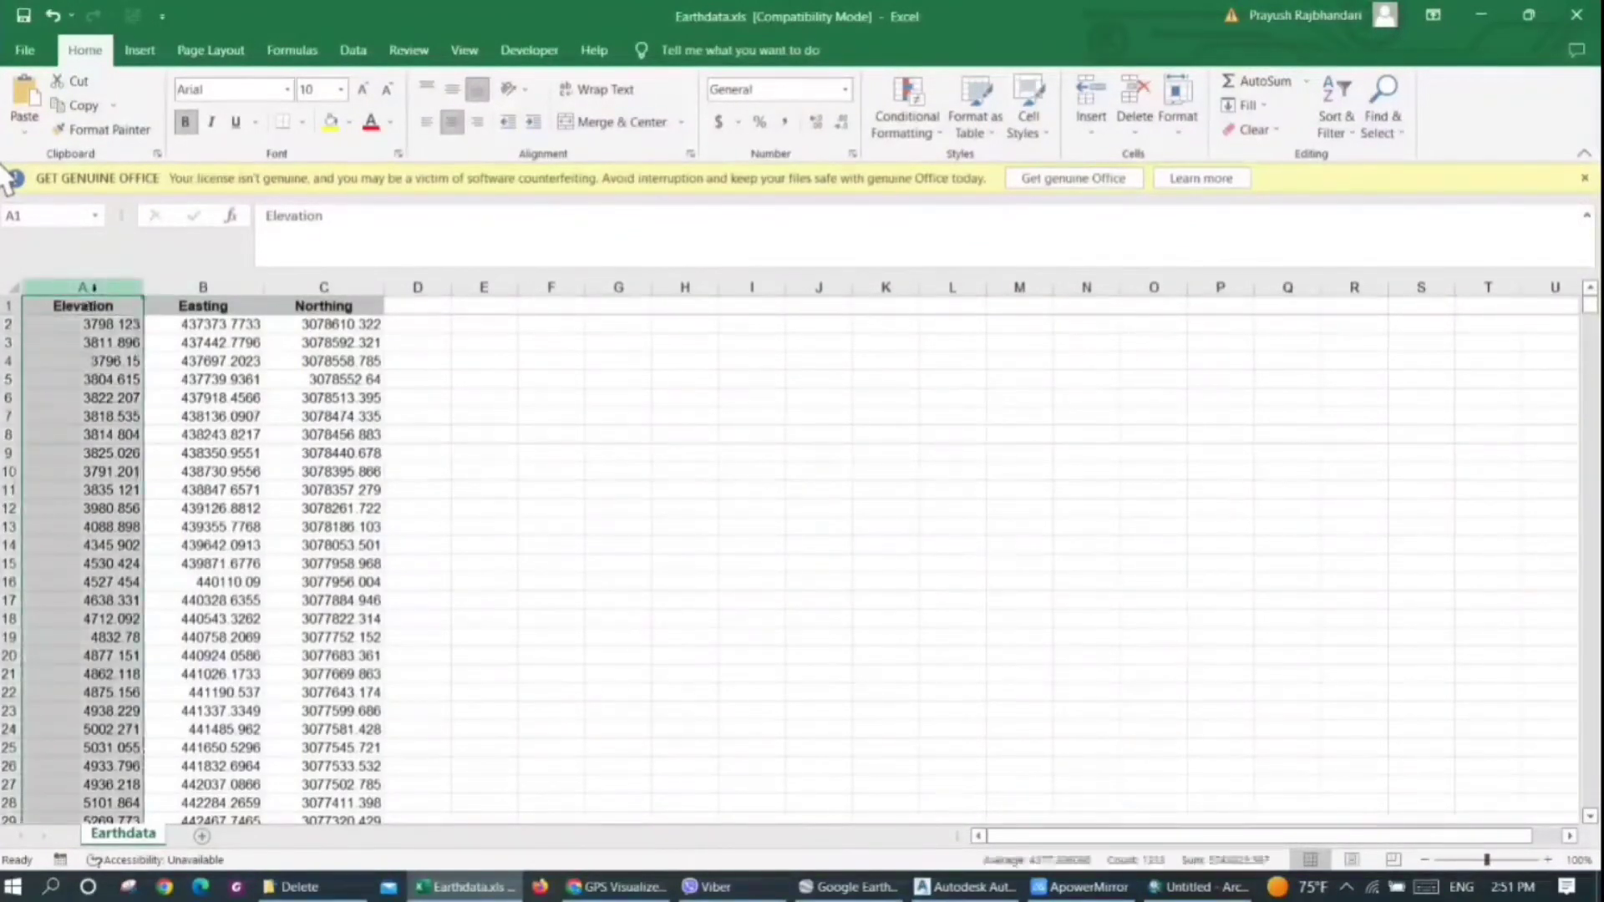
key(ctrl+c)
click(418, 287)
key(ctrl+v)
Enter the header S.No in cell A1 and the serial numbers 1 to 4 in the cells beneath it
click(72, 308)
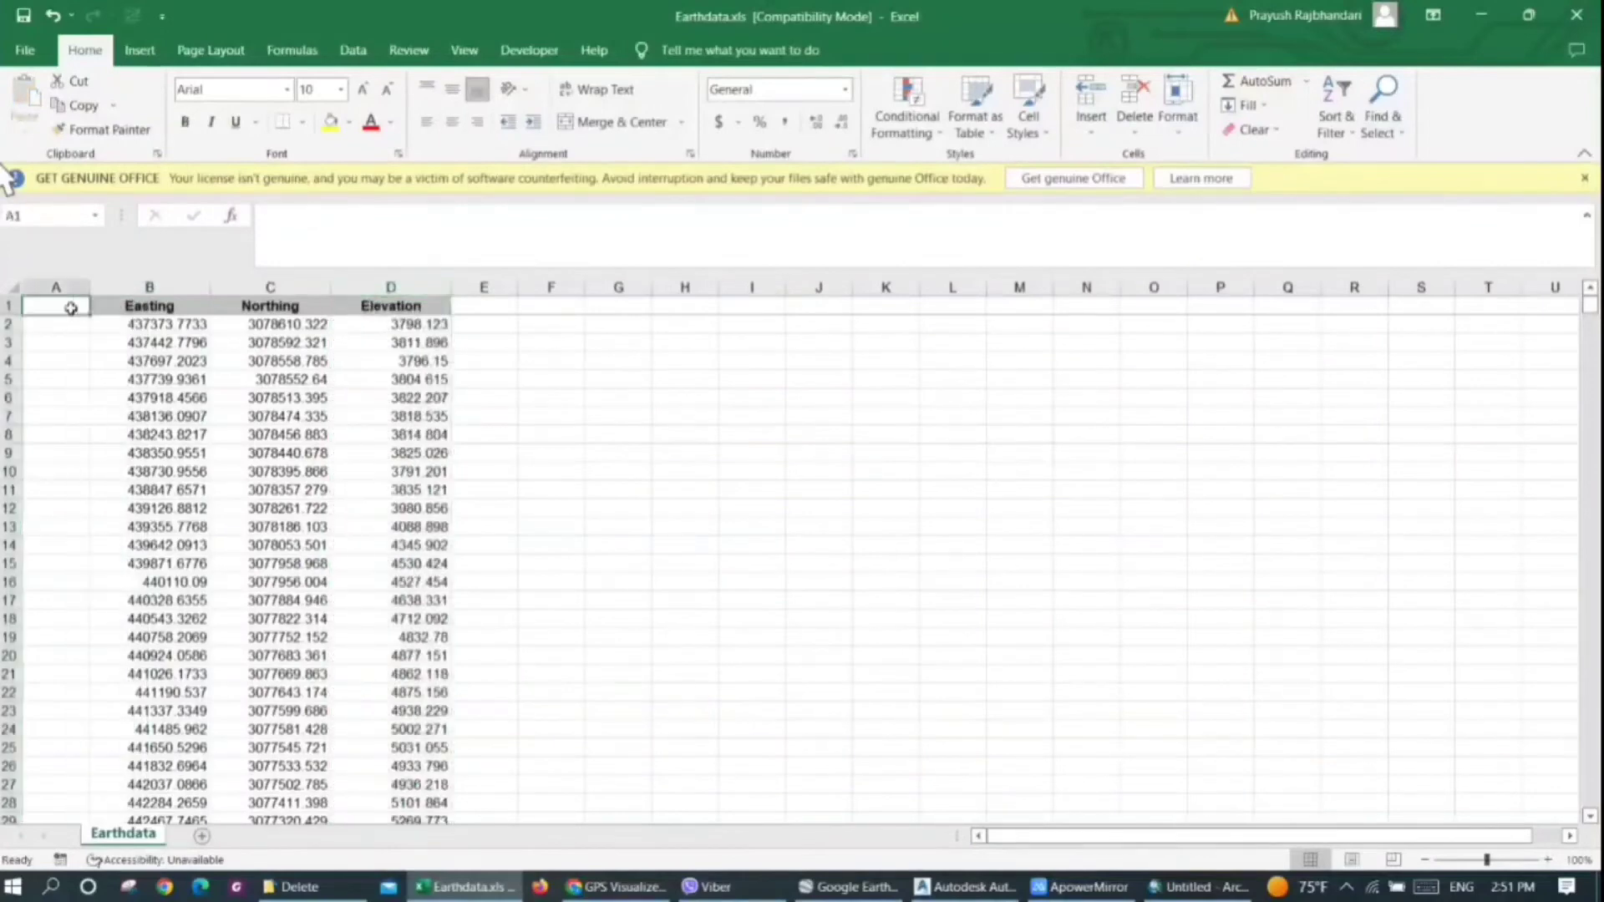
text(S.No)
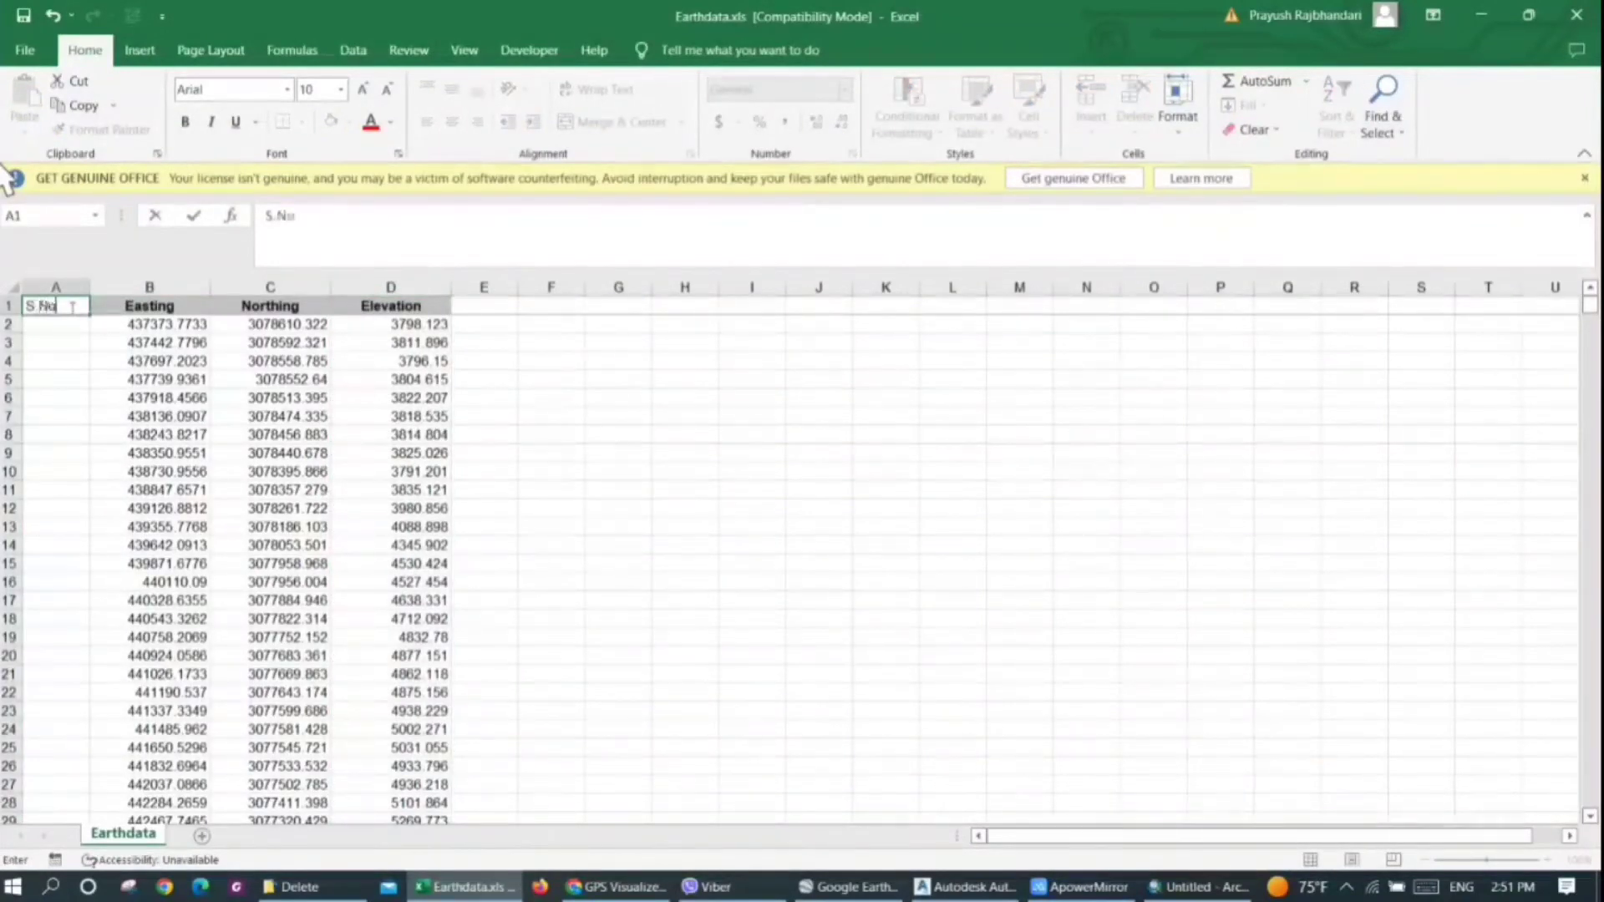
key(Return)
text(1)
key(Return)
text(2)
key(Return)
text(3)
key(Return)
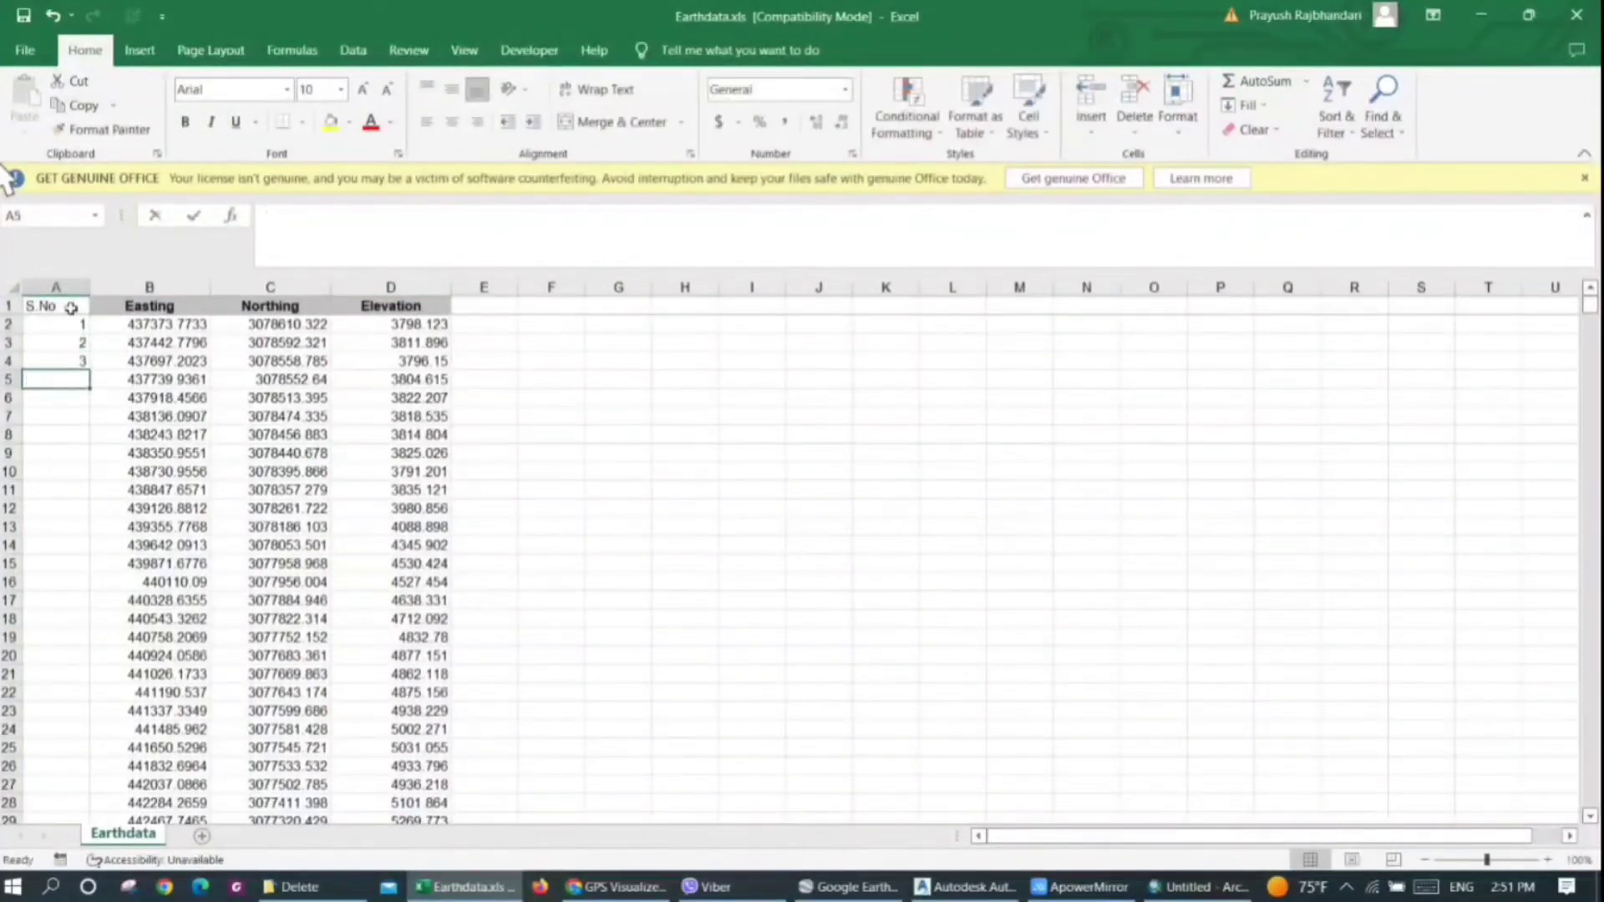
text(4)
key(Return)
Fill the S.No number series down column A to the last data row
drag(52, 326, 65, 367)
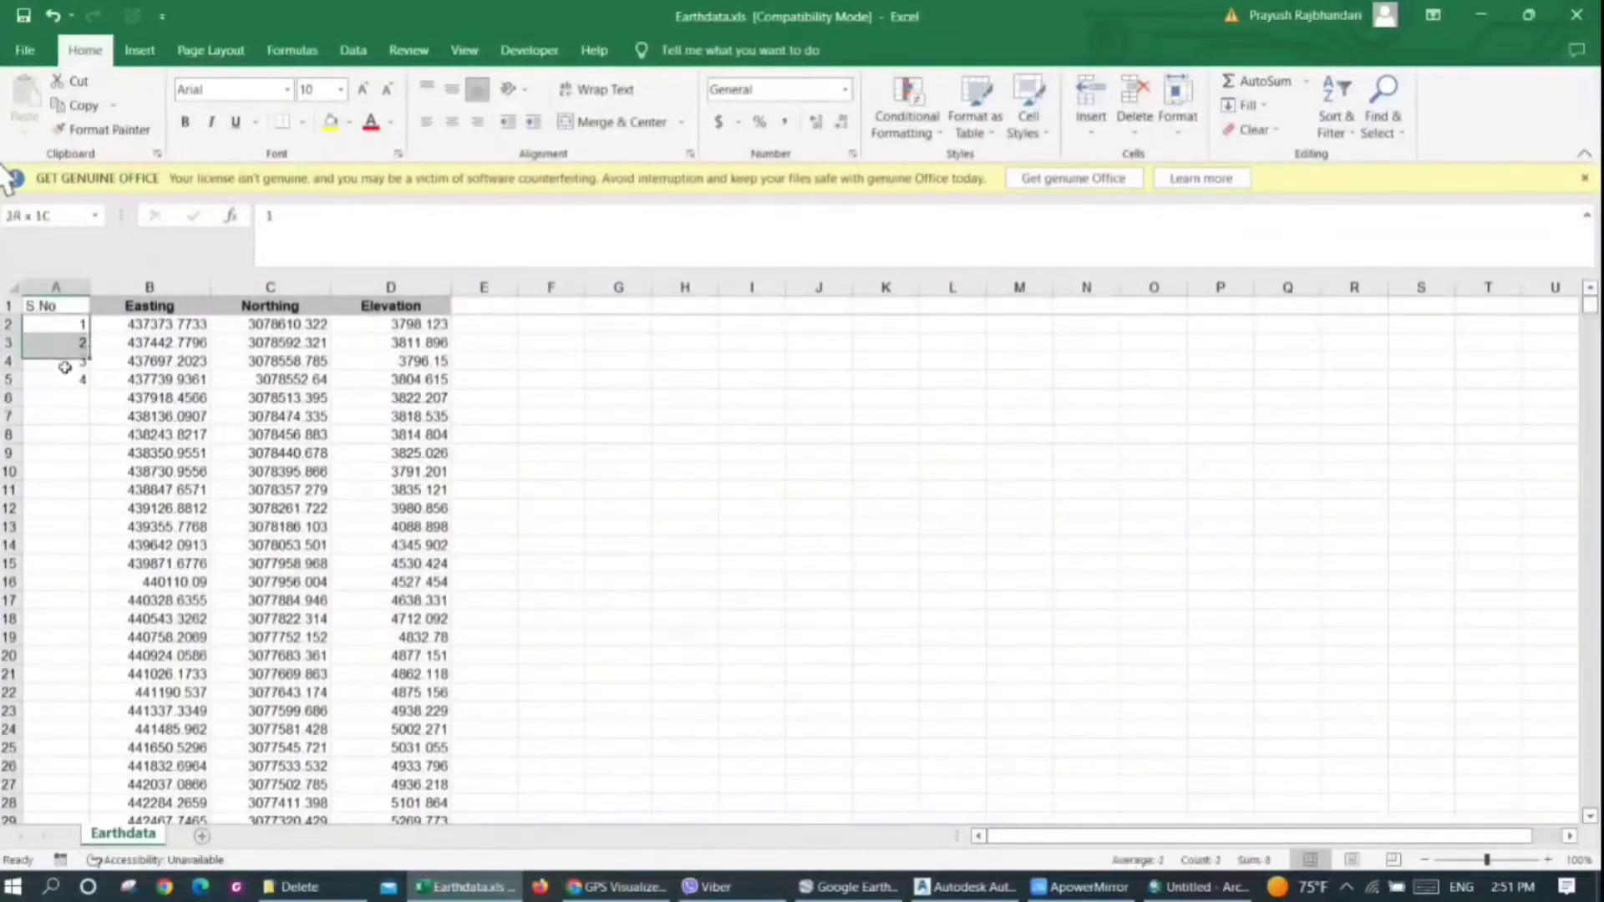
double_click(88, 351)
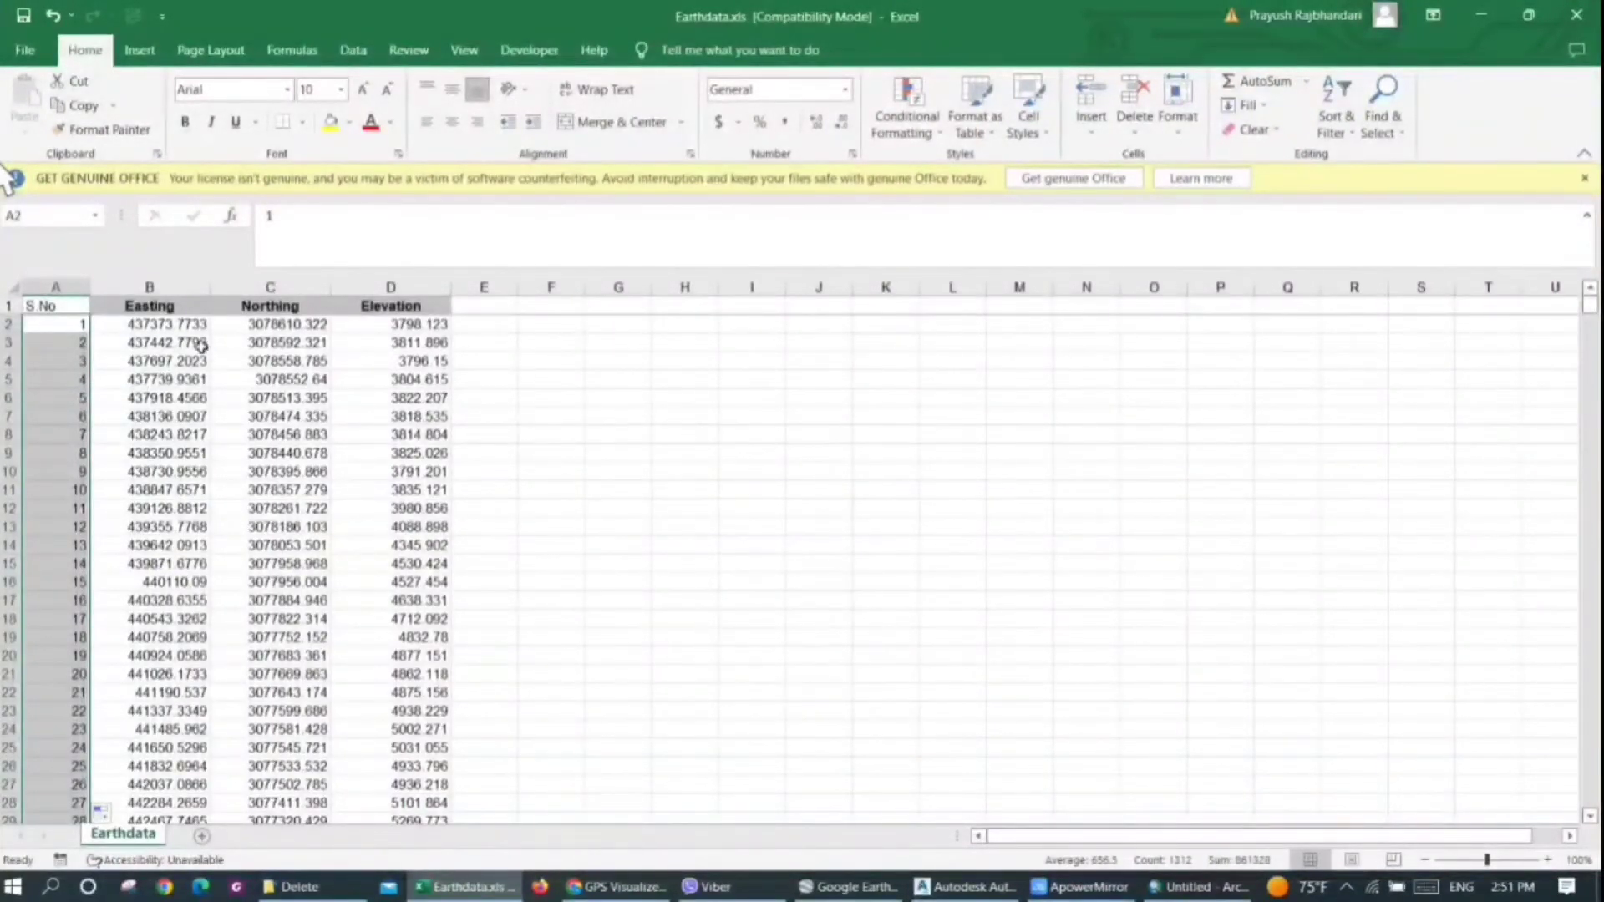
click(50, 327)
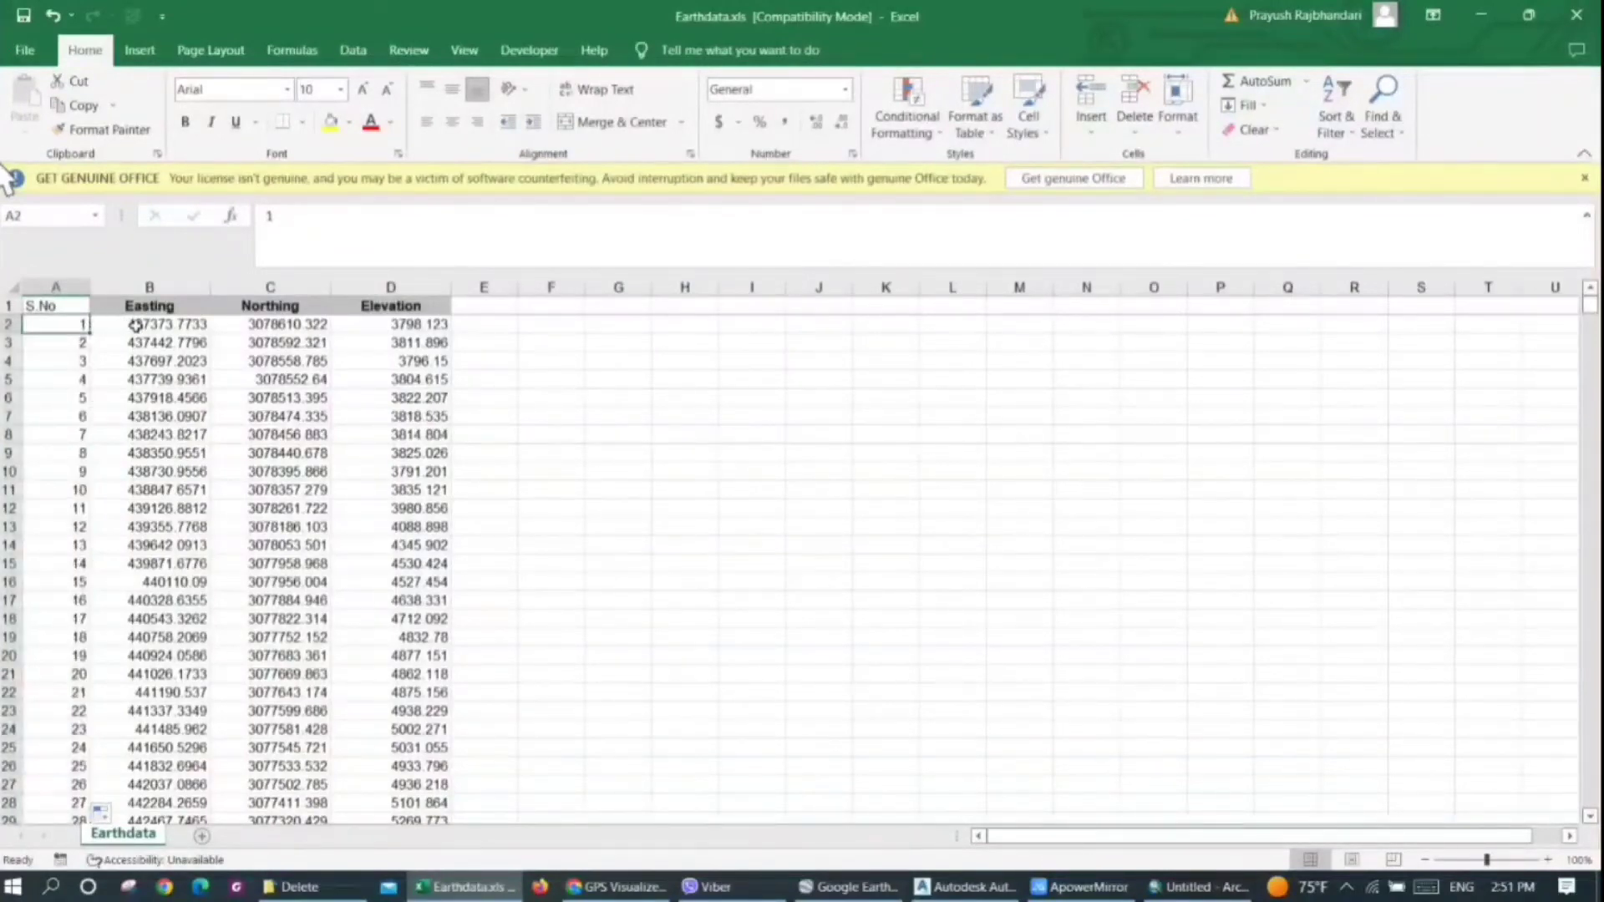
Delete the header row with S.No, Easting, Northing and Elevation so the data begins in row 1
click(136, 327)
click(290, 327)
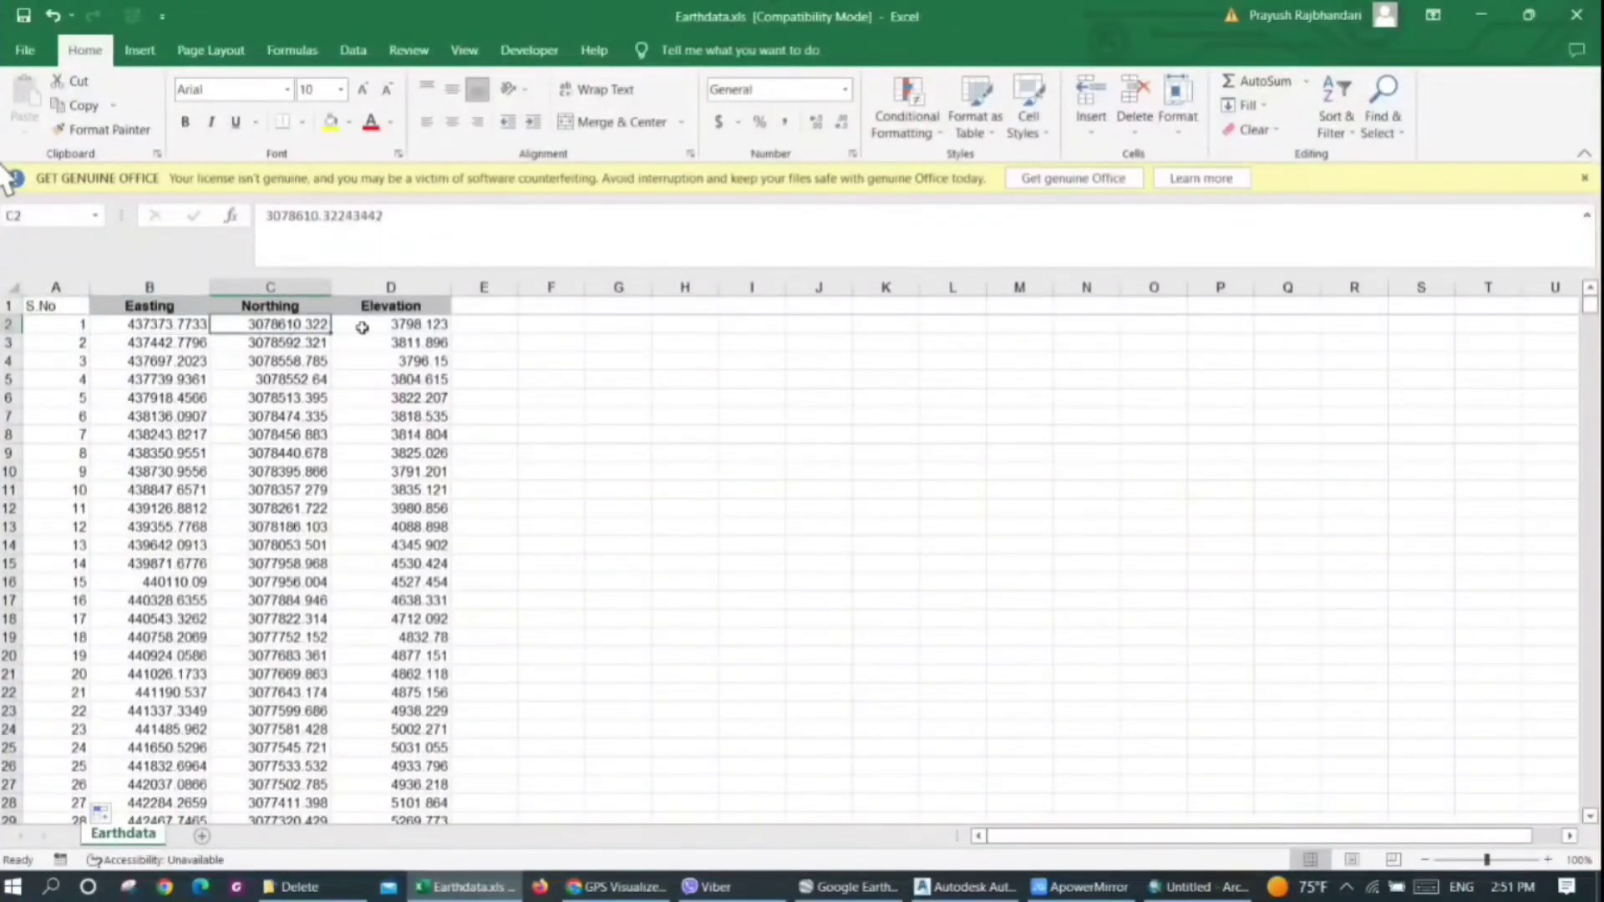
click(365, 327)
click(7, 306)
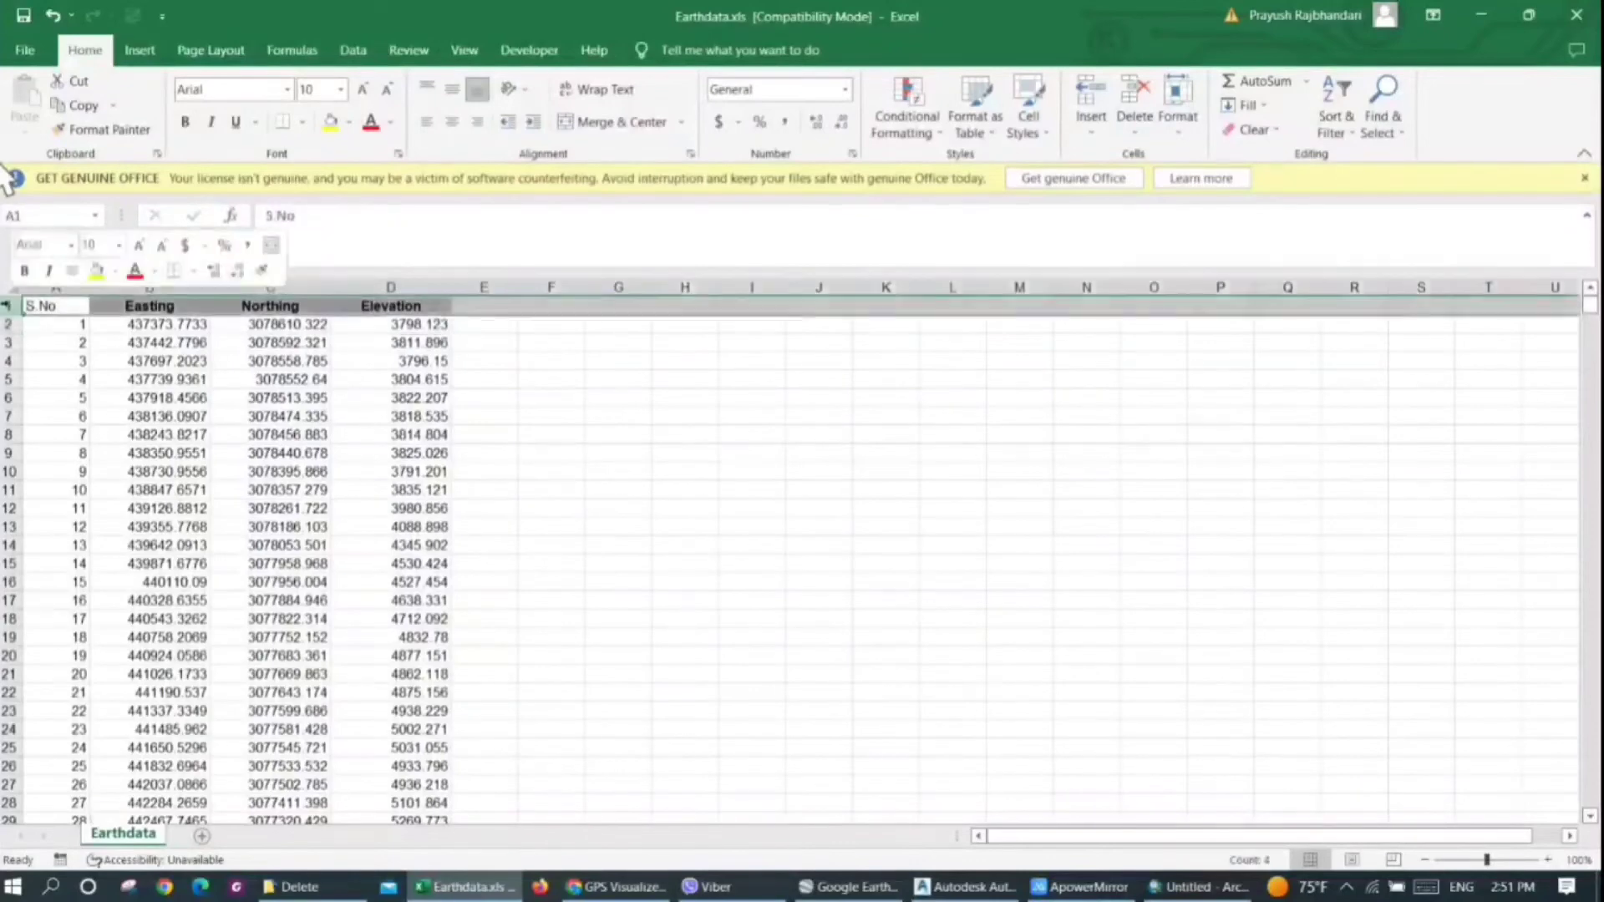
right_click(7, 306)
click(84, 513)
click(126, 493)
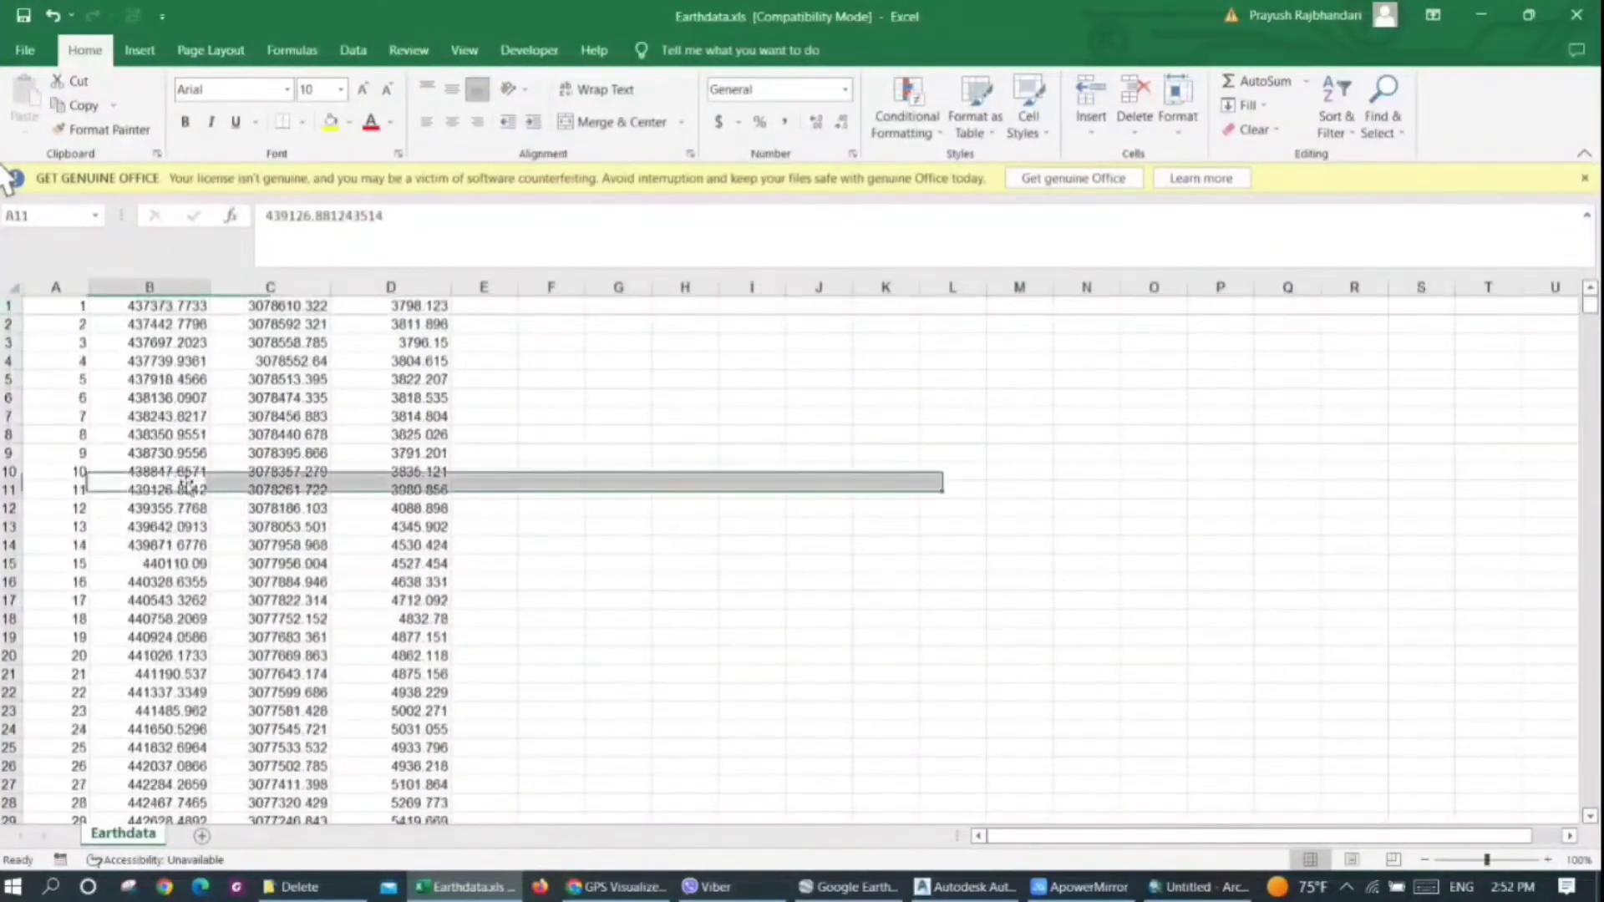
Save the sheet as the CSV (Comma delimited) file Earthdata.csv in the Delete folder and close the workbook
click(31, 51)
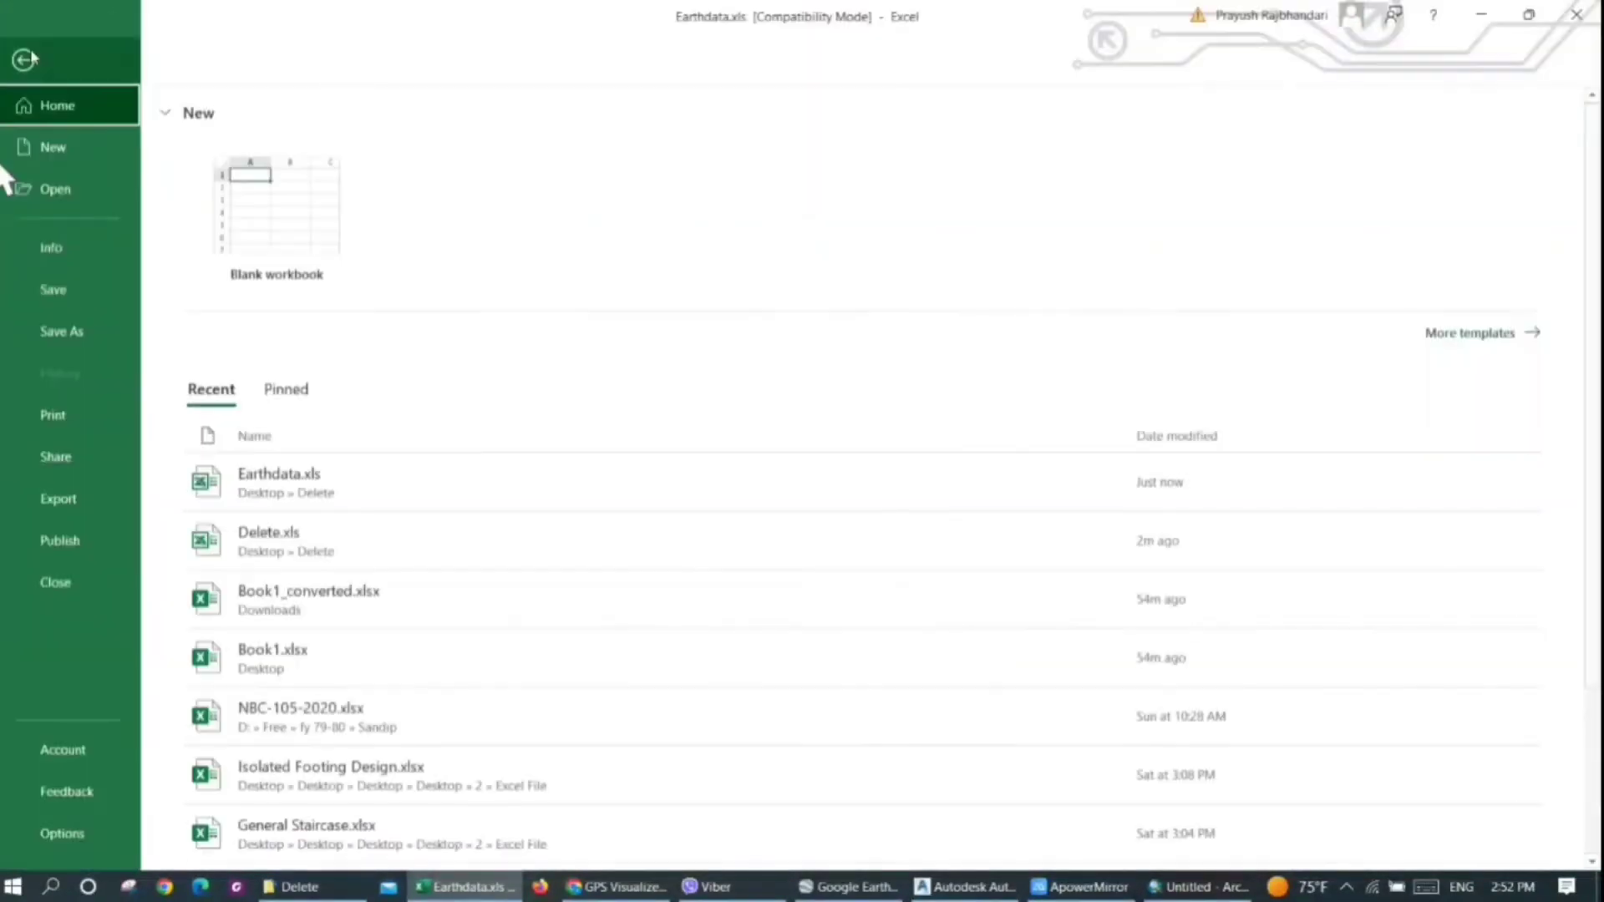
click(92, 331)
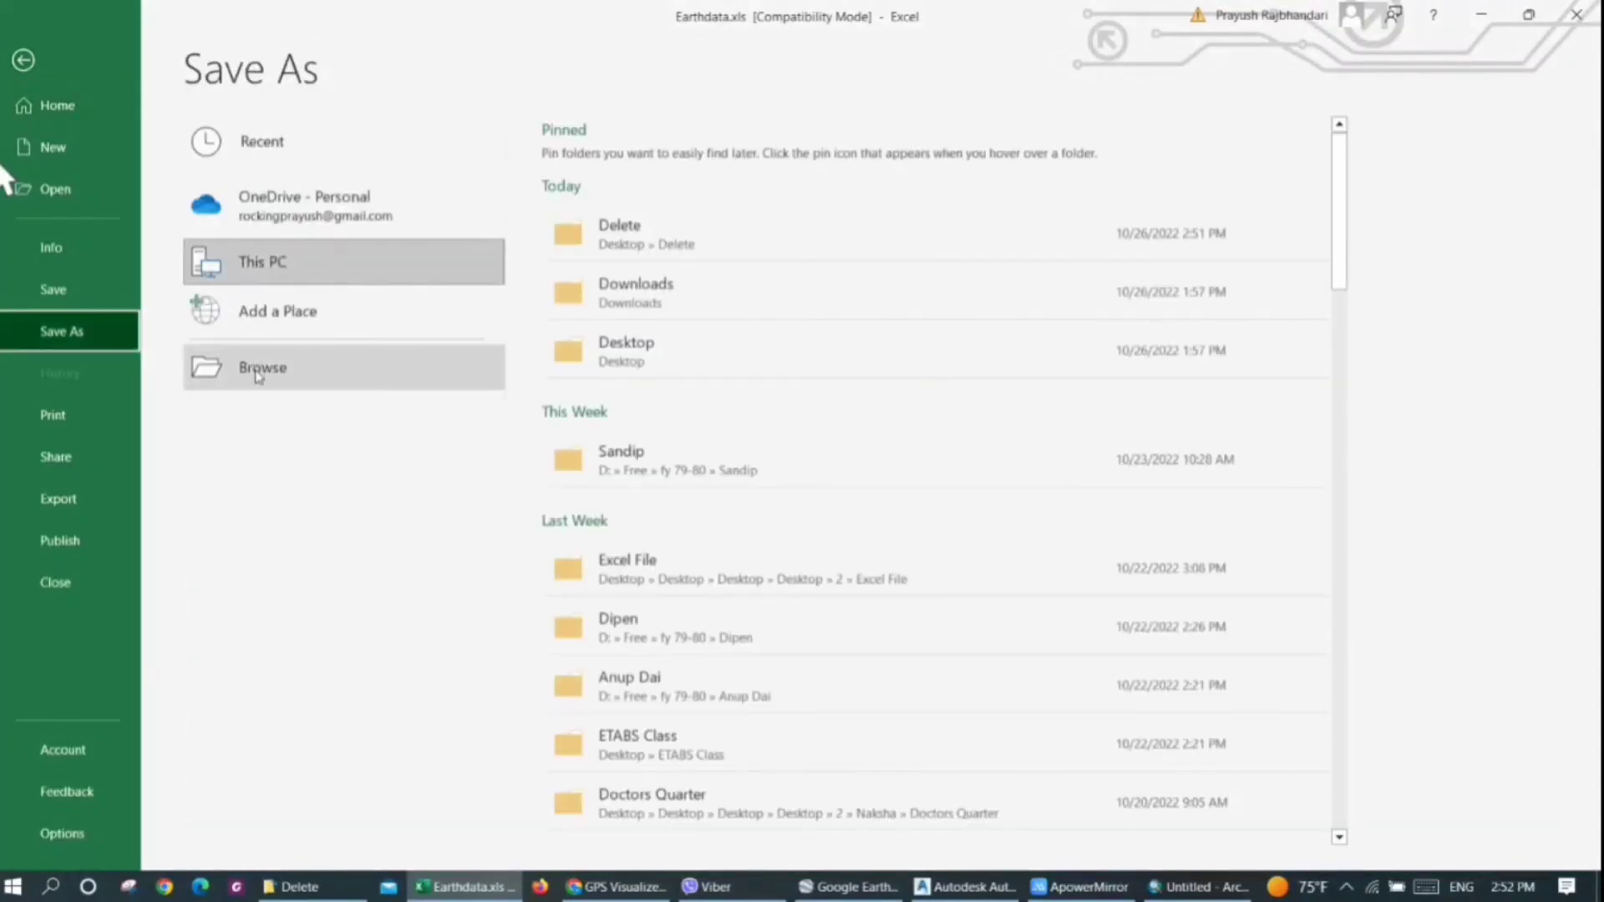
click(255, 369)
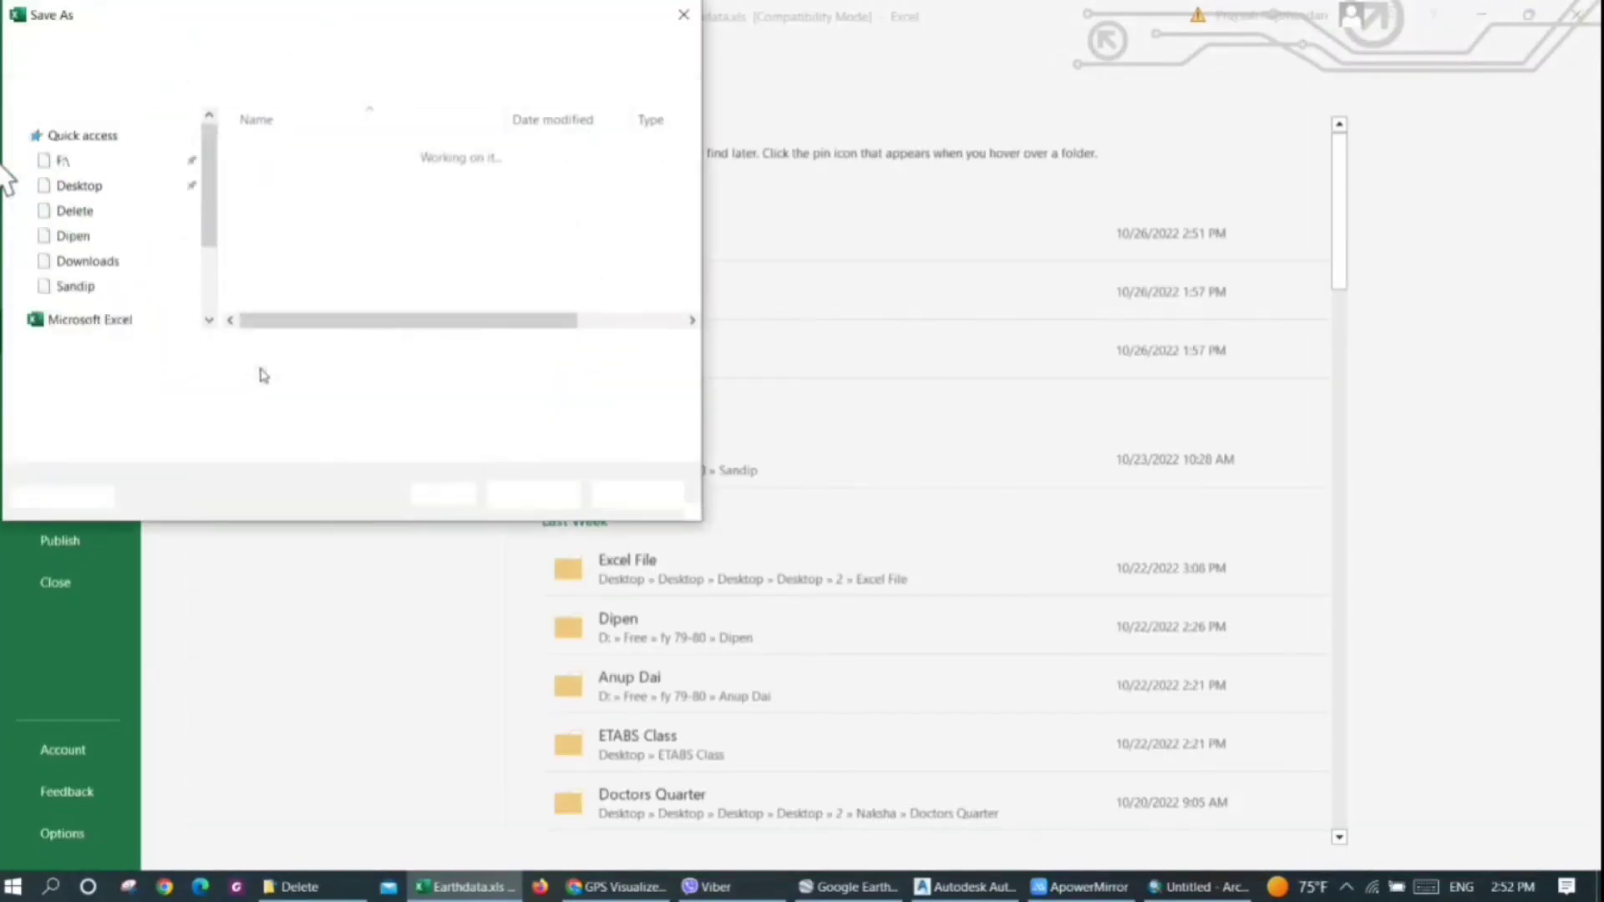
click(243, 381)
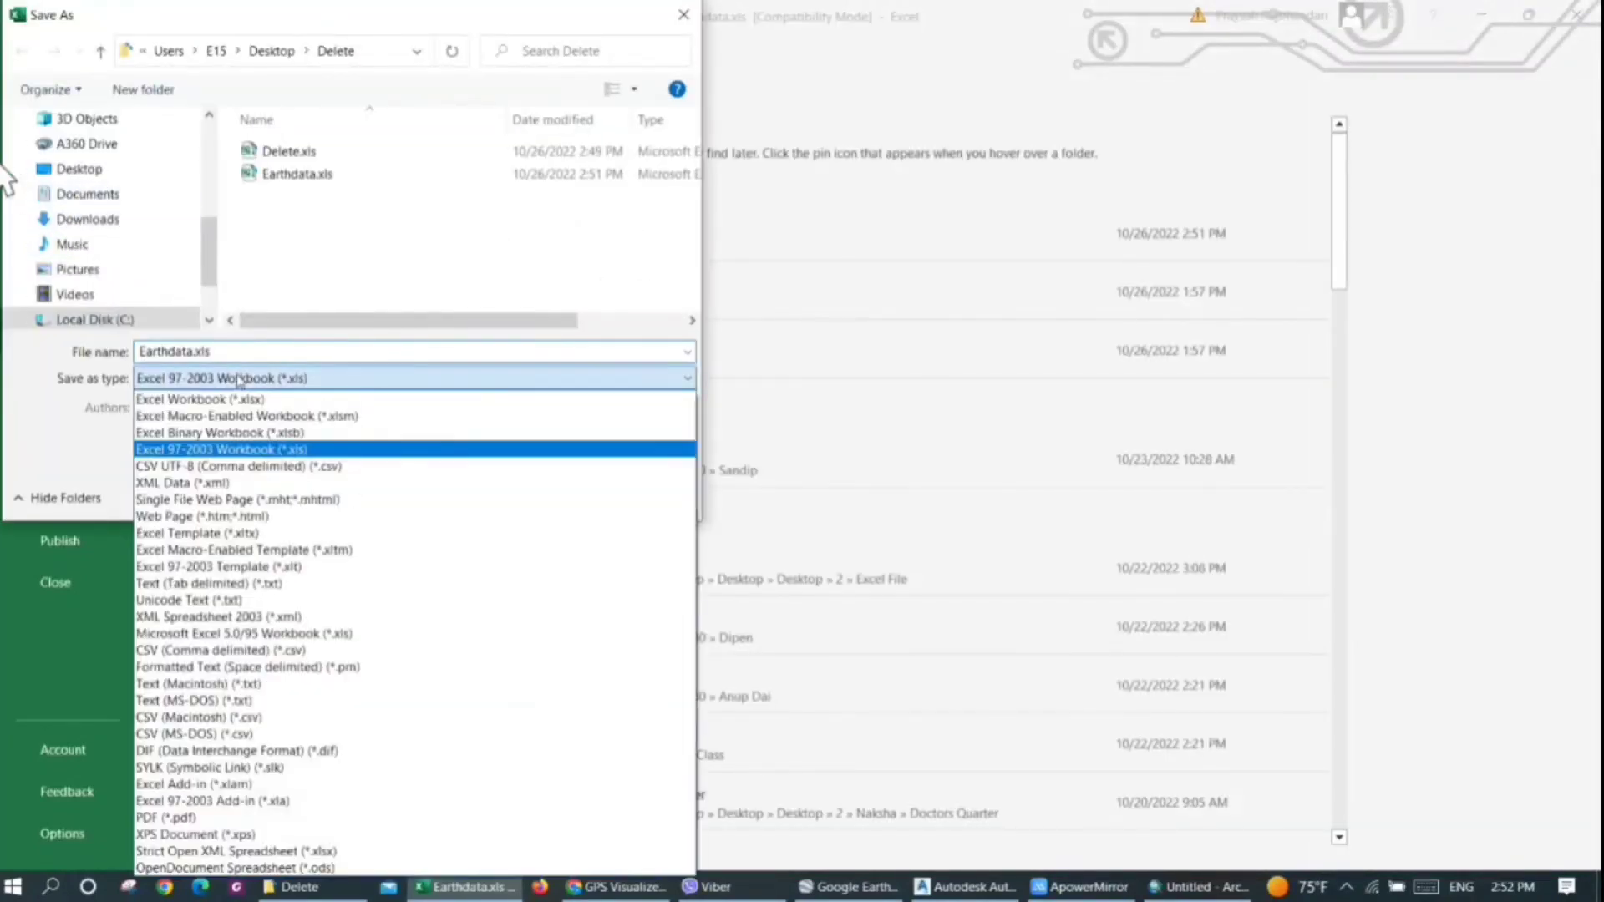
click(251, 651)
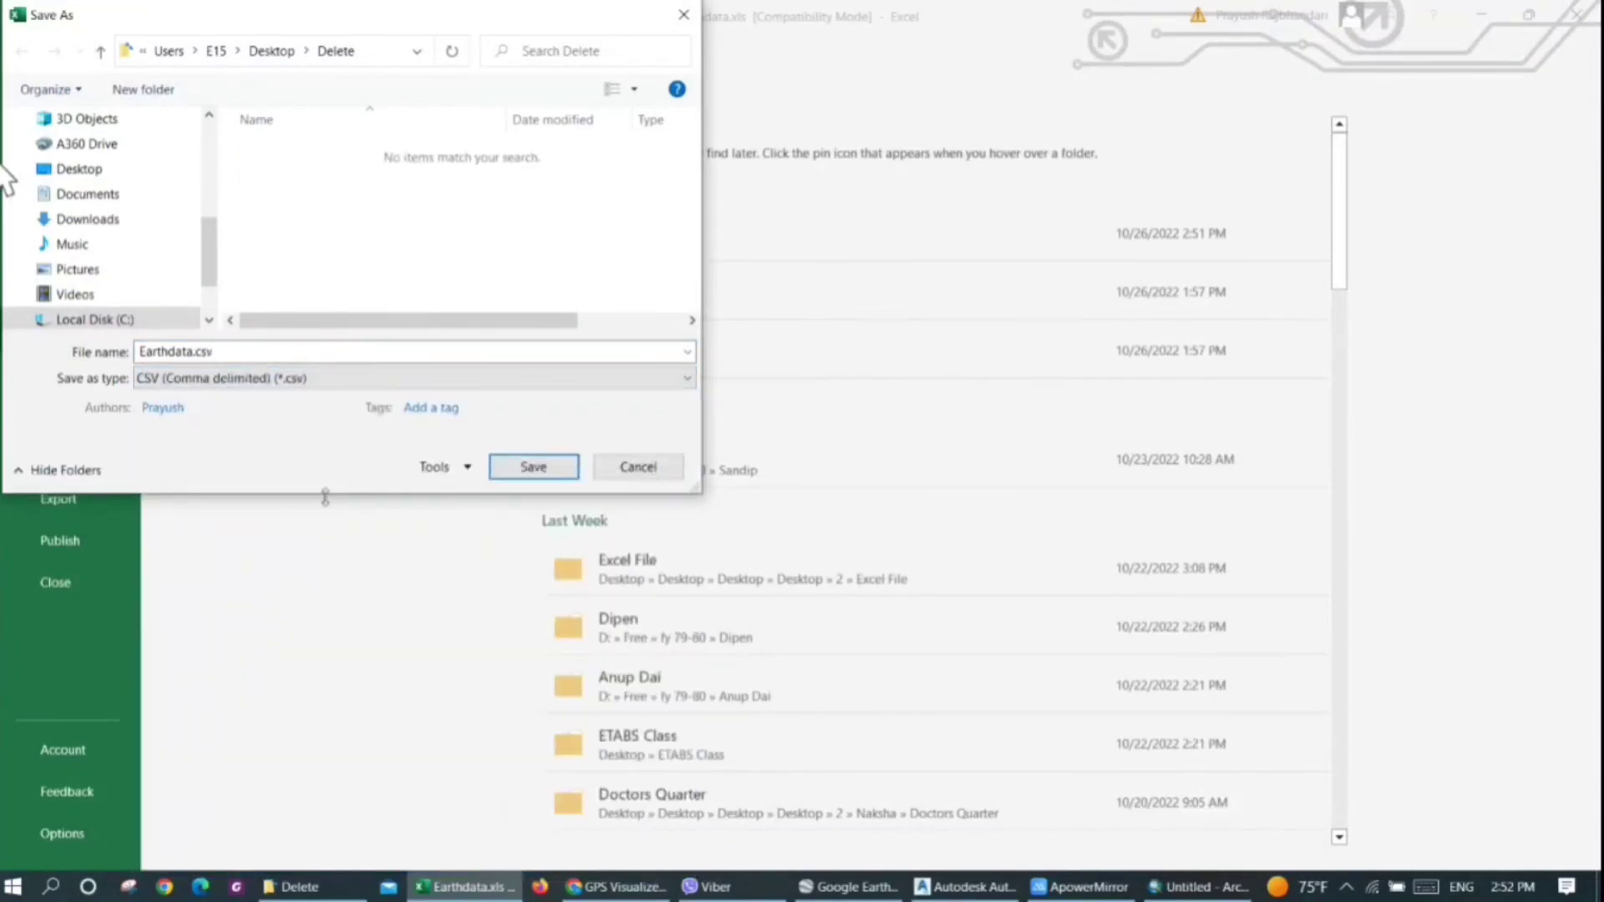
click(513, 469)
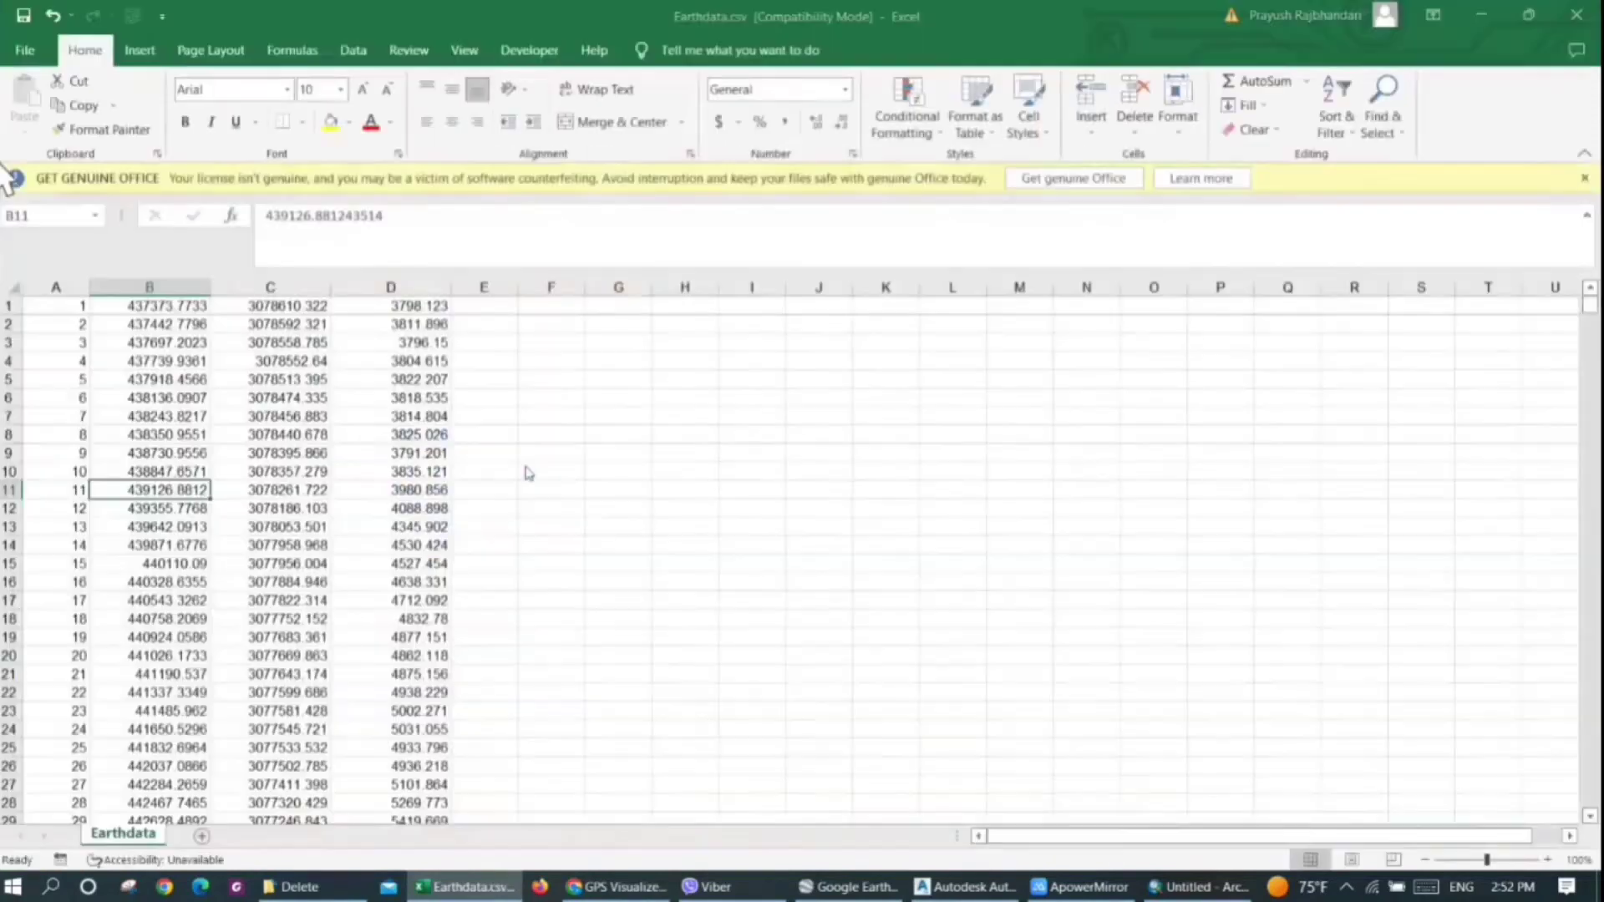
click(722, 504)
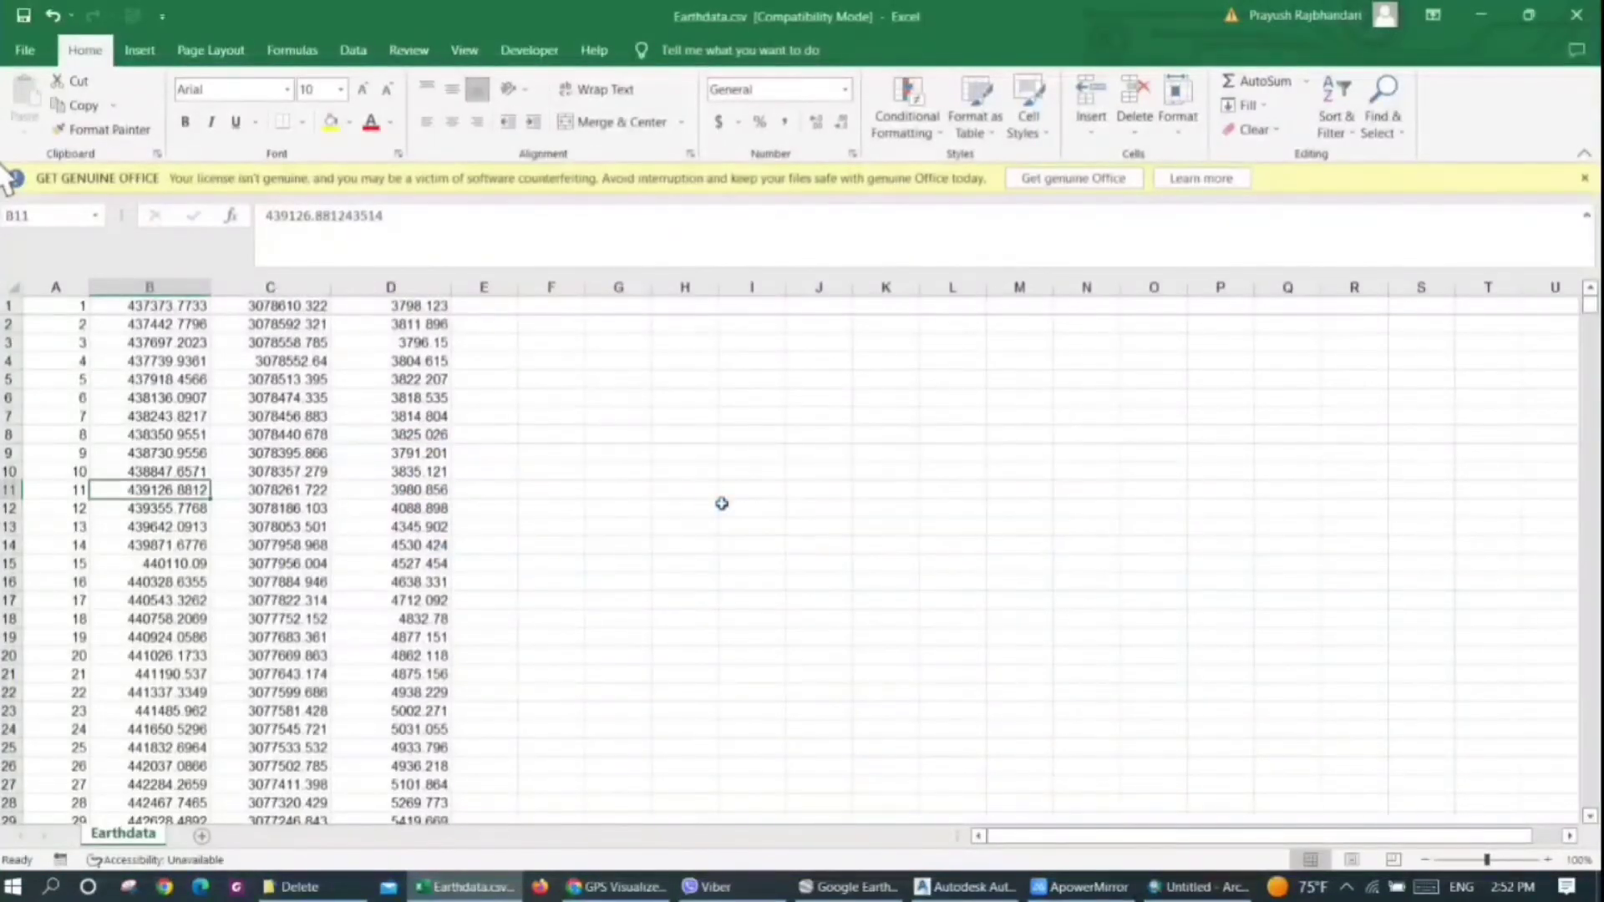
click(539, 471)
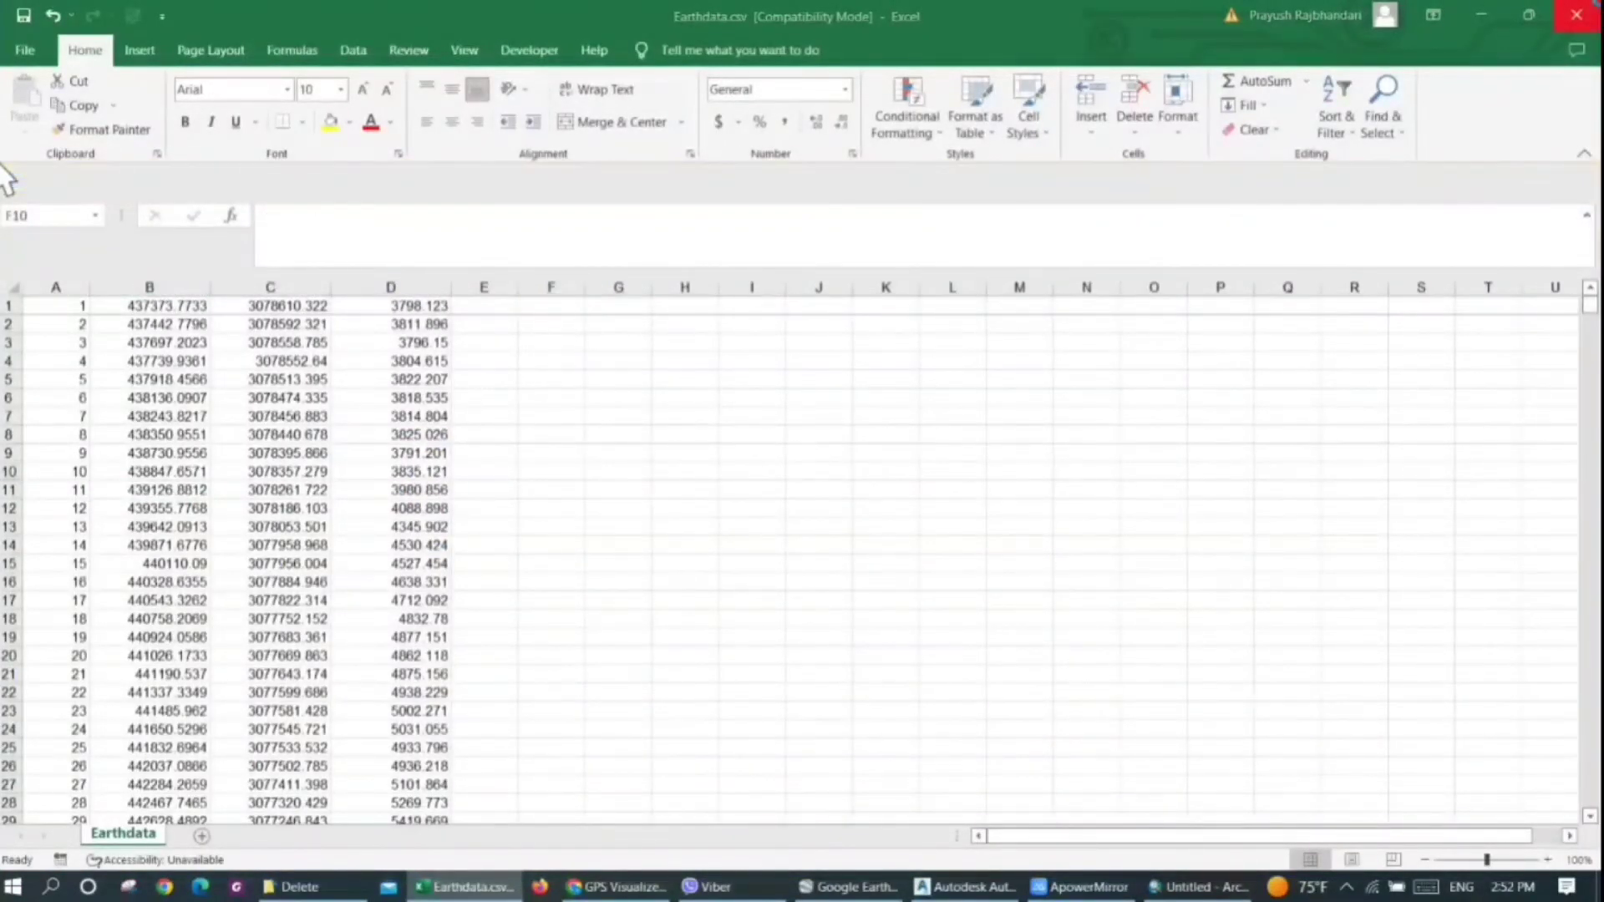
click(1576, 15)
click(1195, 378)
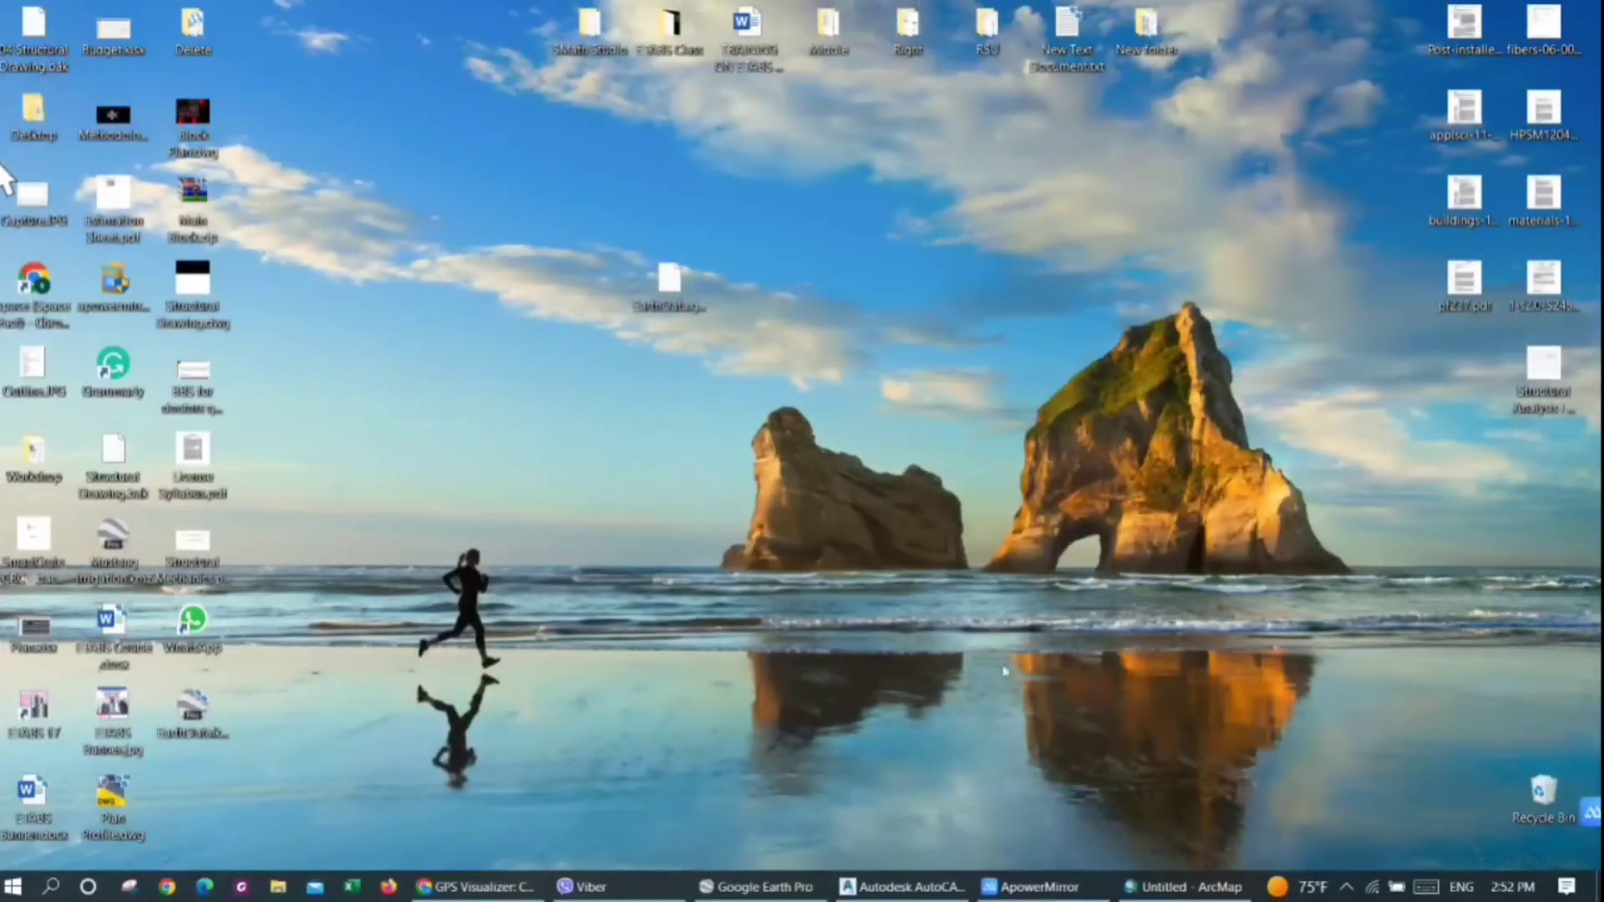
Switch to AutoCAD Civil 3D and activate the Civil 3D workspace for Drawing1
click(935, 882)
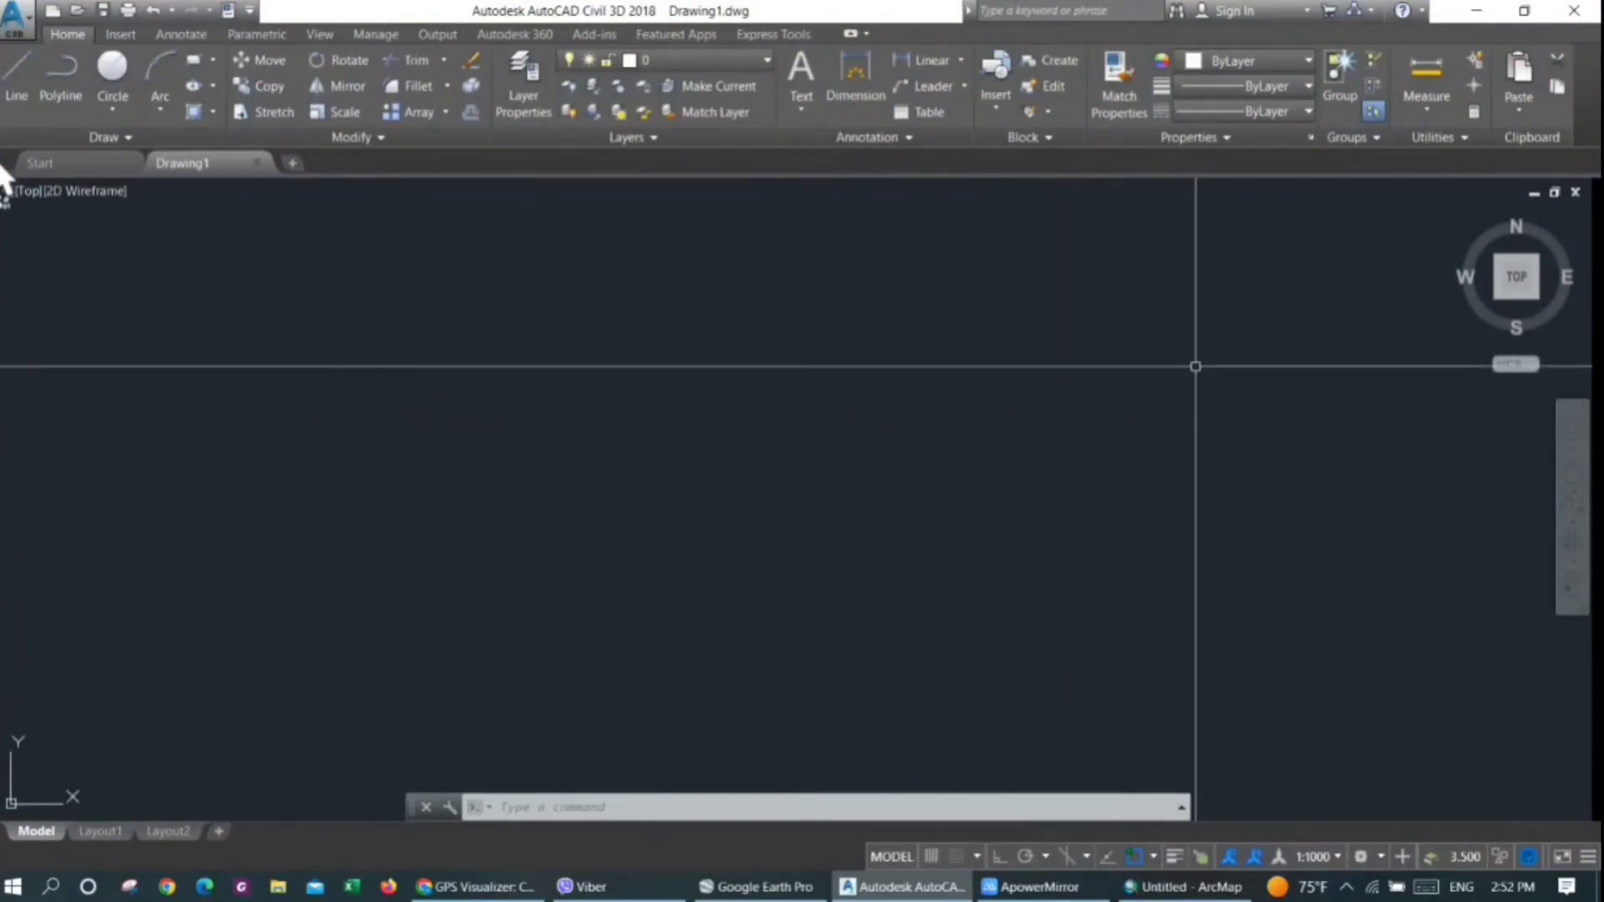
click(1379, 857)
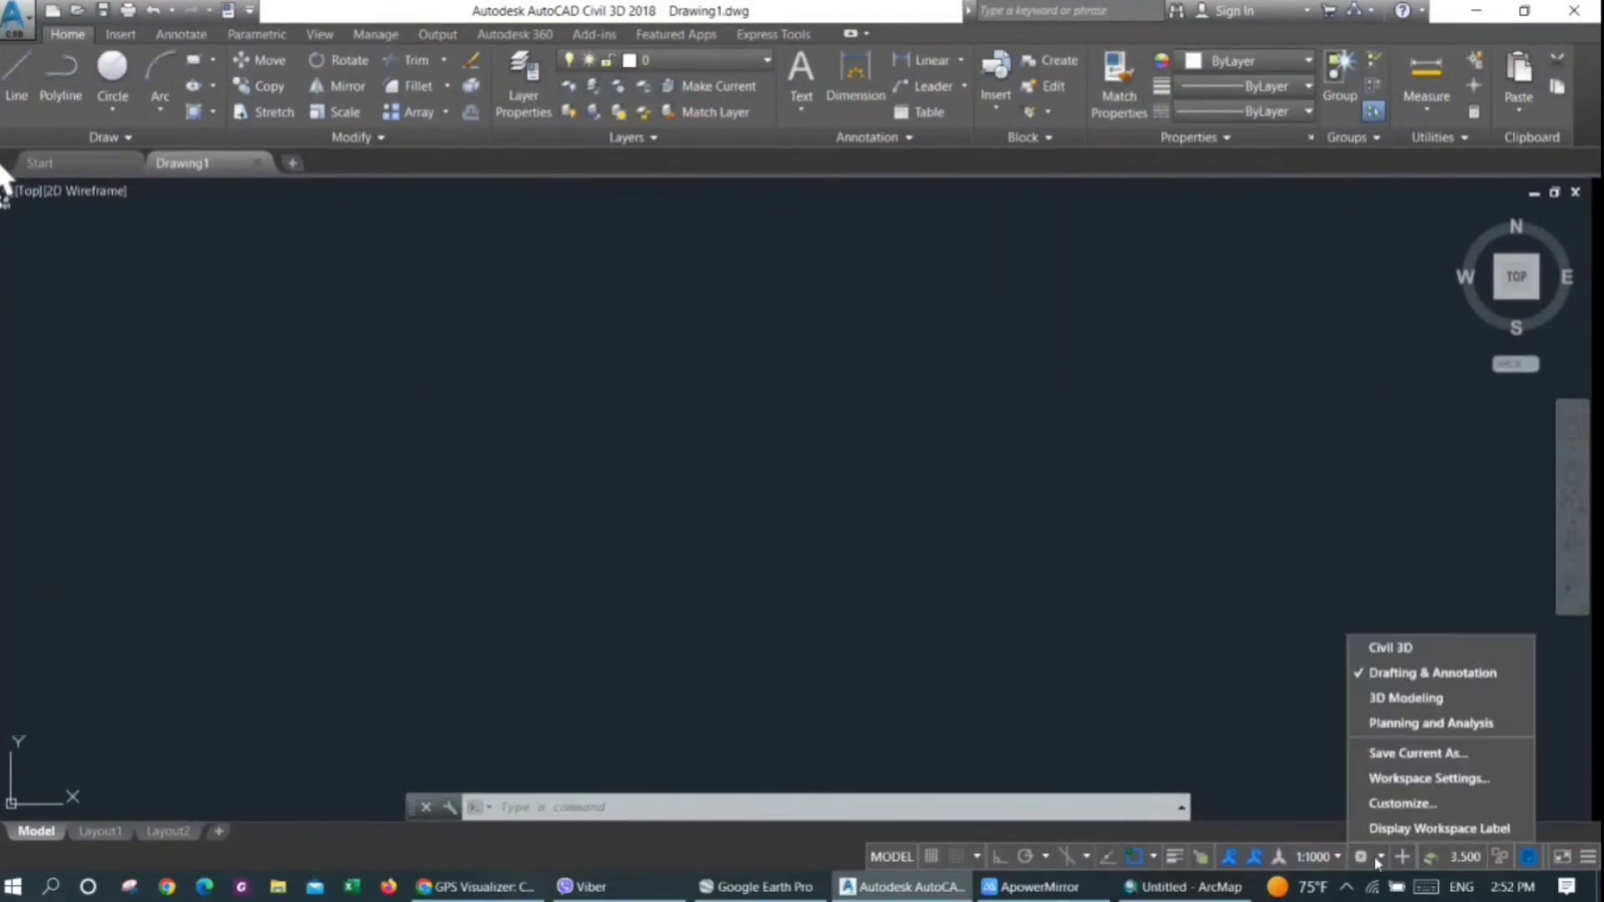
click(1387, 647)
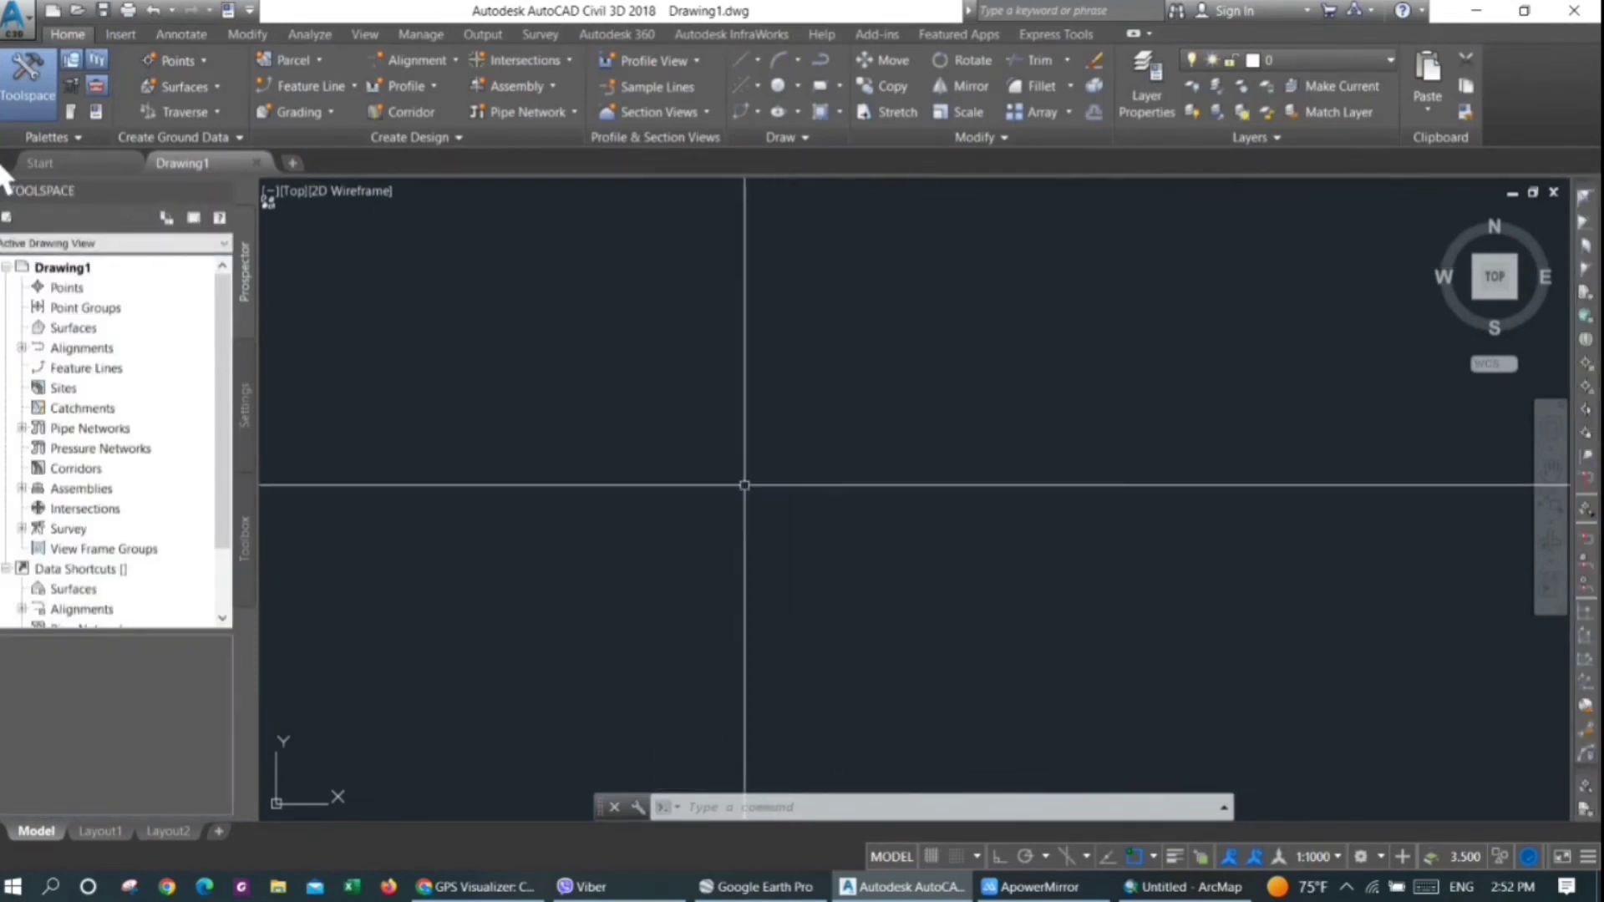
Start a point import from file and add Earthdata.csv from the Delete folder on the Desktop as source
click(121, 35)
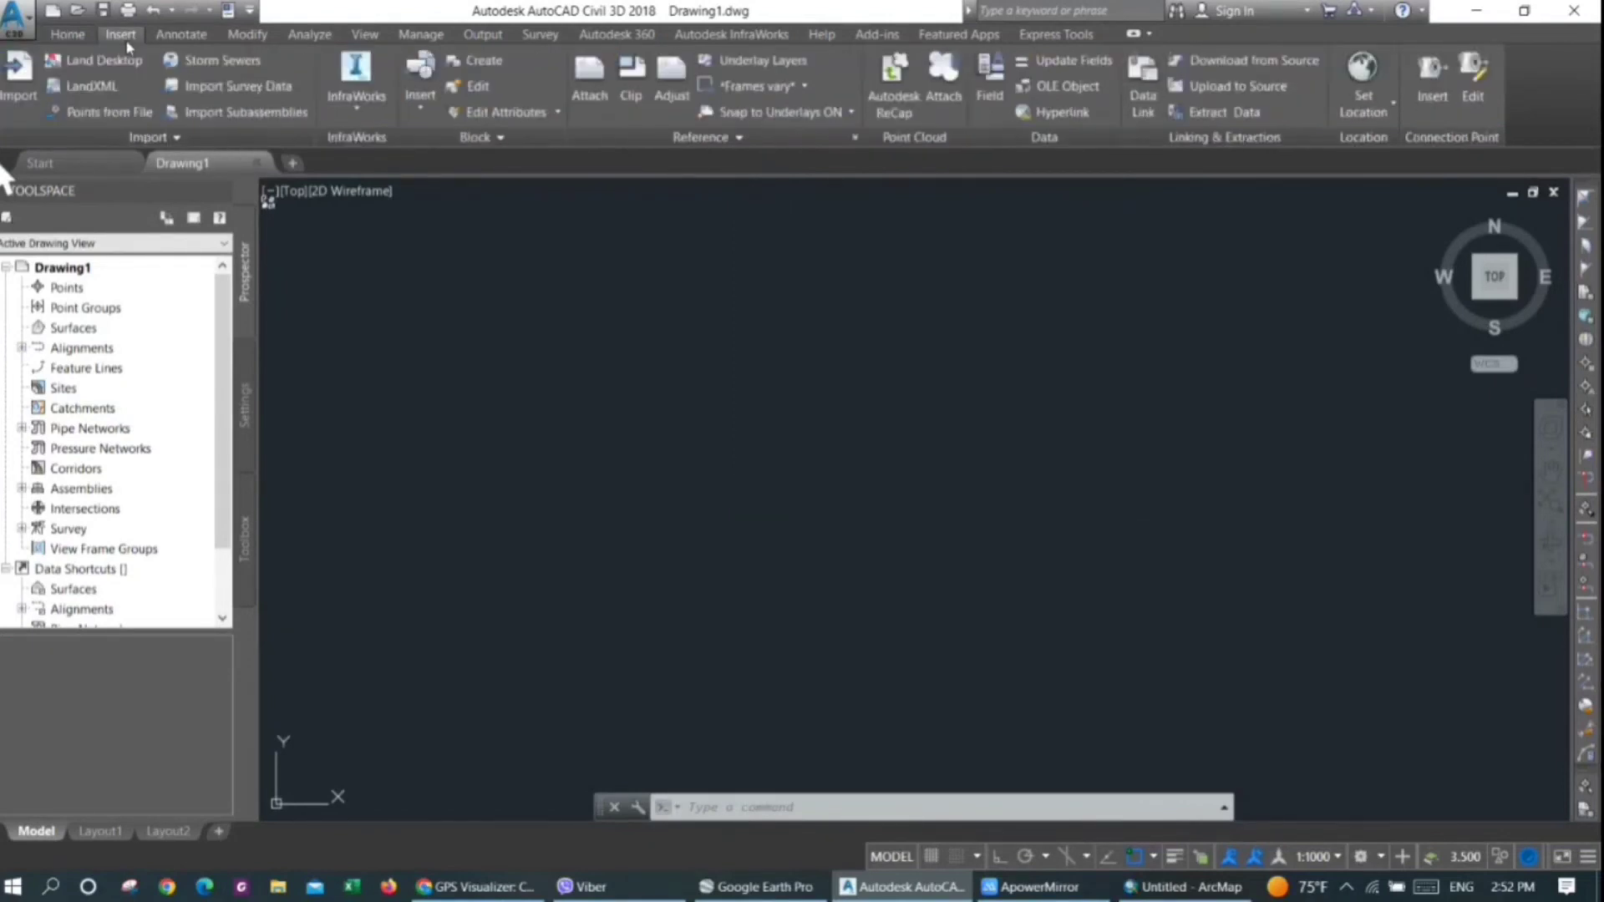
click(101, 114)
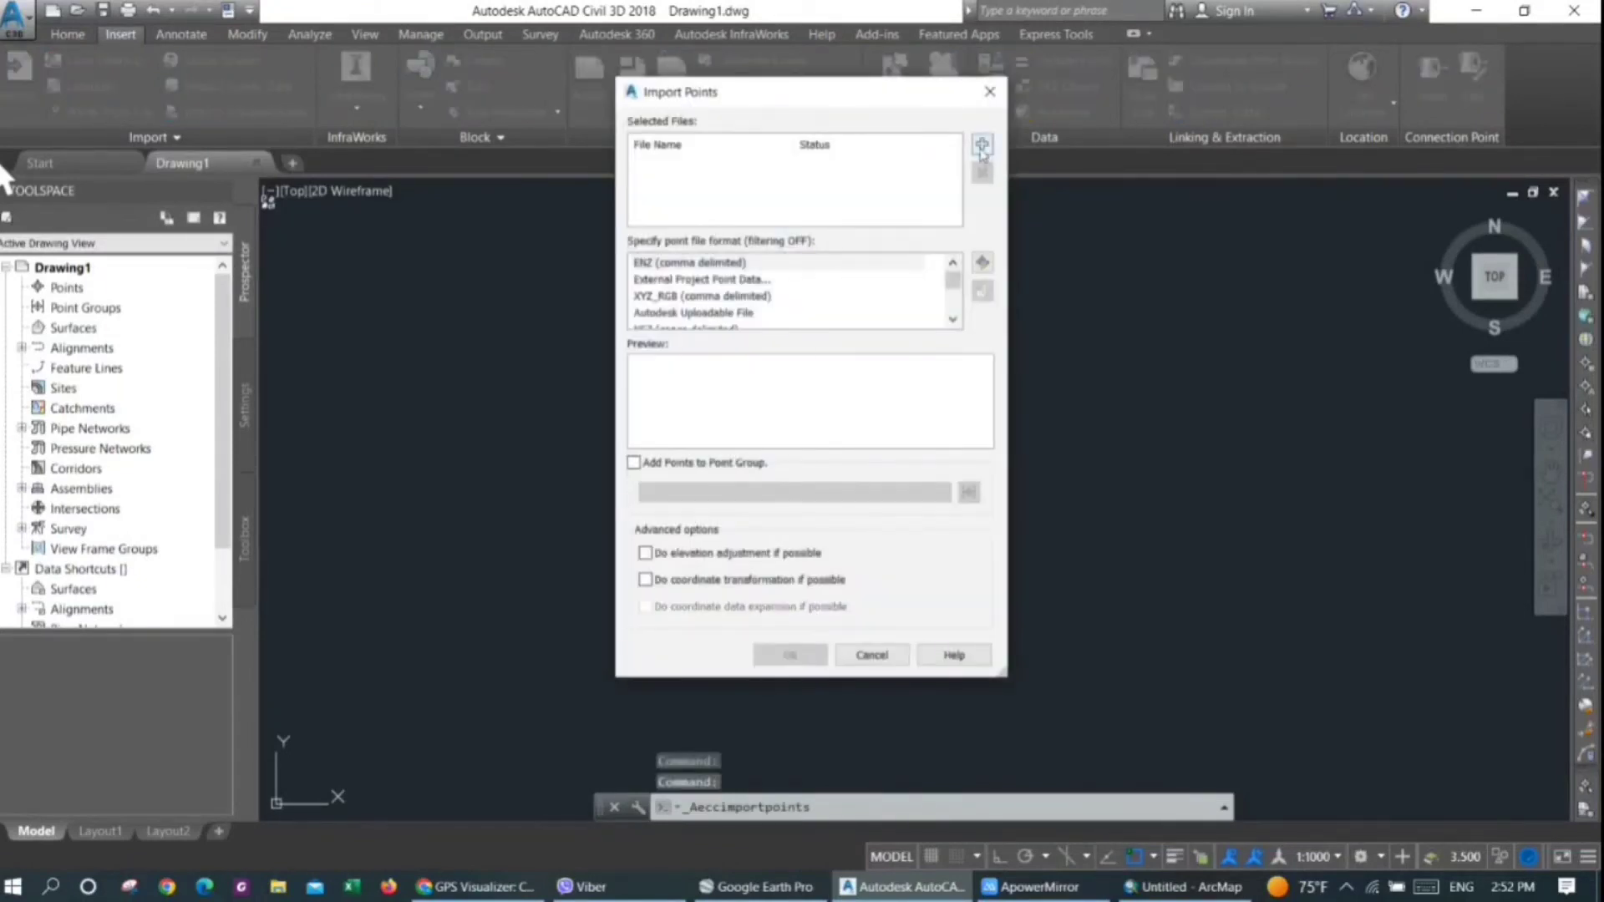
click(983, 145)
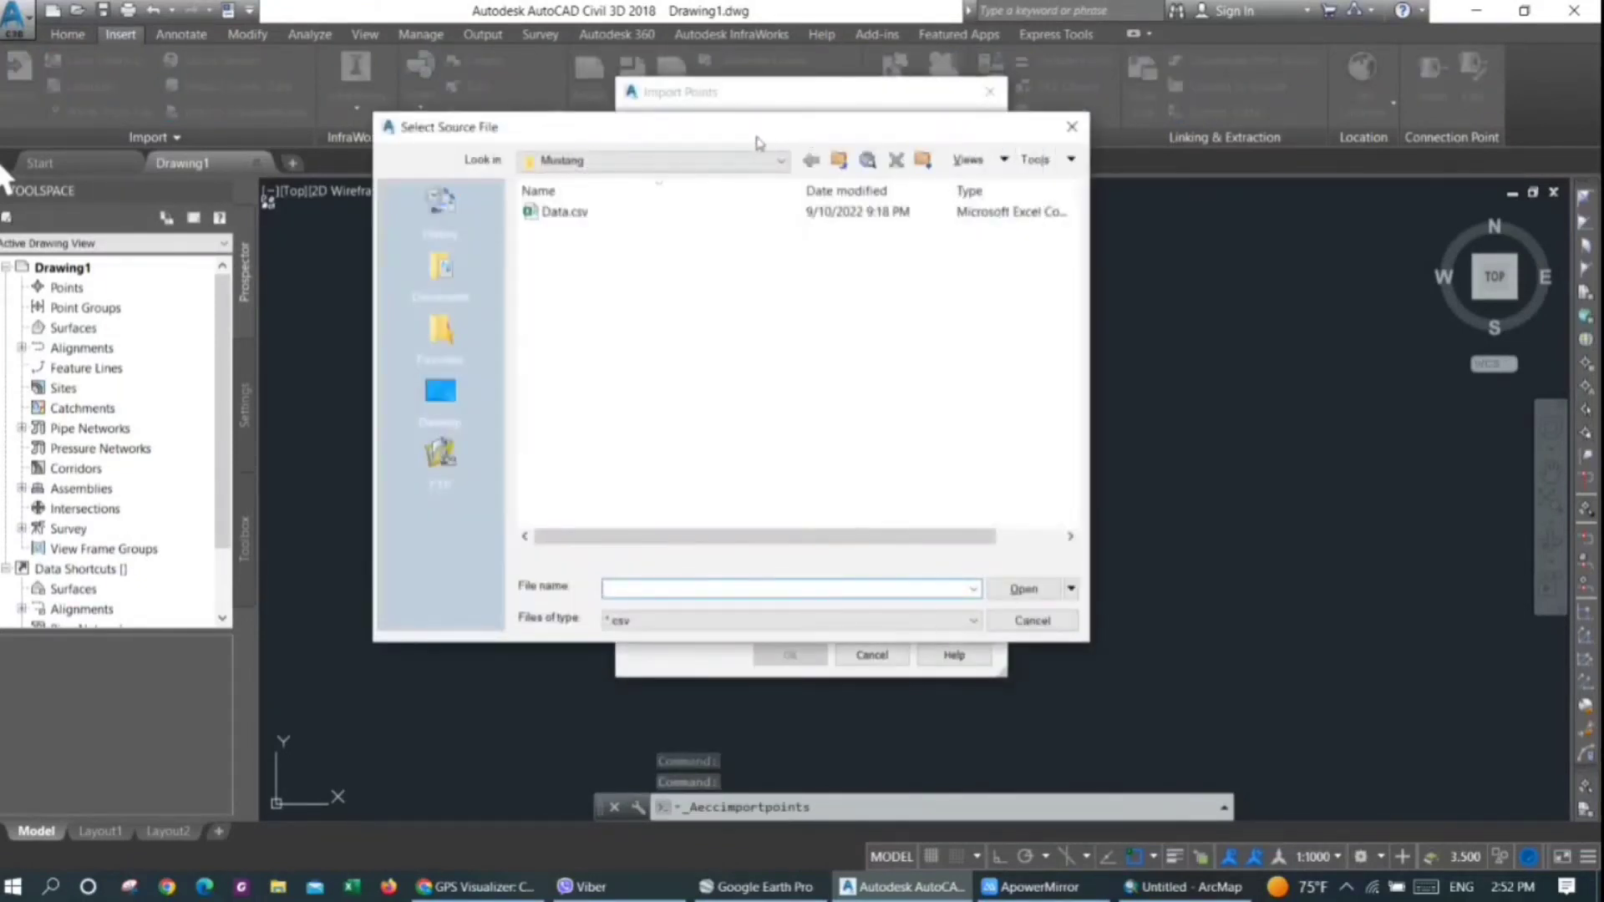
click(440, 390)
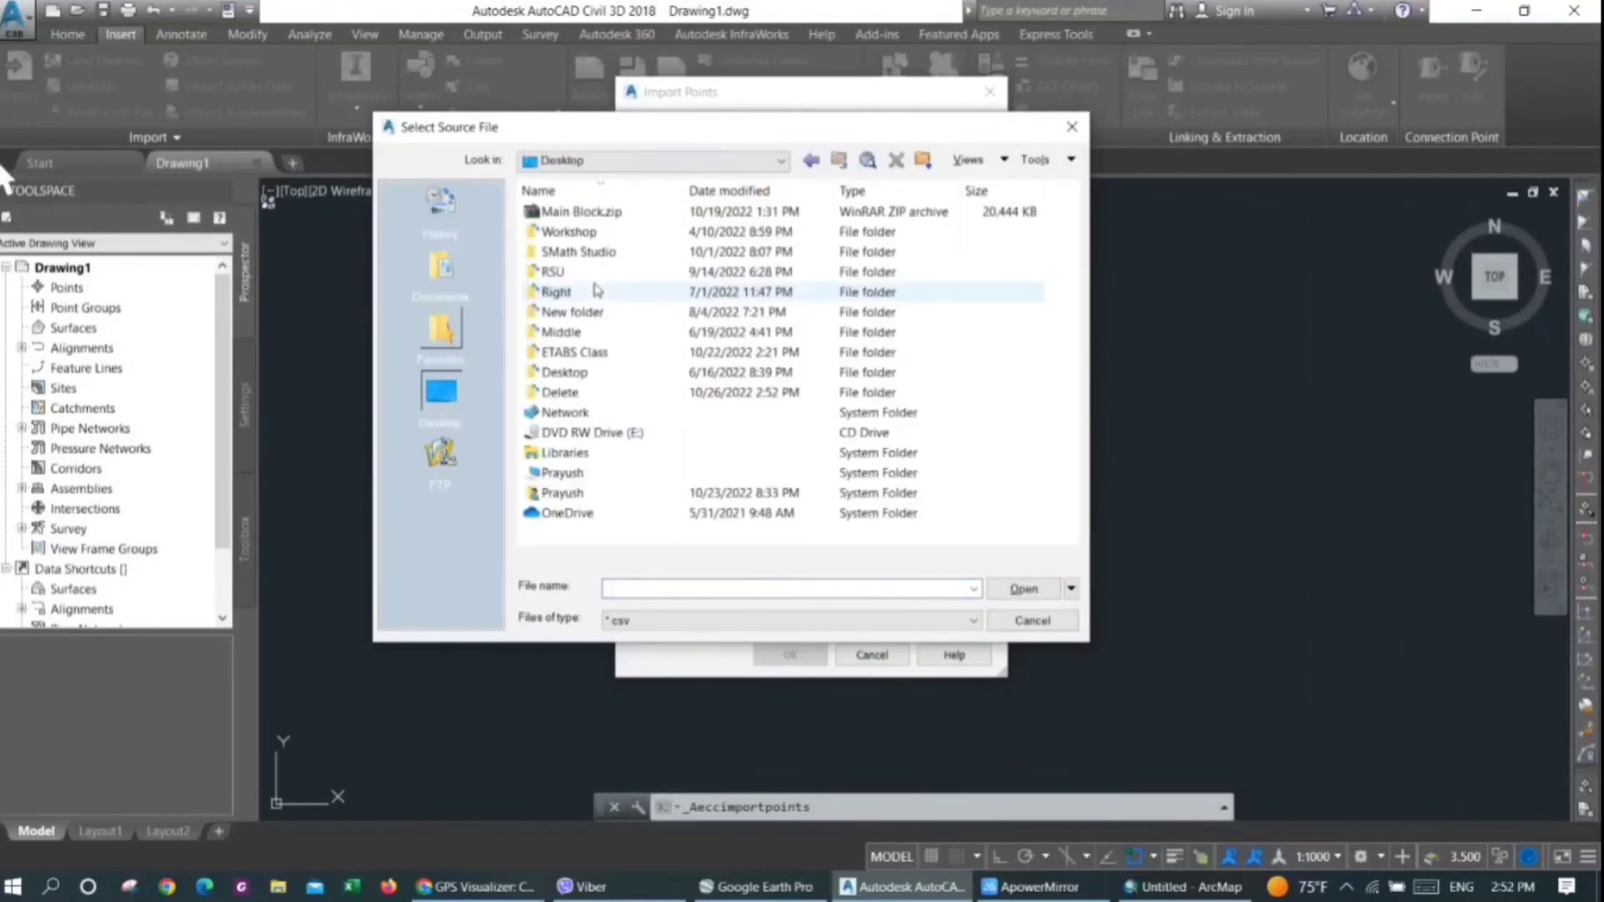
click(558, 394)
double_click(558, 394)
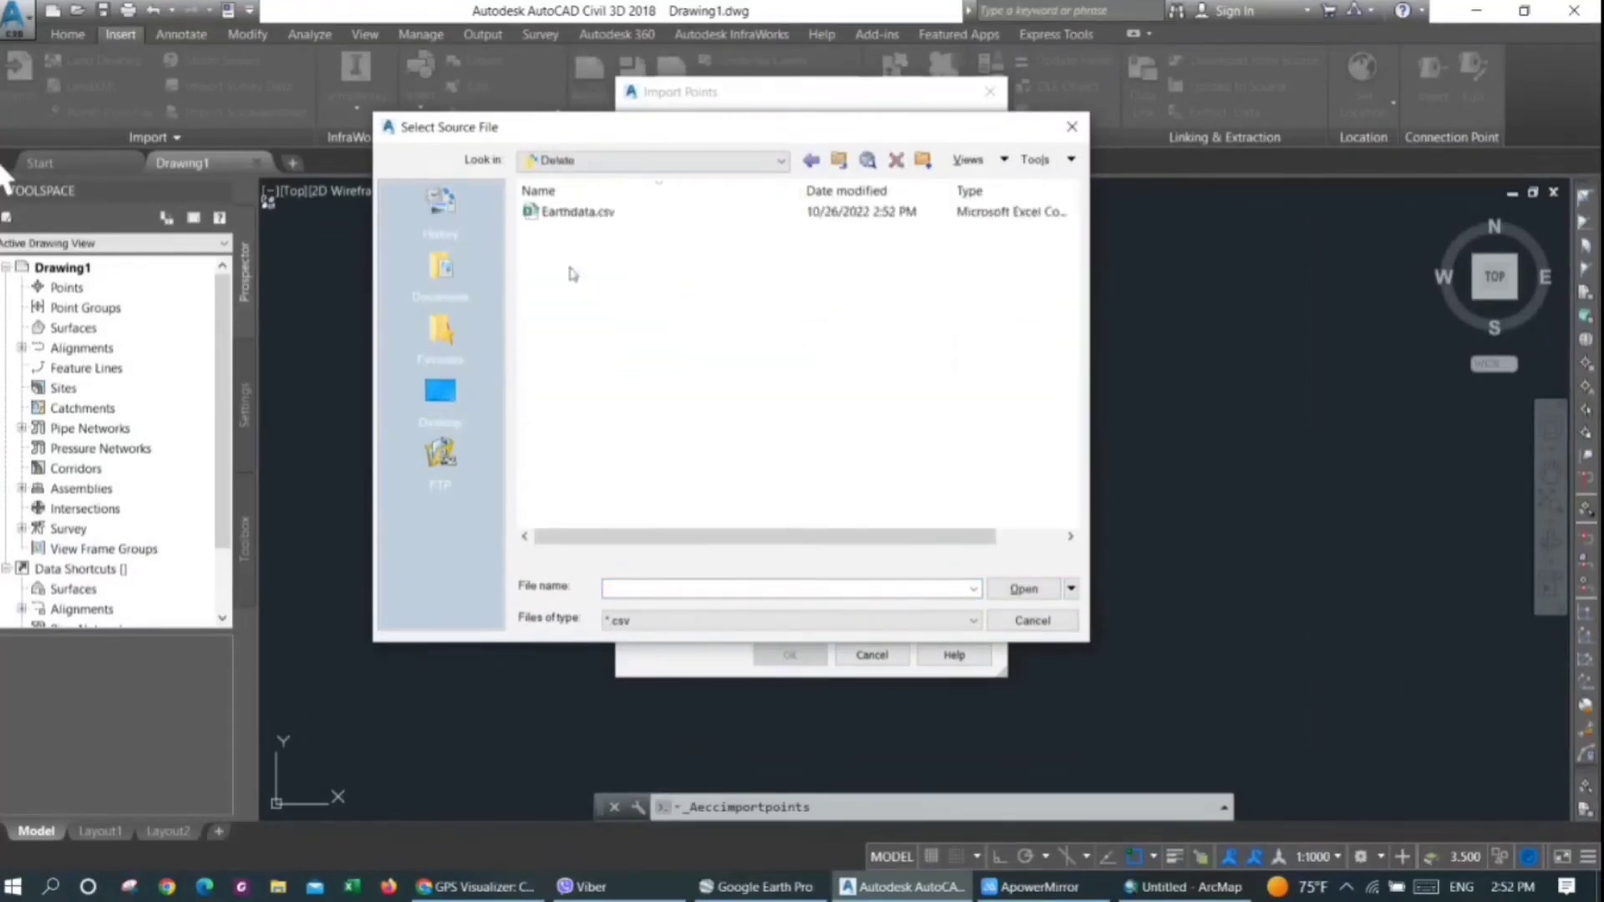
click(575, 214)
click(1011, 591)
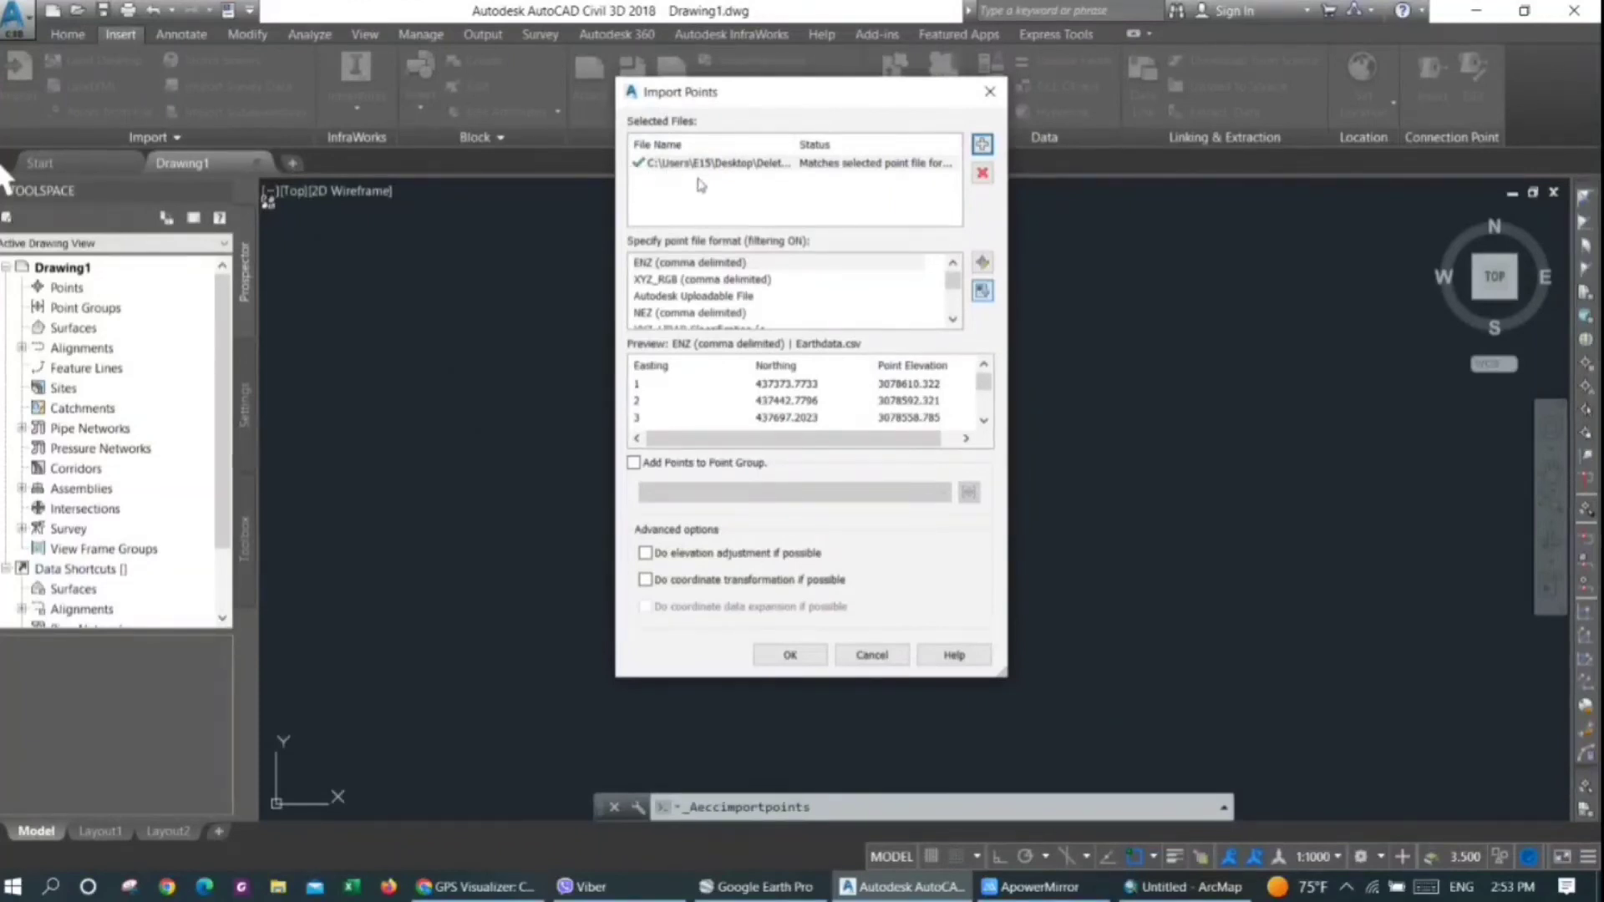
Set the point file format to PENZ (comma delimited) and import the points
scroll(682, 289, down, 4)
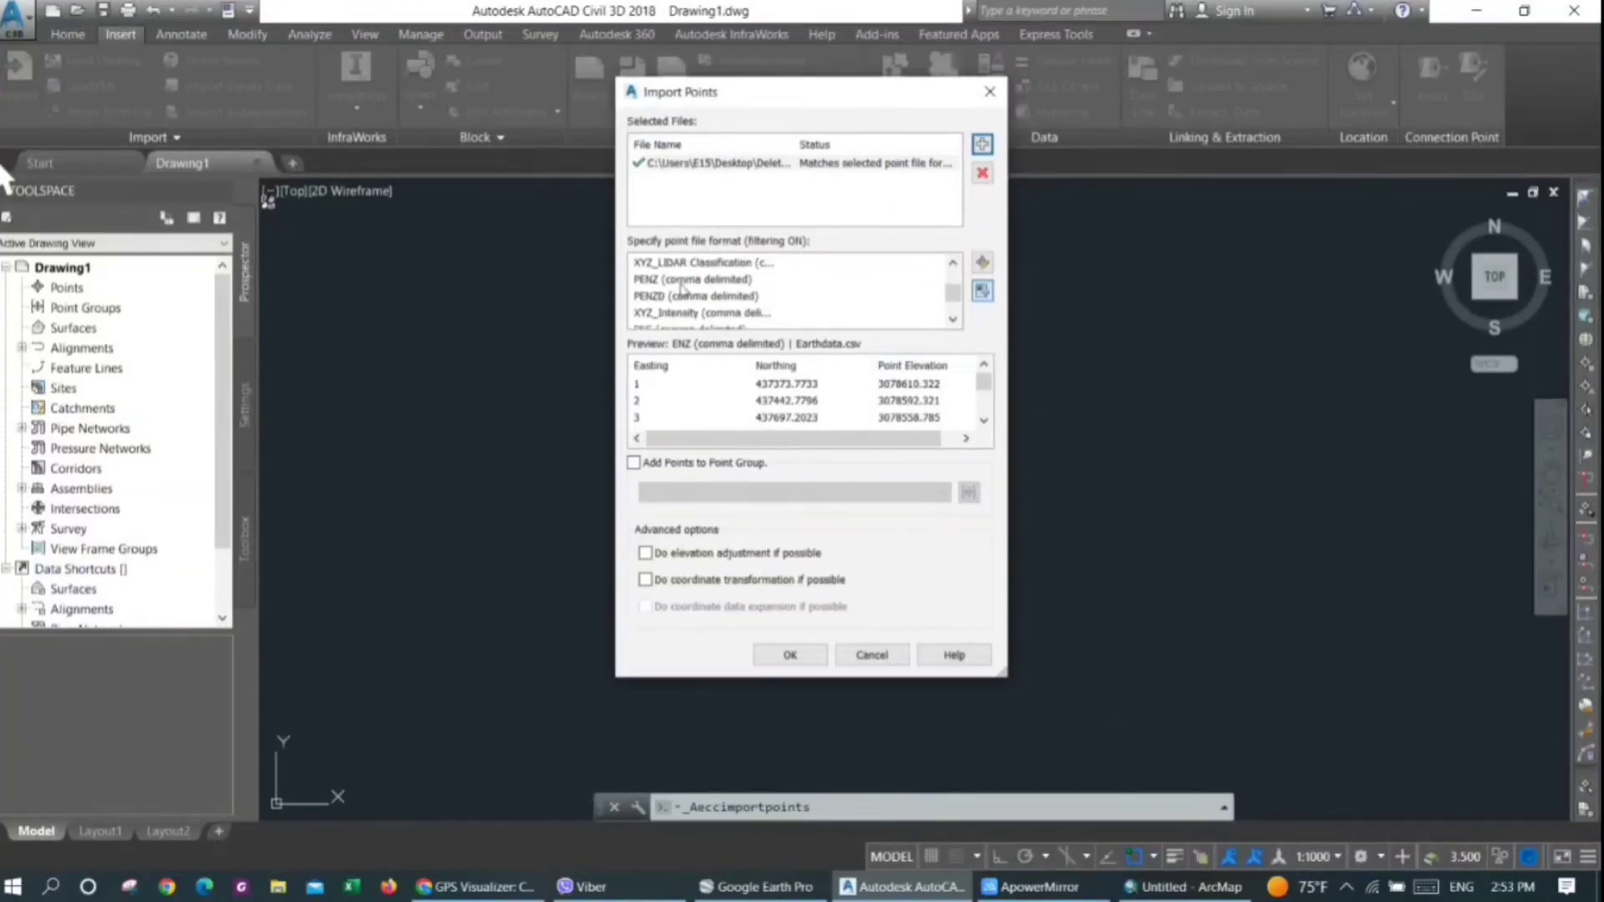
click(650, 281)
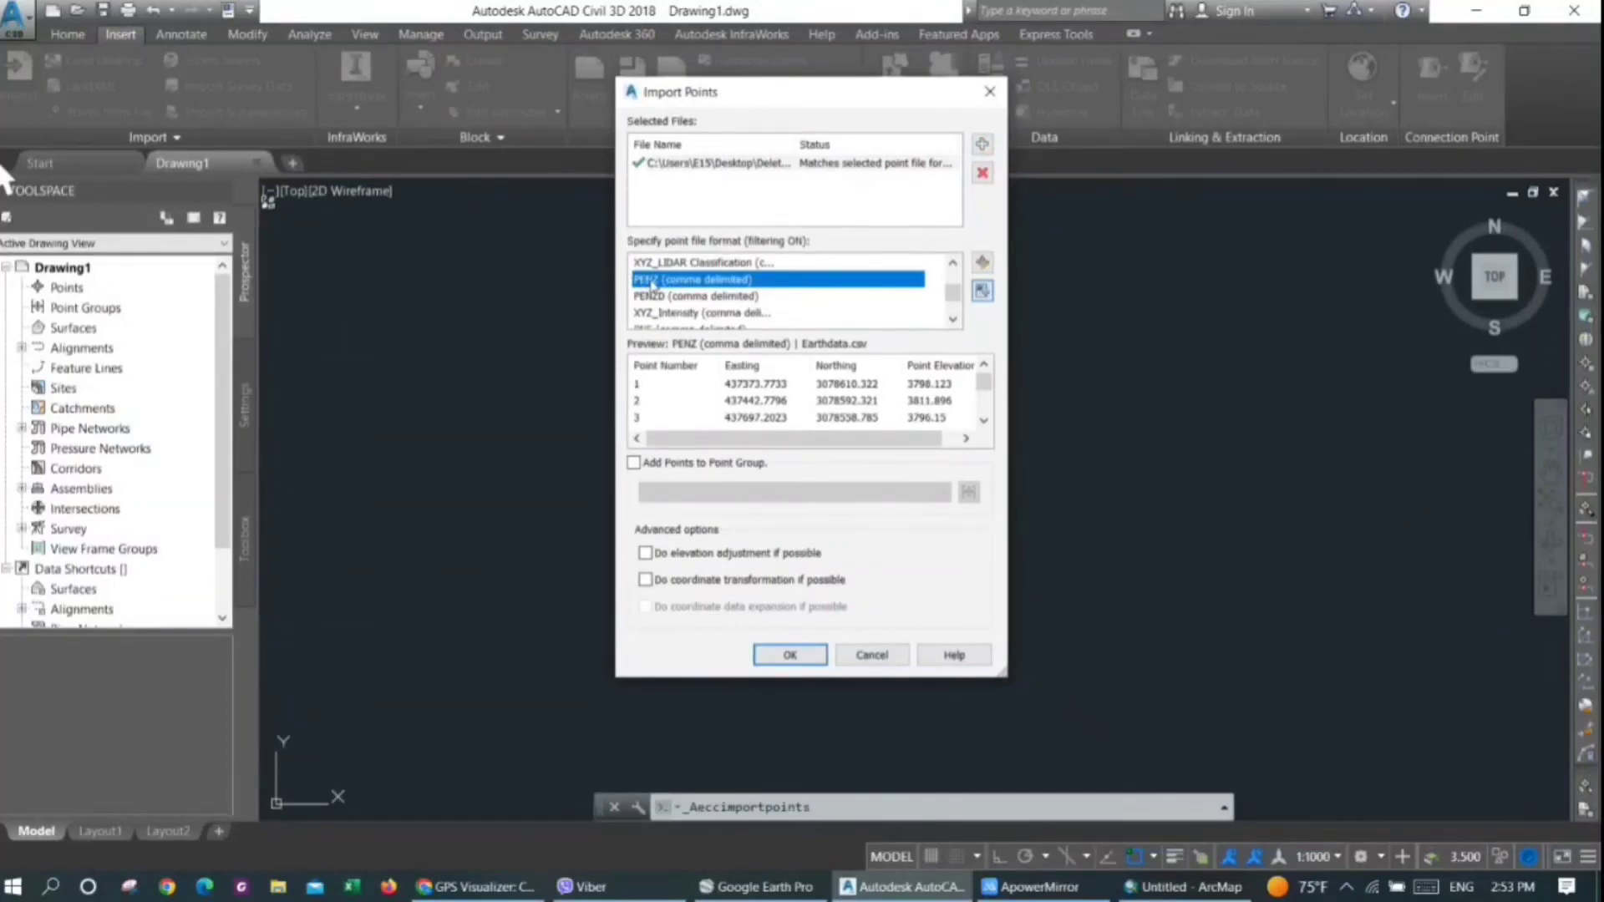
mouse_move(707, 439)
mouse_down()
mouse_move(844, 439)
mouse_move(703, 440)
mouse_up()
click(785, 655)
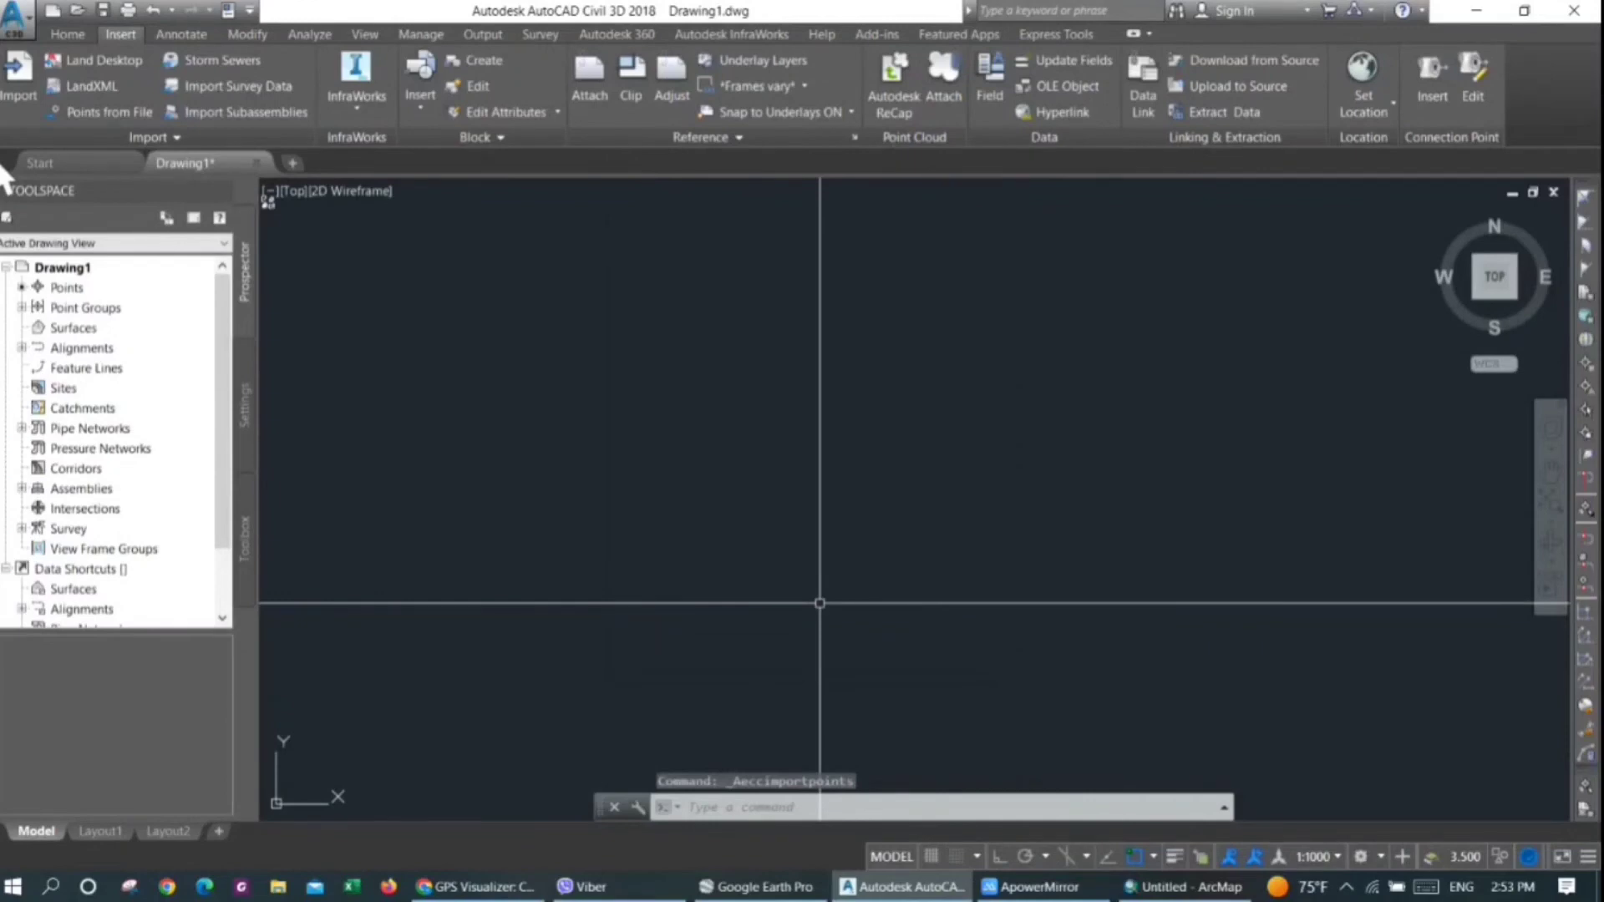
Zoom the drawing to its extents
click(865, 552)
click(909, 587)
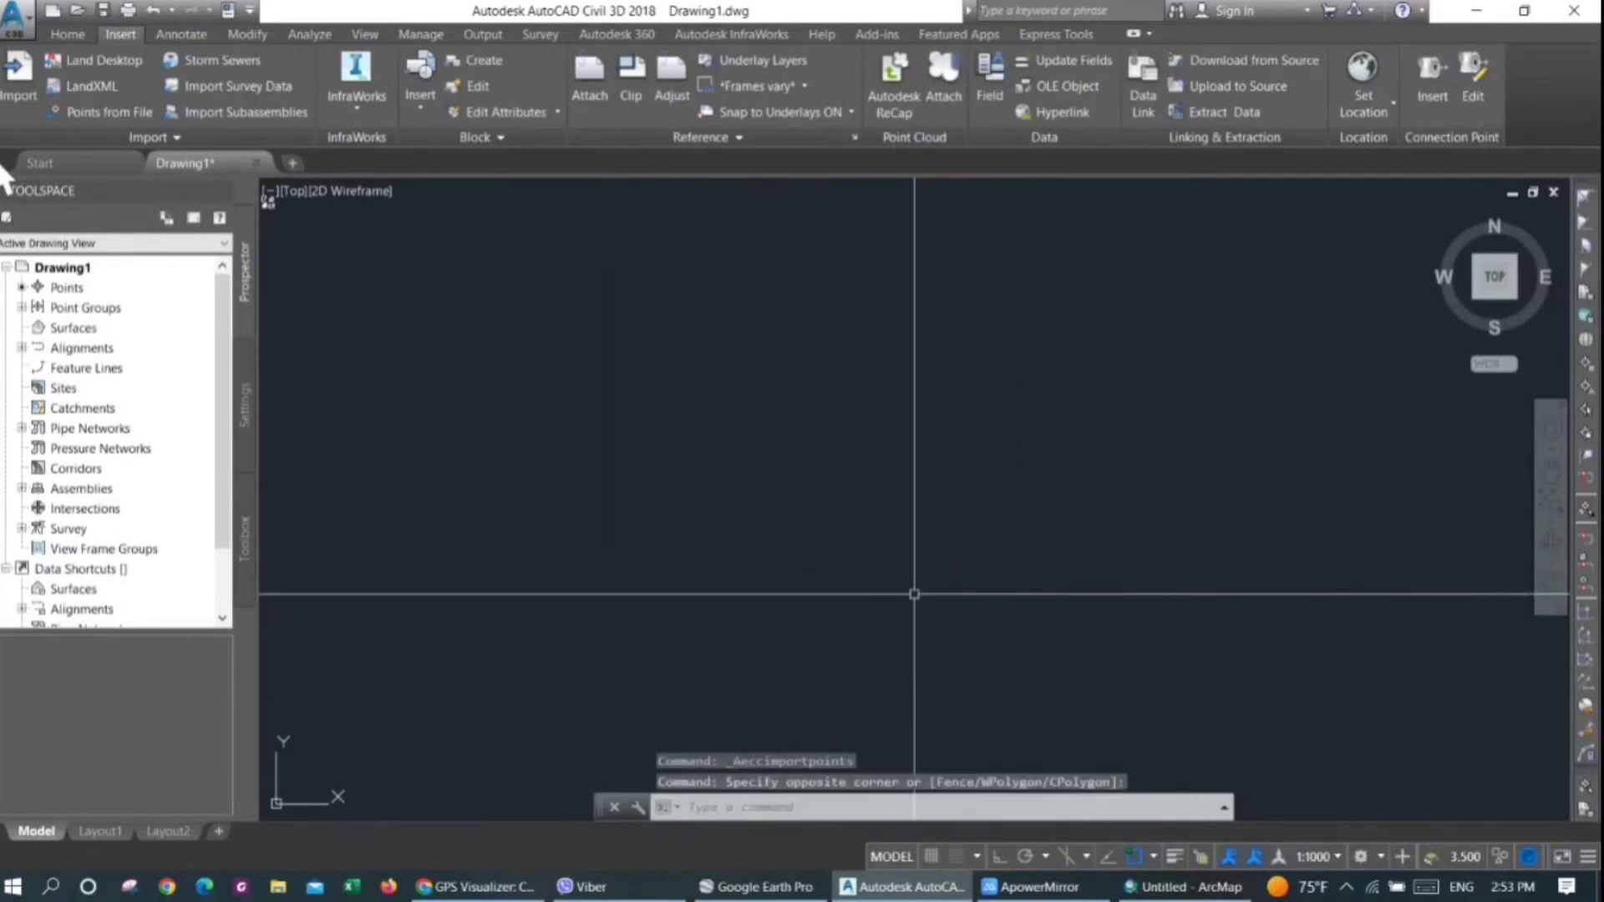
text(z)
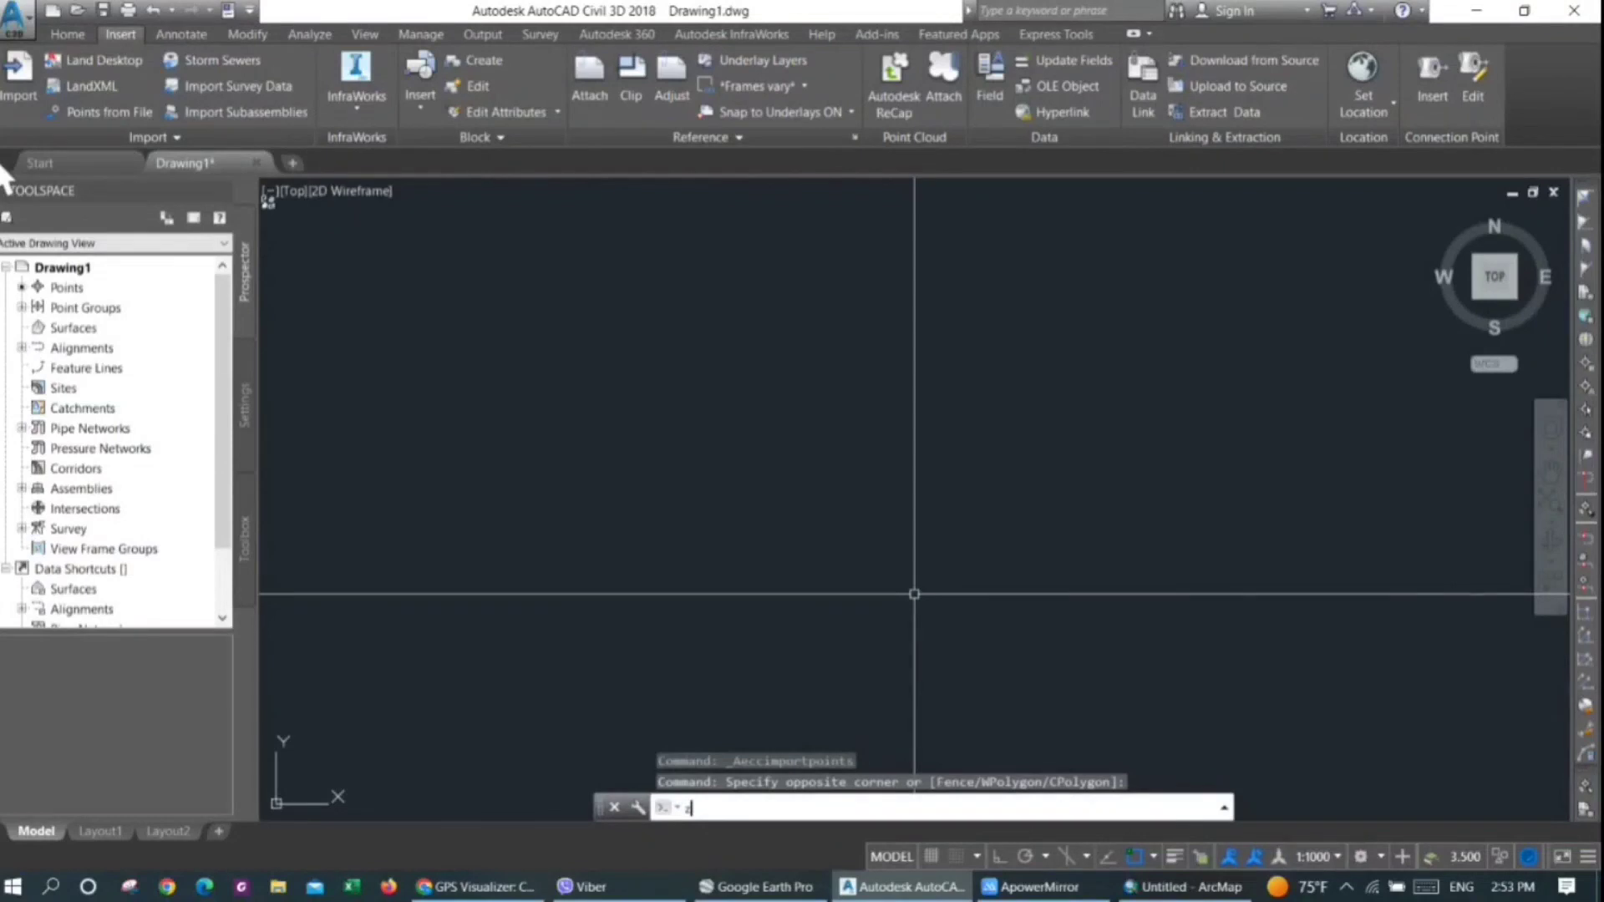
key(Return)
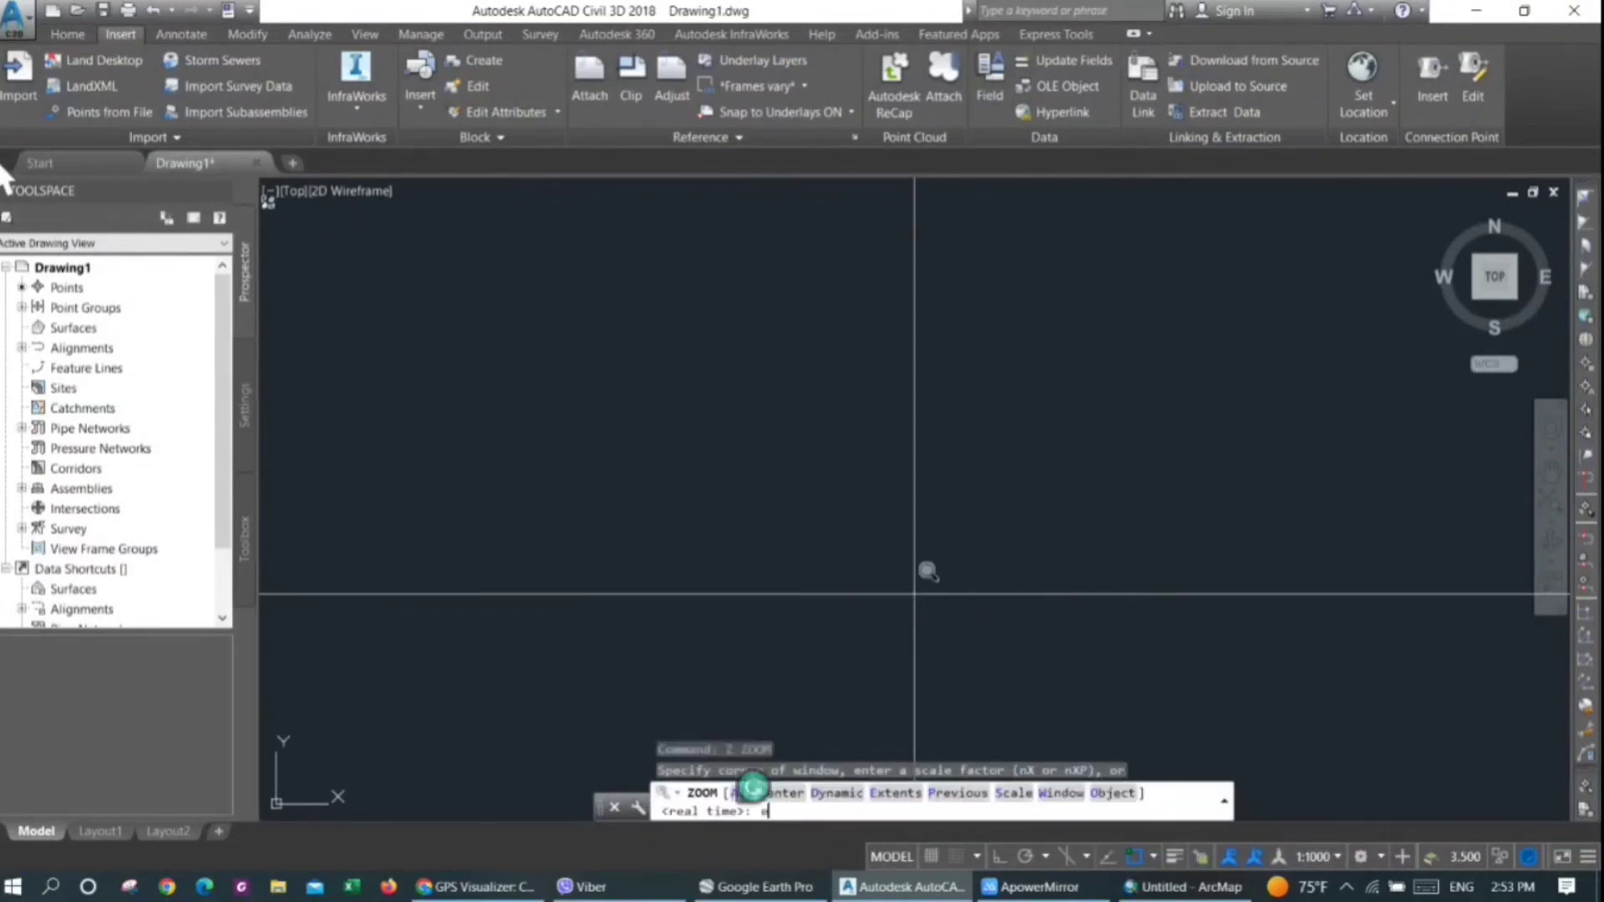
text(e)
key(Return)
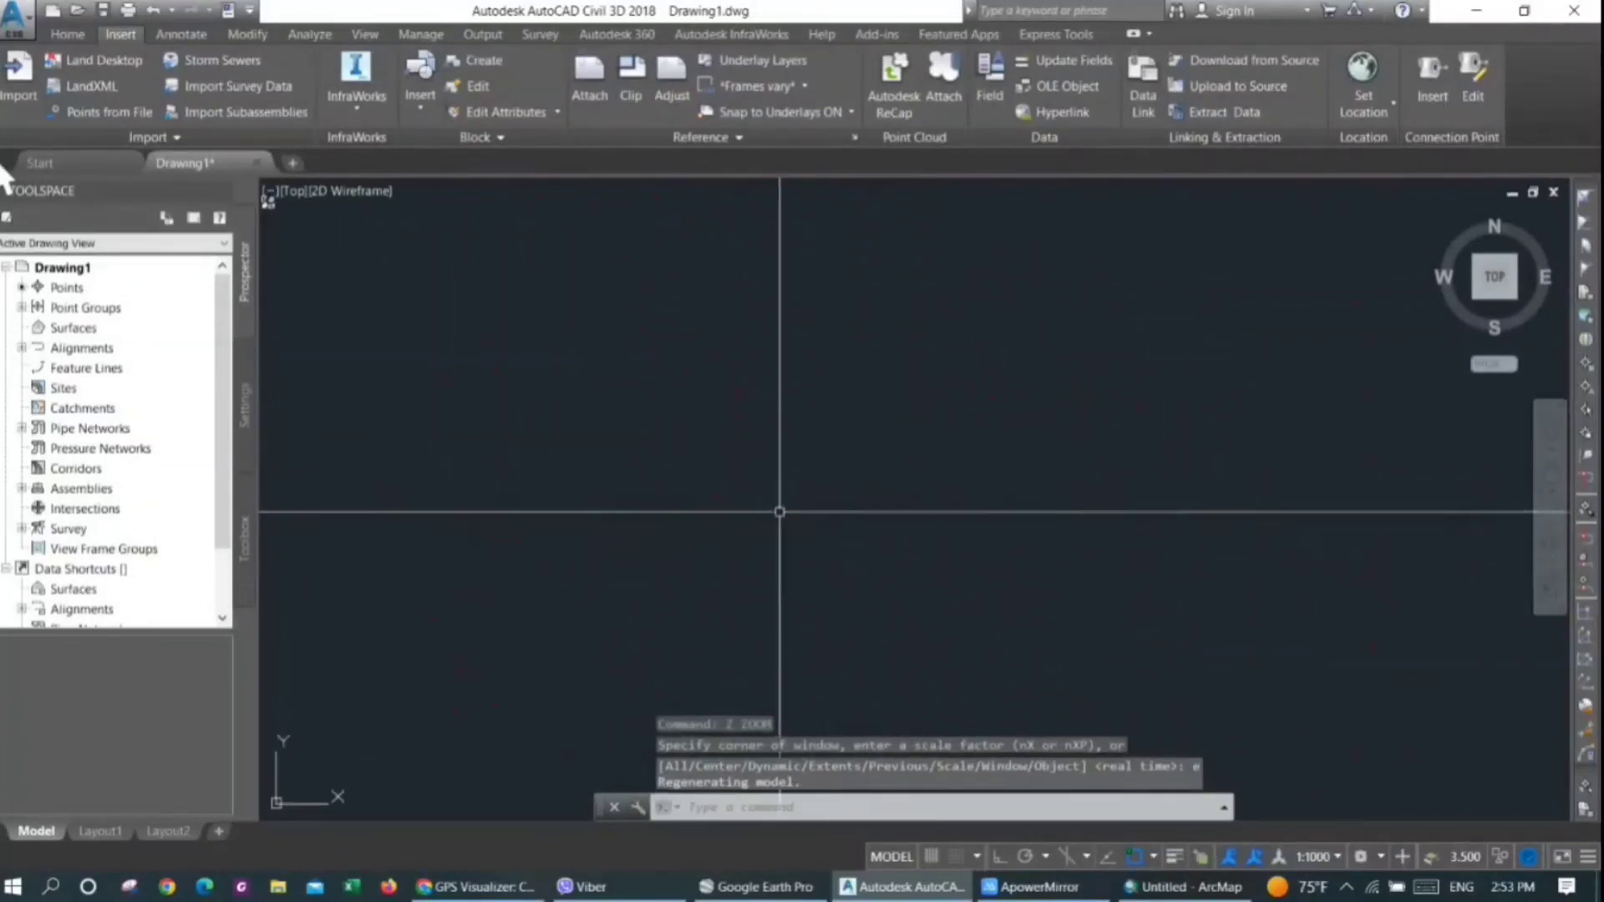
Start a new TIN surface and set its style to Contours 1m and 5m (Background)
right_click(97, 327)
click(103, 333)
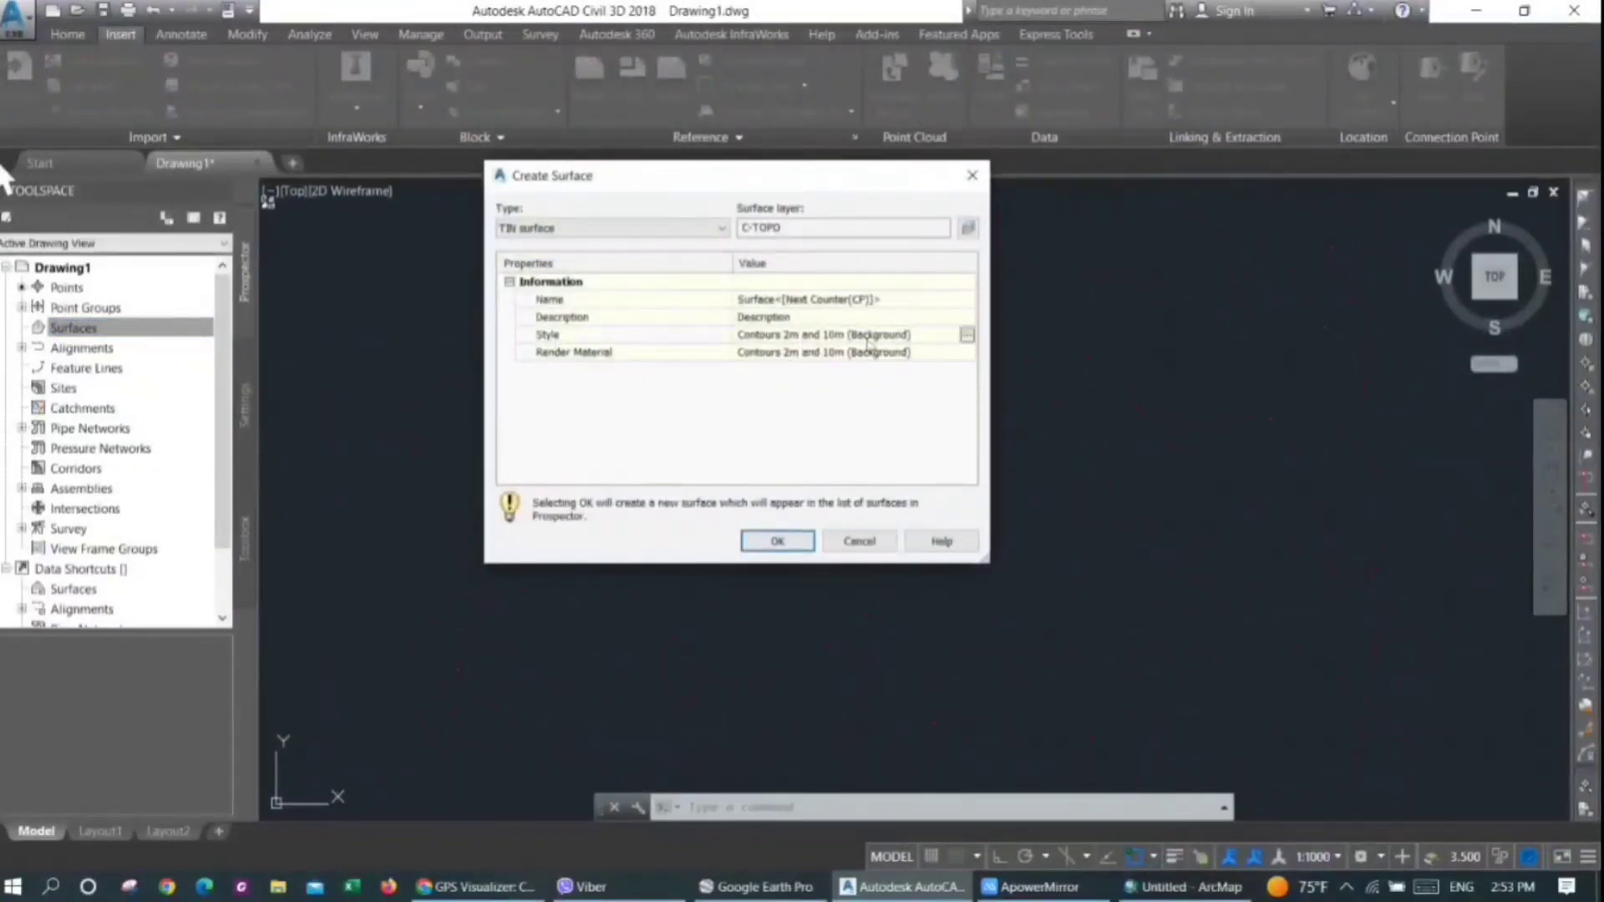
click(966, 338)
click(364, 304)
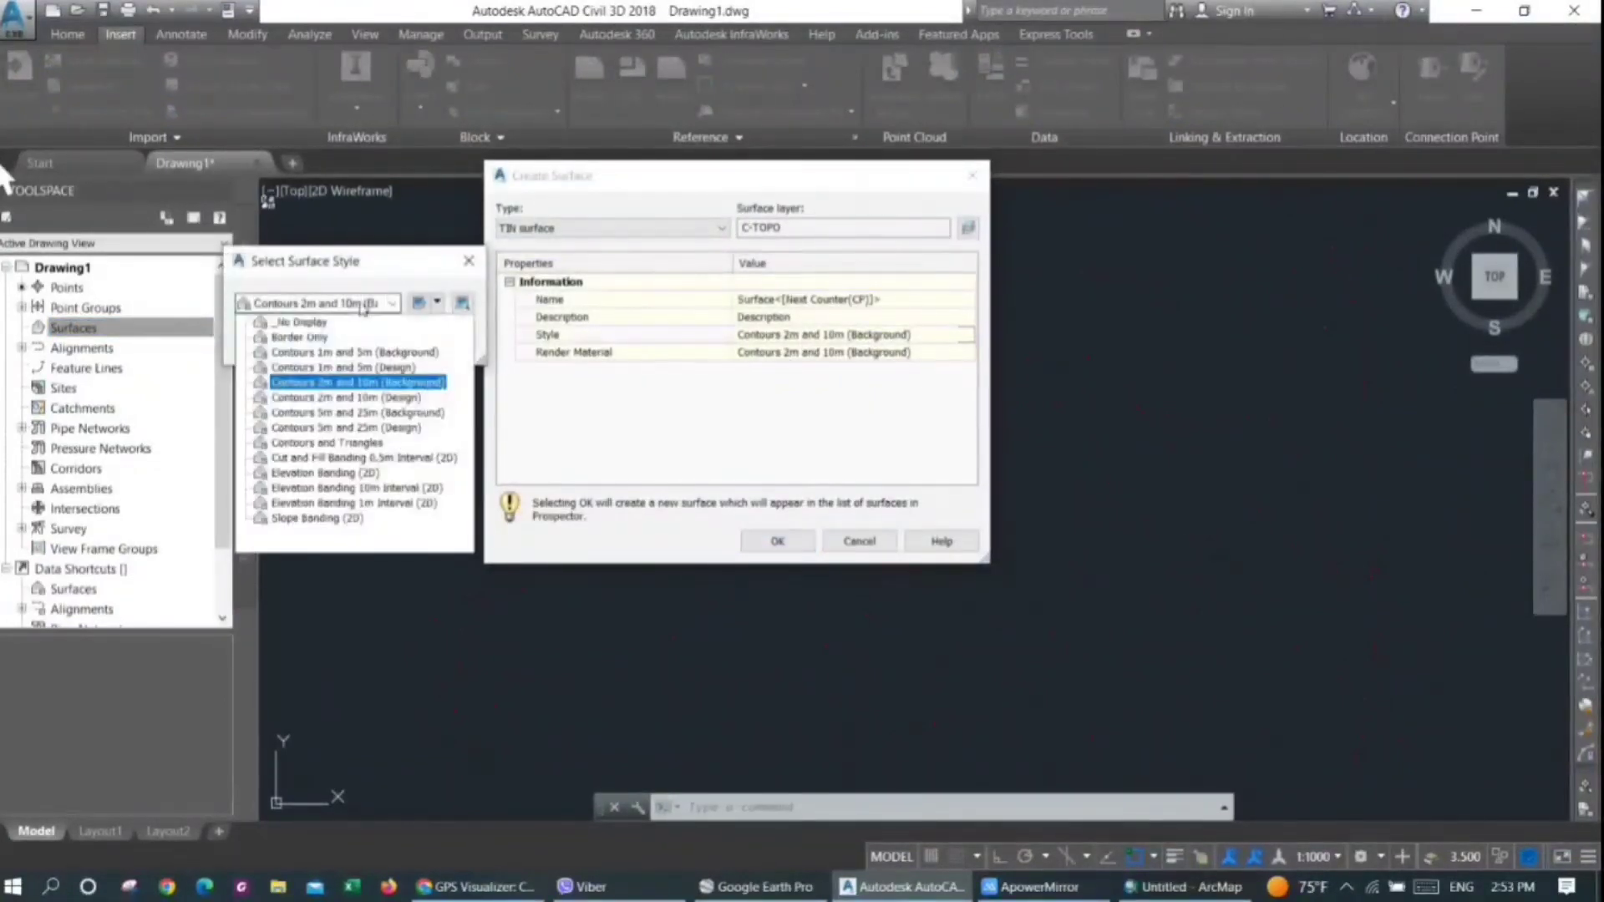
click(295, 358)
click(351, 304)
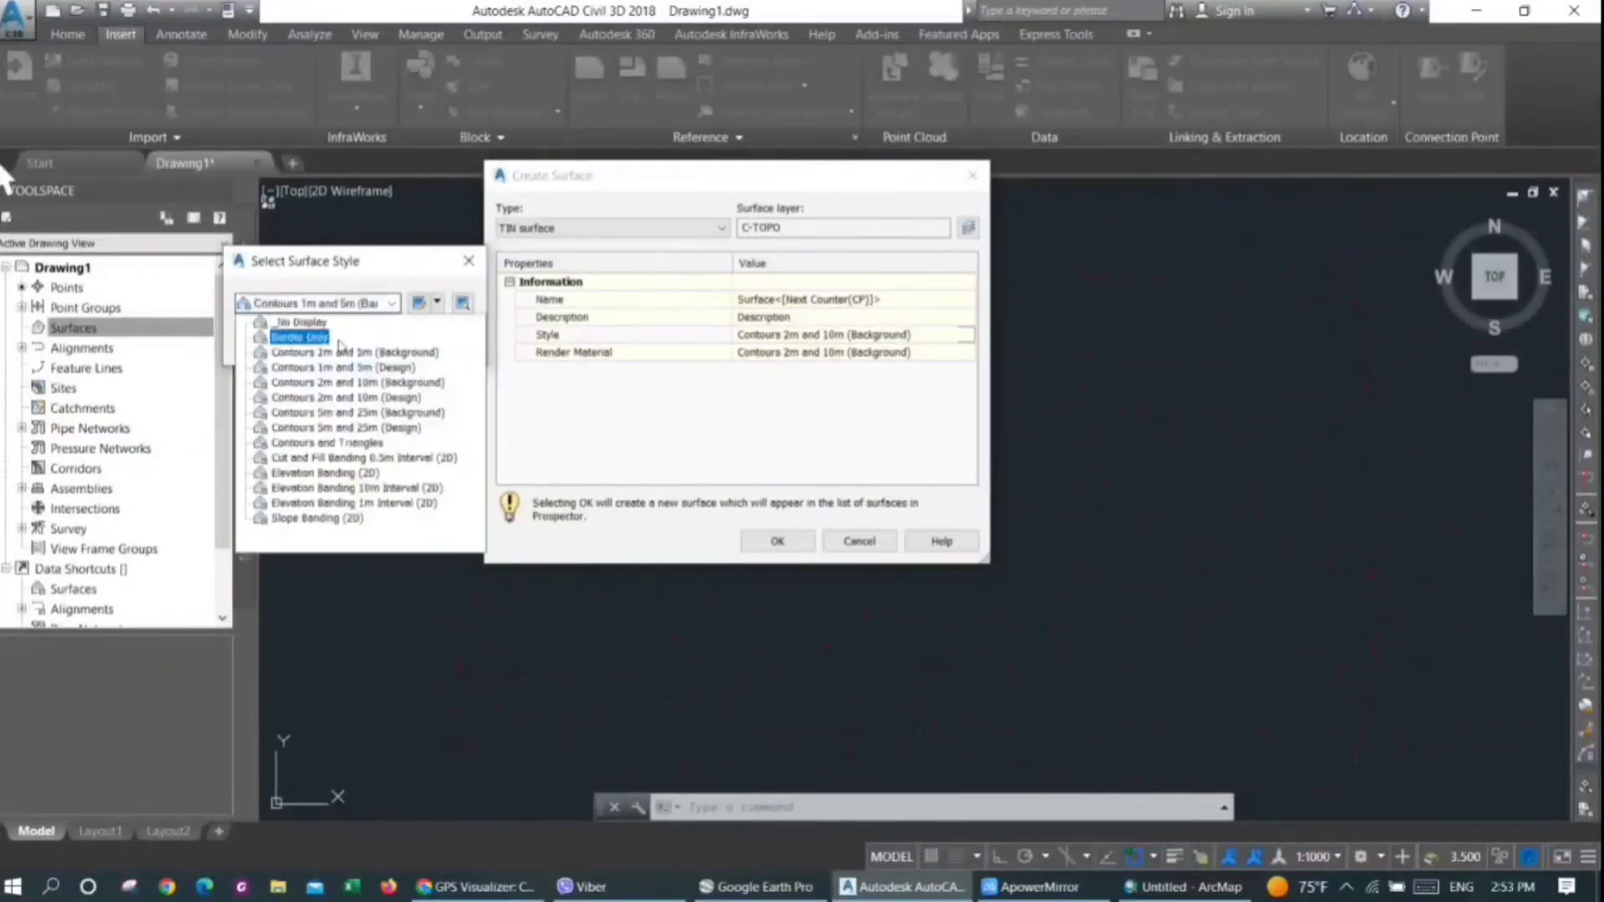
click(334, 355)
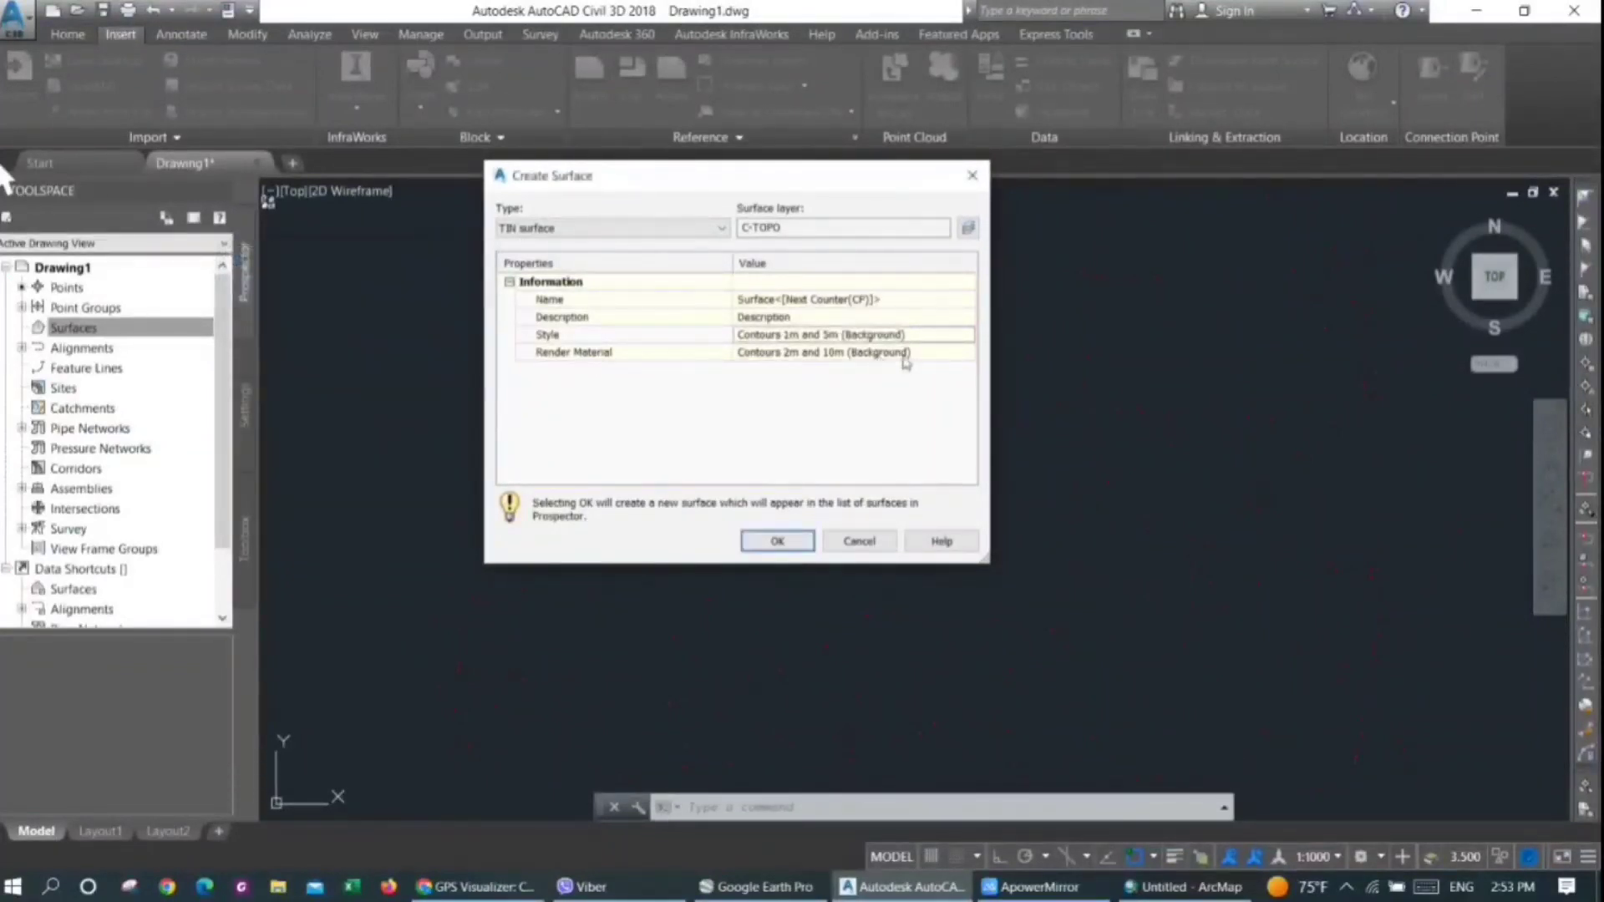
Set the new surface's render material to <none> and create the surface
click(969, 358)
click(417, 307)
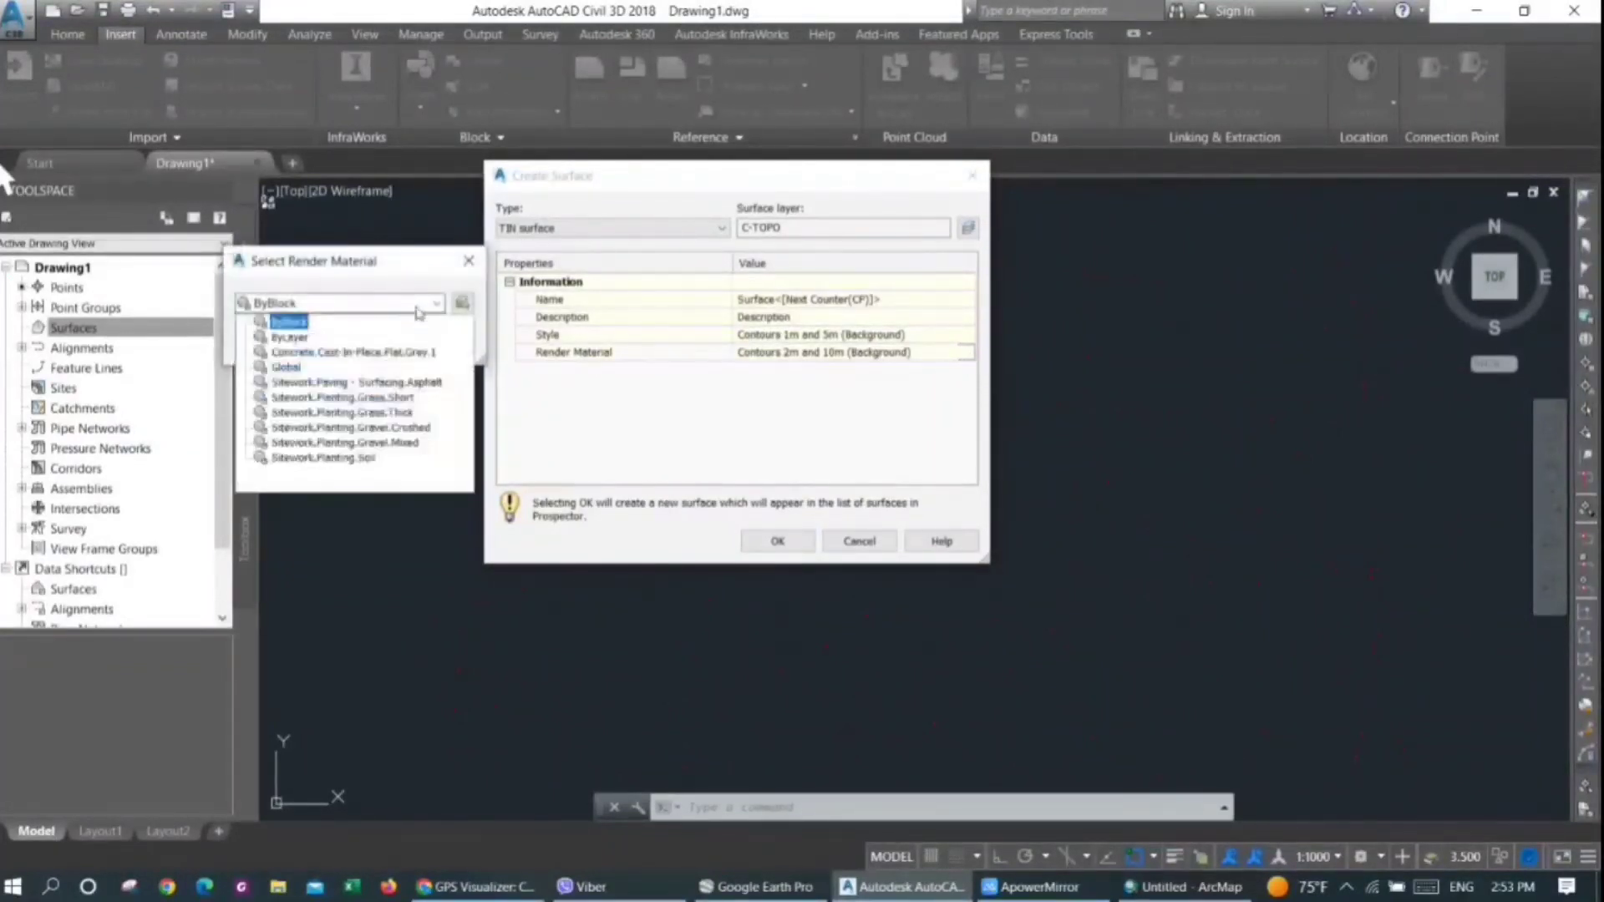
click(417, 309)
click(345, 340)
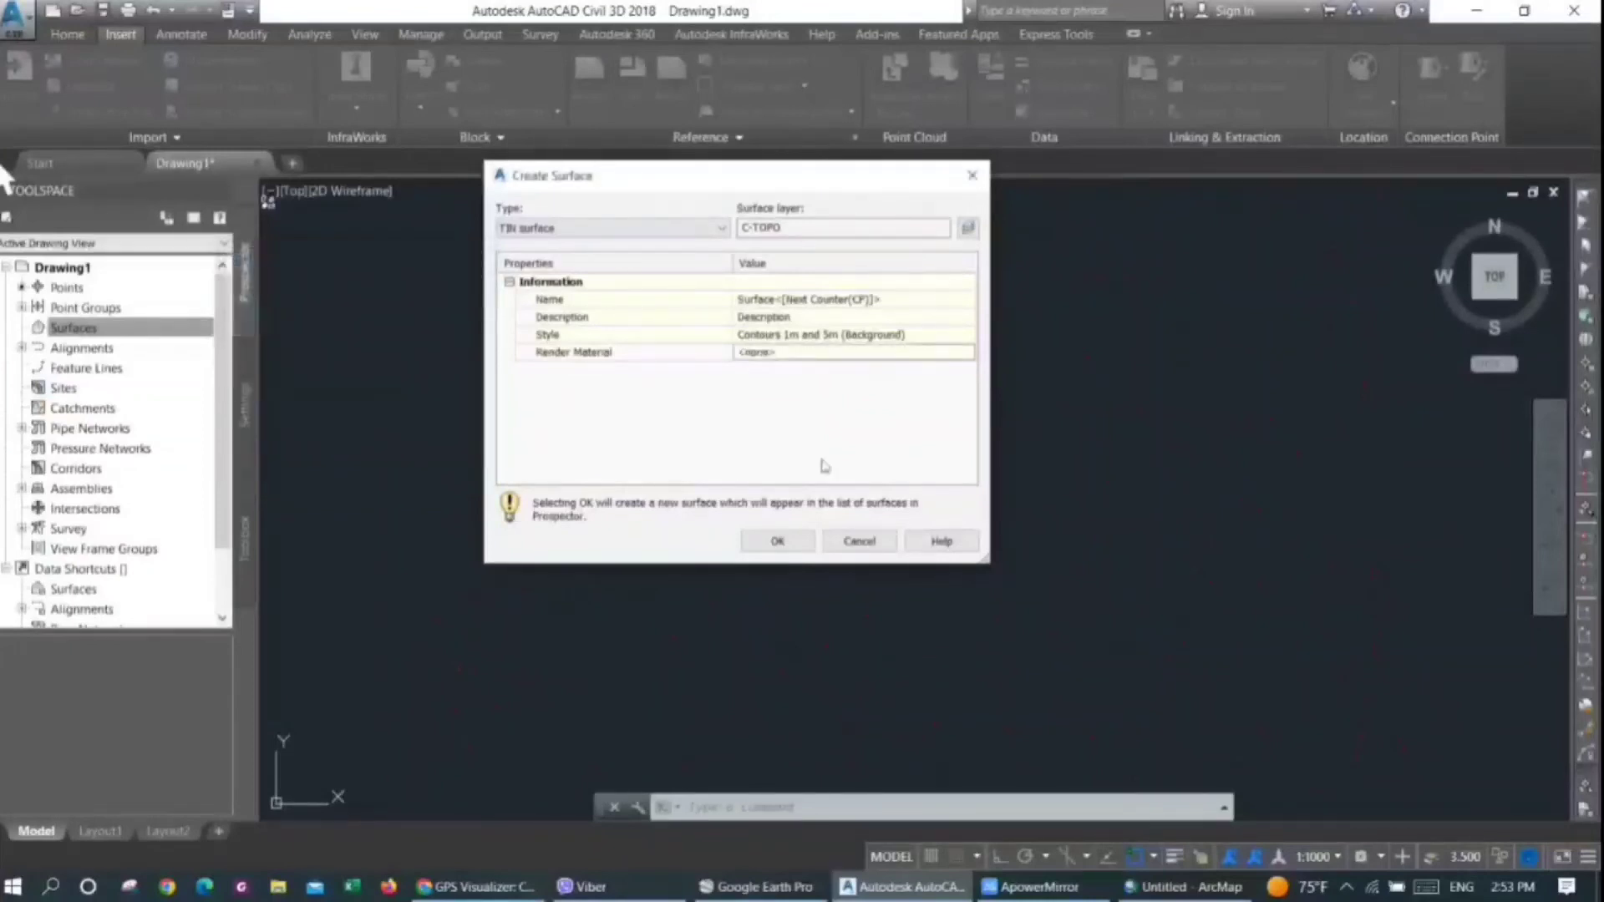
click(770, 550)
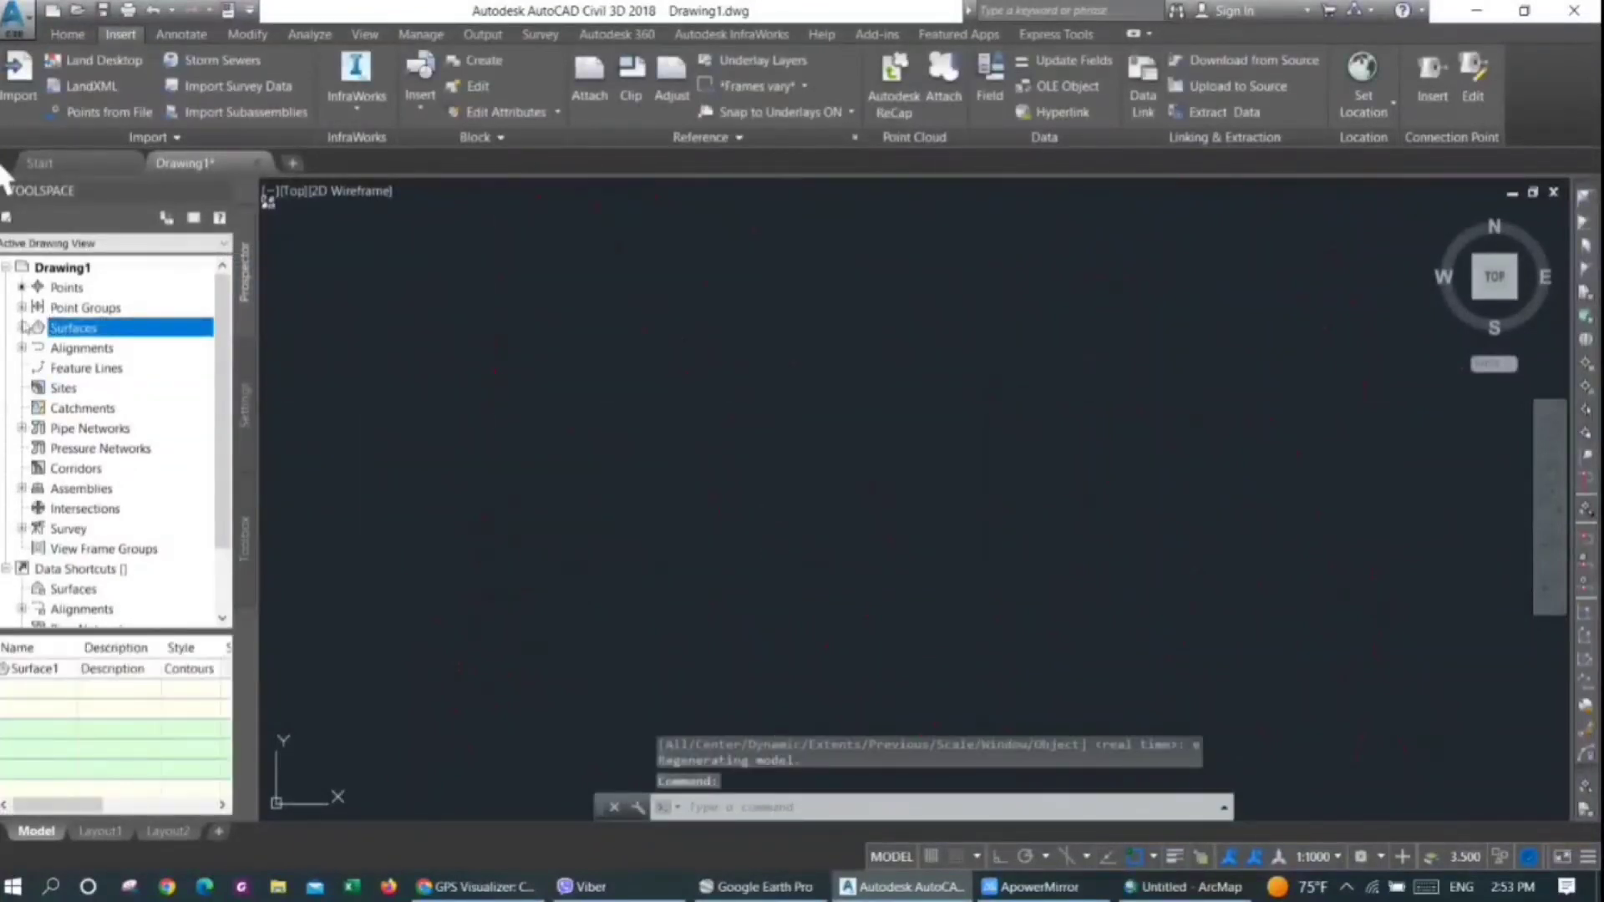
Add the _All Points point group to the definition of Surface1
click(23, 327)
click(37, 348)
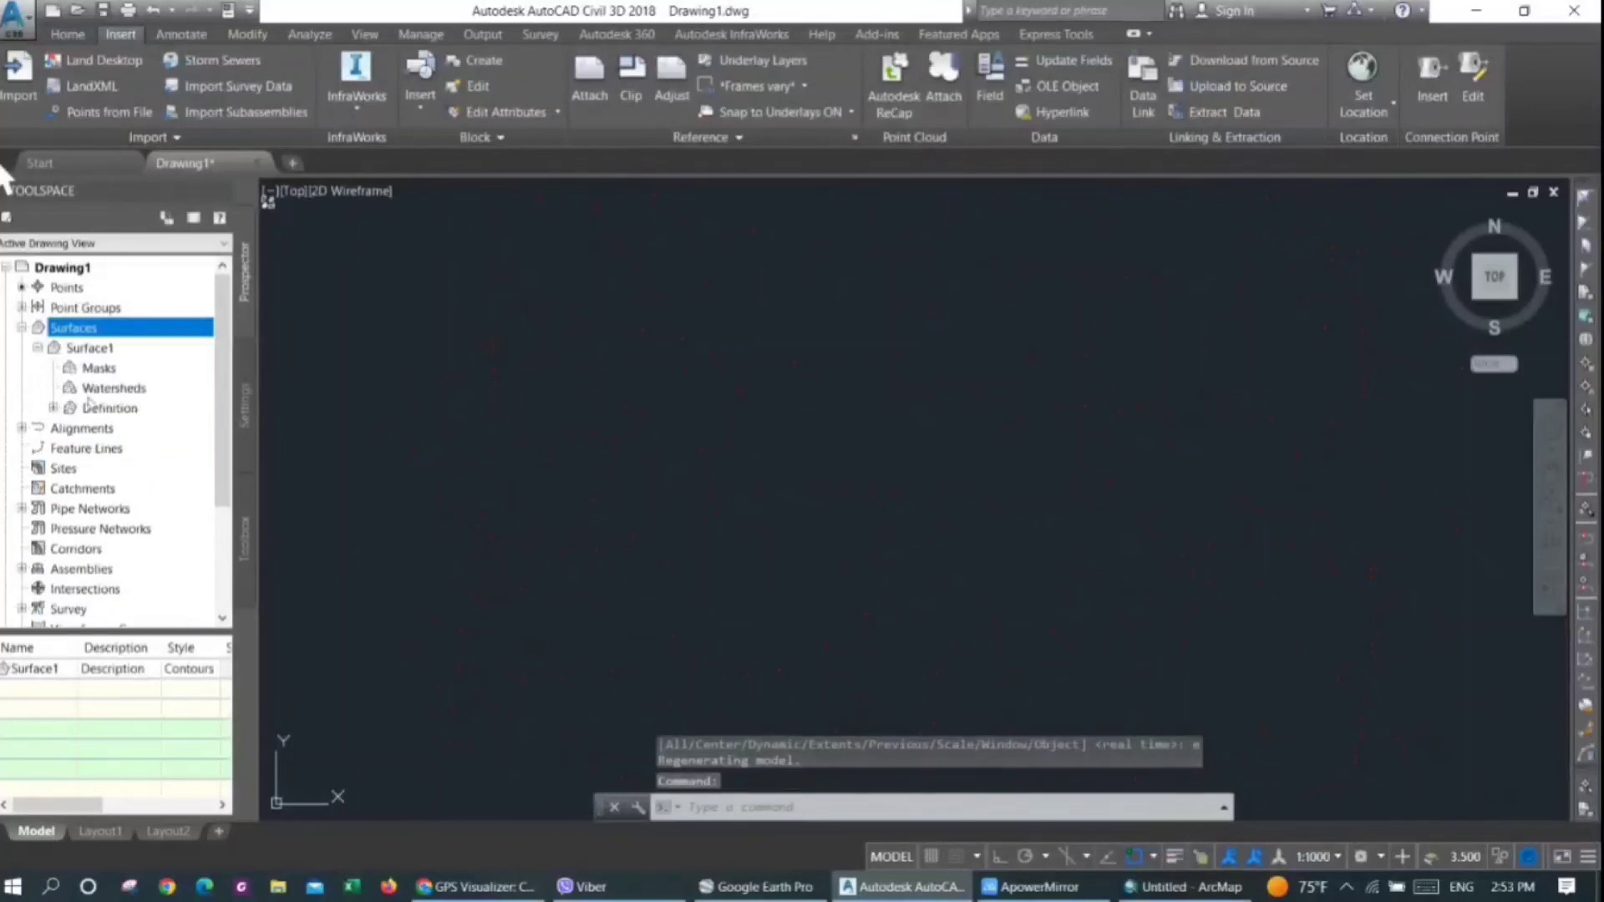
click(53, 408)
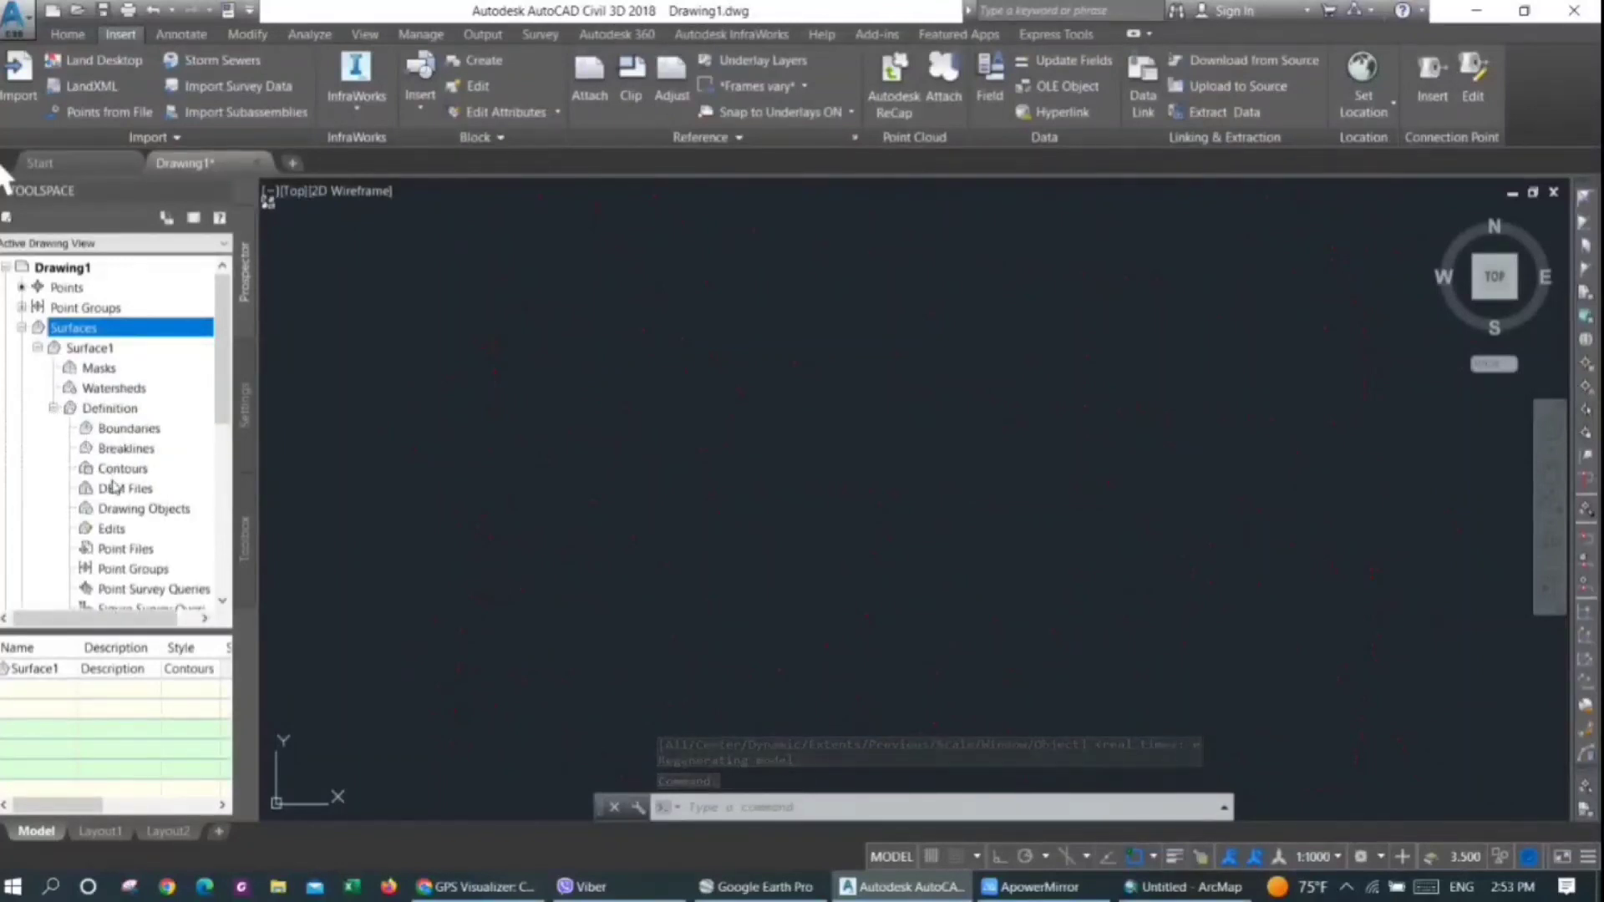
right_click(131, 571)
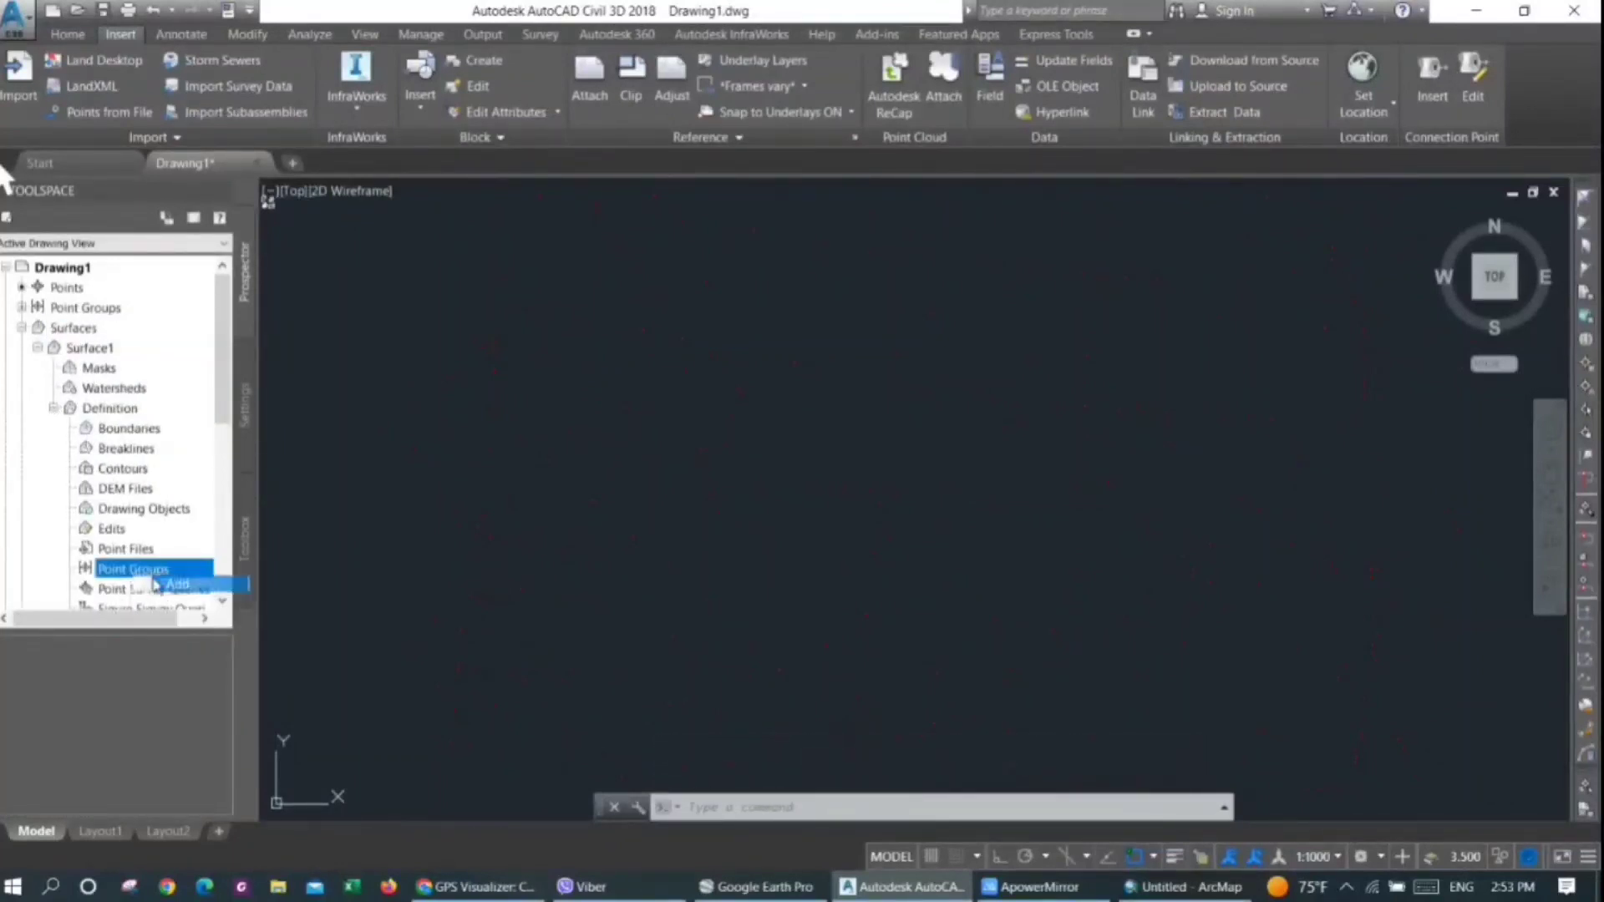
click(159, 584)
click(553, 475)
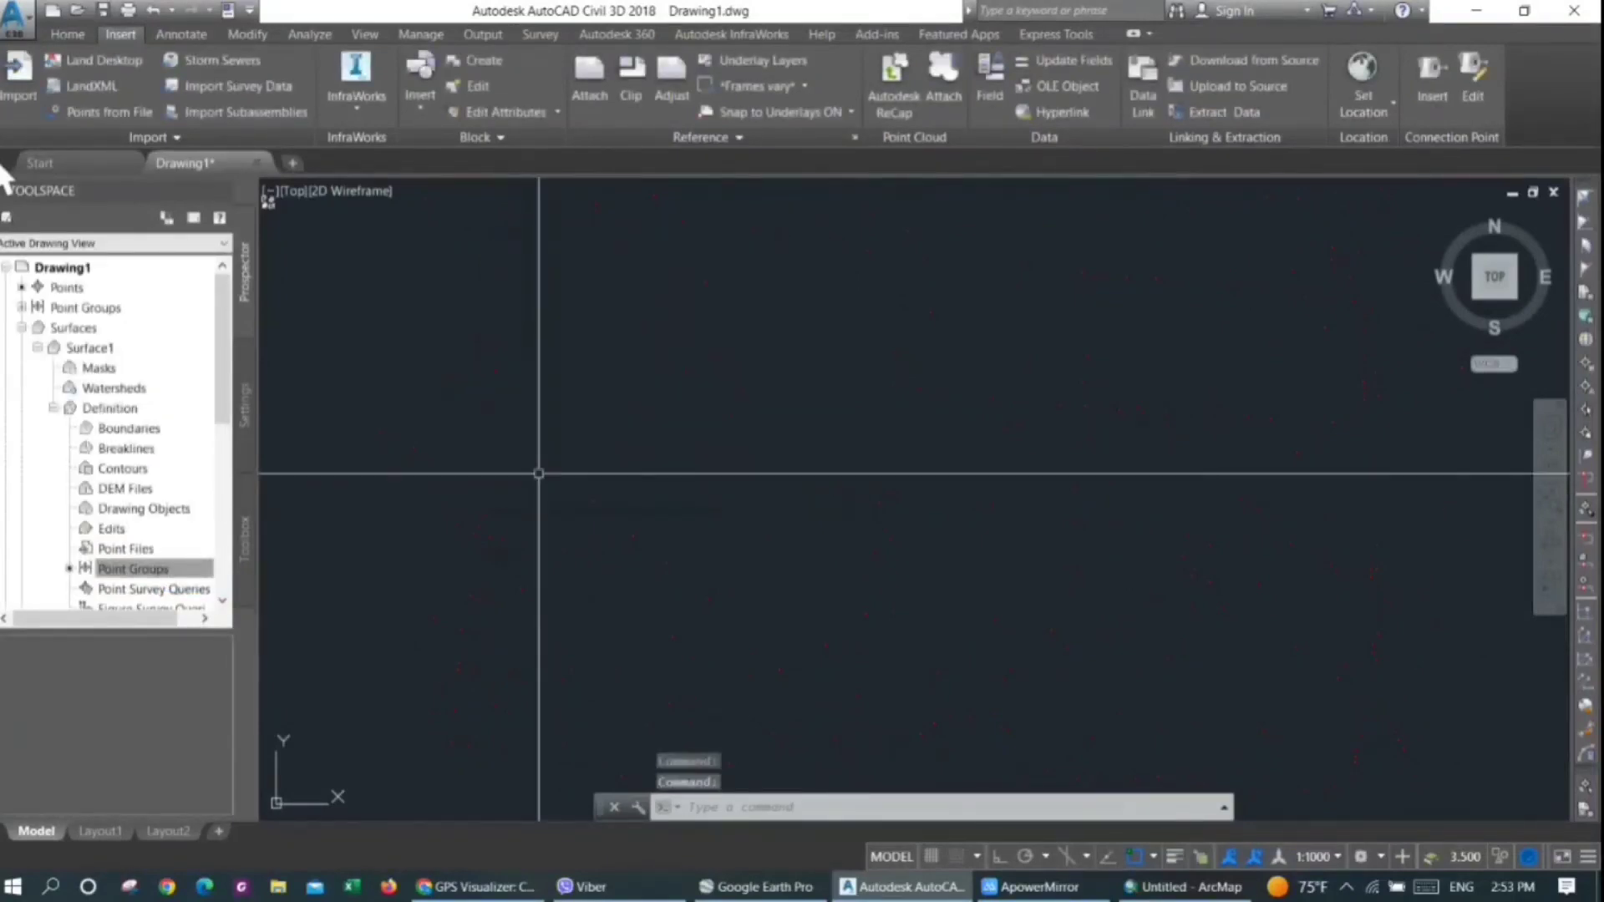
Inspect the contour surface up close, then show it in the Object Viewer and examine its terrain in 3D from several angles
scroll(669, 458, down, 3)
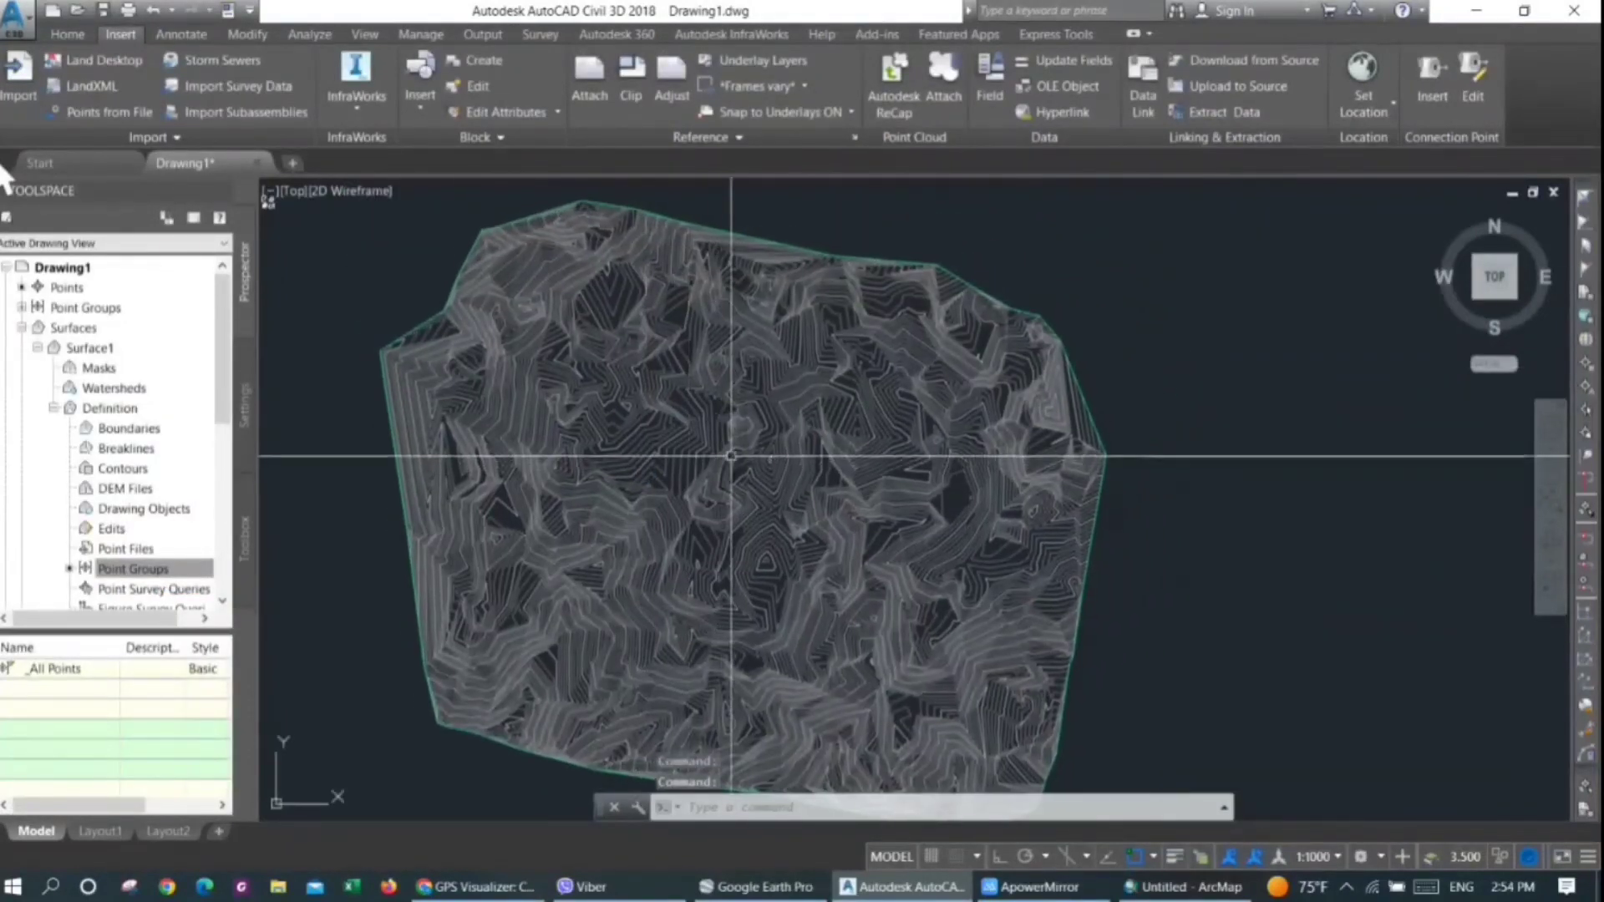
scroll(745, 424, up, 5)
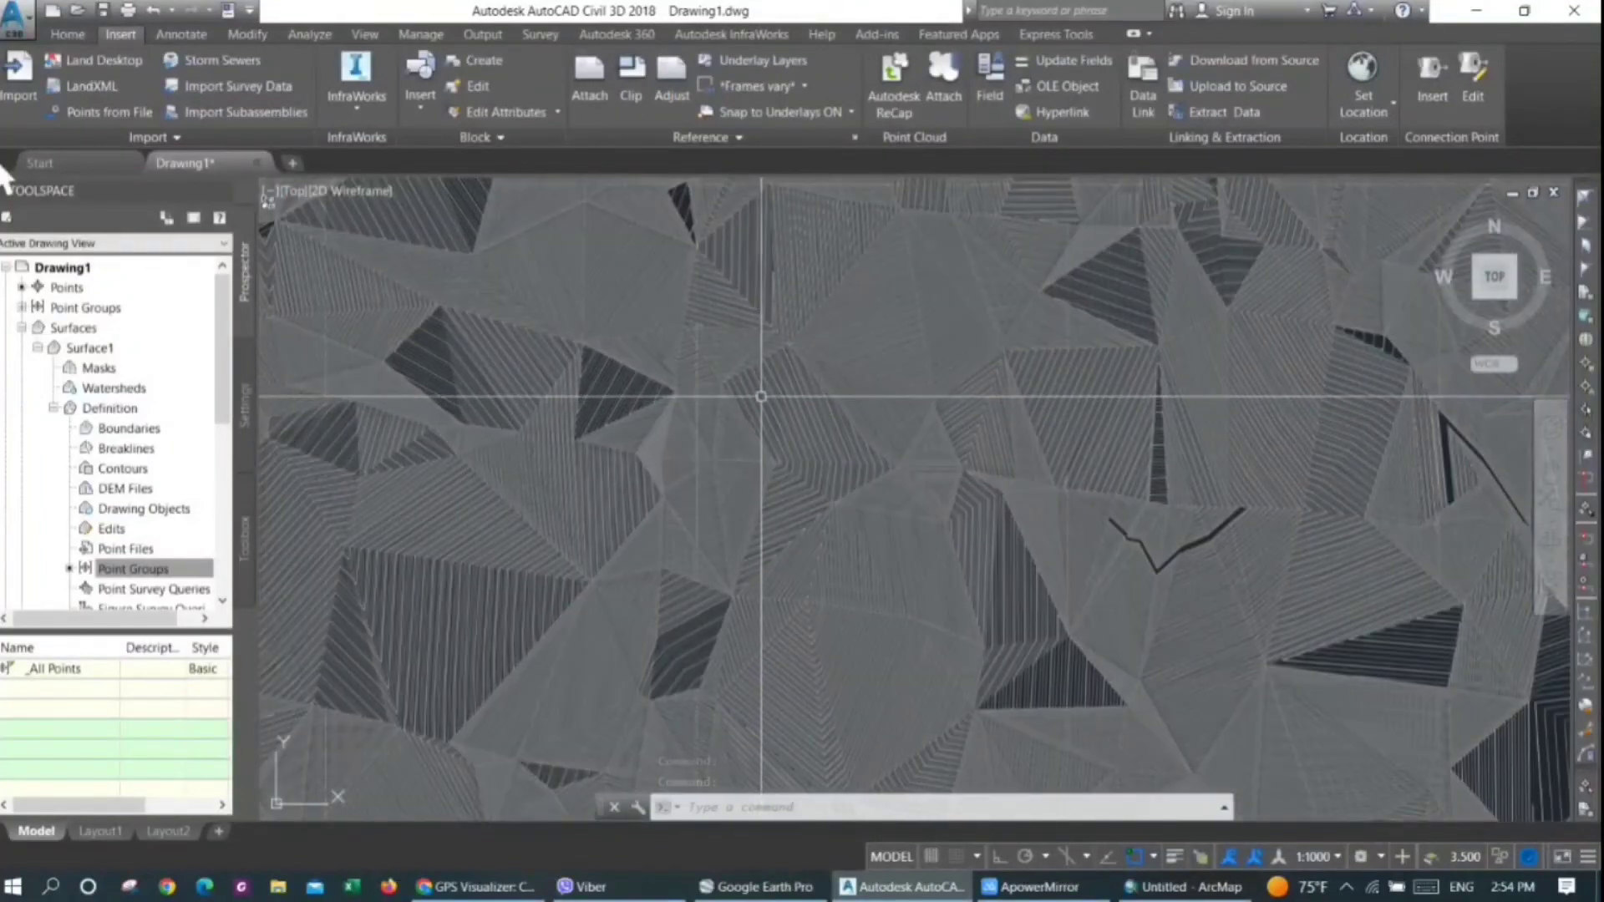
scroll(761, 396, down, 5)
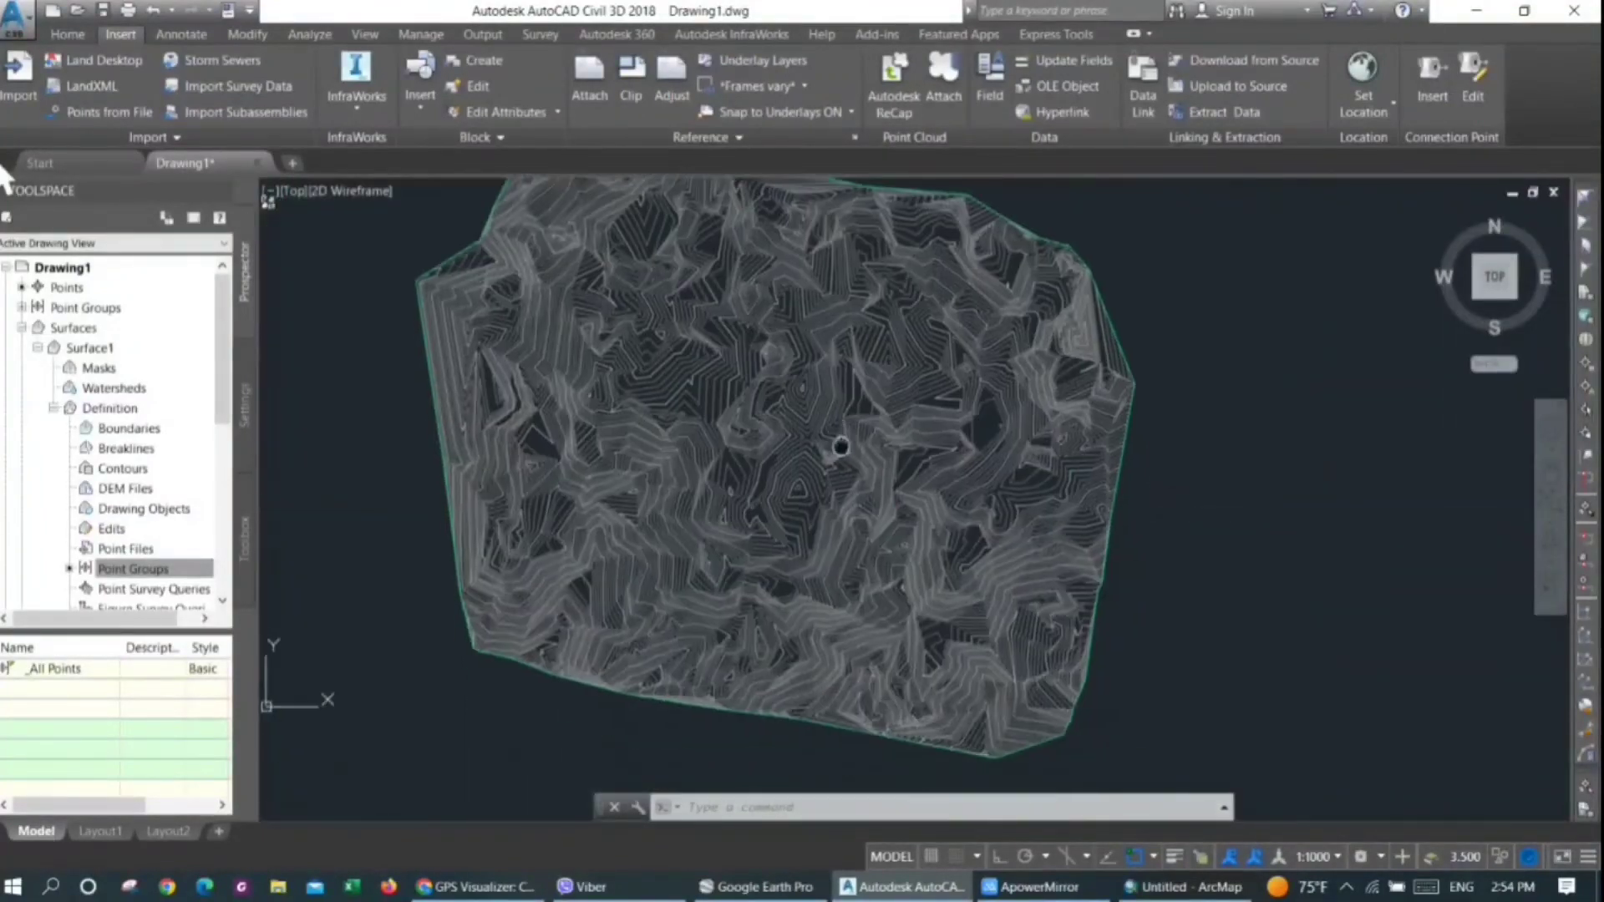
click(774, 462)
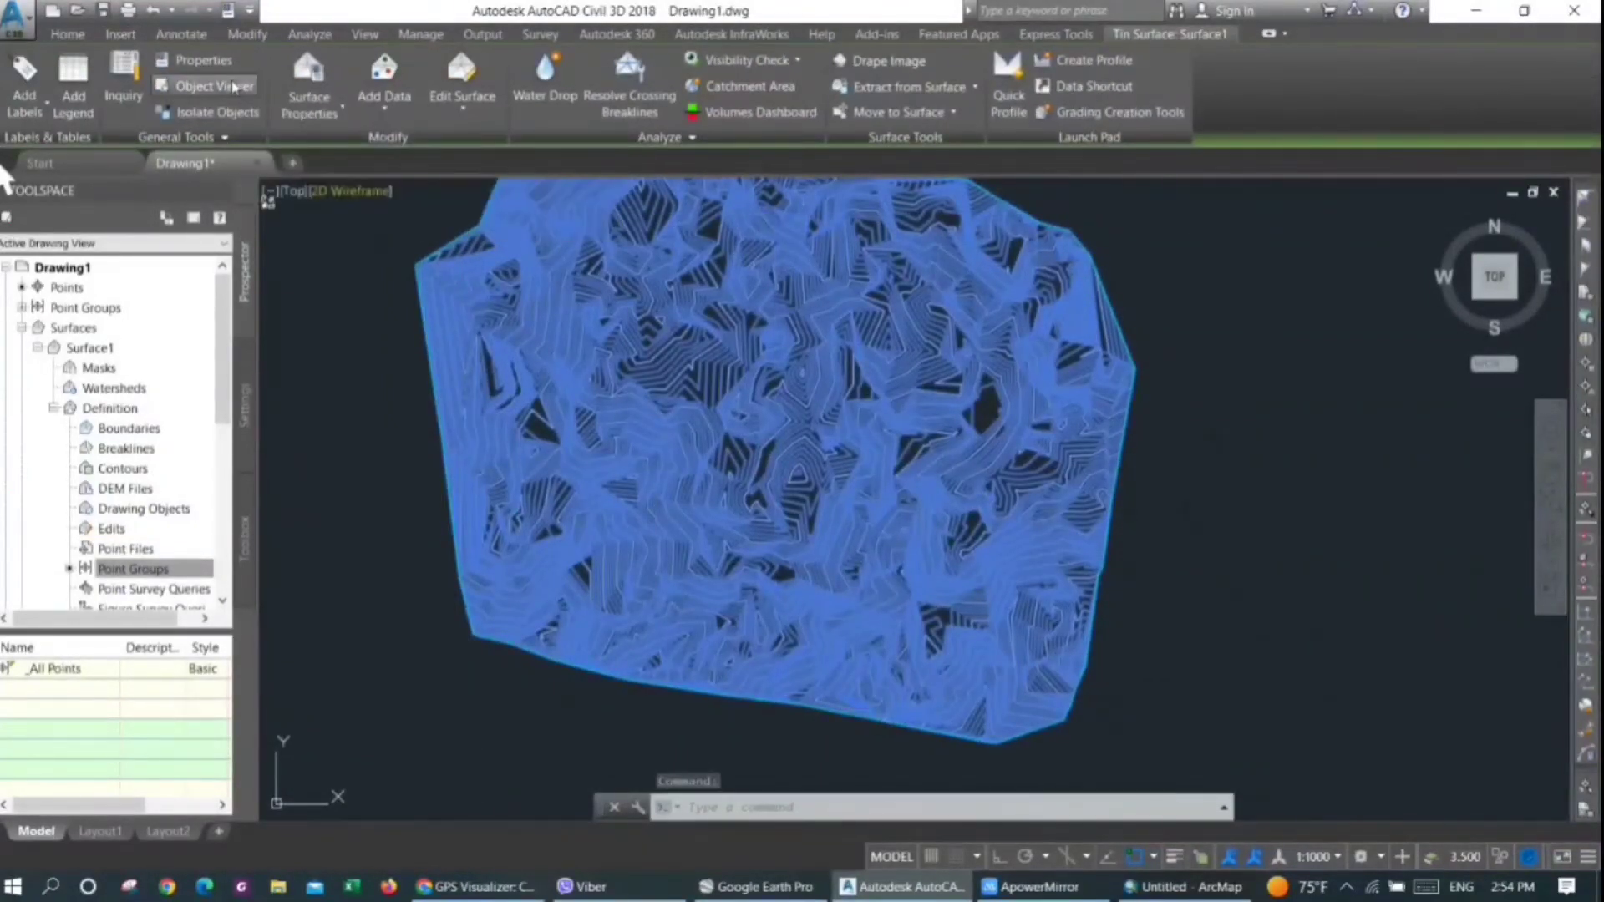
click(215, 85)
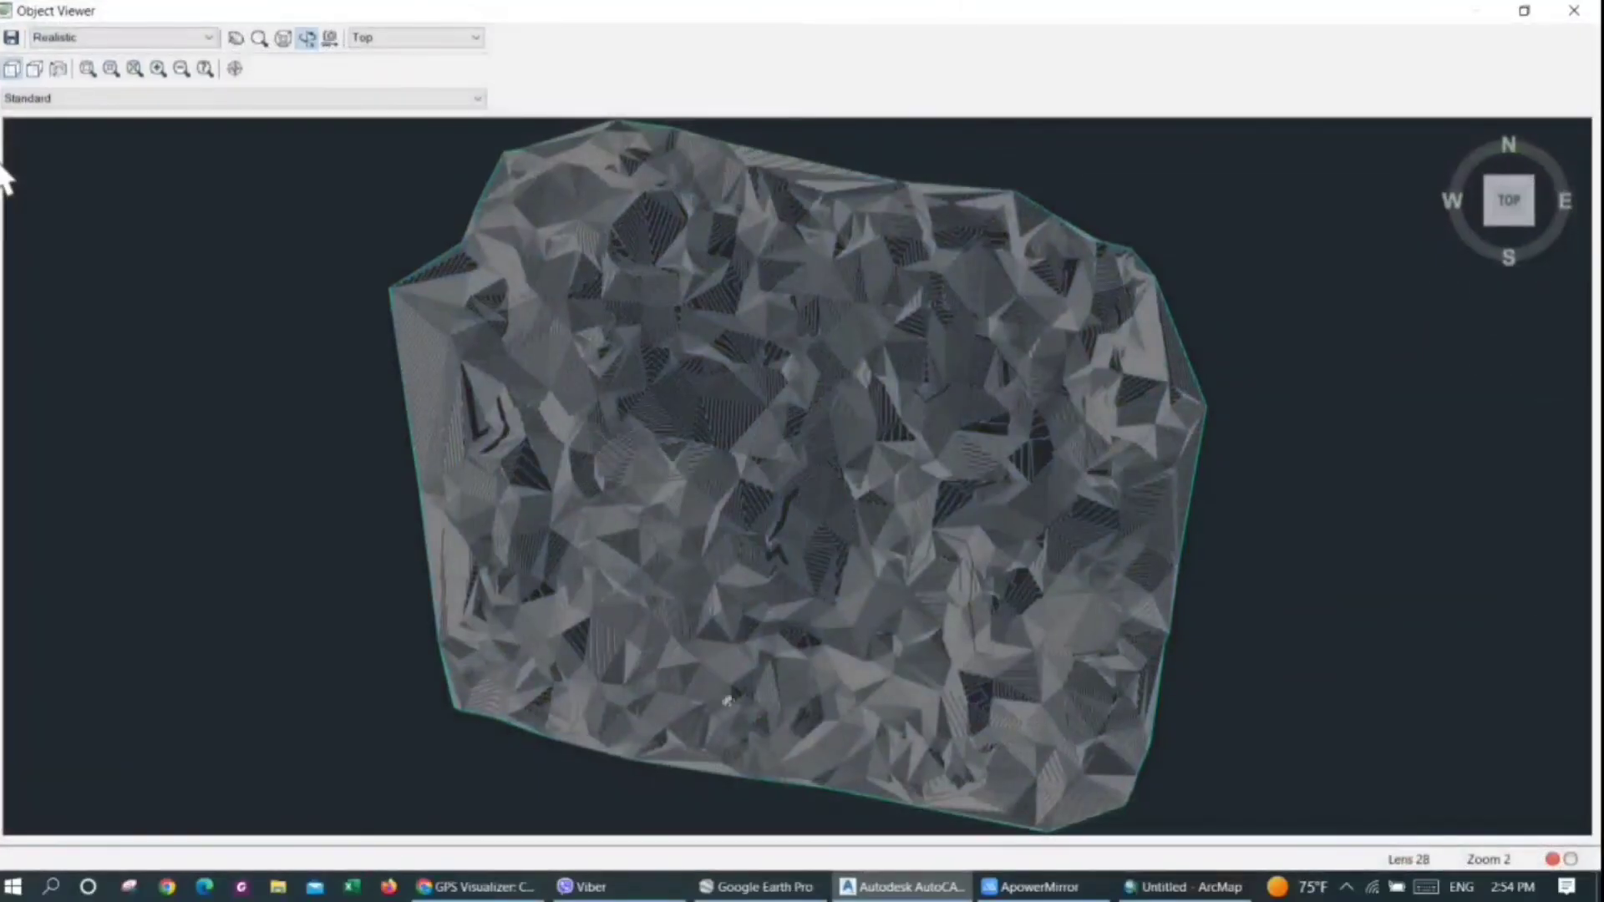
drag(727, 700, 819, 545)
scroll(876, 575, up, 5)
scroll(815, 576, down, 5)
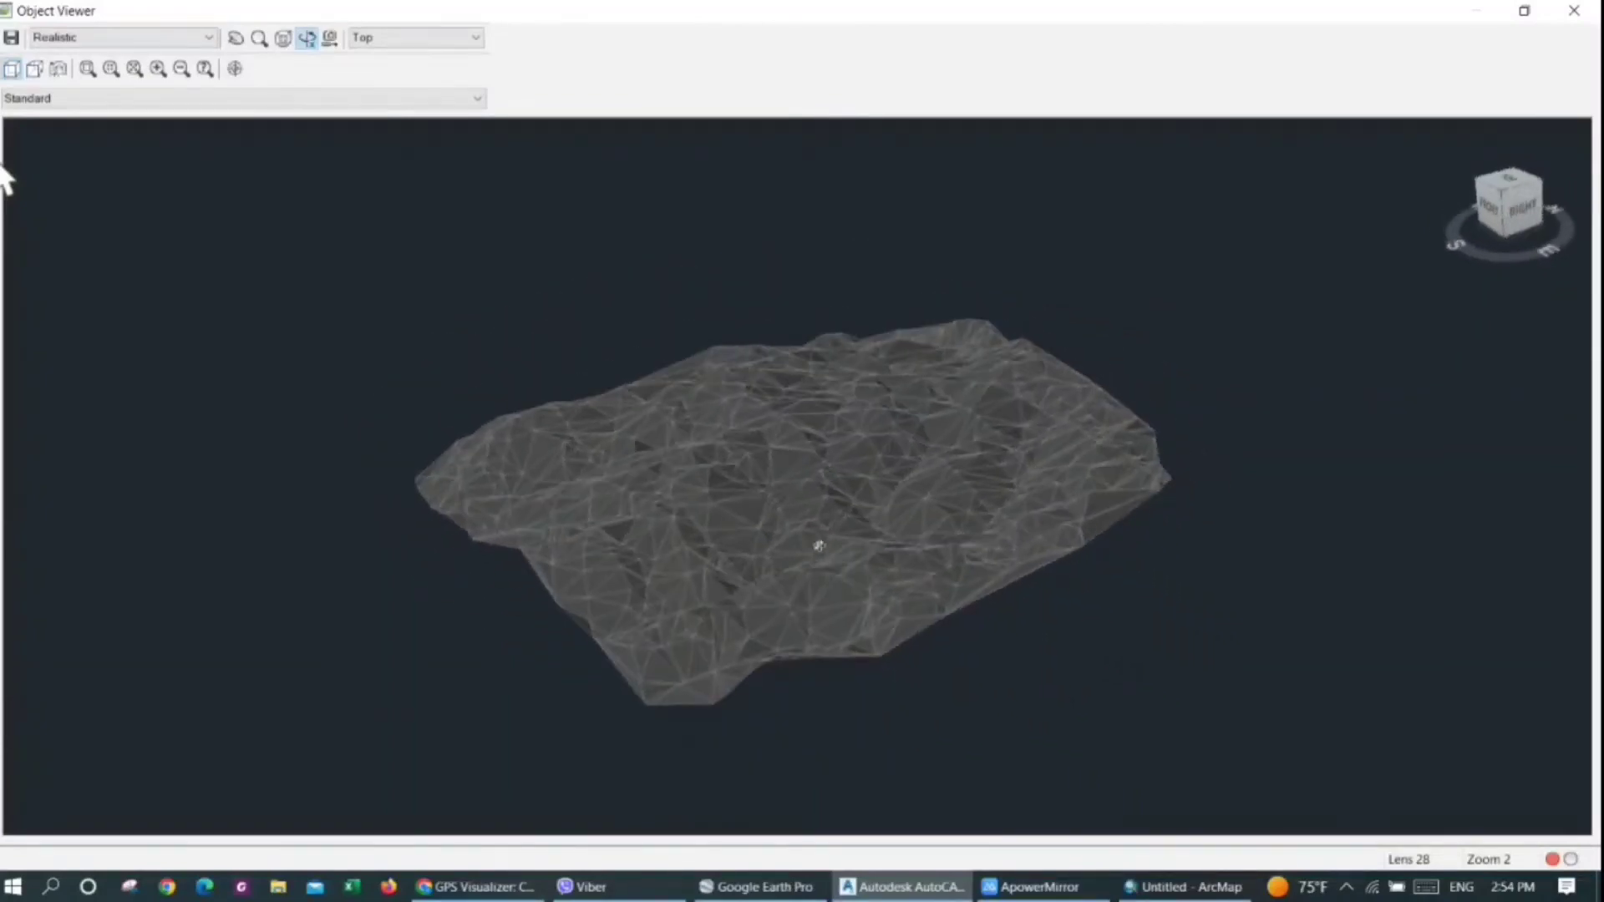
drag(711, 587, 596, 558)
drag(760, 535, 807, 592)
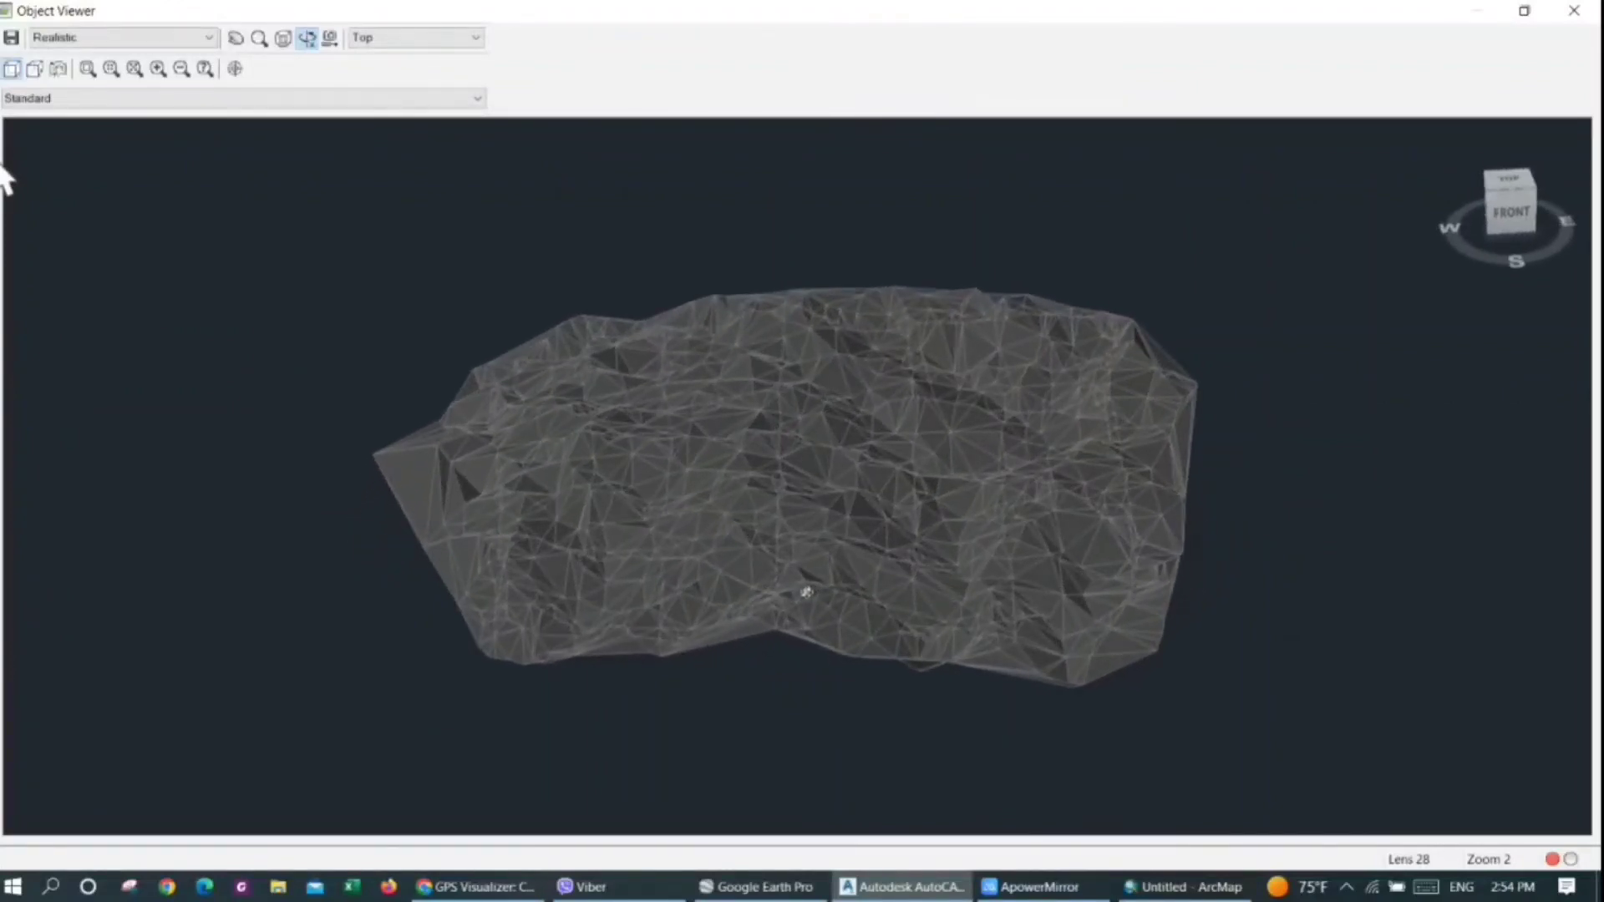